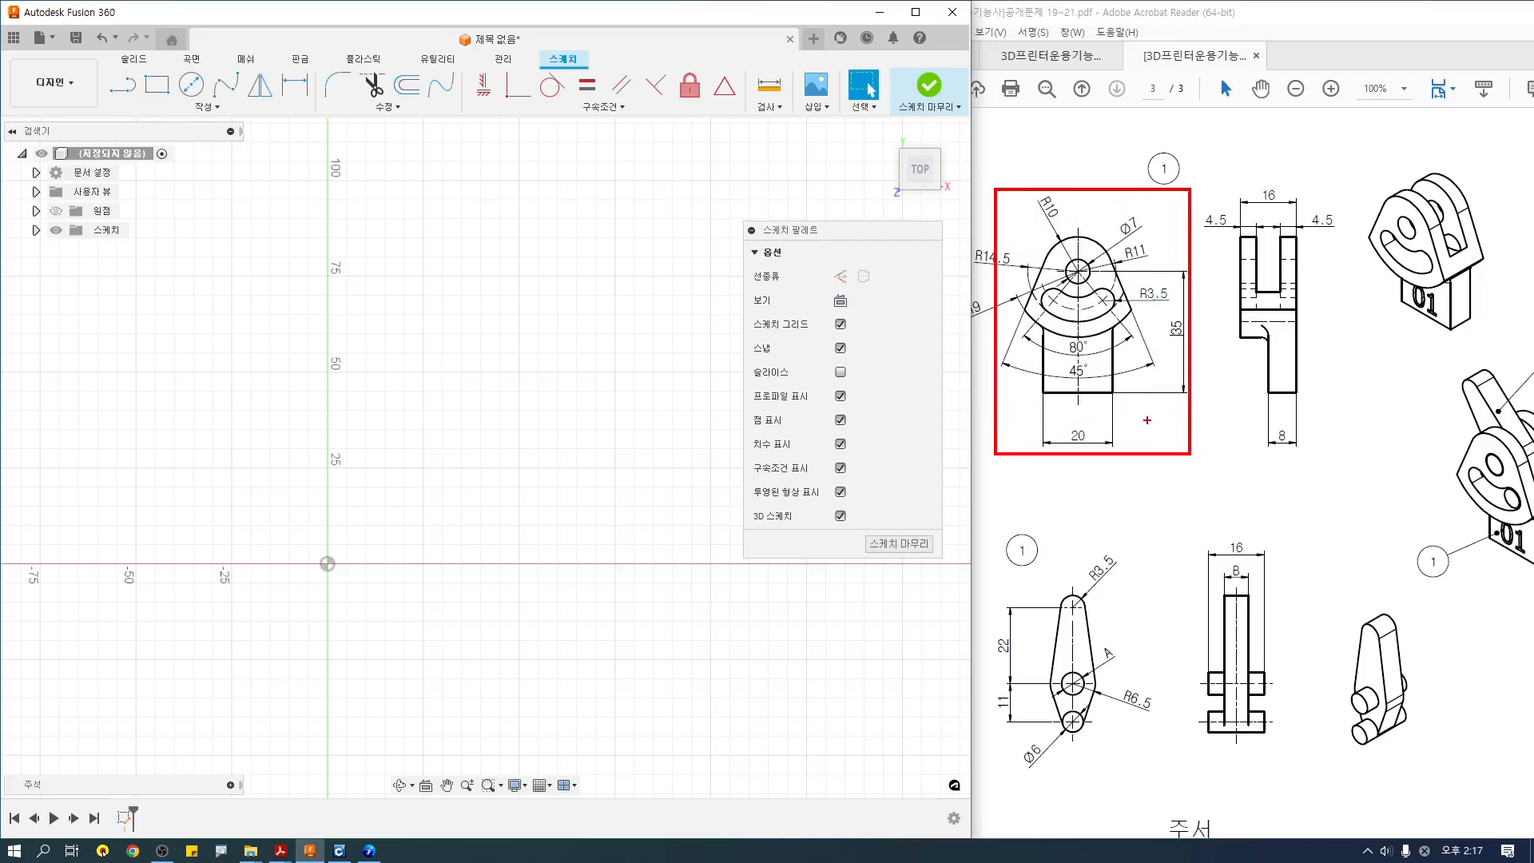
Sketch a two-point rectangle 20 mm wide and 35 mm high above the horizontal axis.
key(Escape)
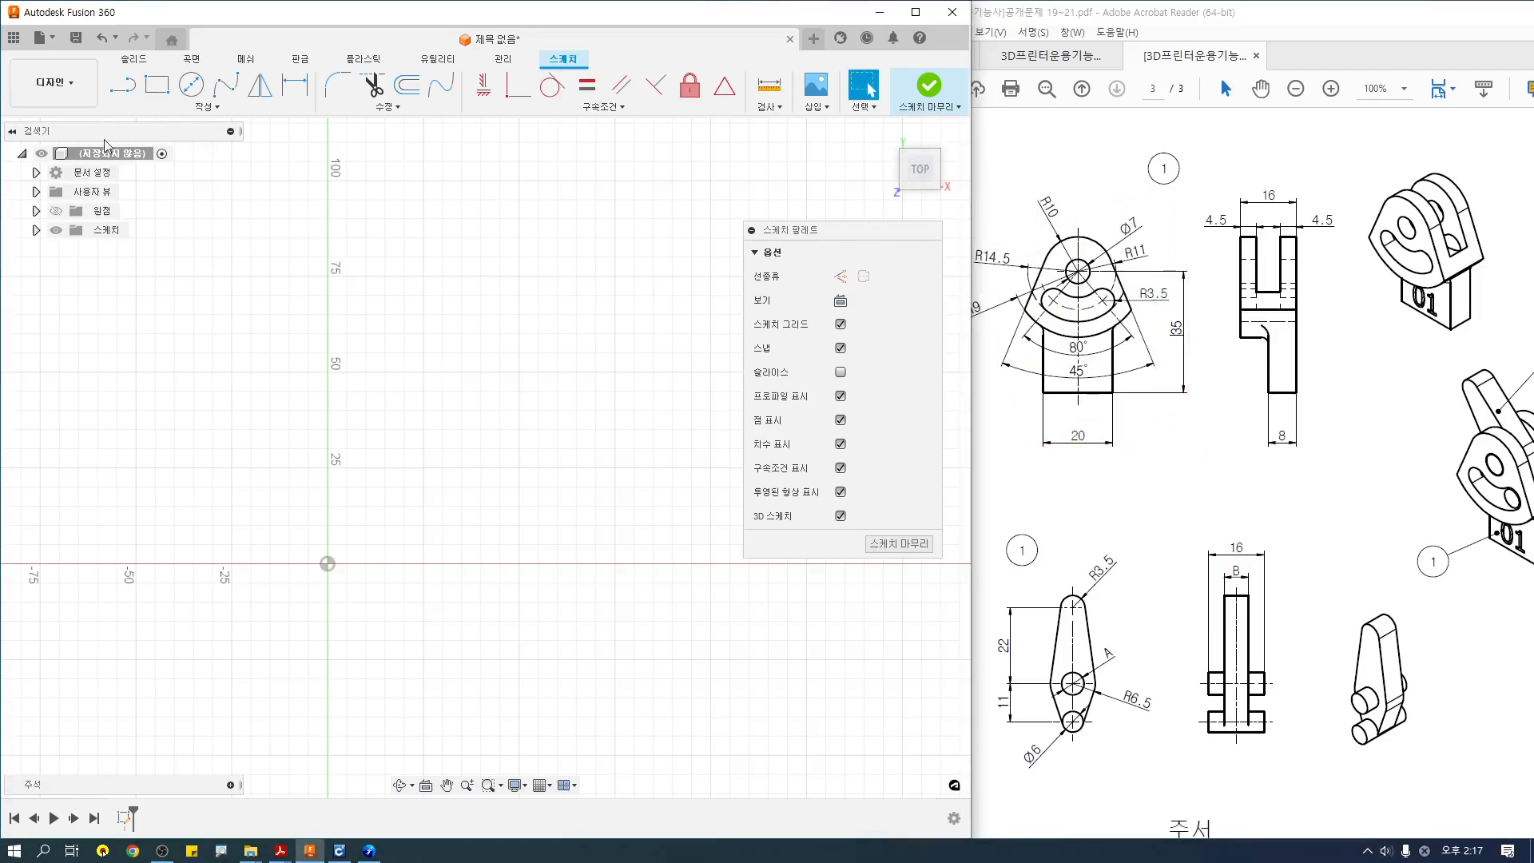
key(r)
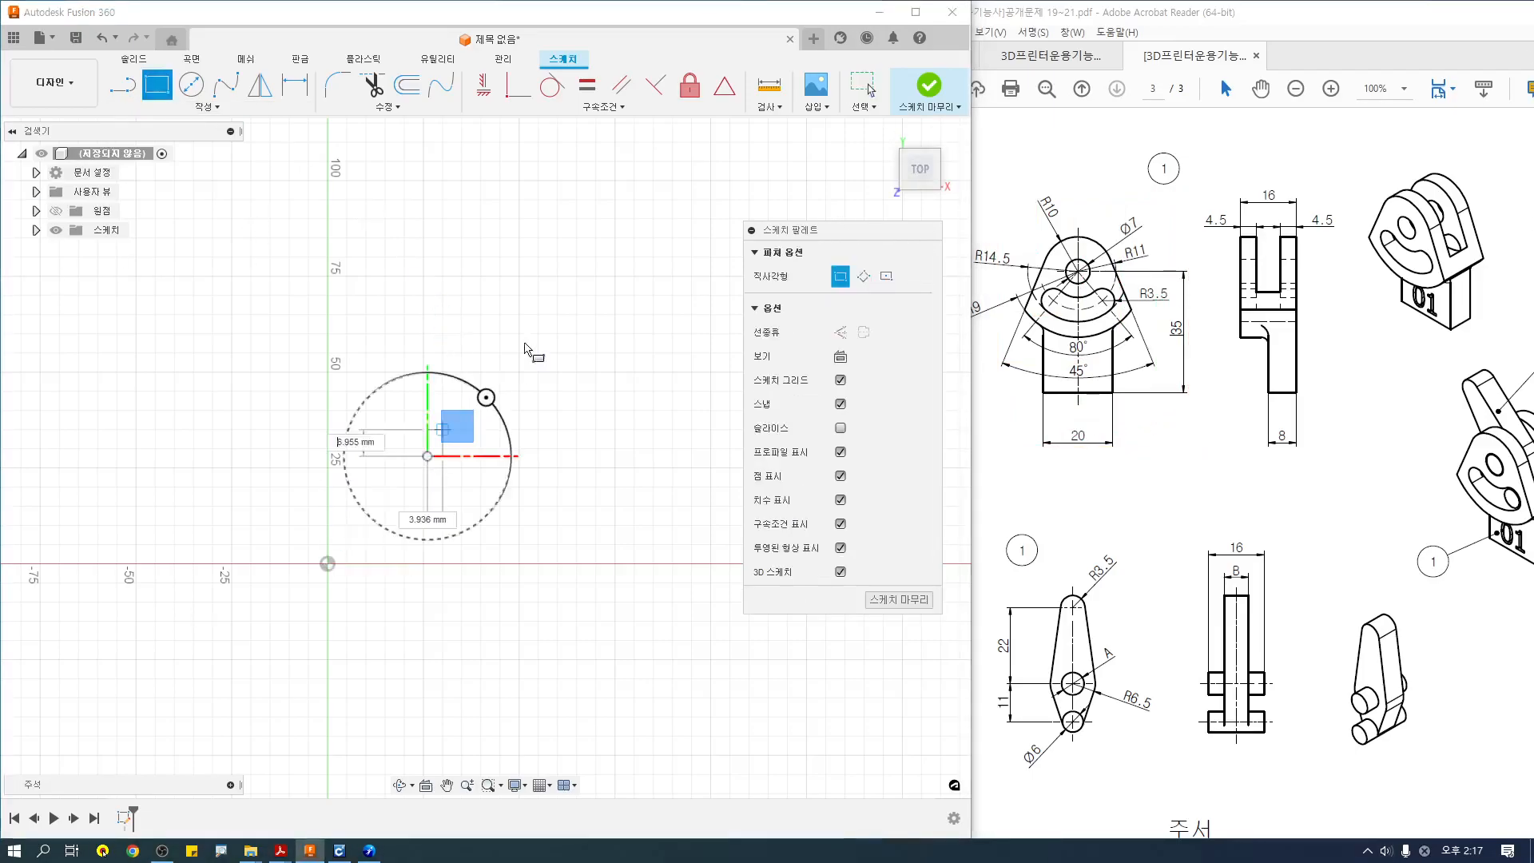
text(20)
key(Tab)
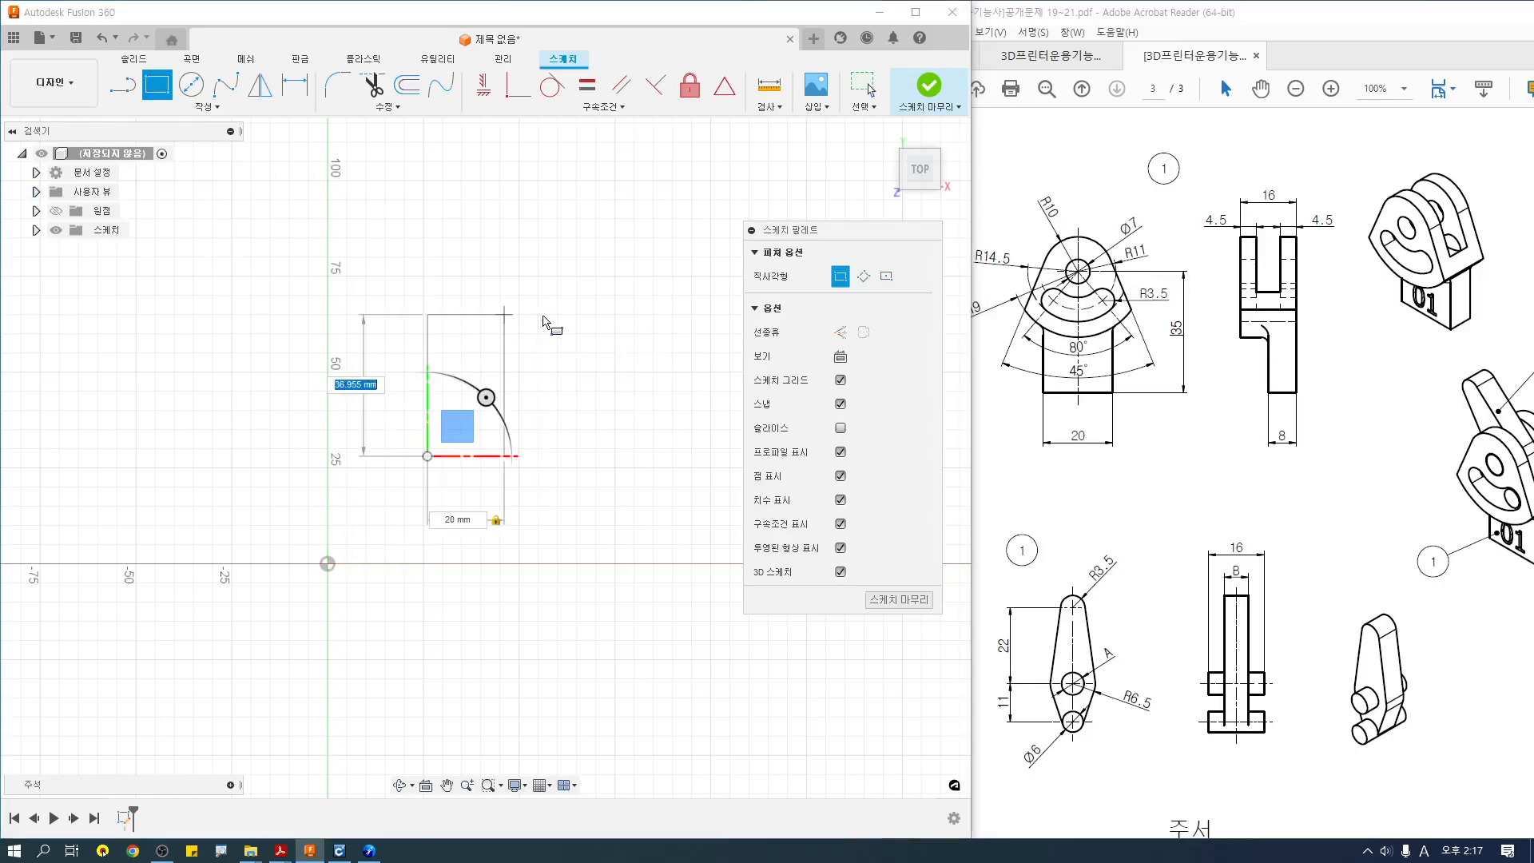
text(35)
key(Return)
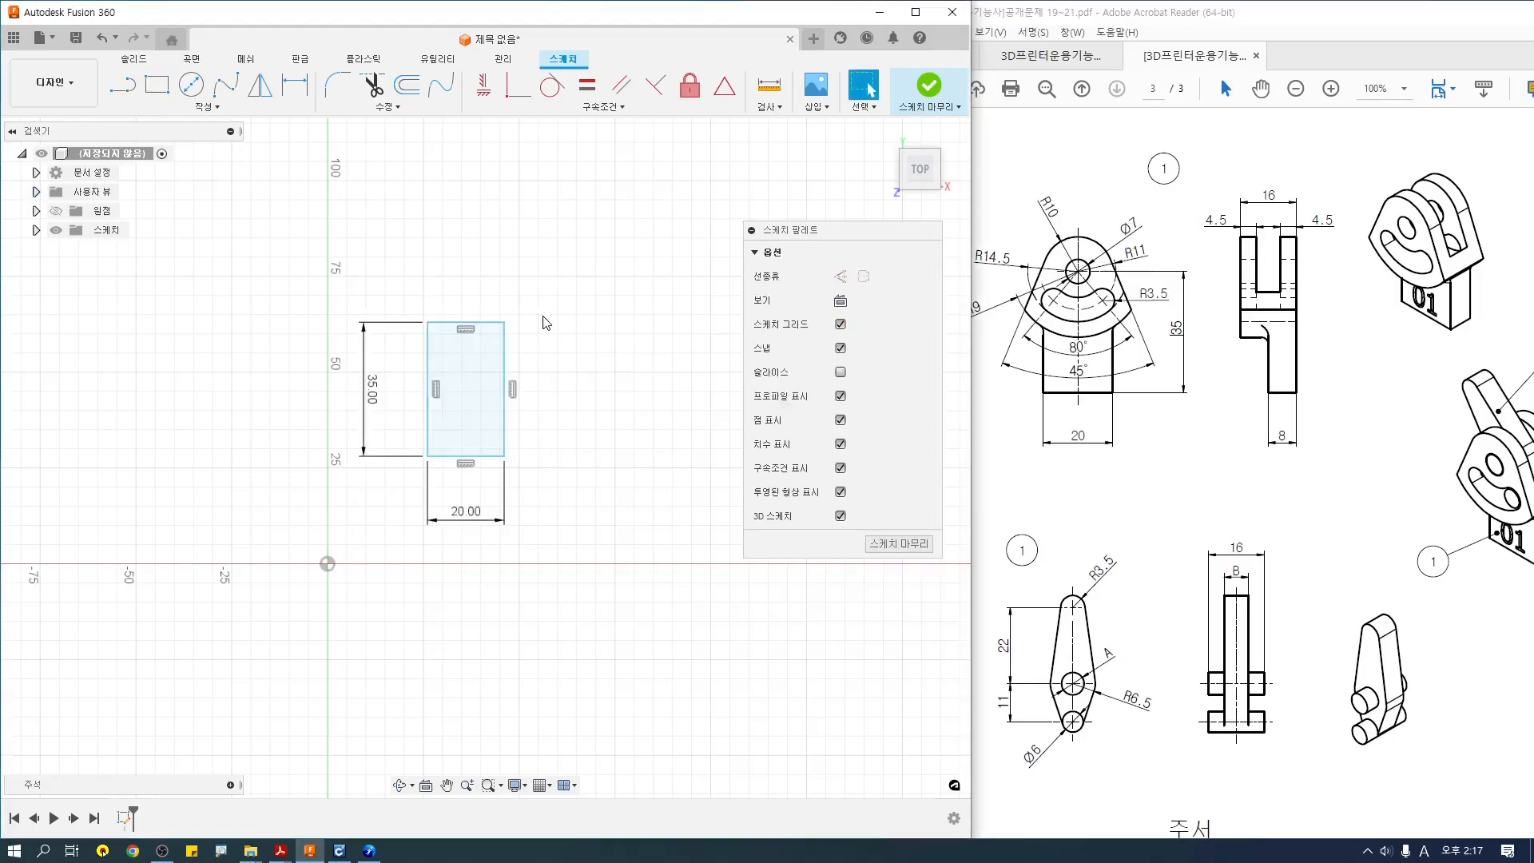
Constrain the midpoint of the rectangle's bottom edge to the sketch origin.
click(725, 85)
click(477, 457)
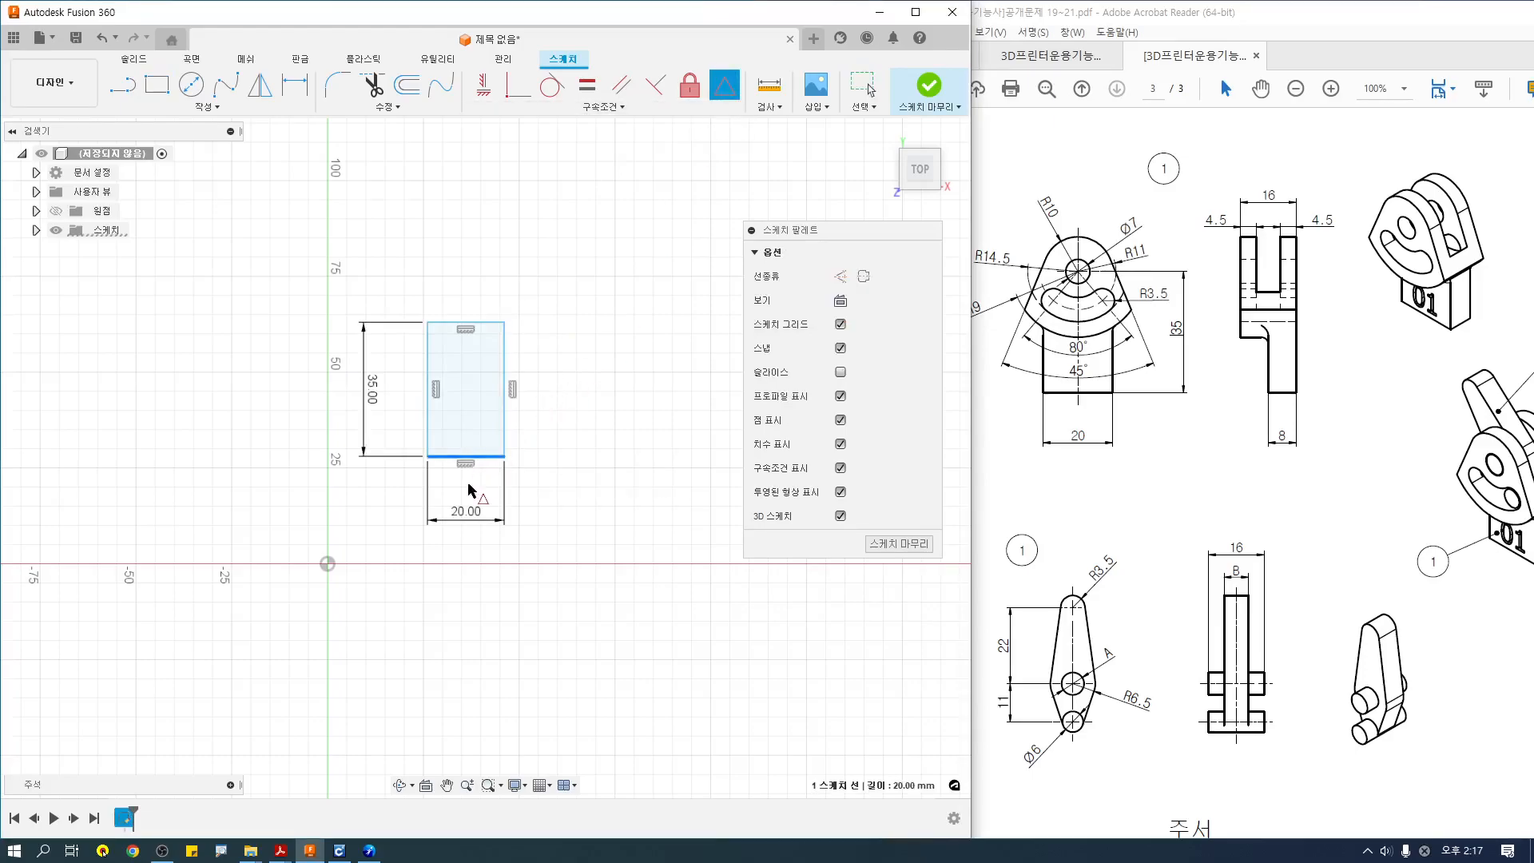
click(327, 565)
Draw a 7 mm diameter circle centred on the midpoint of the rectangle's top edge.
scroll(403, 497, up, 2)
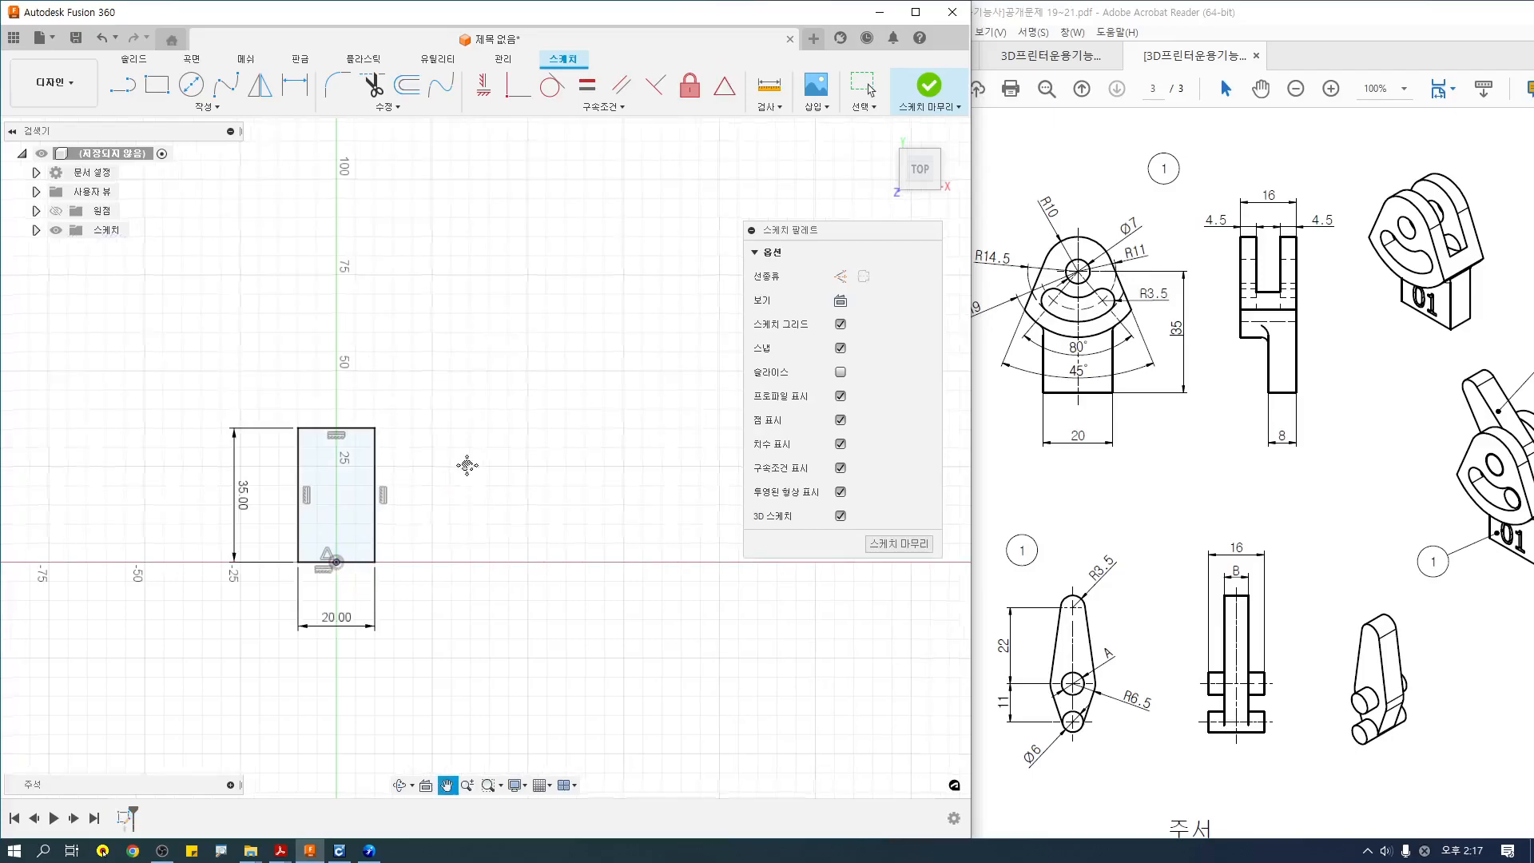
scroll(376, 539, up, 3)
middle_drag(386, 543, 546, 458)
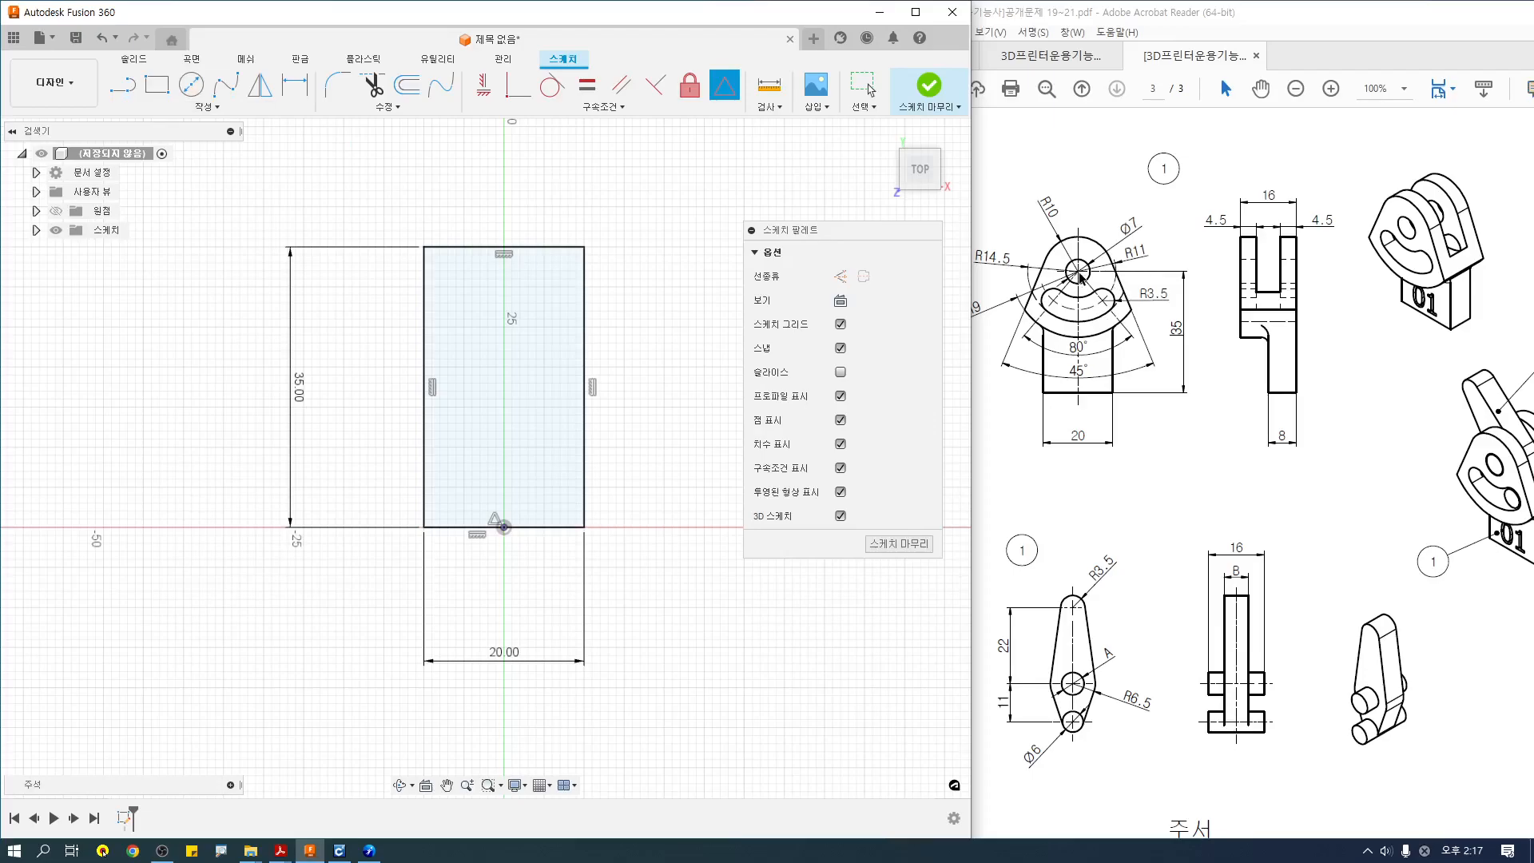
click(192, 84)
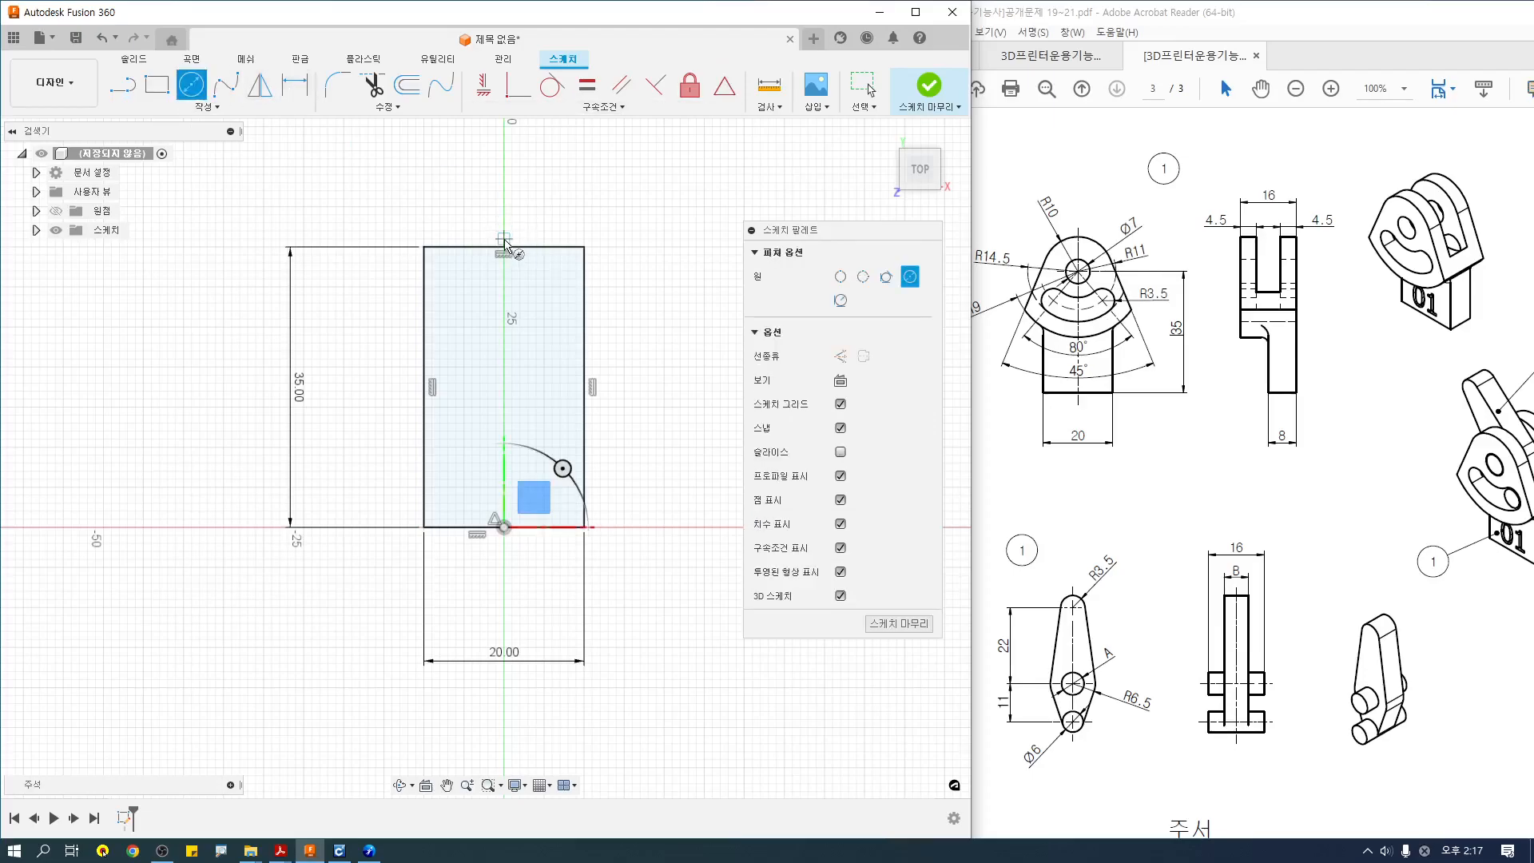
click(503, 247)
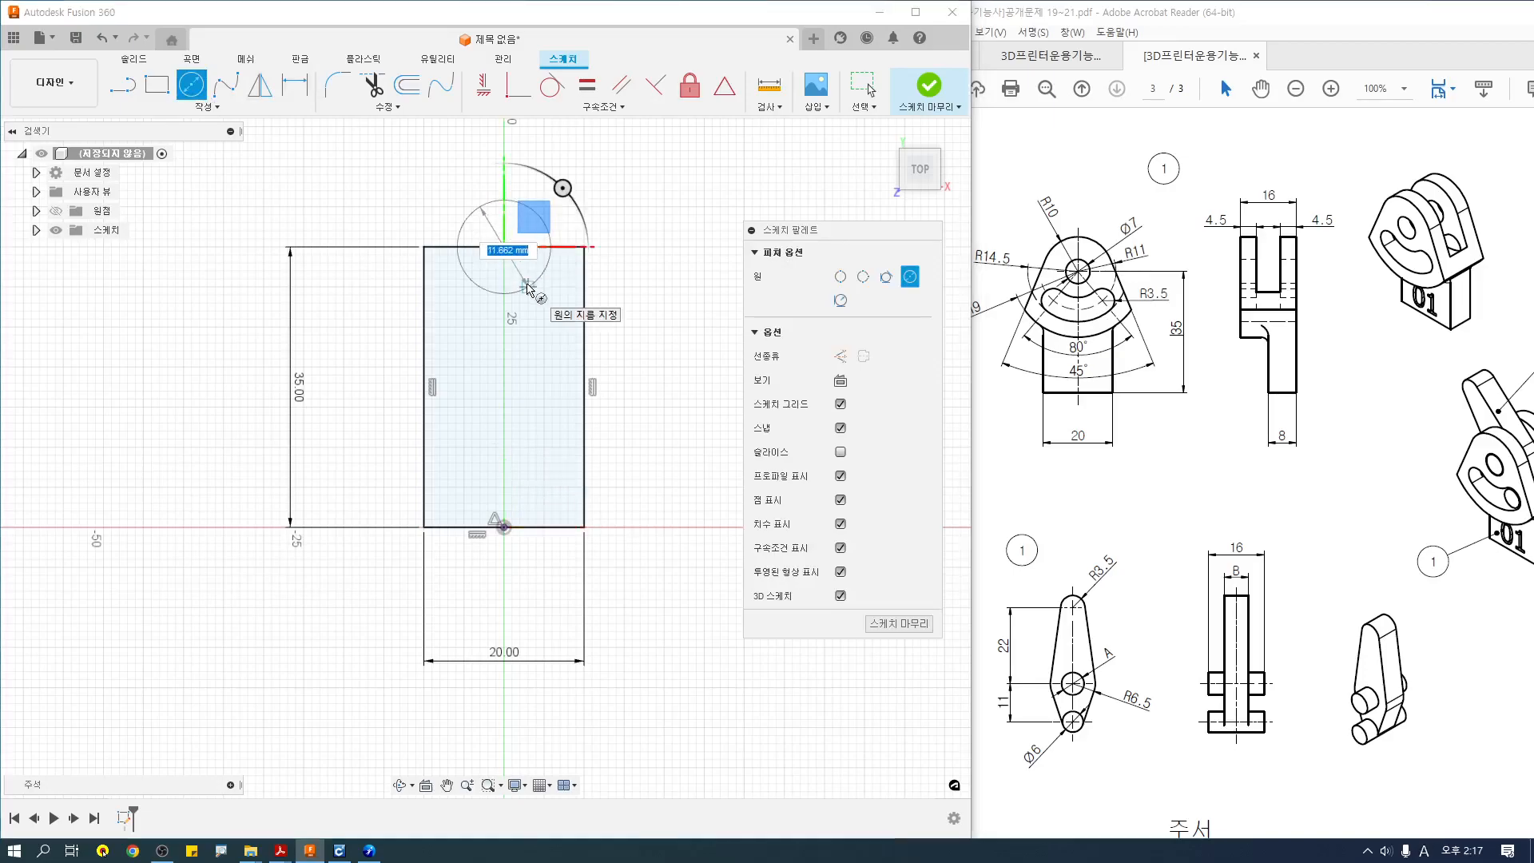
text(7)
key(Return)
key(Escape)
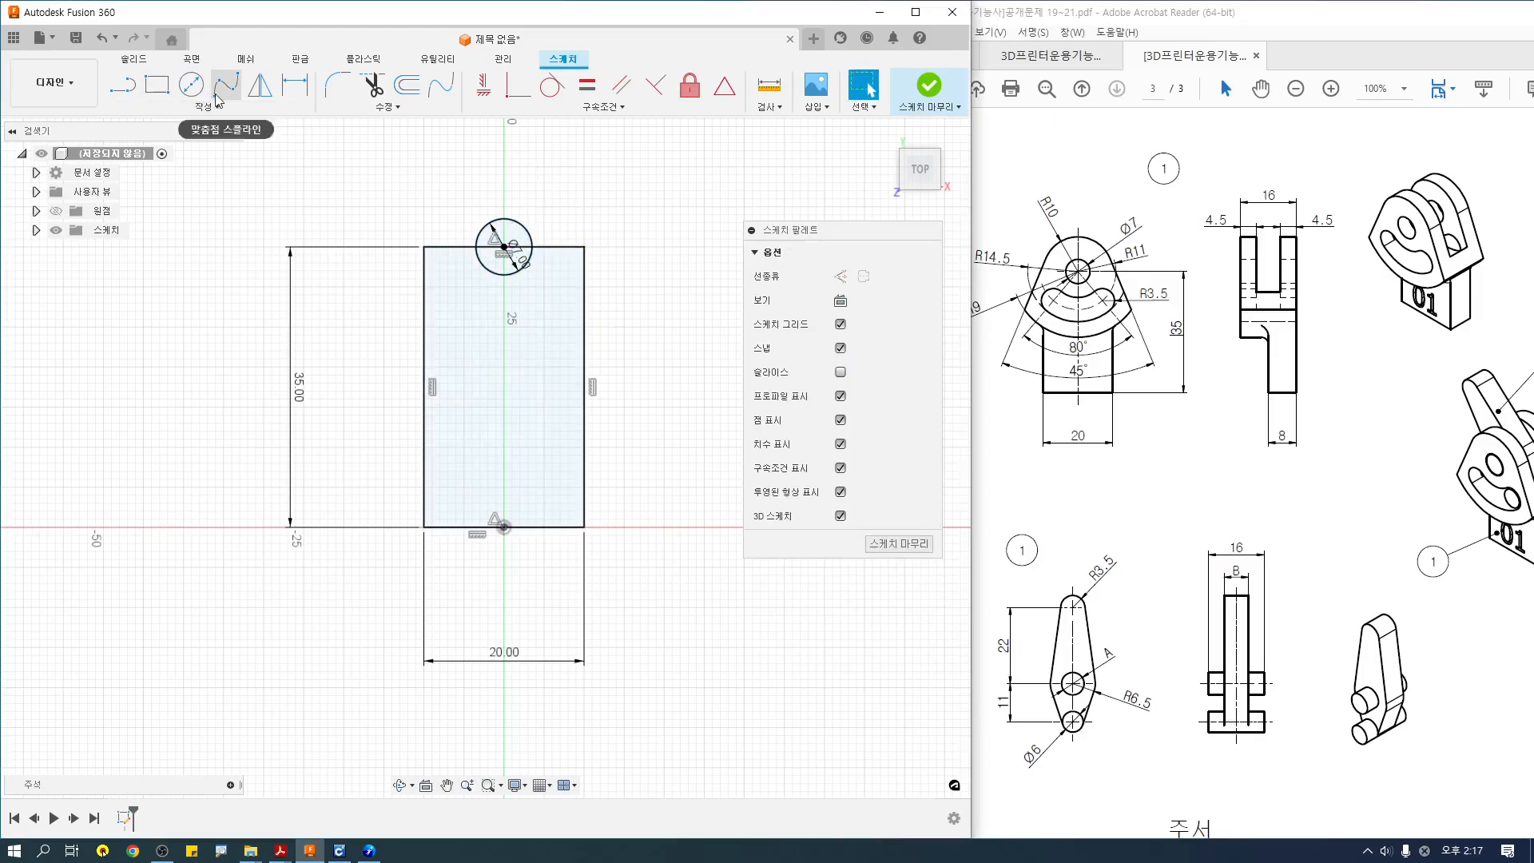
Draw a 20 mm diameter circle concentric with the 7 mm circle and delete the rectangle's top edge.
key(c)
click(504, 248)
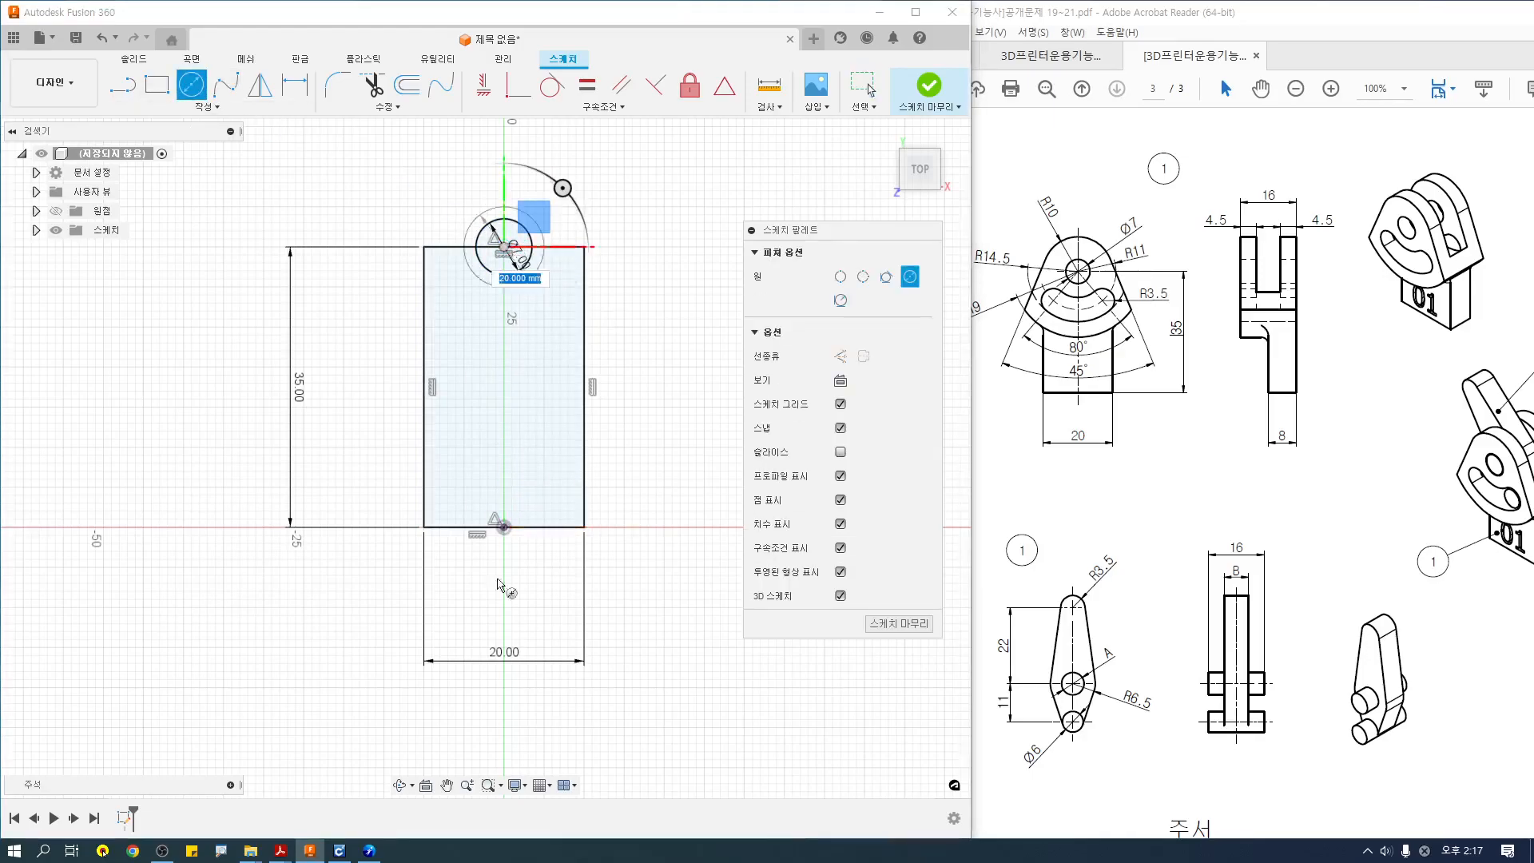
click(163, 851)
click(164, 852)
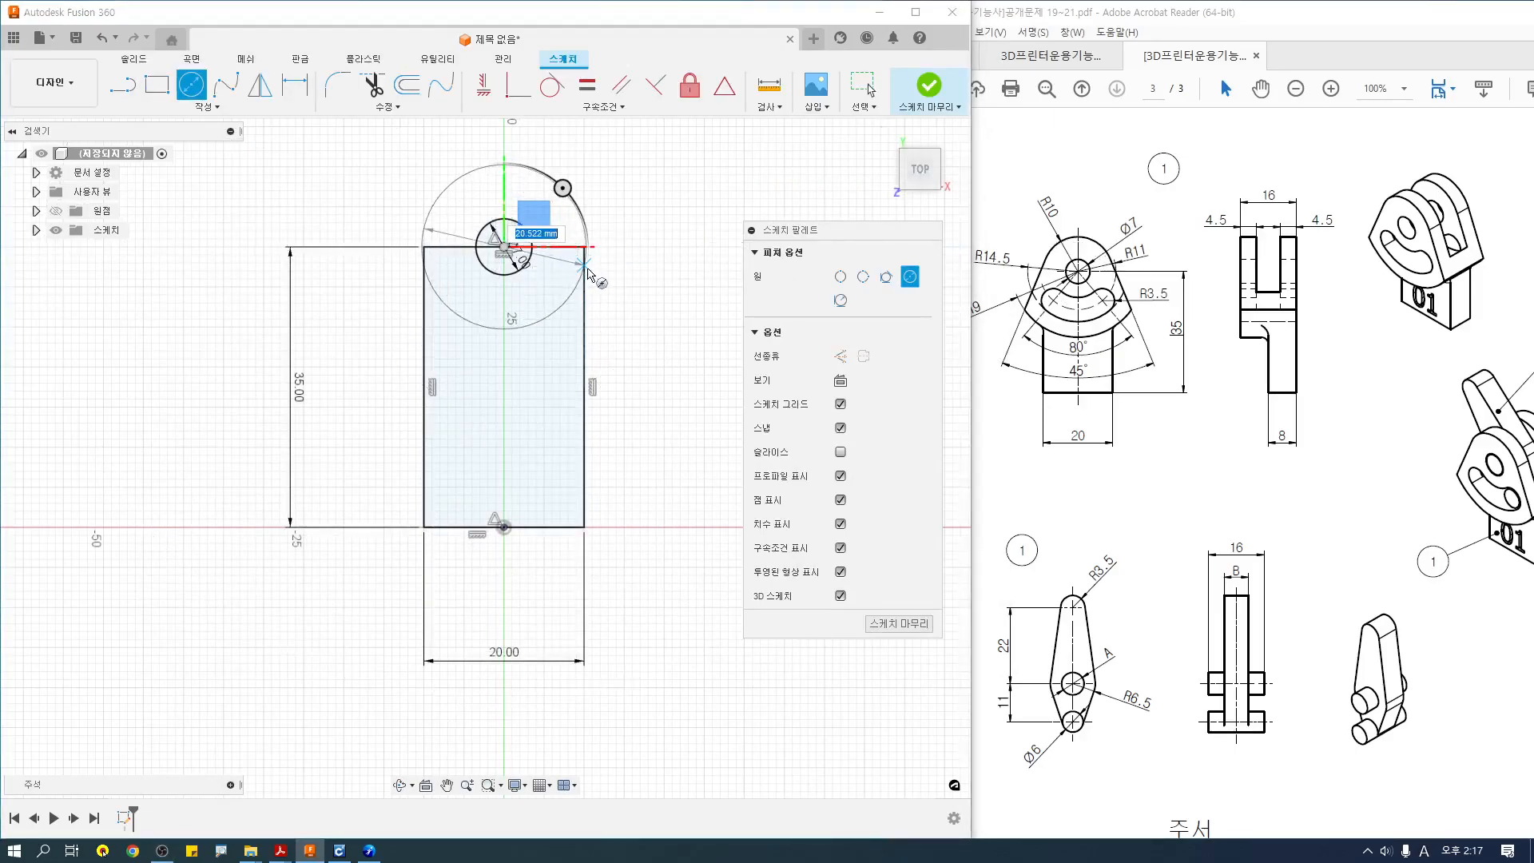
text(20)
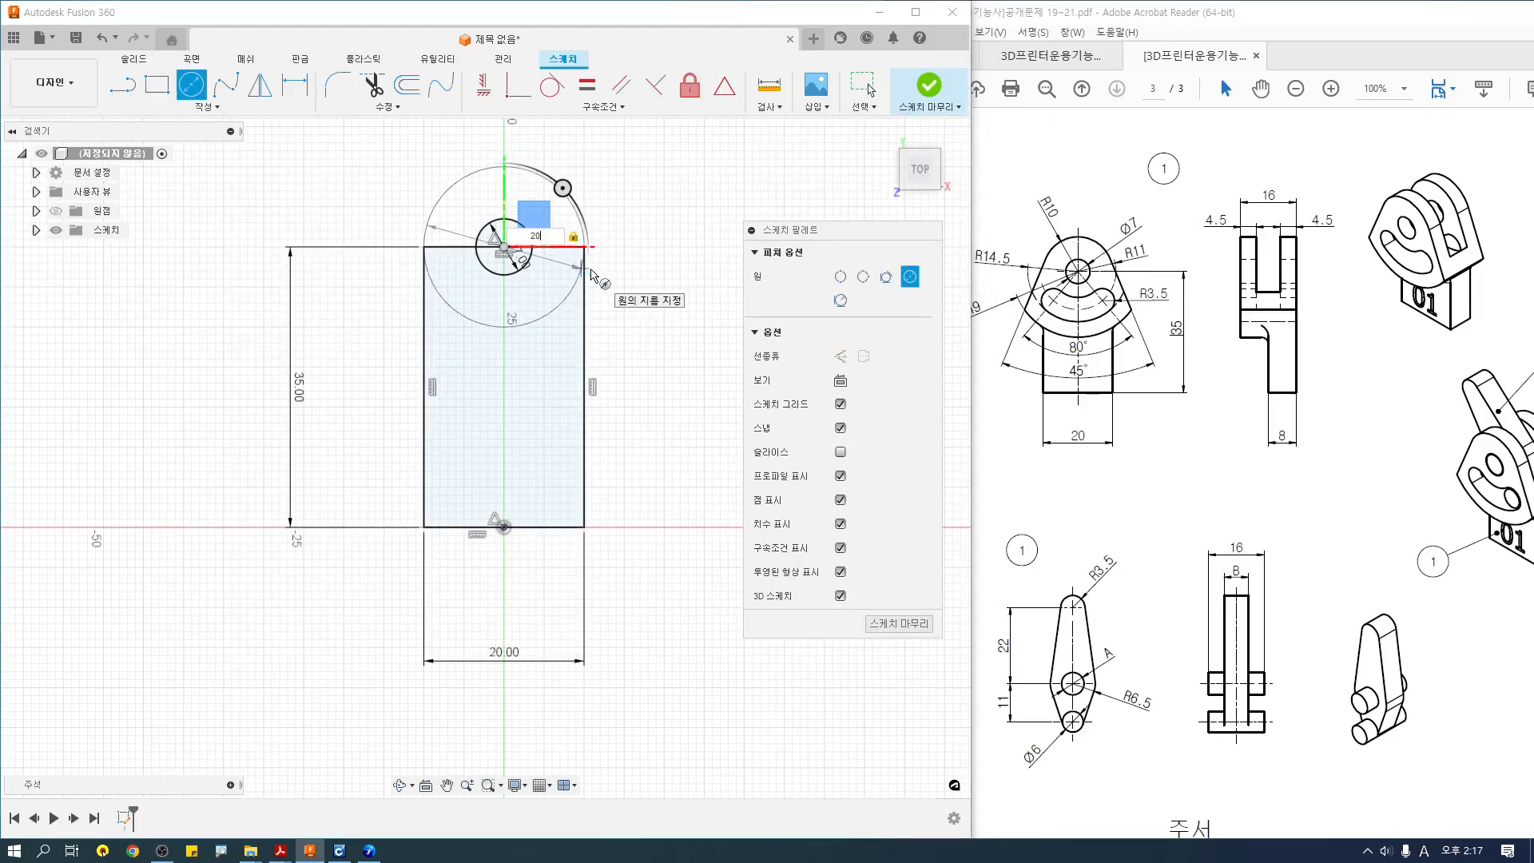
key(Return)
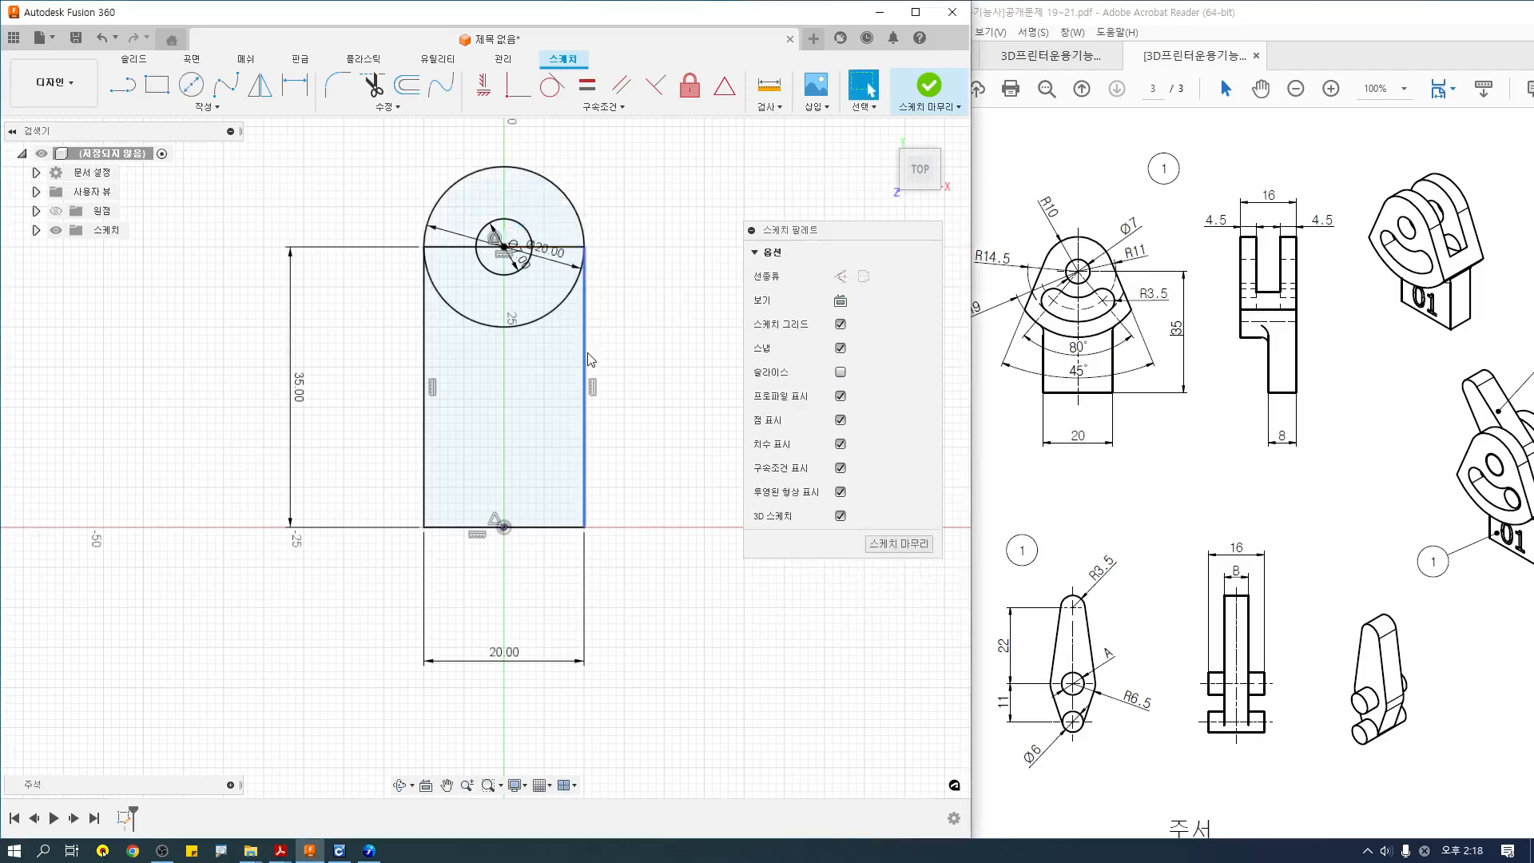
click(446, 248)
key(Delete)
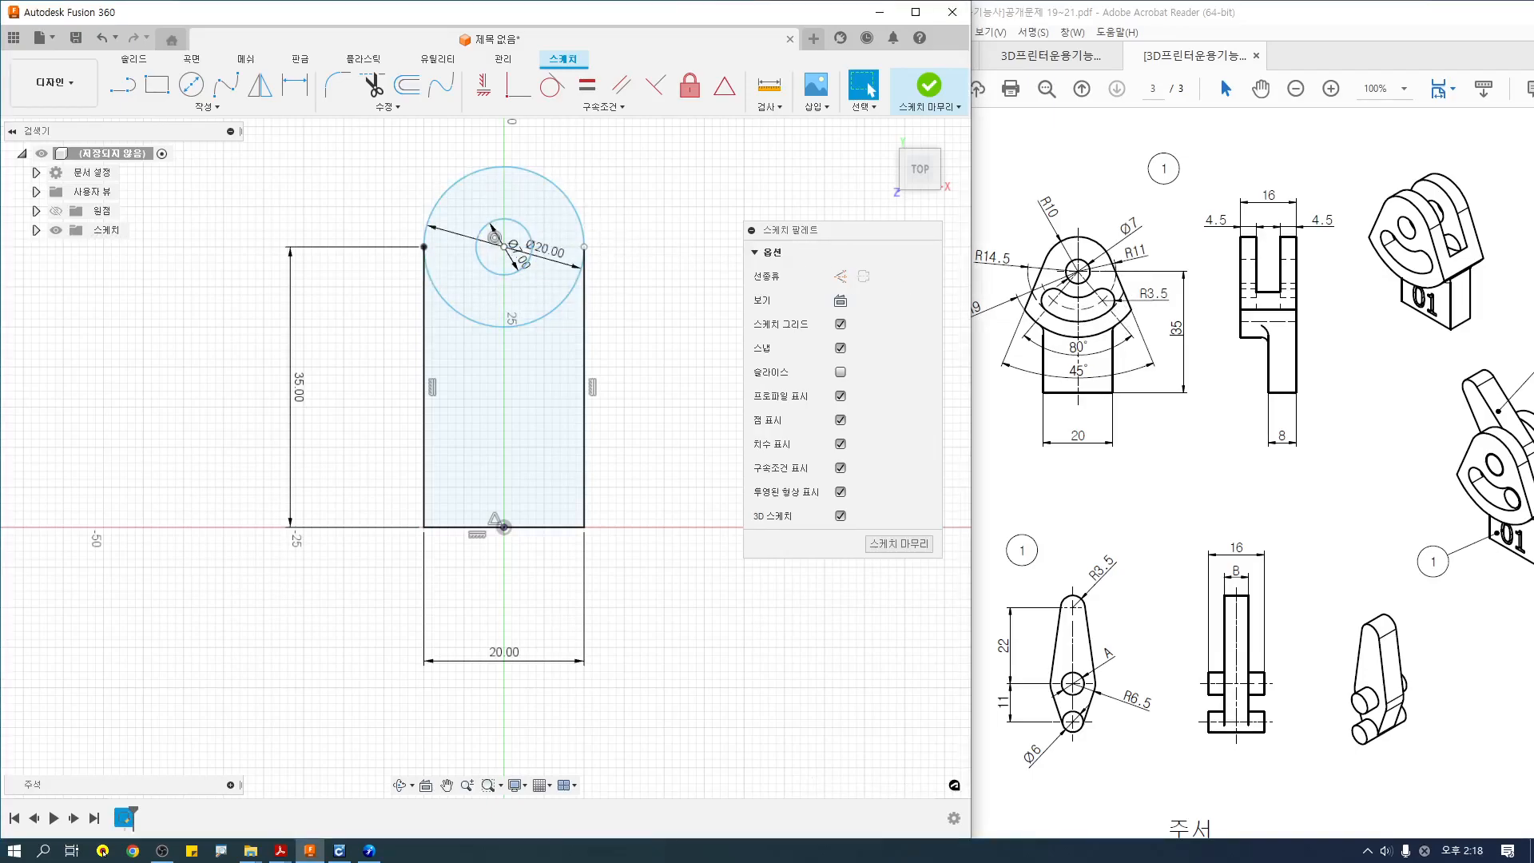
mouse_move(1052, 255)
mouse_down()
mouse_move(1092, 240)
mouse_move(1107, 256)
mouse_up()
key(Escape)
click(1204, 378)
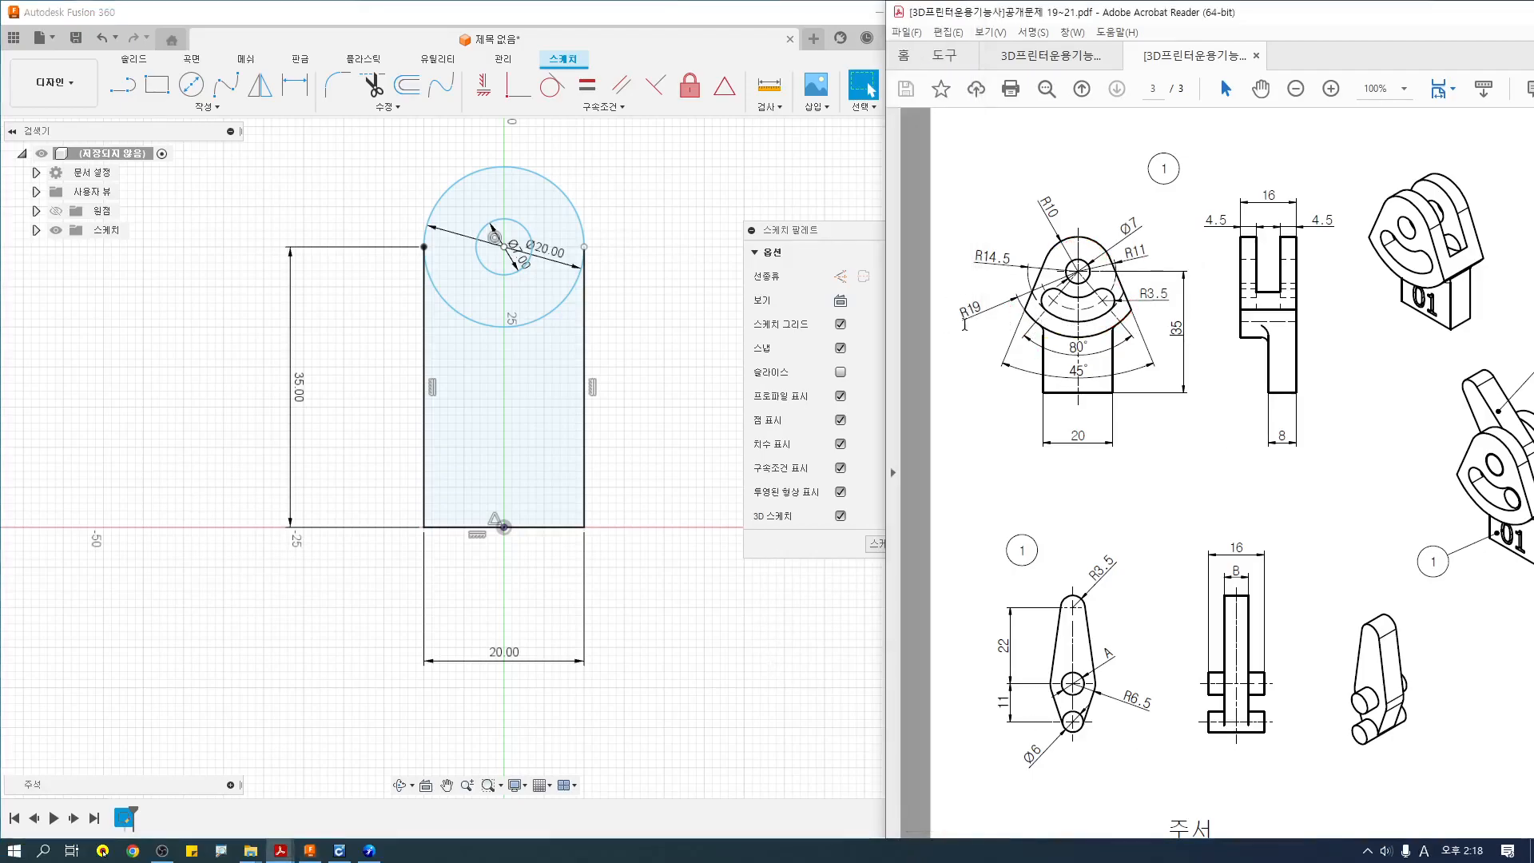
mouse_move(1049, 329)
mouse_down()
mouse_move(995, 251)
mouse_move(1080, 172)
mouse_move(1166, 276)
mouse_move(1053, 330)
mouse_up()
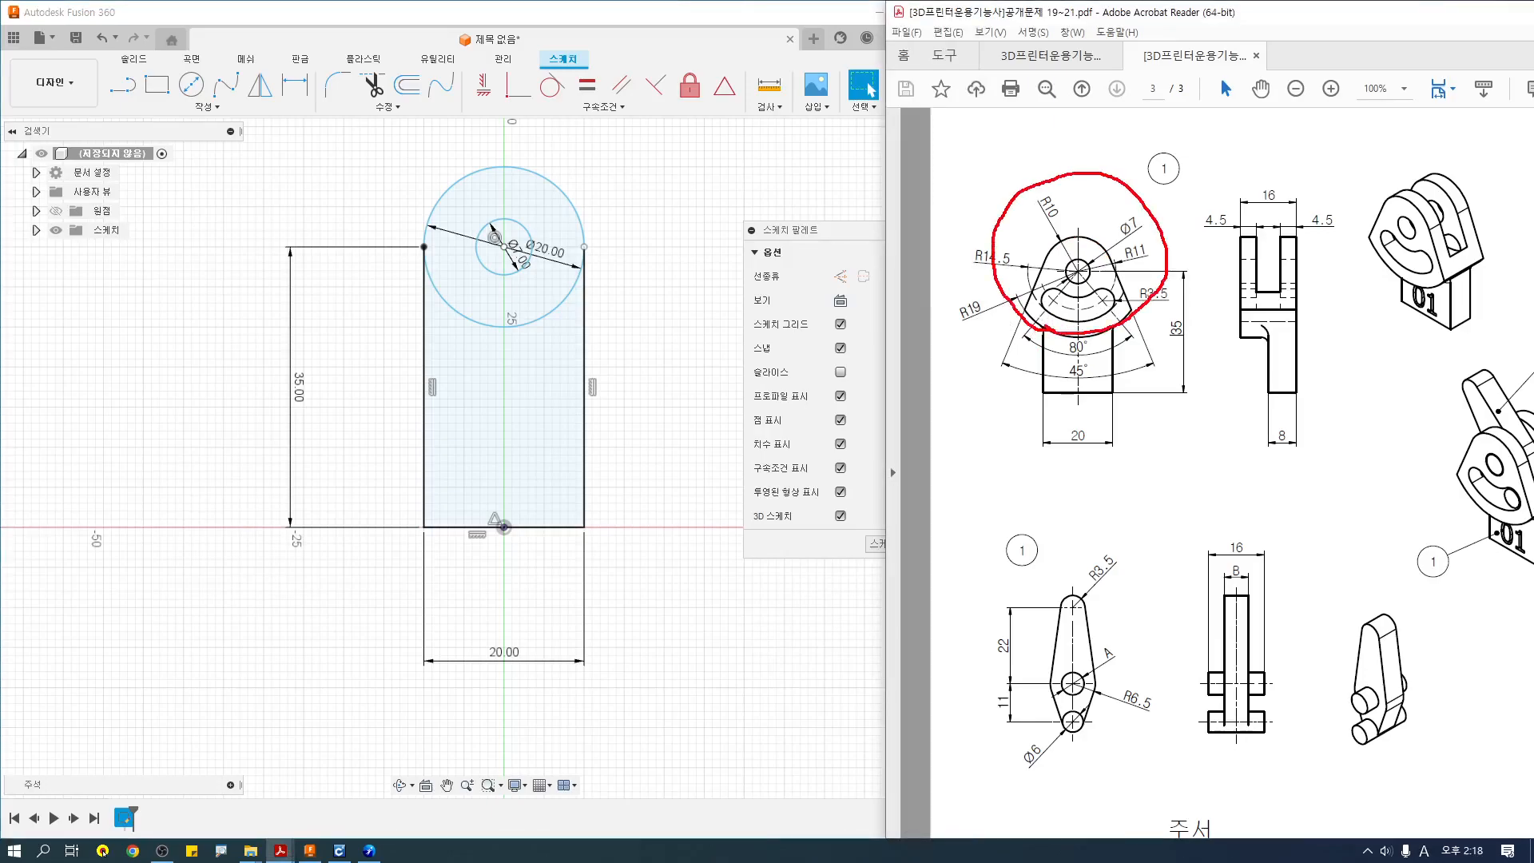
key(Escape)
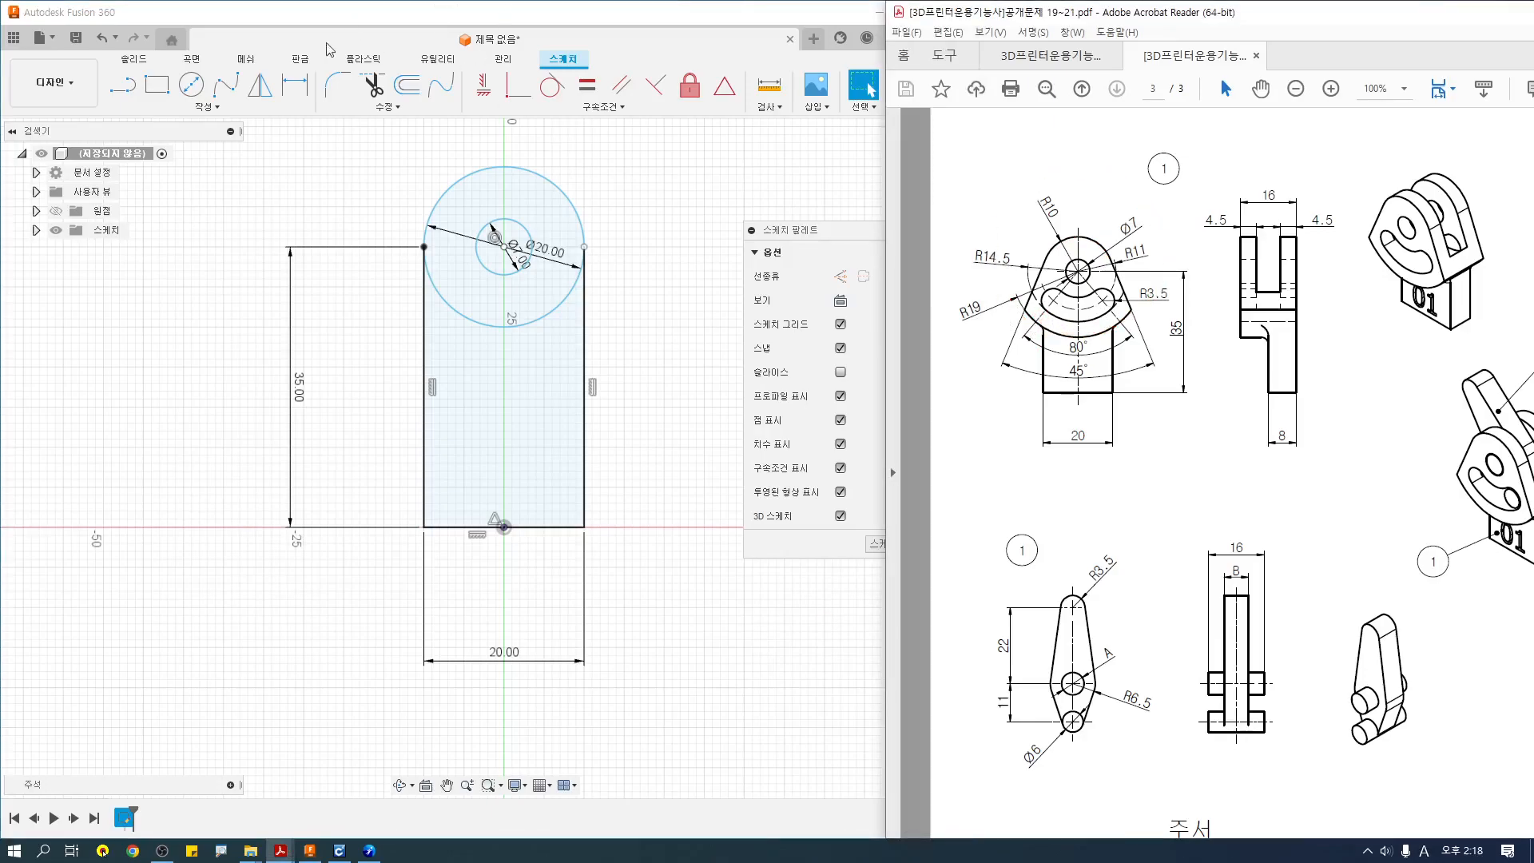
Draw a 38 mm diameter circle from the common centre of the two existing circles.
click(192, 83)
click(504, 248)
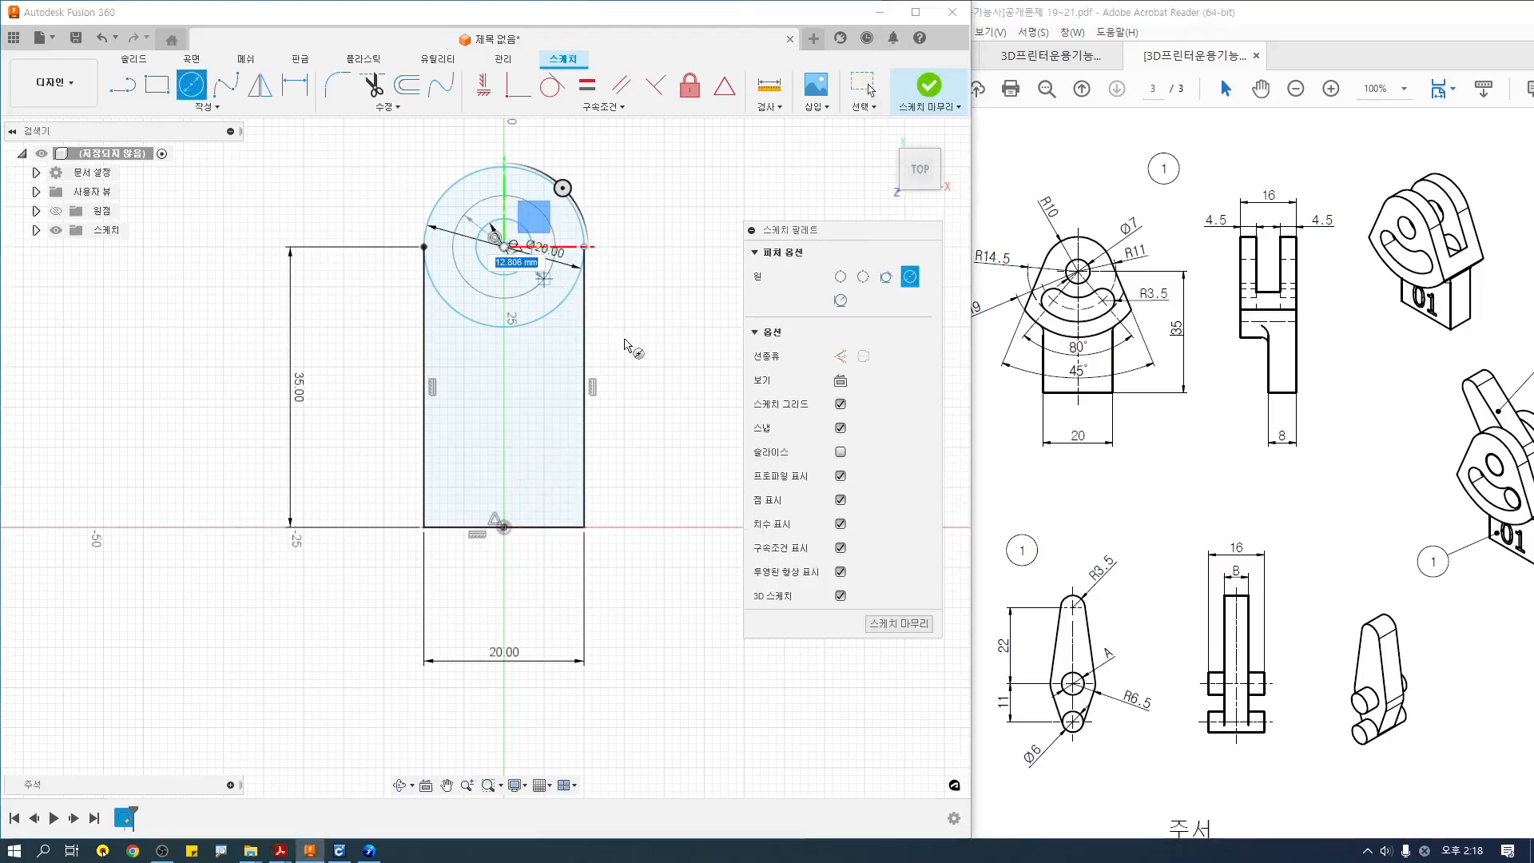
text(19)
key(Tab)
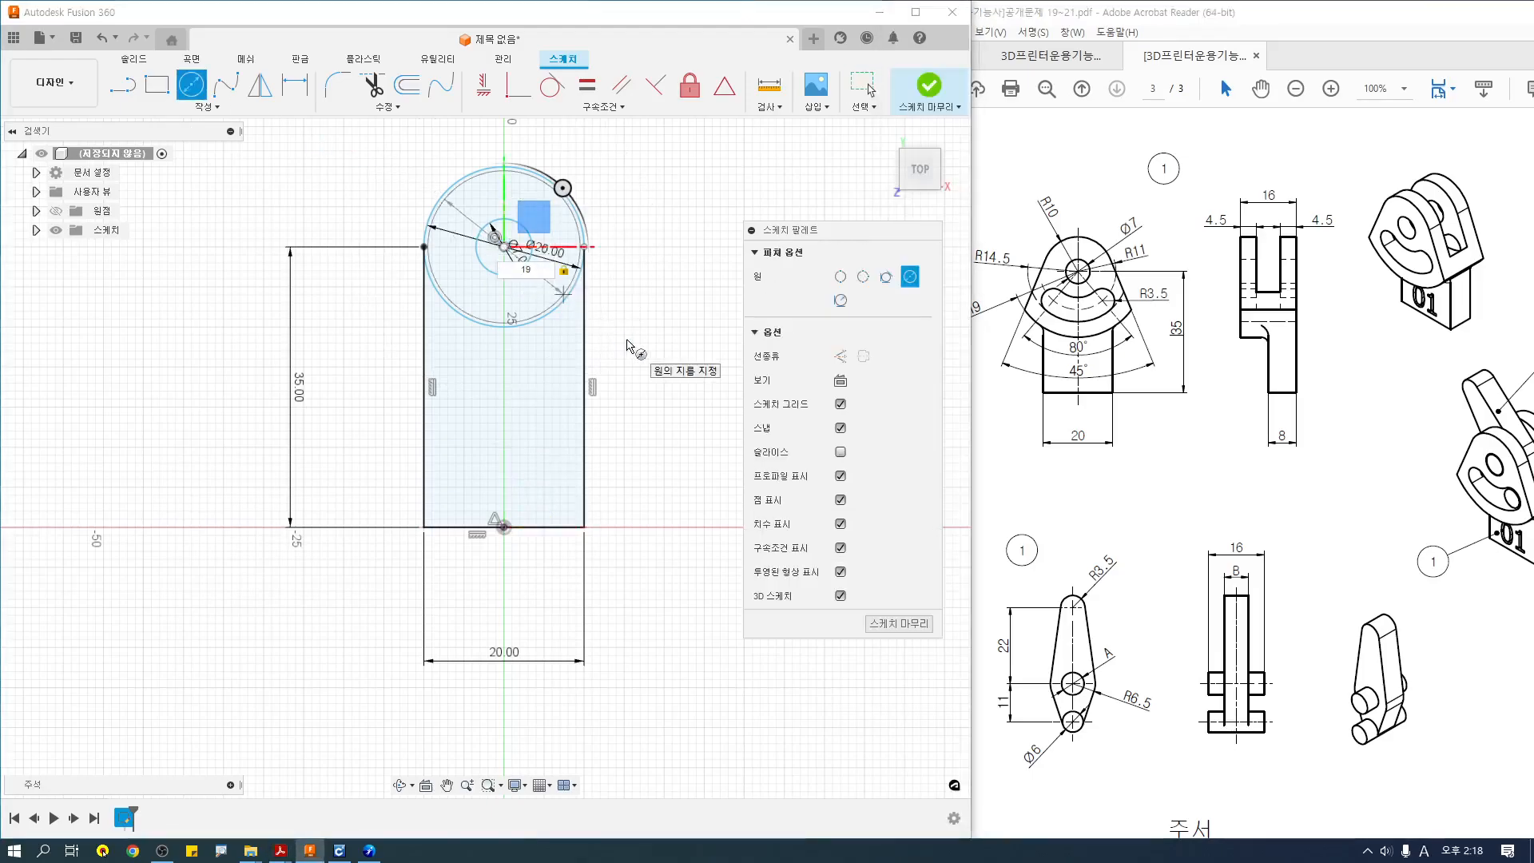
key(Return)
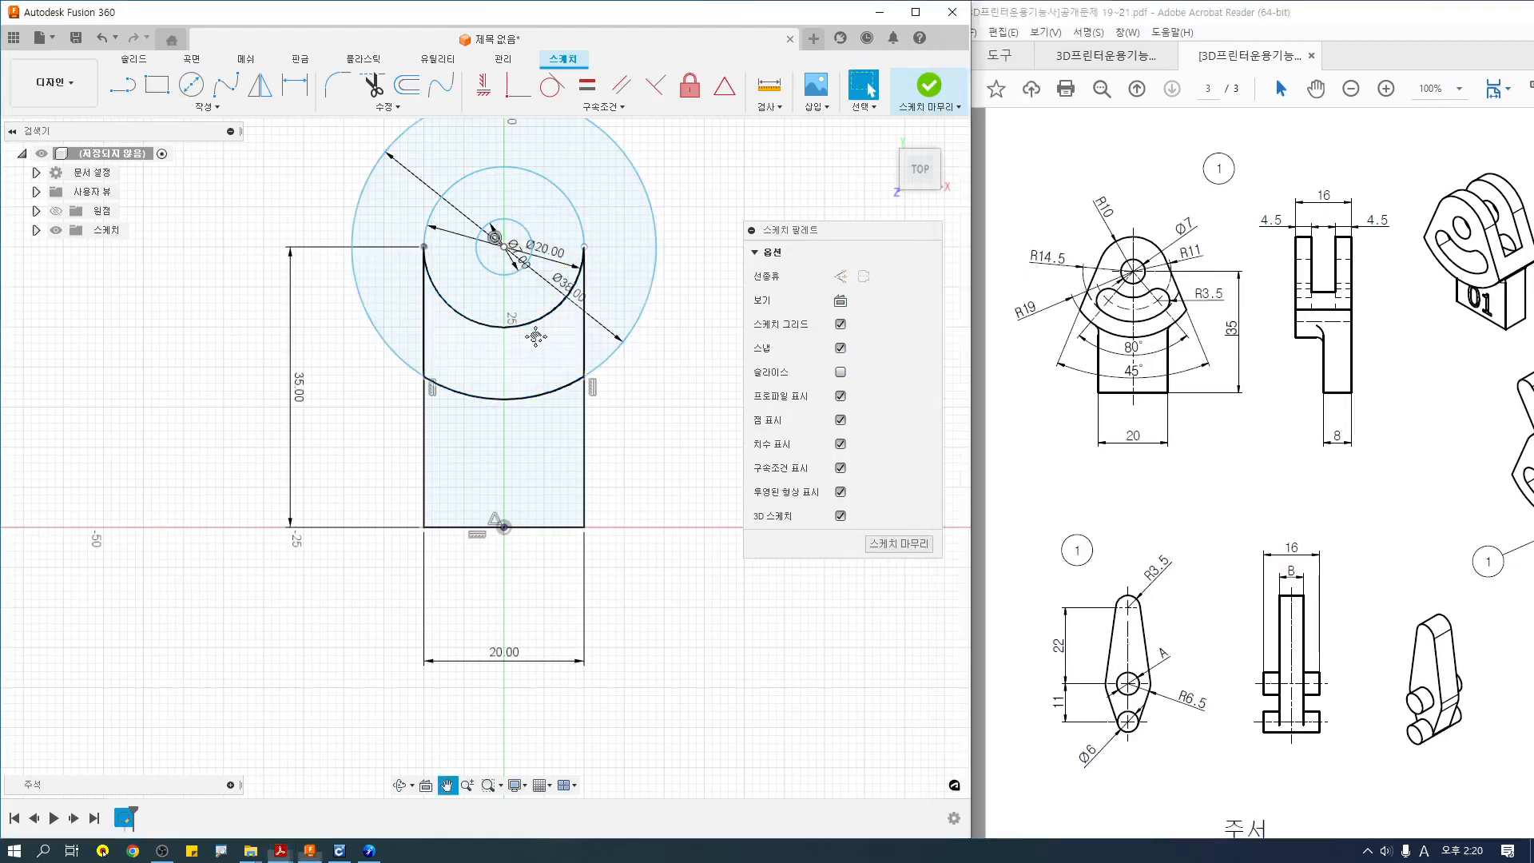
Examine the R19 arc, the slanted sides and the 45° angle of part 1 in the PDF drawing.
middle_drag(538, 344, 527, 389)
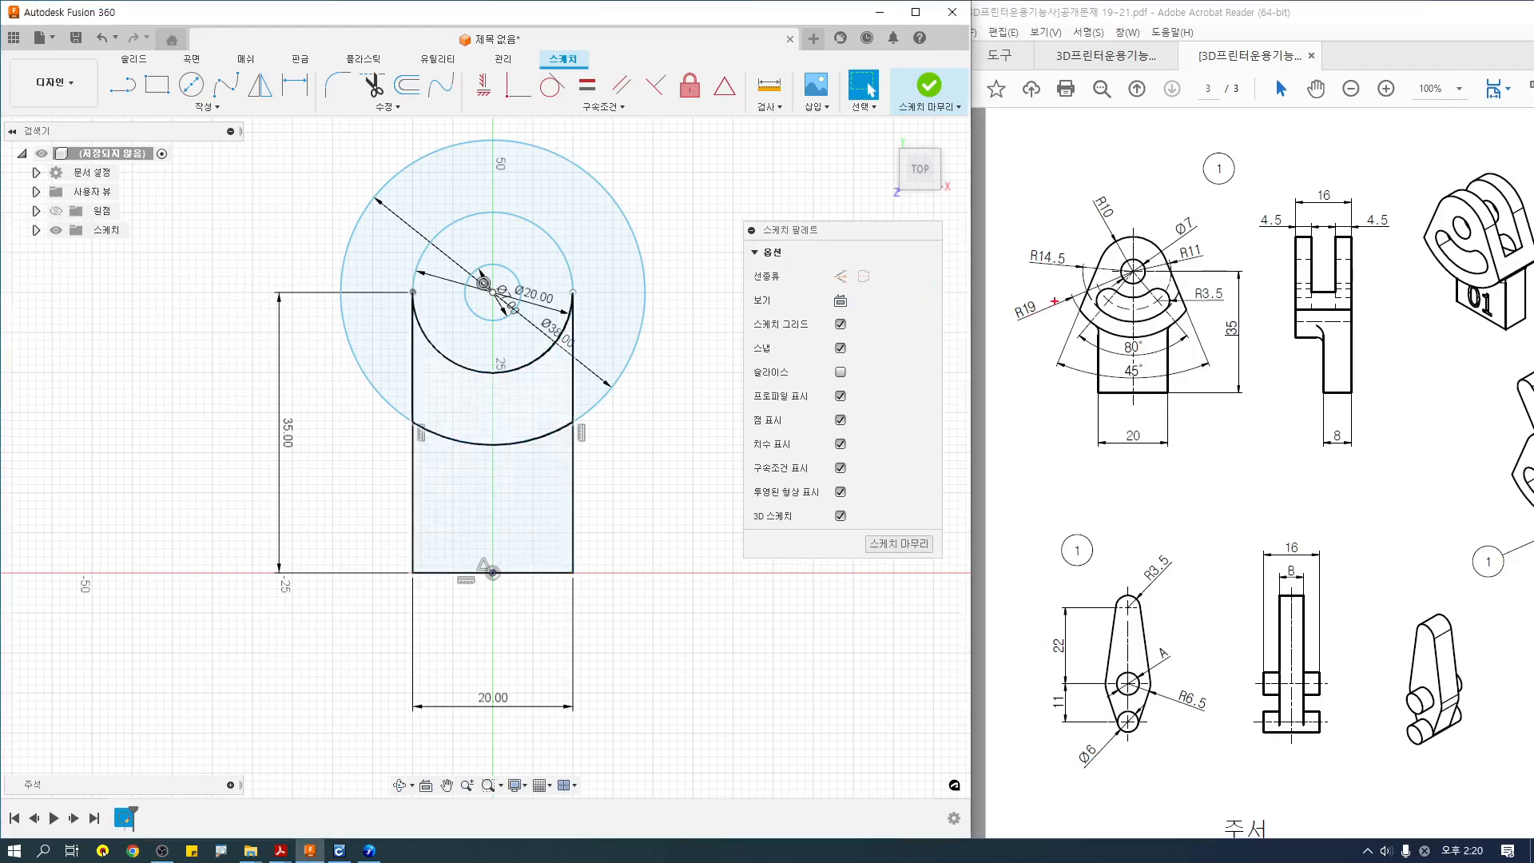
mouse_move(1008, 316)
mouse_down()
mouse_move(1039, 340)
mouse_move(1096, 336)
mouse_up()
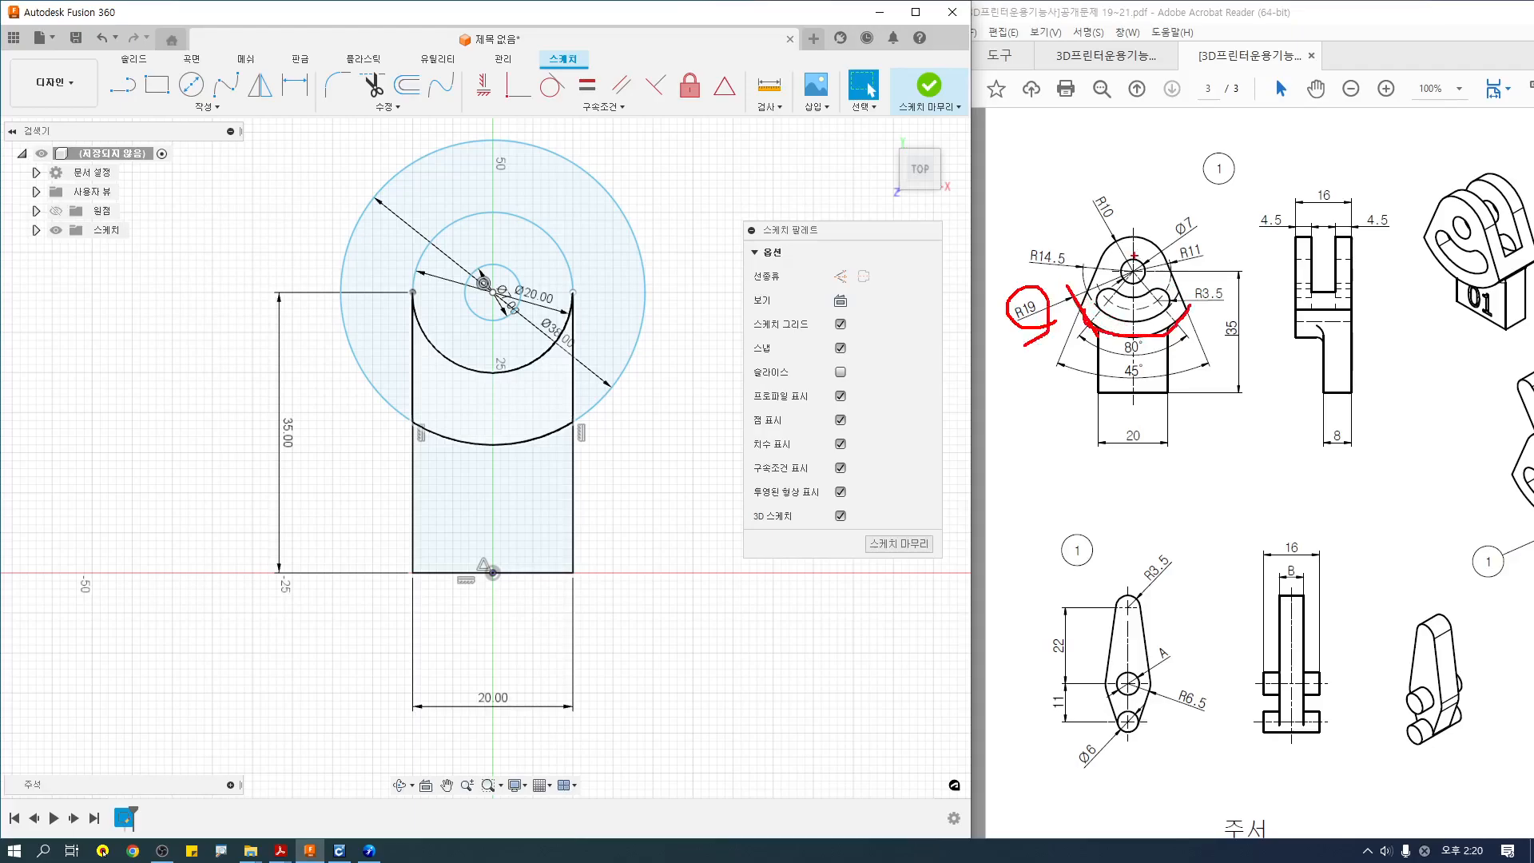
drag(1116, 226, 1079, 294)
drag(1148, 226, 1202, 339)
key(Escape)
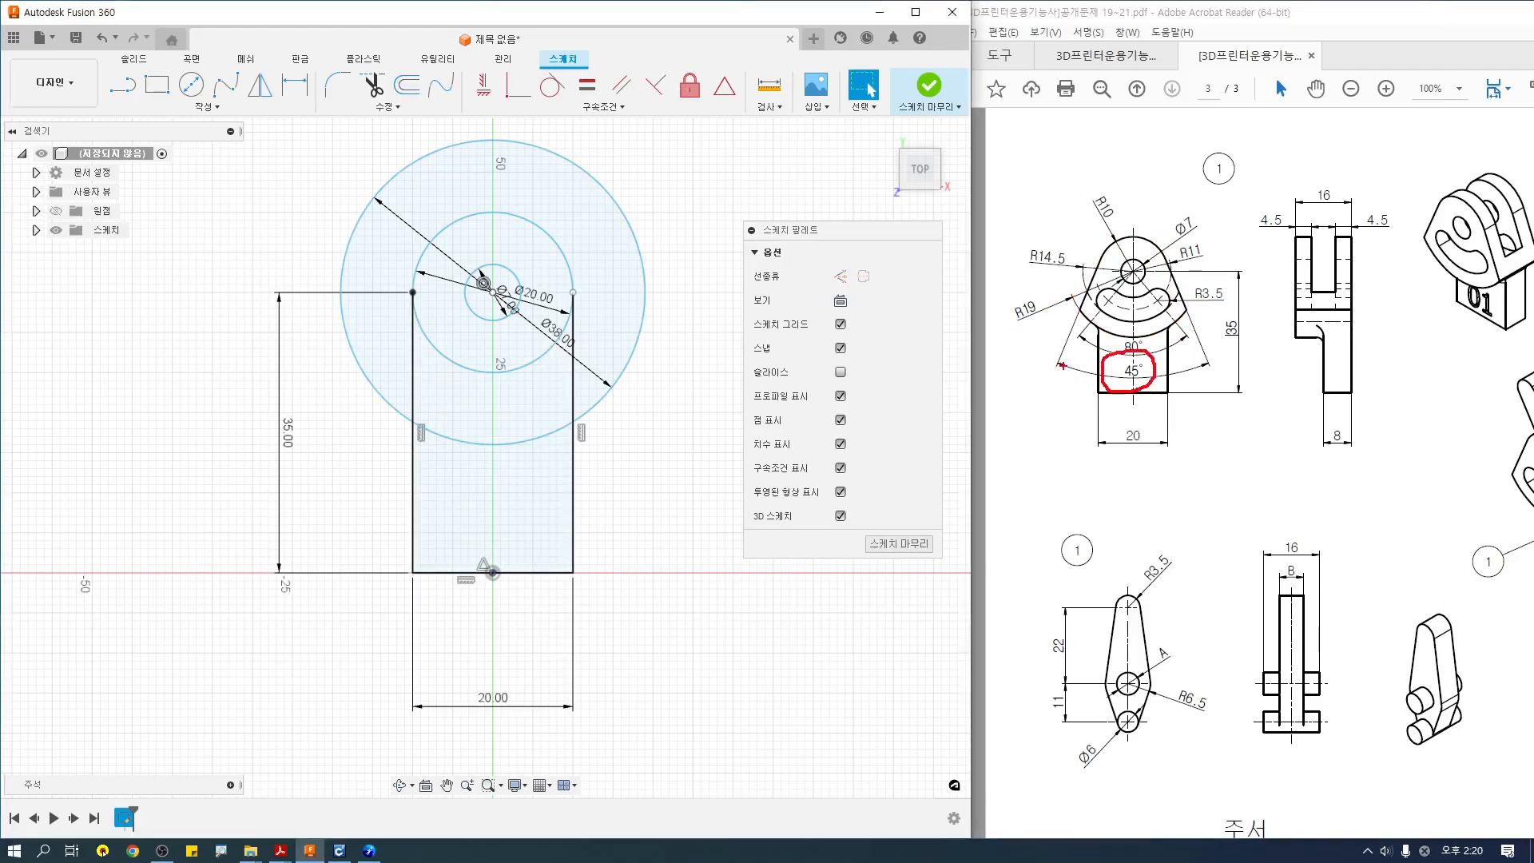
key(Escape)
key(ctrl+2)
mouse_move(1133, 228)
mouse_down()
mouse_move(1133, 431)
mouse_move(1126, 415)
mouse_up()
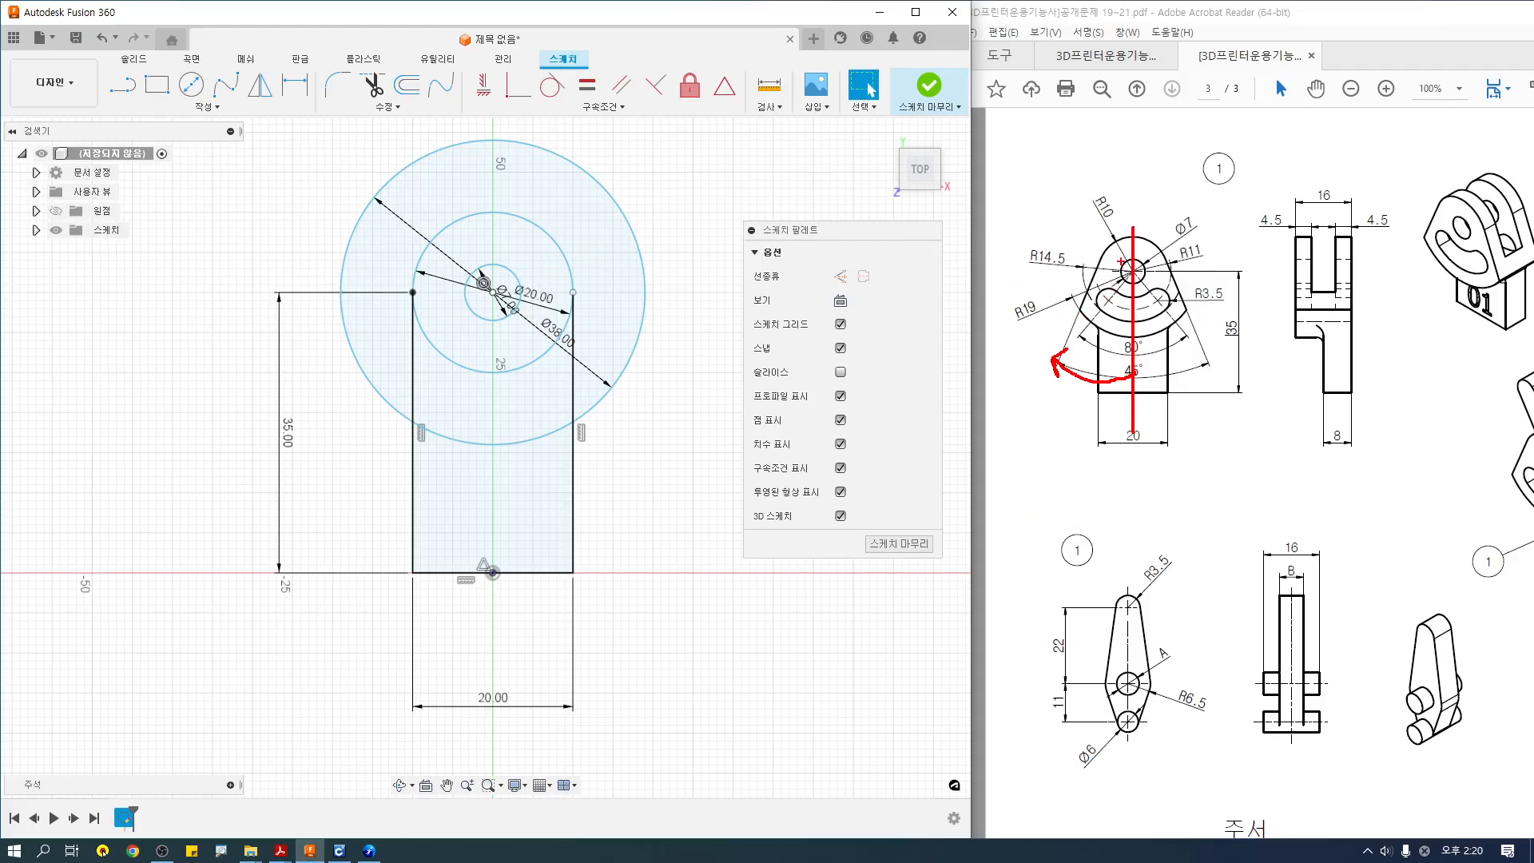
key(Escape)
Sketch a slanted line about 32 mm long beside the 20 mm circle, rising toward the upper part of the outer circle.
click(125, 86)
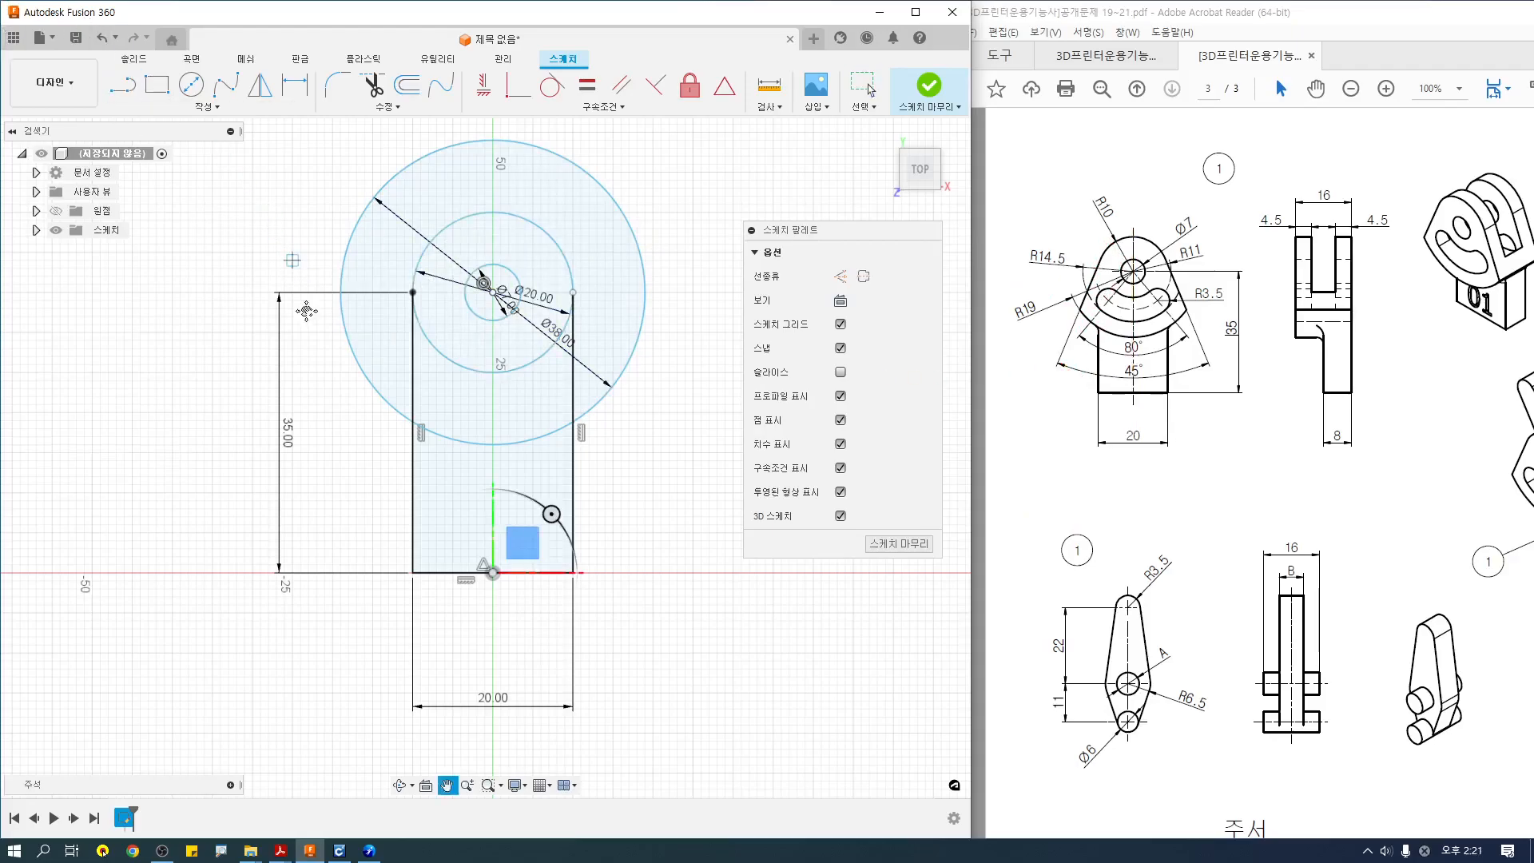
middle_drag(302, 301, 315, 356)
click(330, 467)
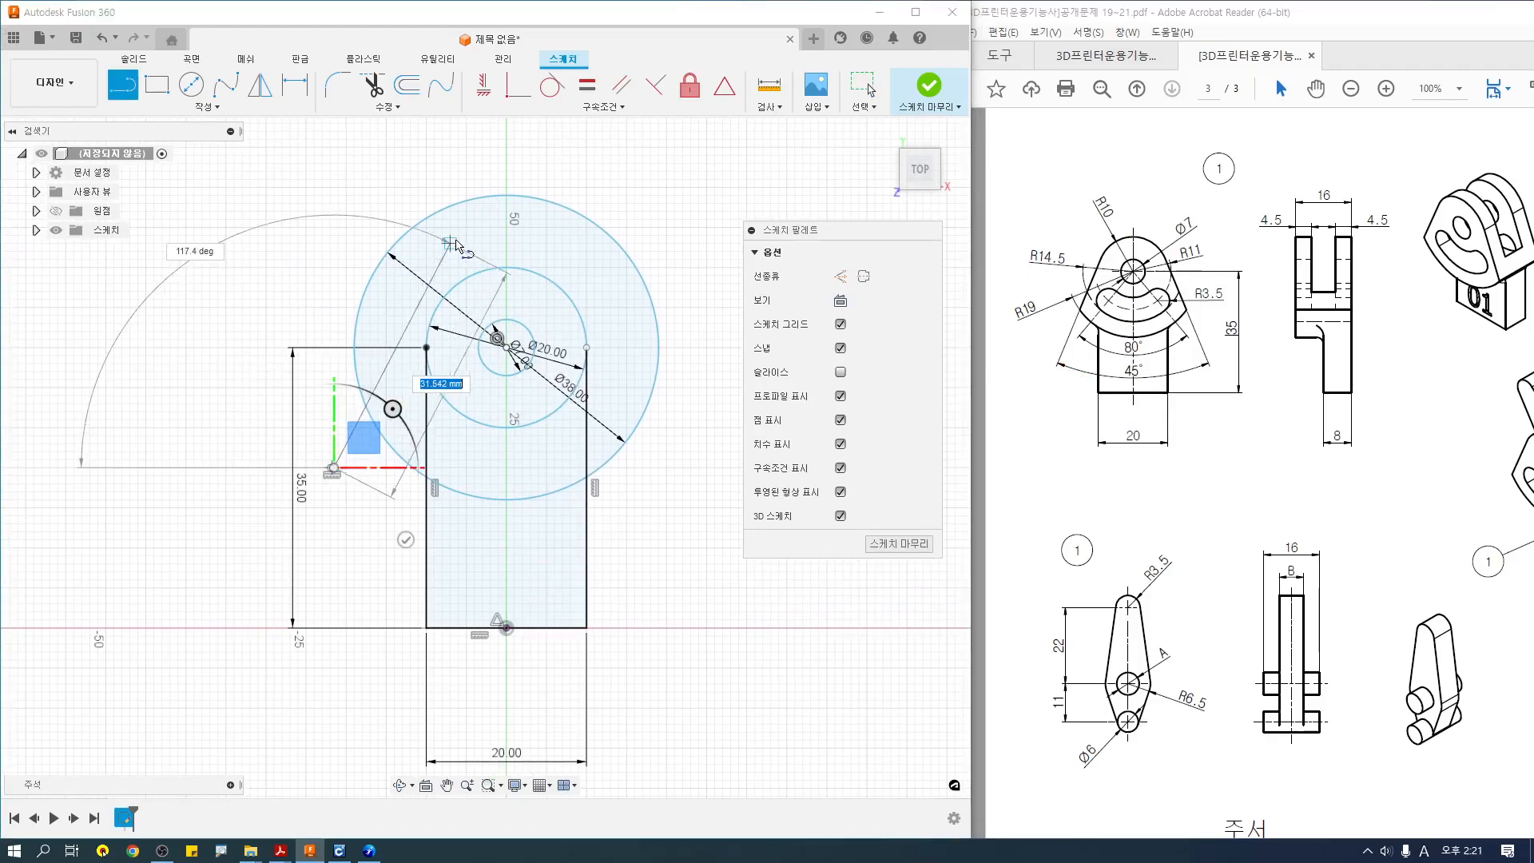
click(458, 243)
key(Escape)
Draw a vertical line from the common circle centre down to the midpoint of the bottom edge.
click(124, 84)
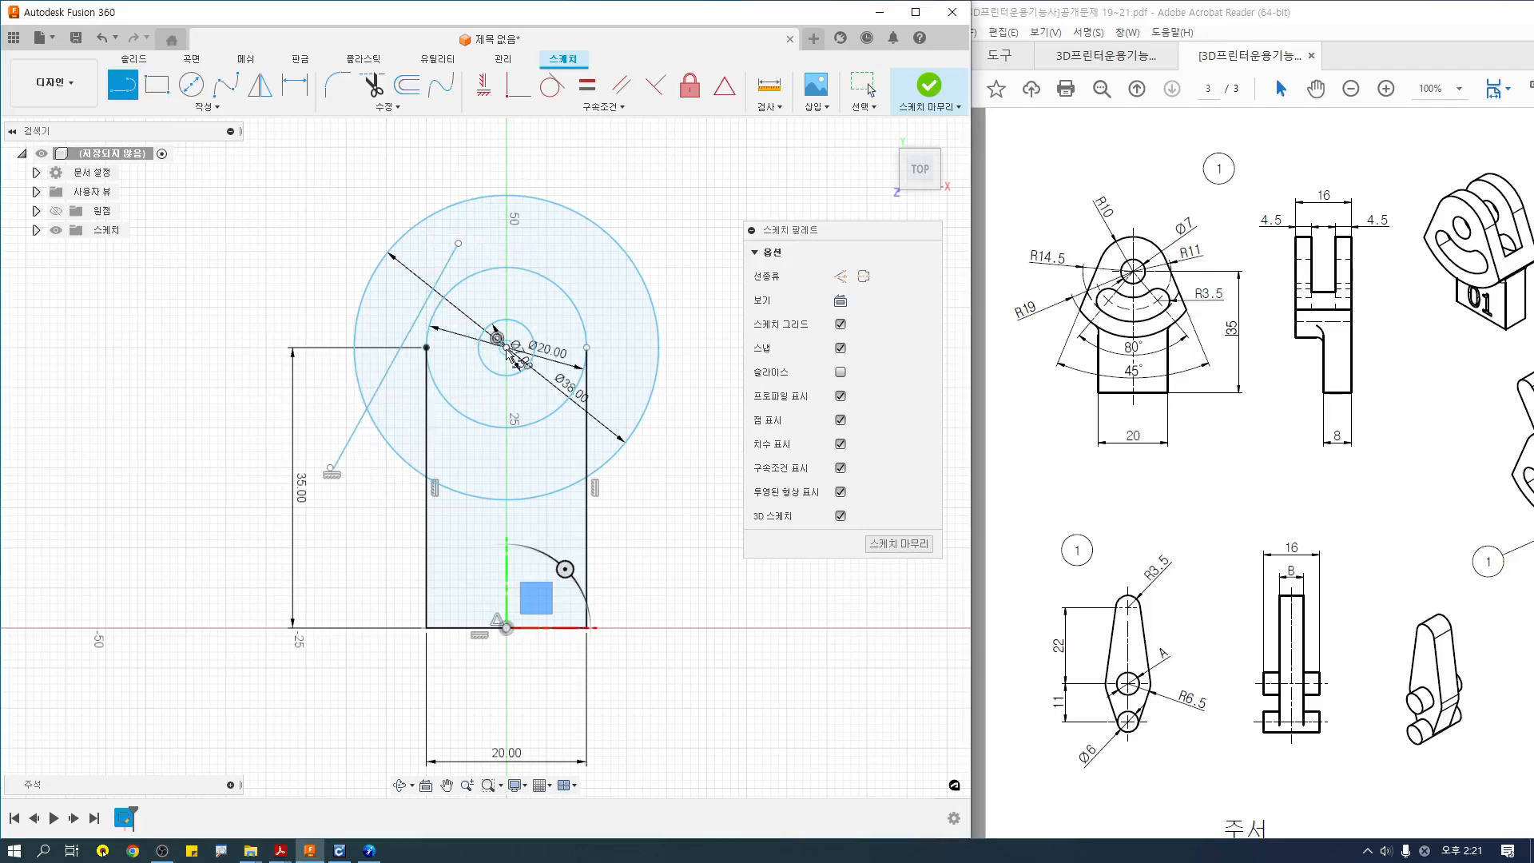
click(506, 347)
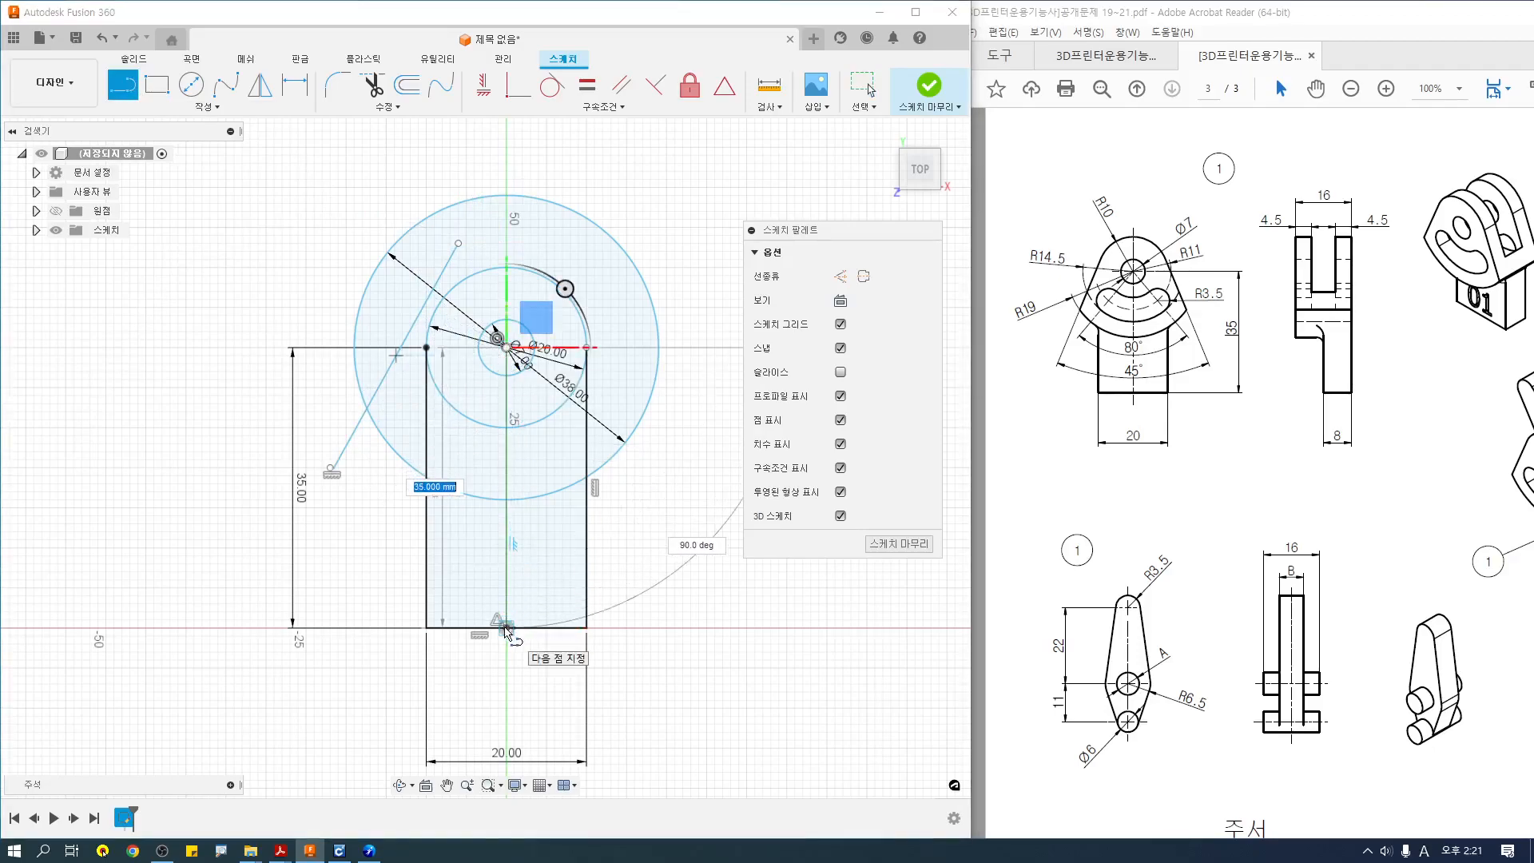
click(506, 628)
key(Escape)
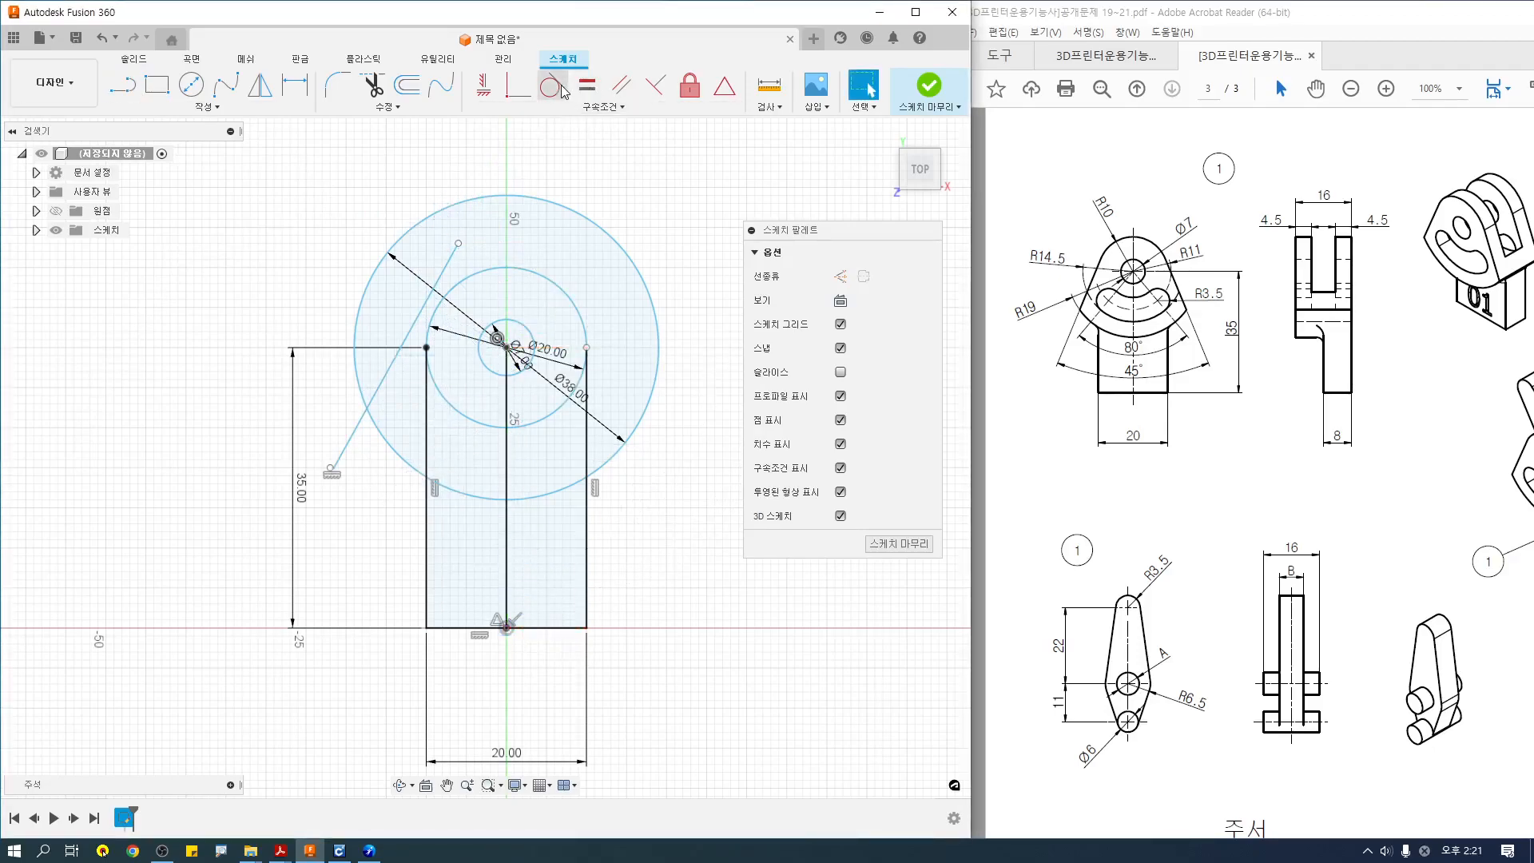
Try to make the slanted line tangent to the 20 mm circle and undo the constraint.
click(551, 84)
click(426, 307)
click(436, 324)
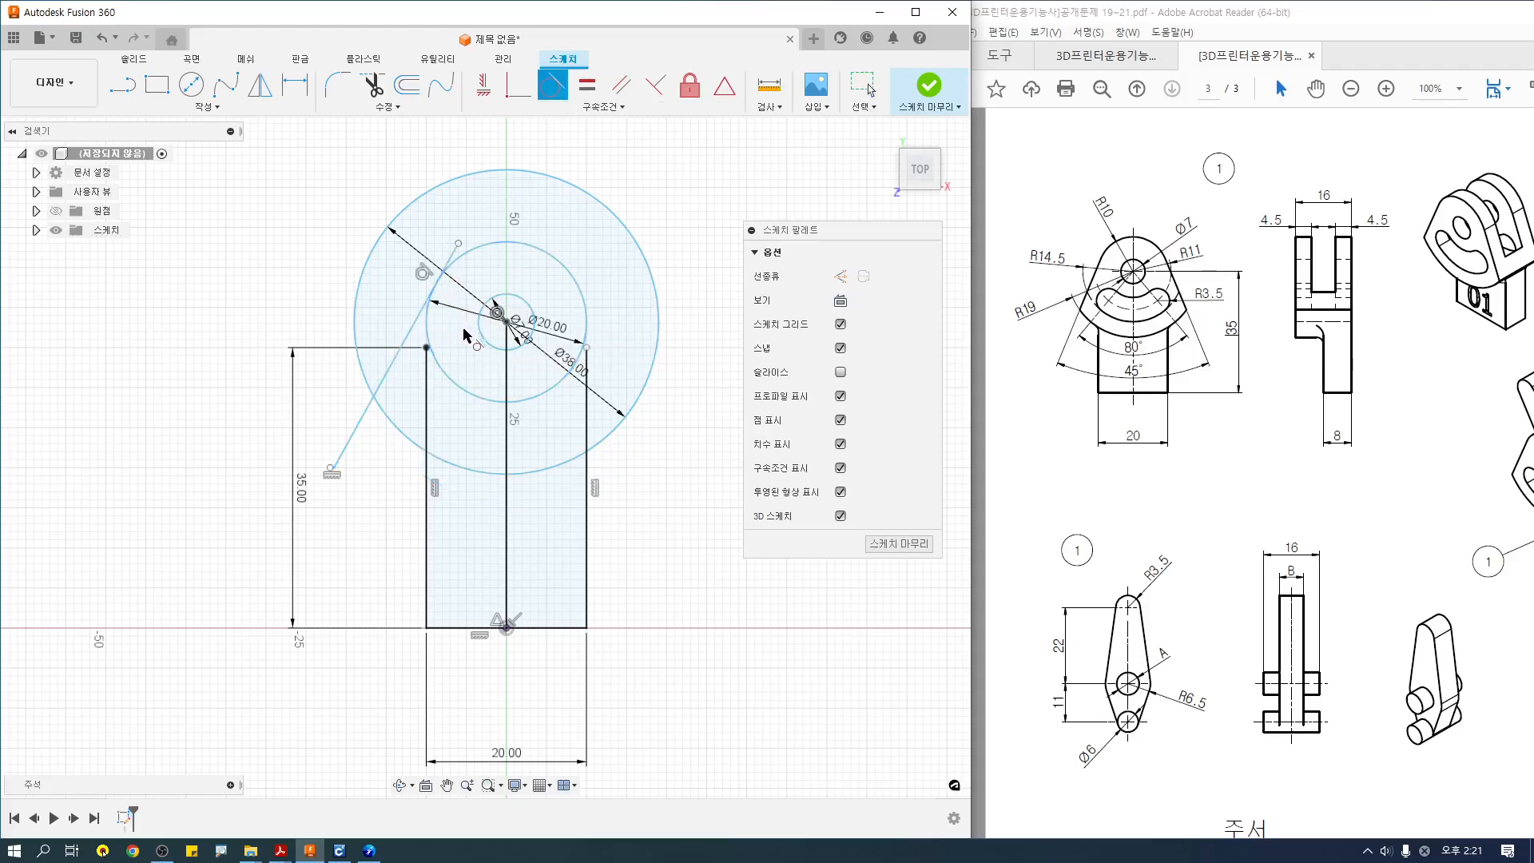
key(Escape)
key(ctrl+z)
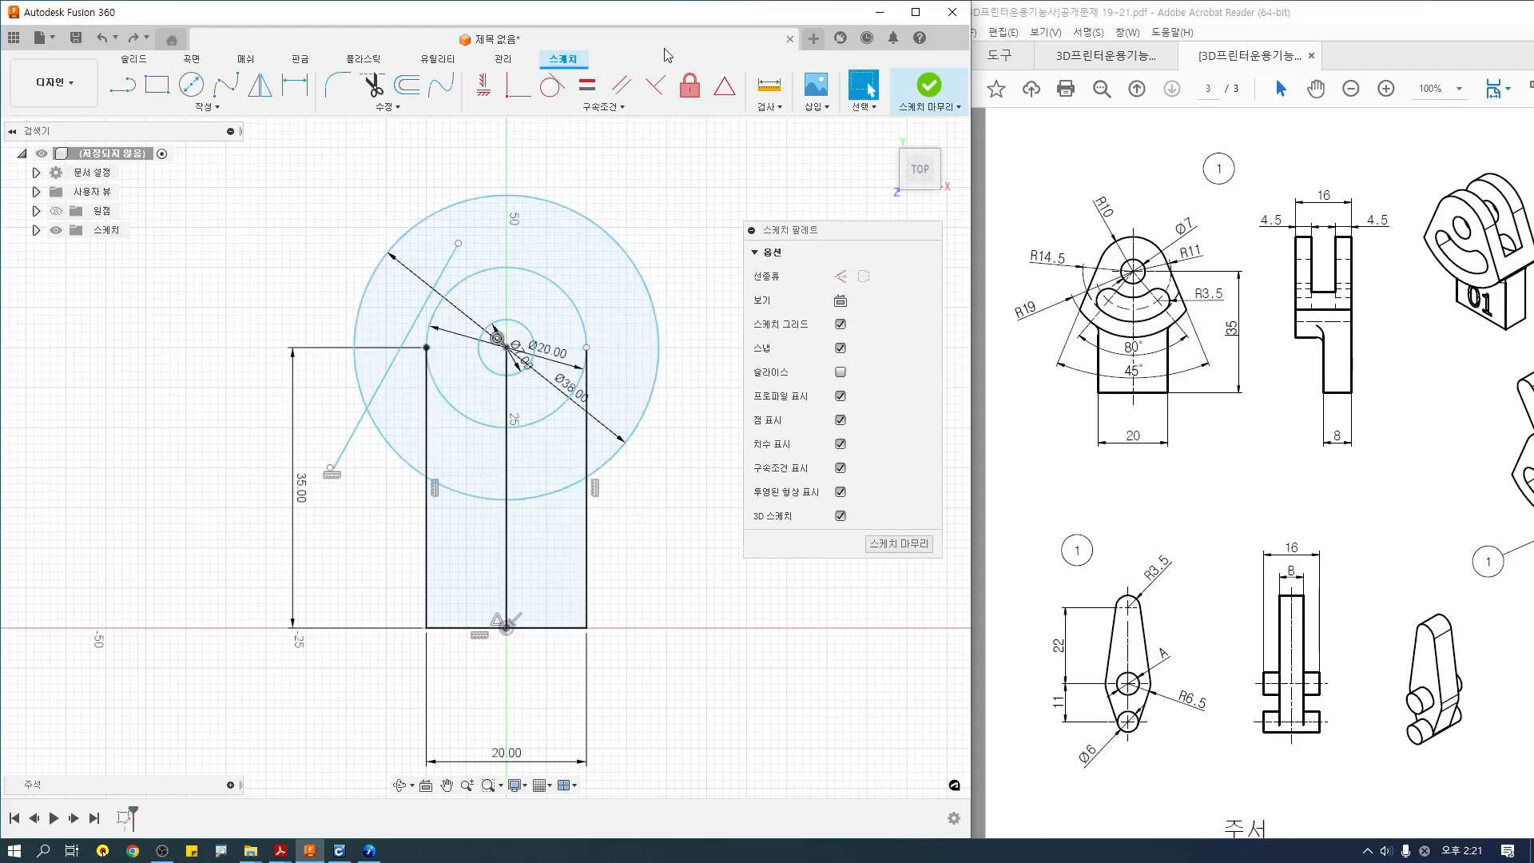
Try to dimension the circle centre from the bottom edge and add a diameter dimension to the 20 mm circle.
click(295, 84)
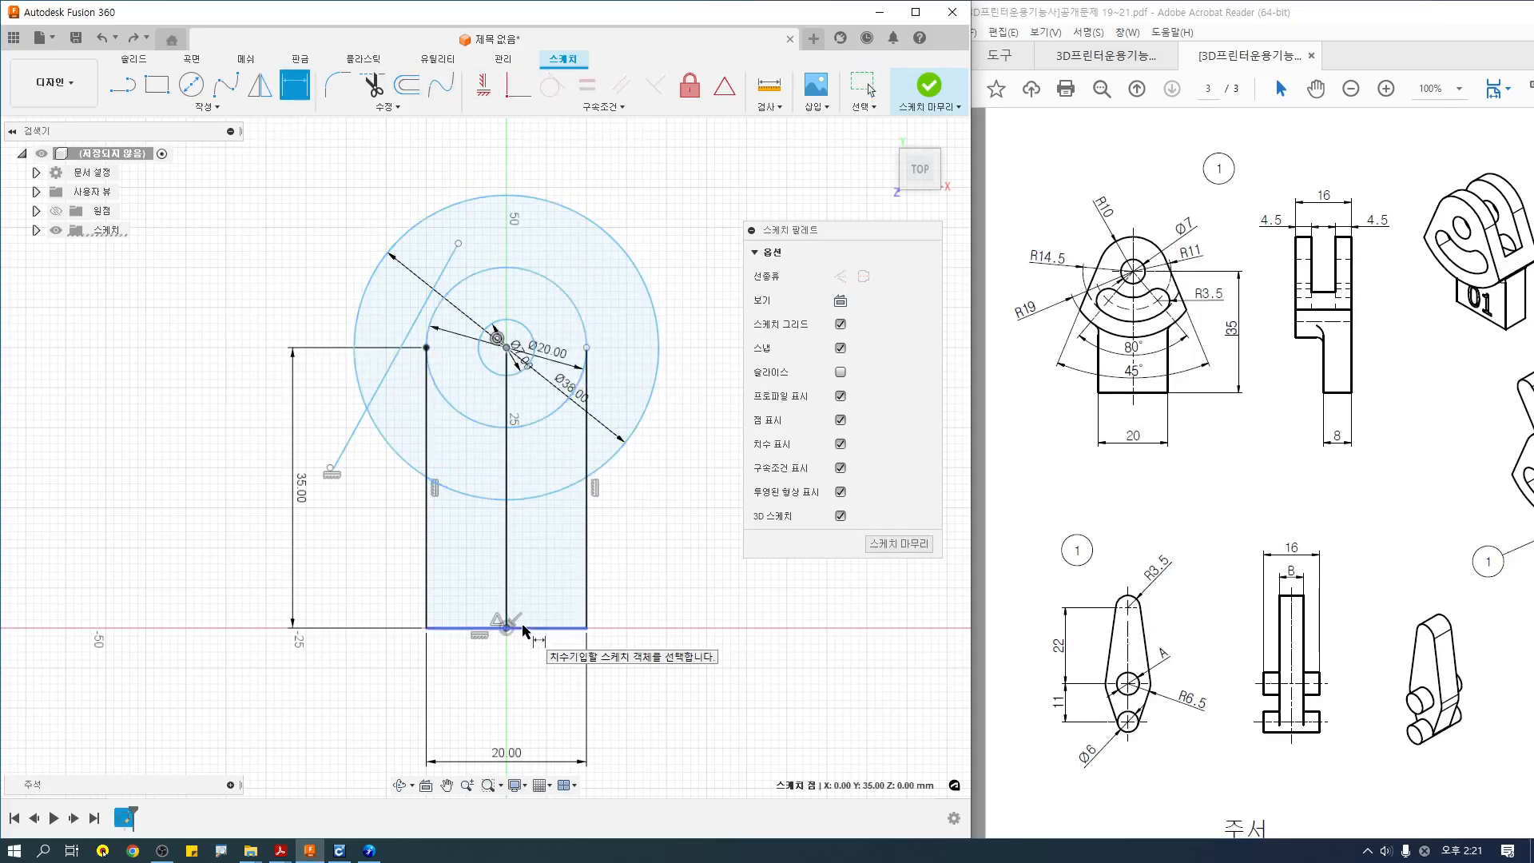
key(Escape)
click(294, 84)
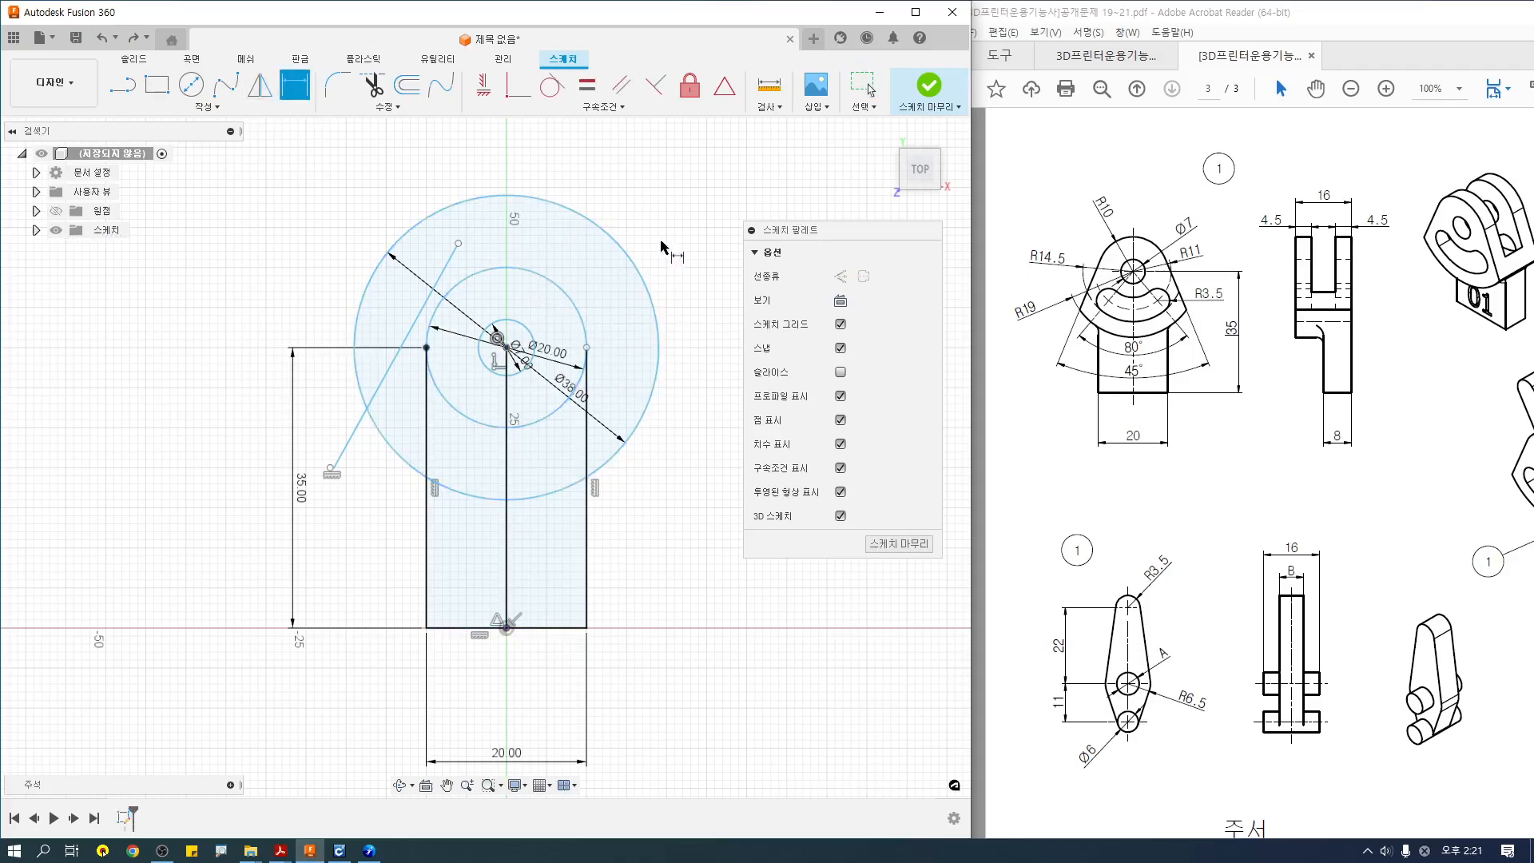
click(580, 316)
click(684, 297)
key(Escape)
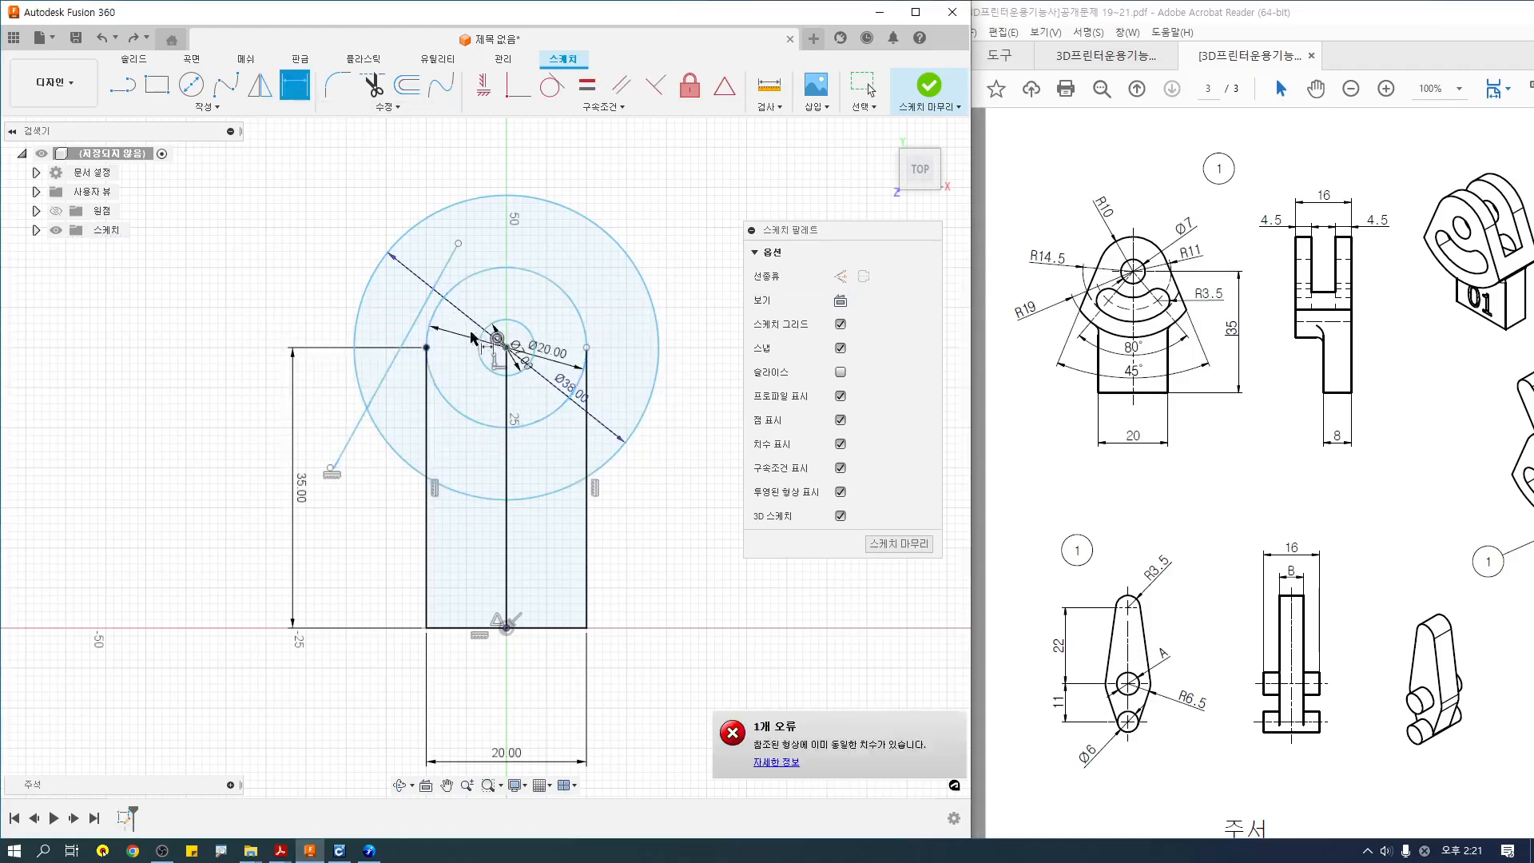
Try again to make the slanted line tangent to the 20 mm circle, and undo back past the outer circle and slanted line.
click(505, 348)
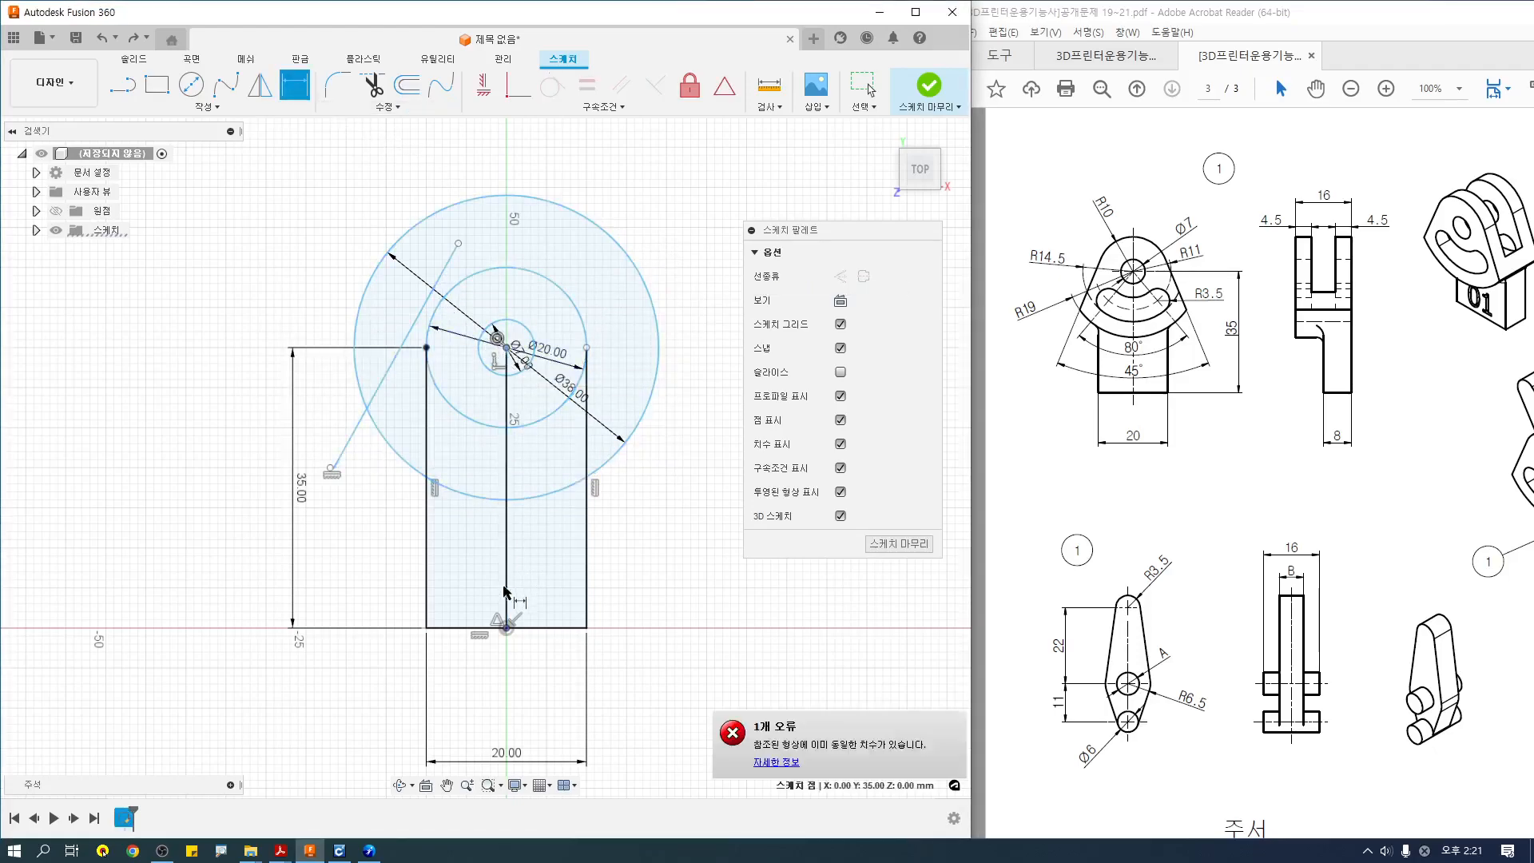
key(Escape)
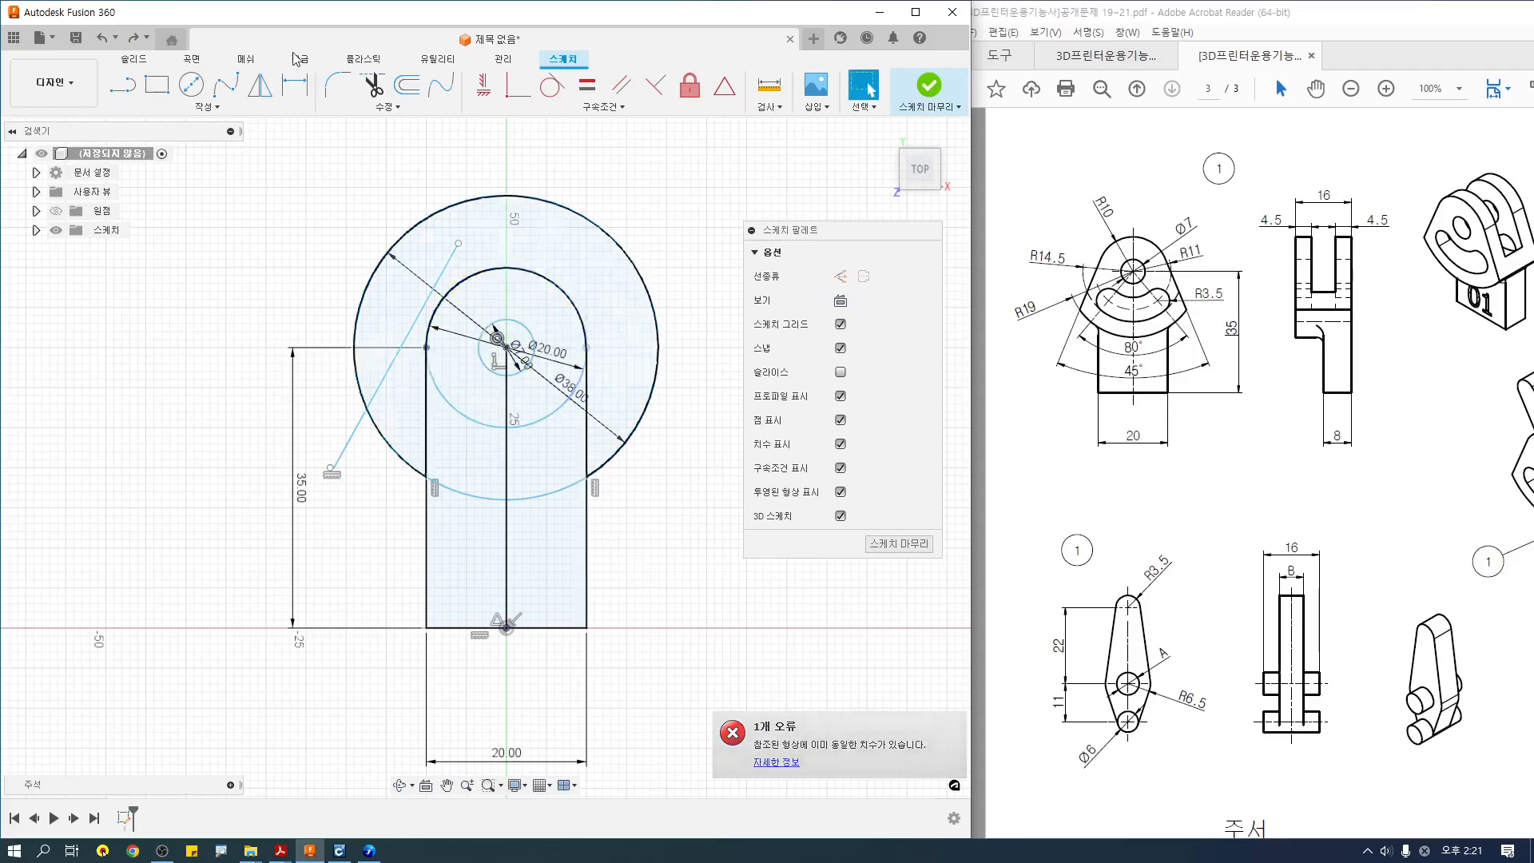
click(553, 86)
click(404, 338)
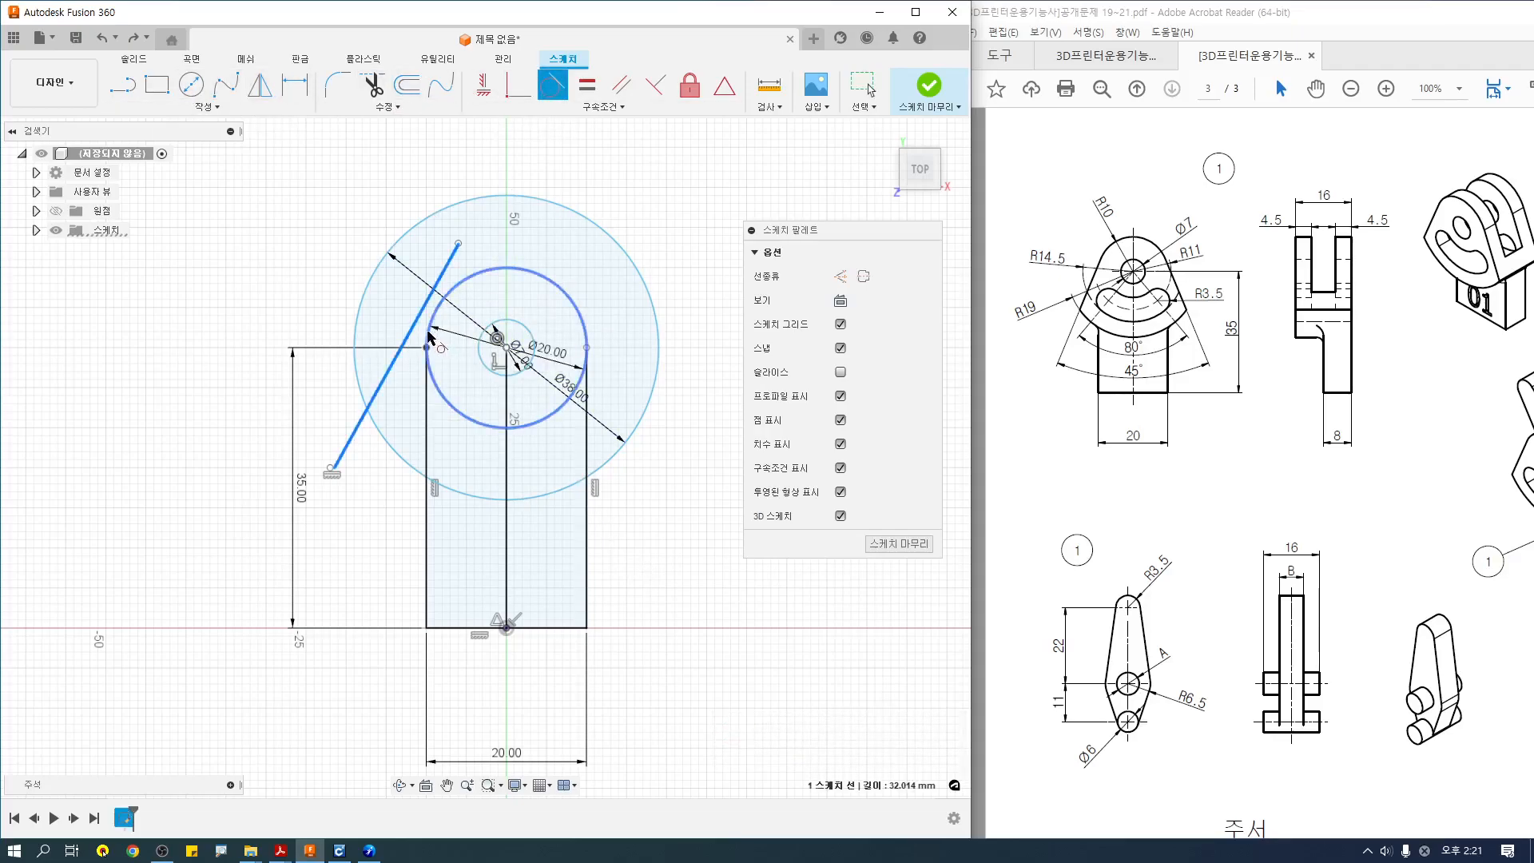
click(429, 337)
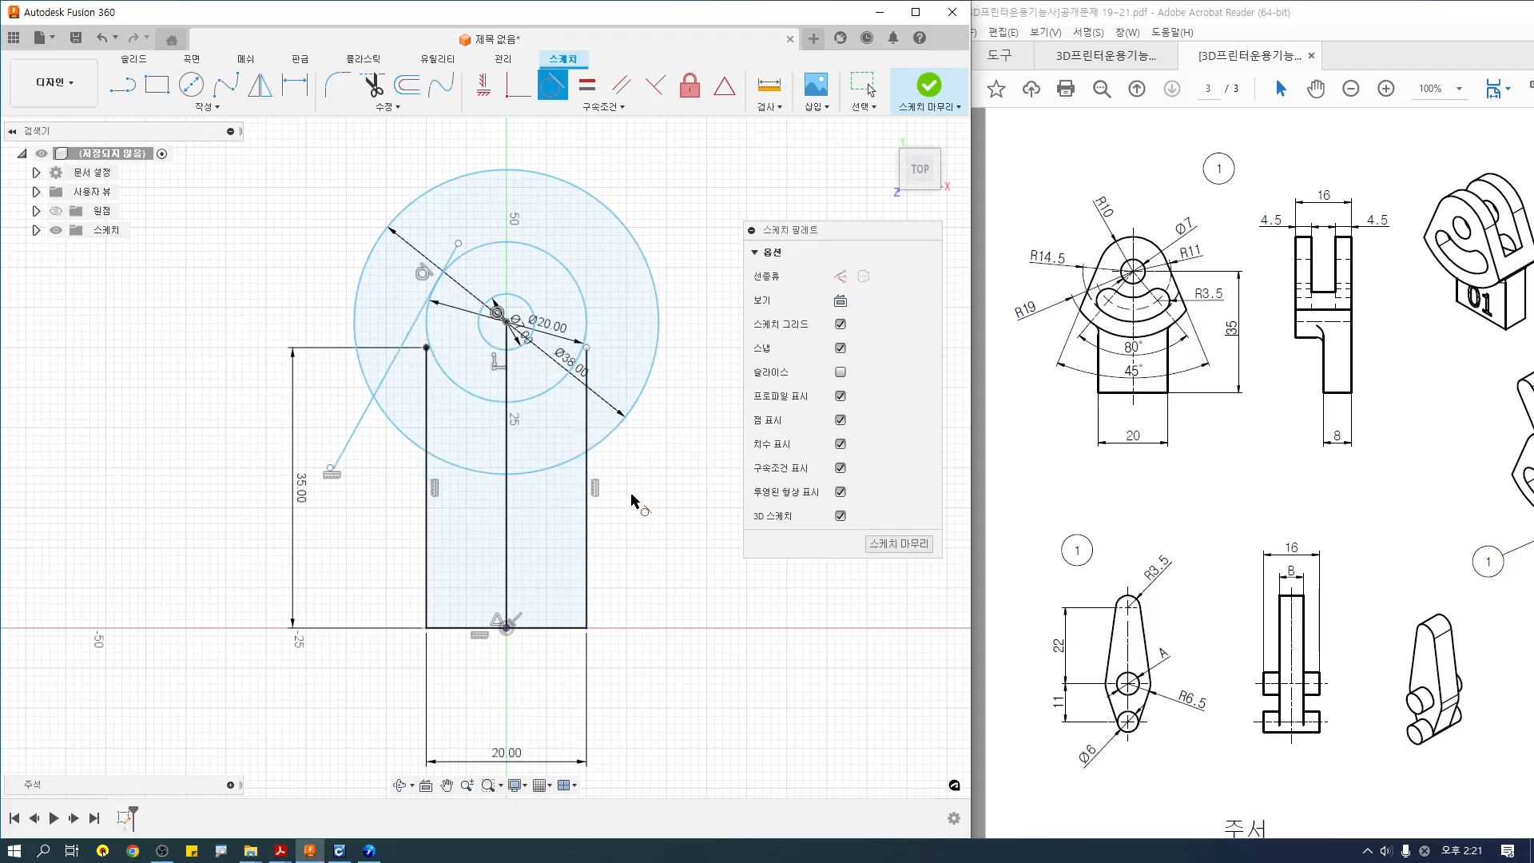
key(Escape)
key(ctrl+z)
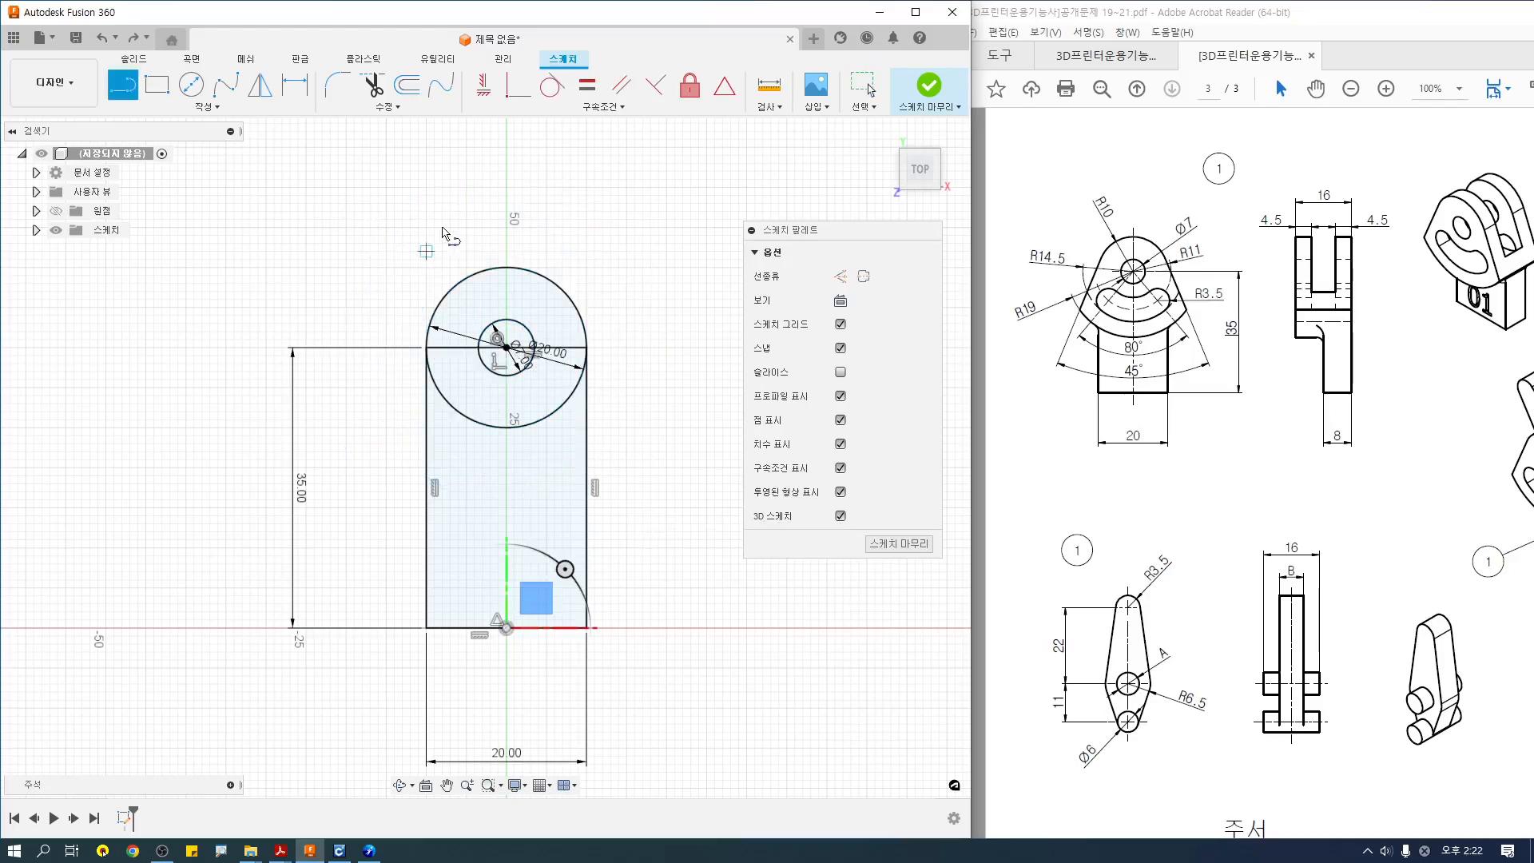
Sketch a slanted line beside the left of the 20 mm circle, descending outward, and make it tangent to the circle.
click(442, 228)
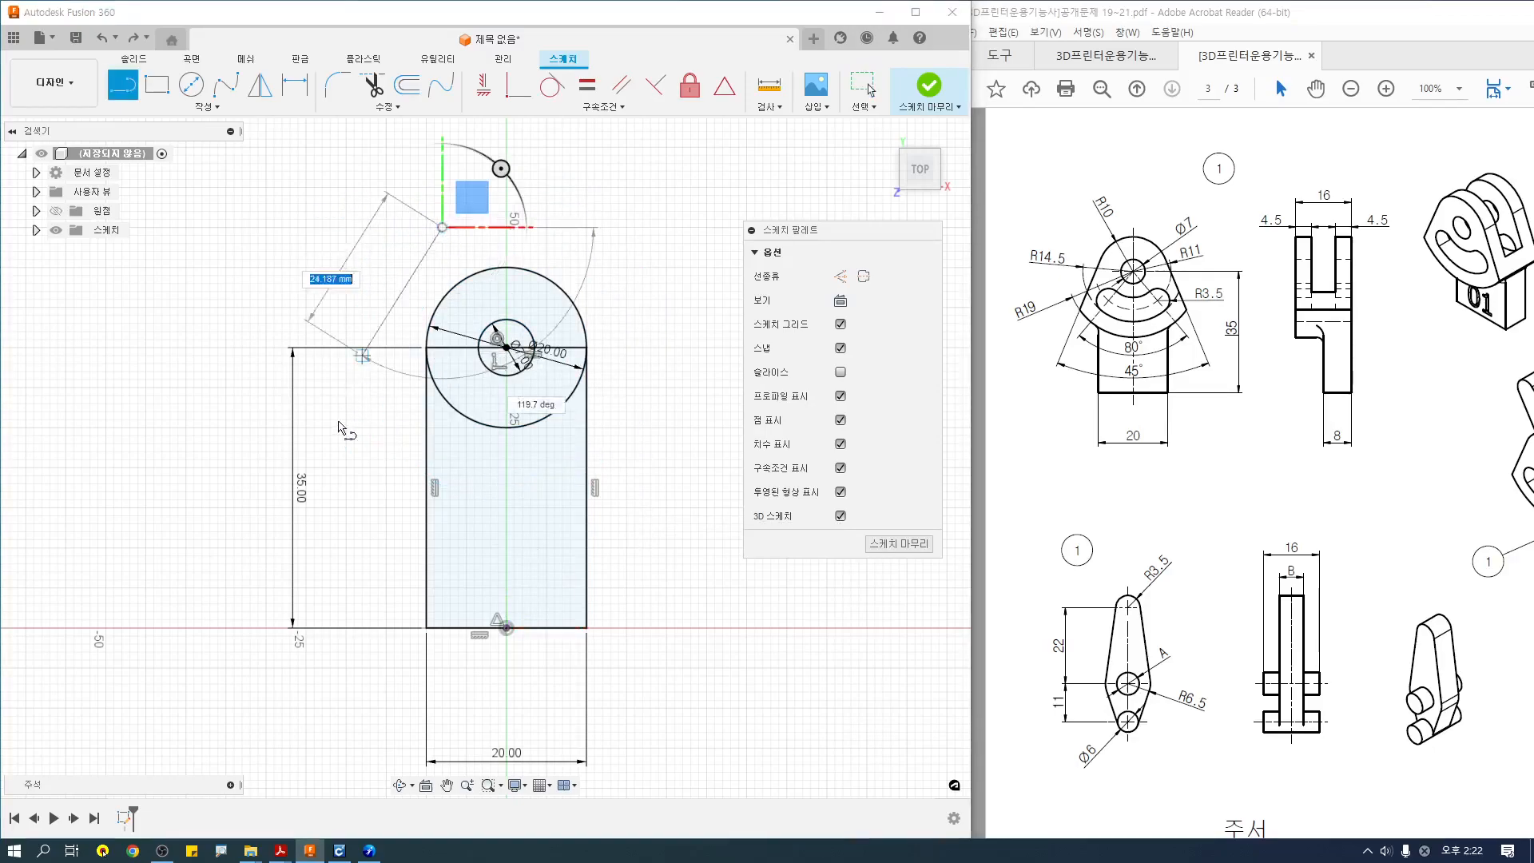
click(322, 467)
key(Escape)
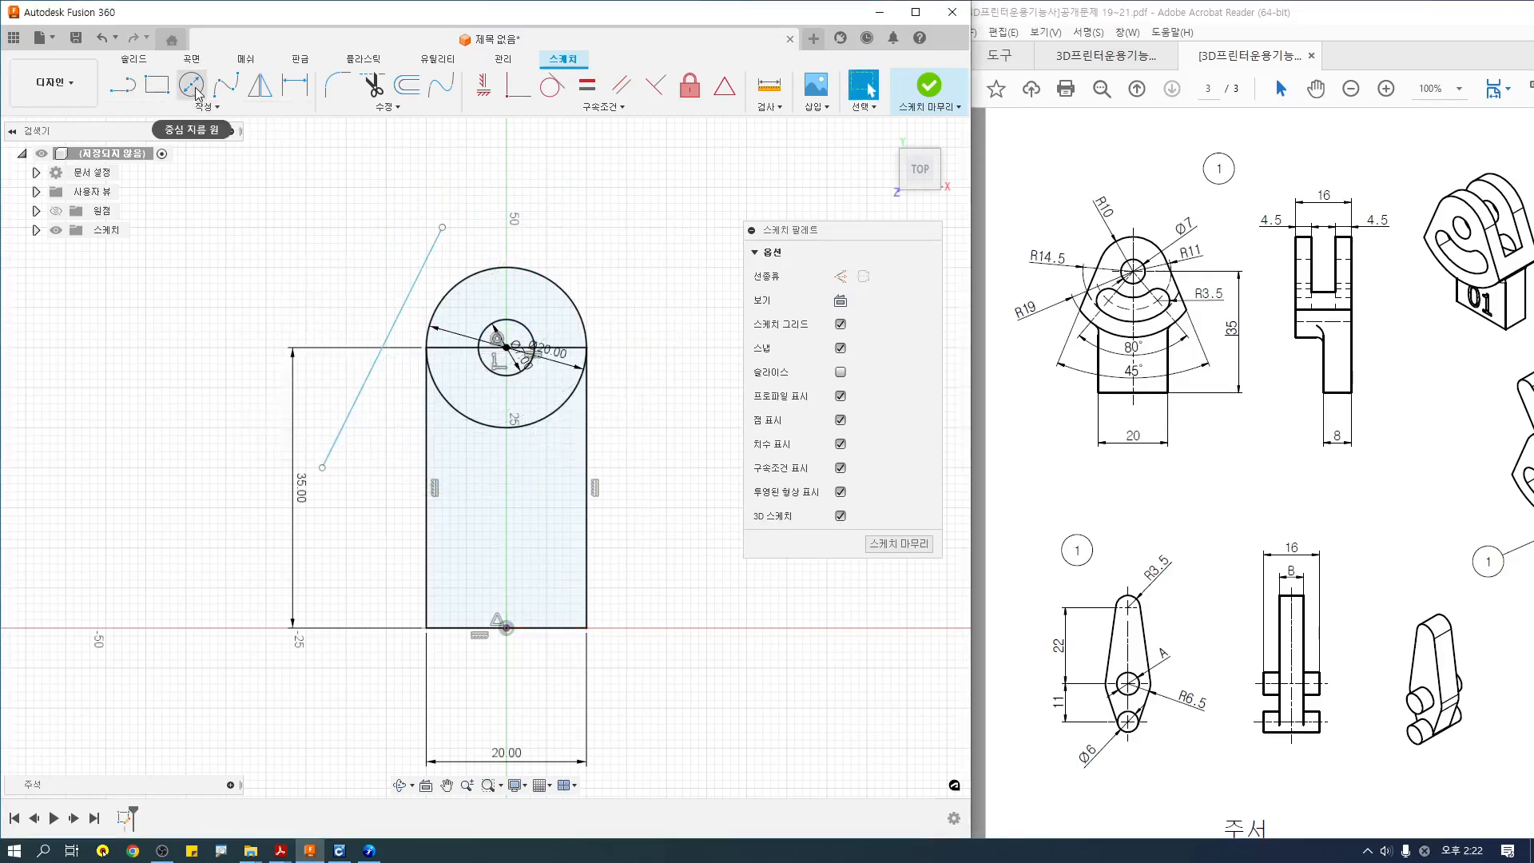
click(551, 84)
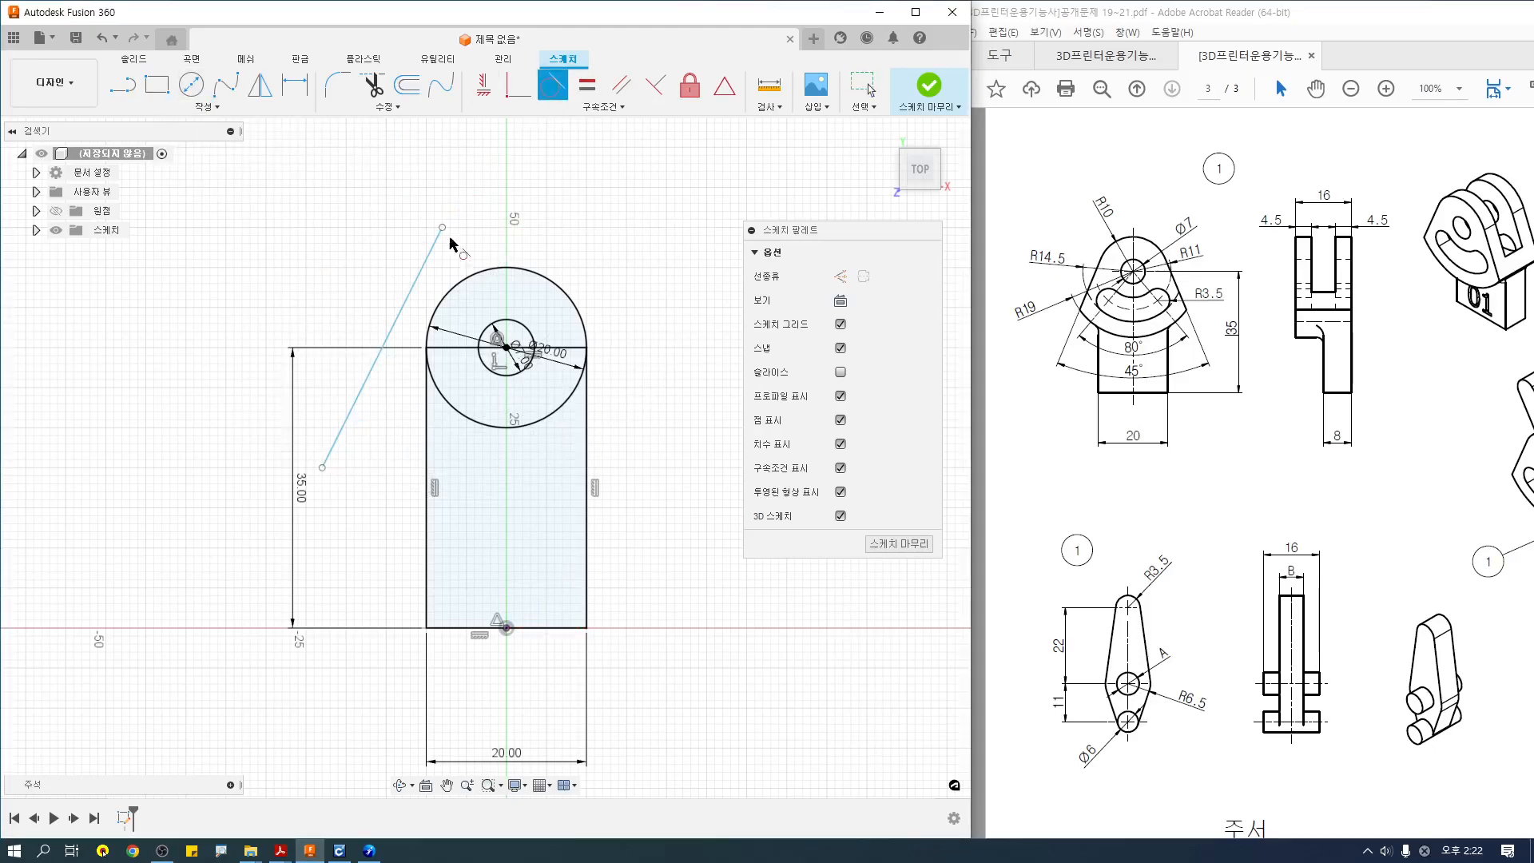
click(421, 270)
click(435, 313)
Sketch an opposite slanted line beside the right of the 20 mm circle and make it tangent to the circle.
click(122, 83)
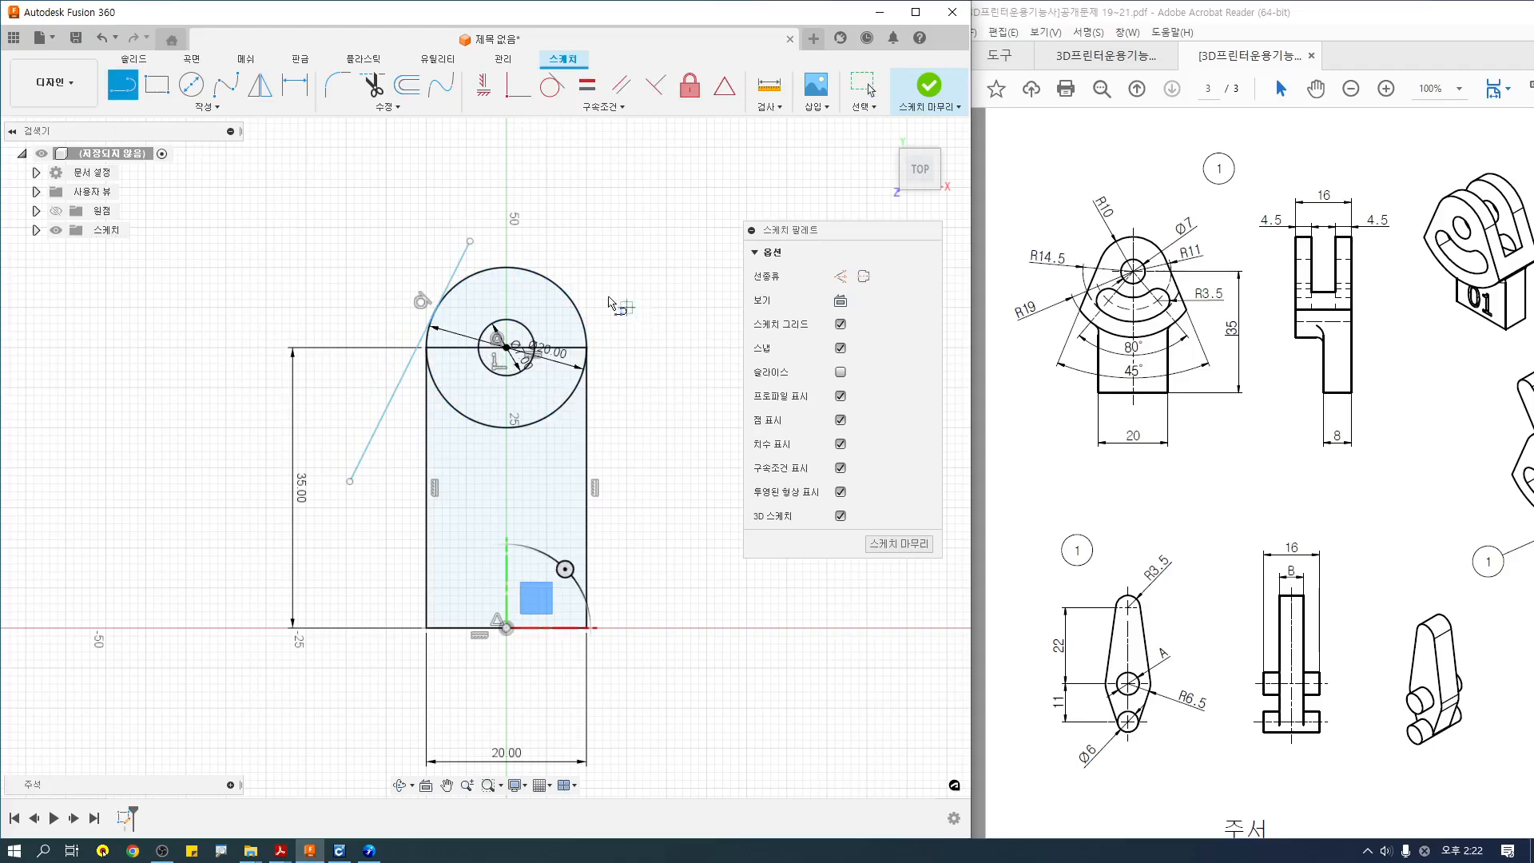
click(674, 475)
key(Escape)
click(552, 84)
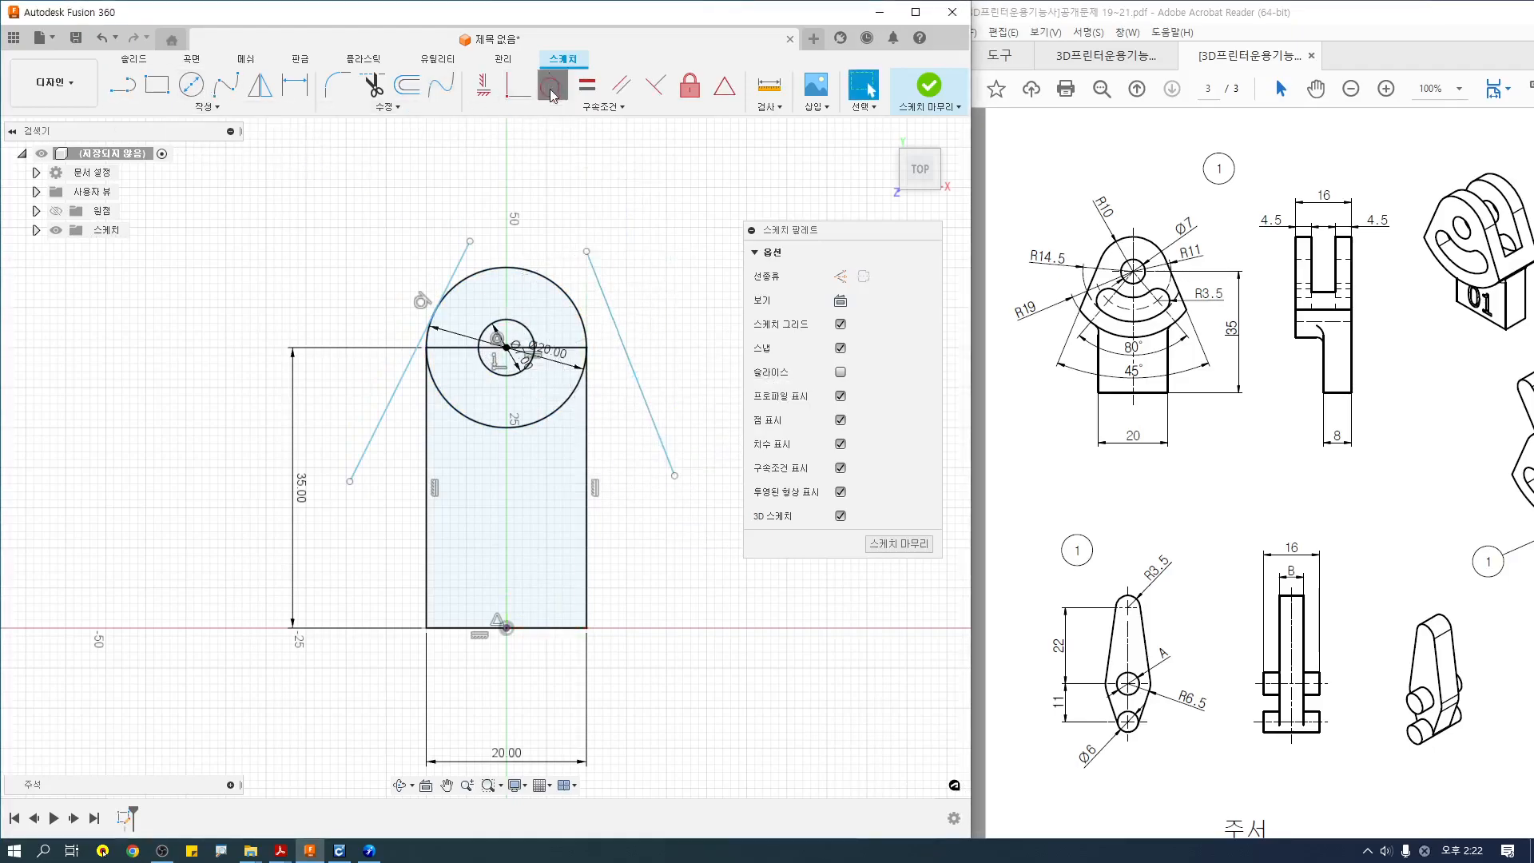
click(580, 310)
click(617, 329)
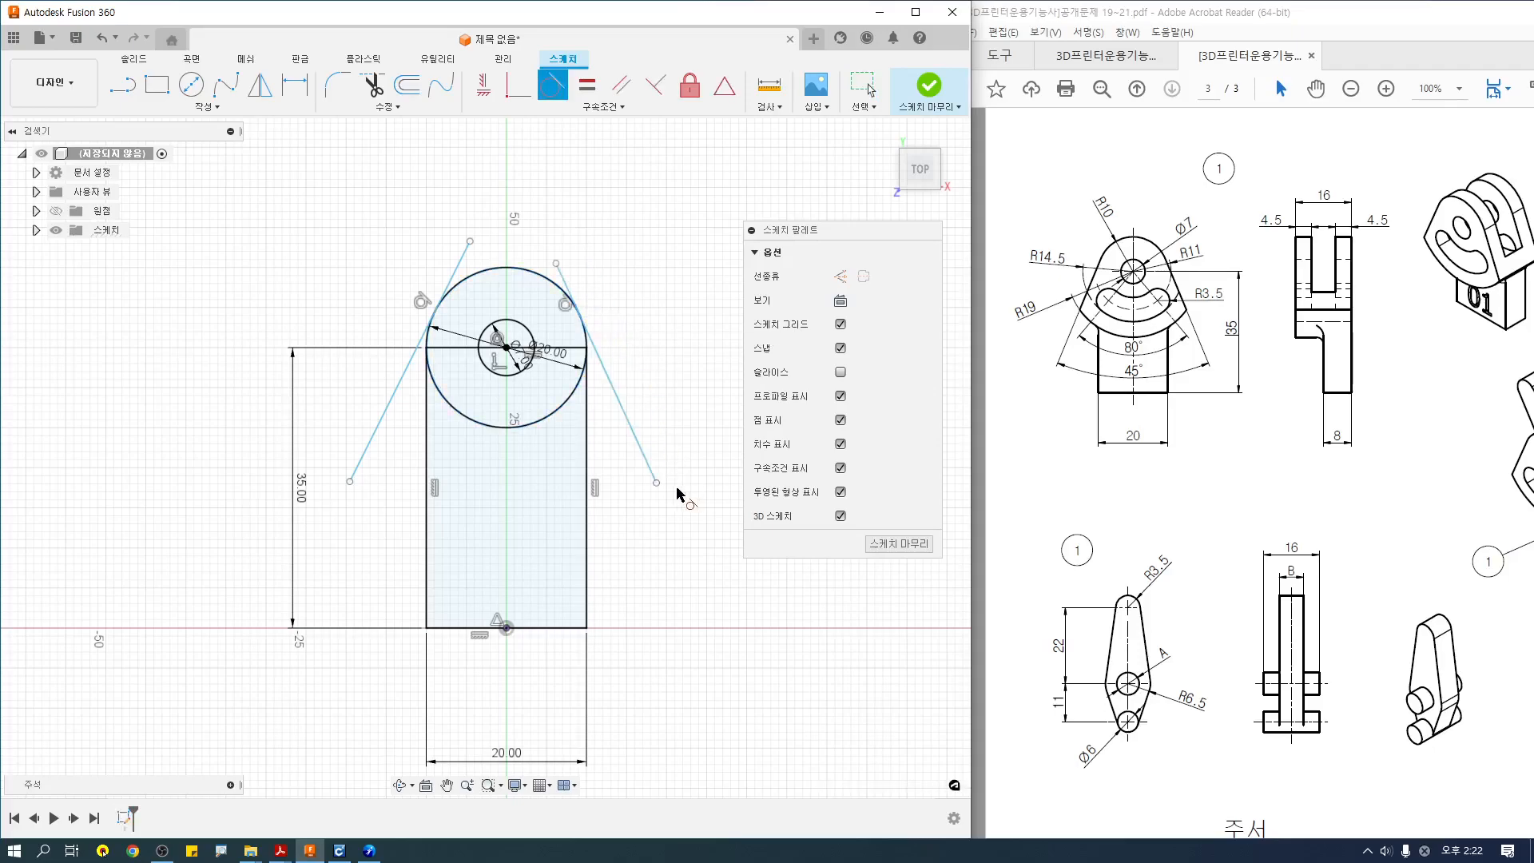
Draw a vertical centre line from the circle centre down to the midpoint of the bottom edge.
click(122, 84)
click(507, 349)
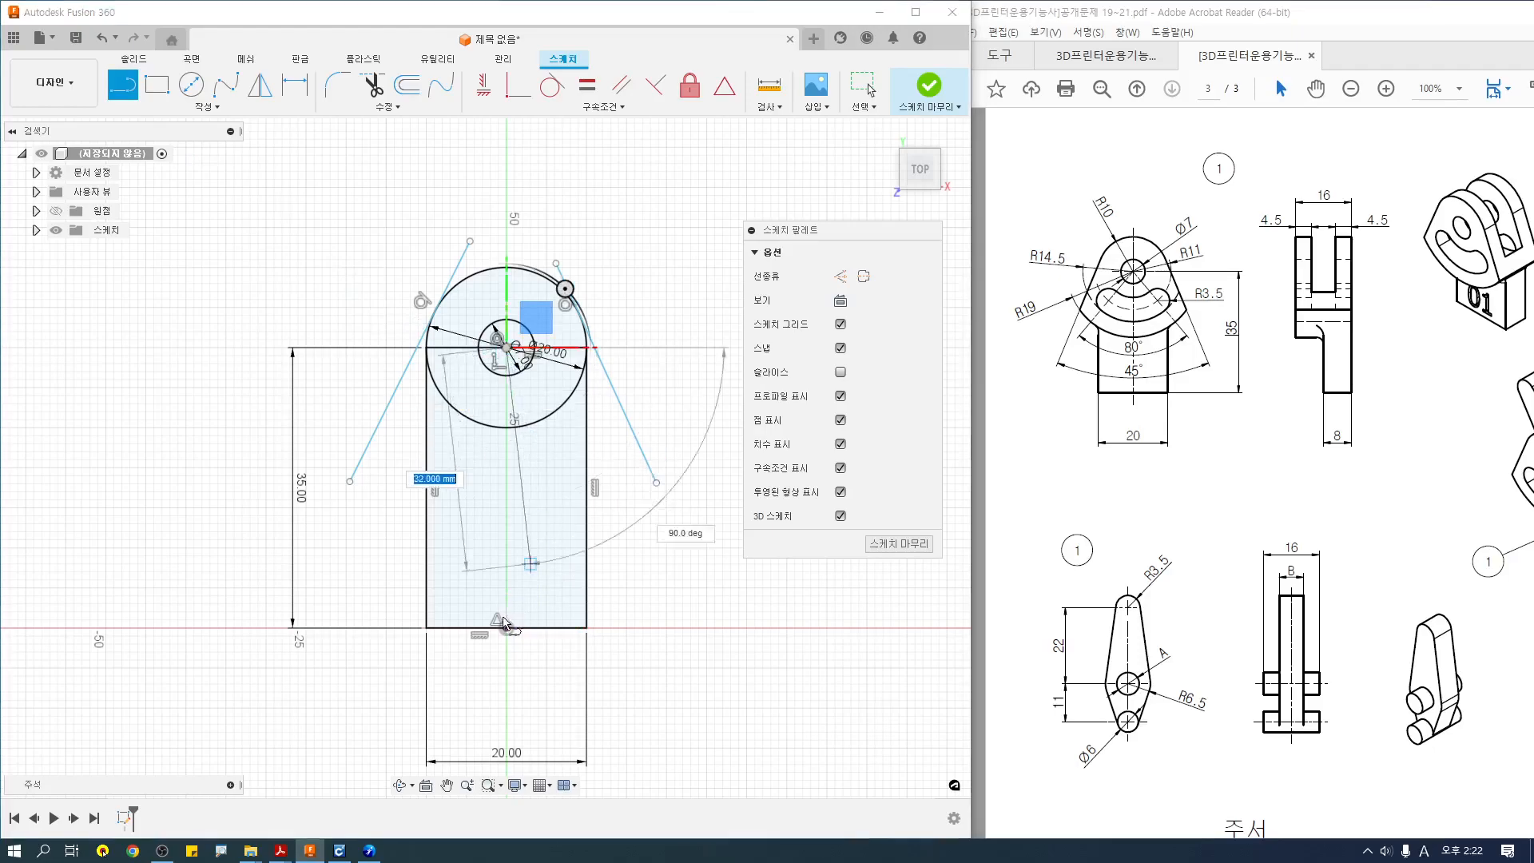
click(506, 628)
key(Escape)
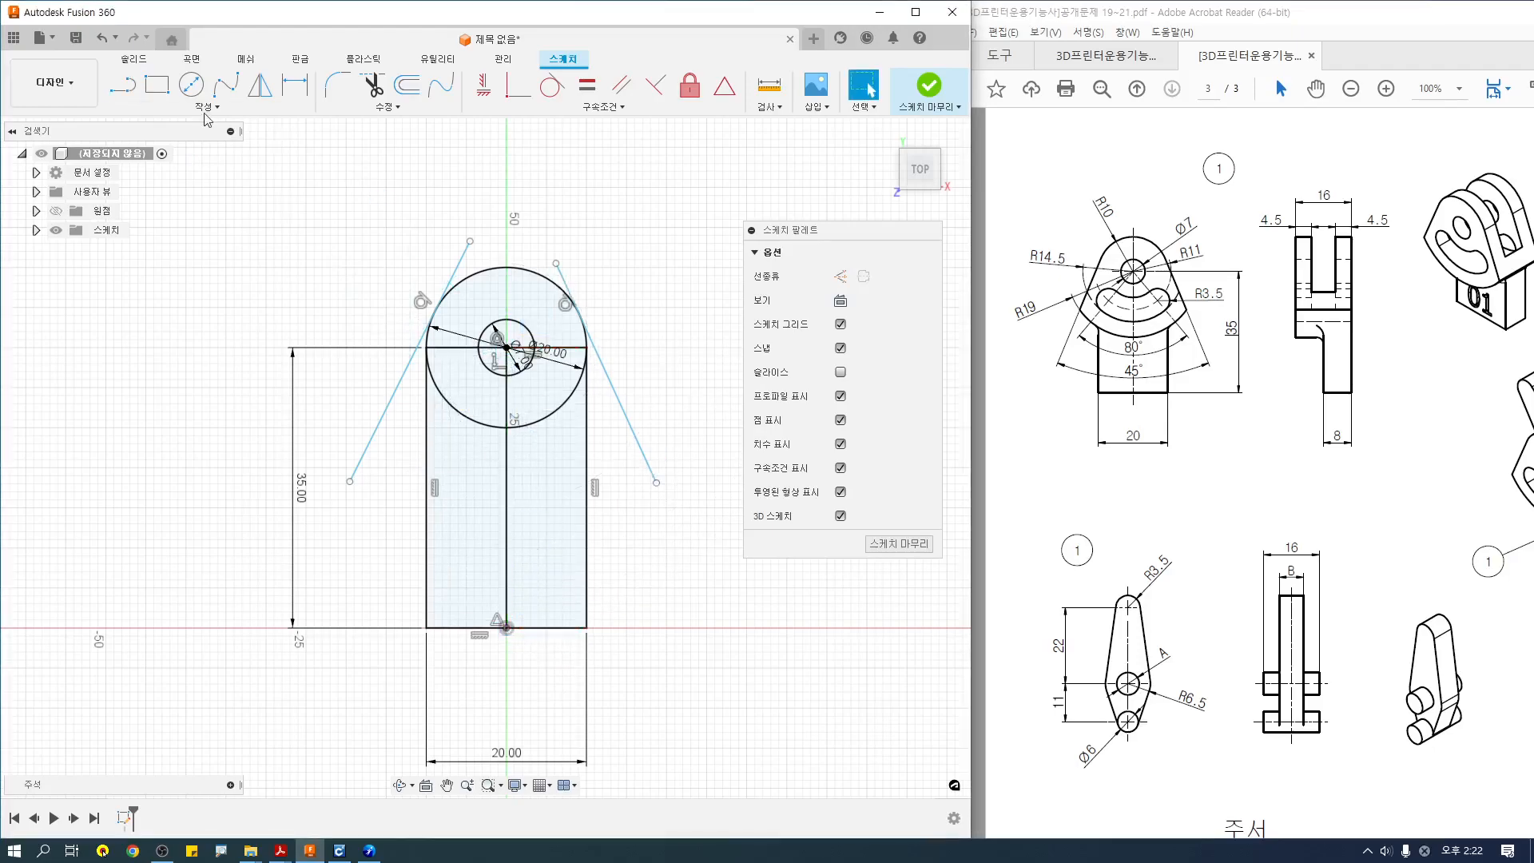
Dimension the angle between the left tangent line and the vertical centre line as 45/2 degrees.
click(294, 86)
click(372, 436)
click(507, 479)
click(452, 502)
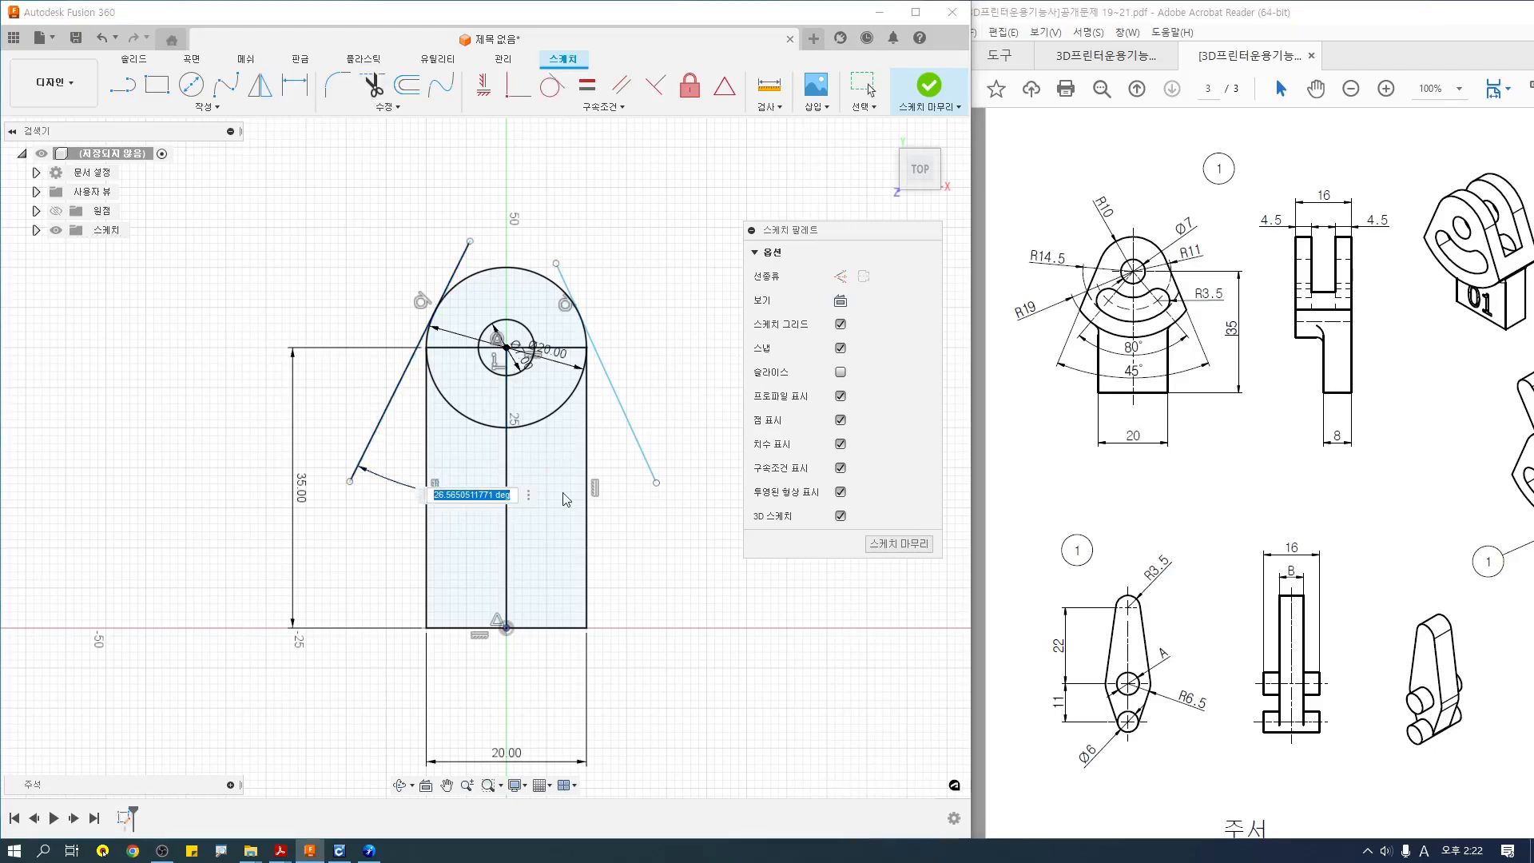
text(45/2)
key(Return)
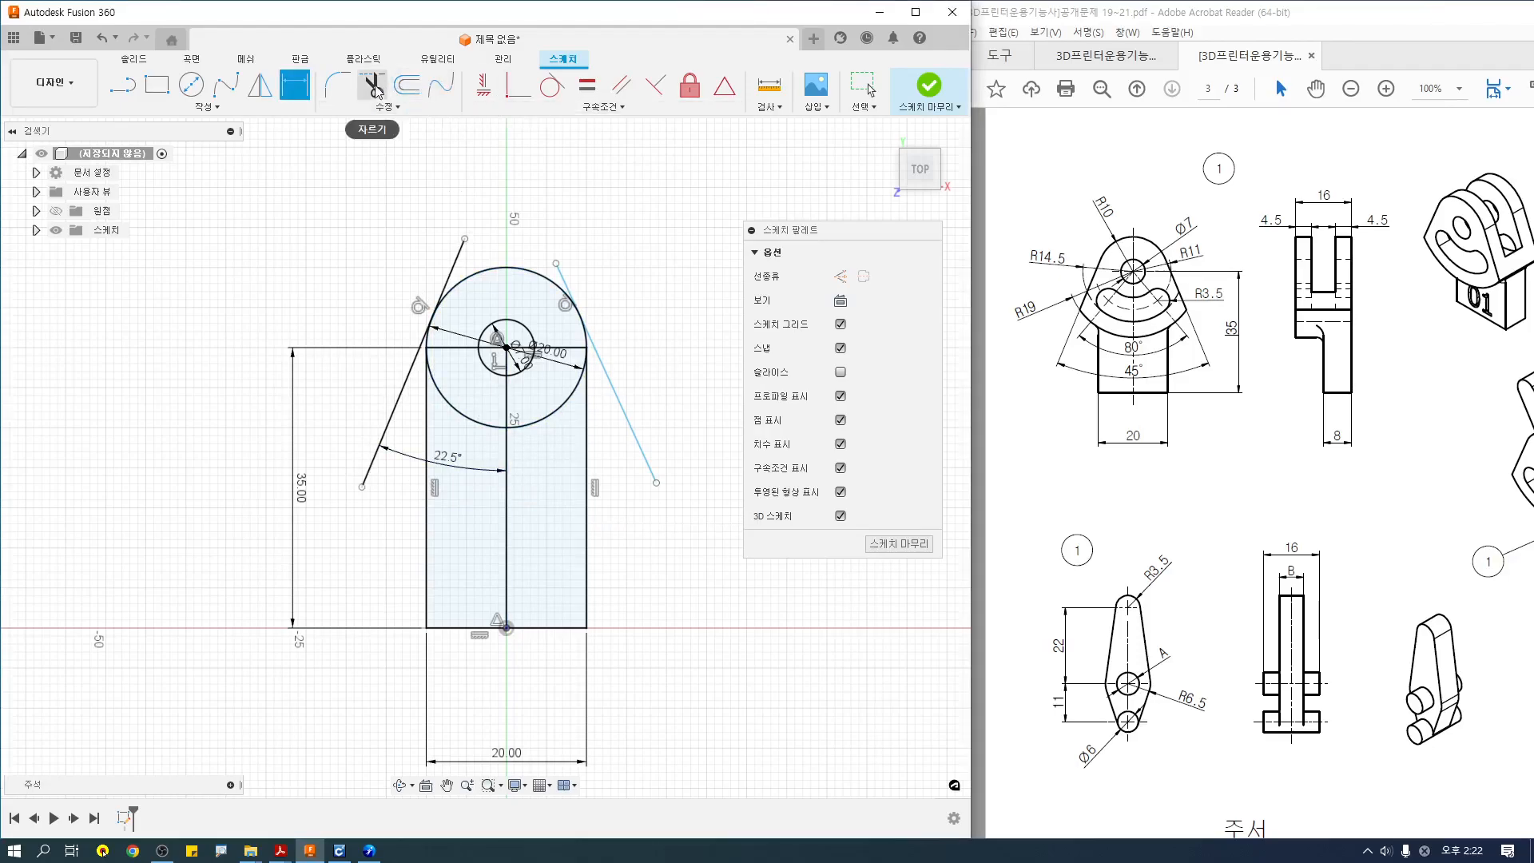
Dimension the angle between the vertical centre line and the right tangent line as 45/2 degrees.
key(d)
click(507, 453)
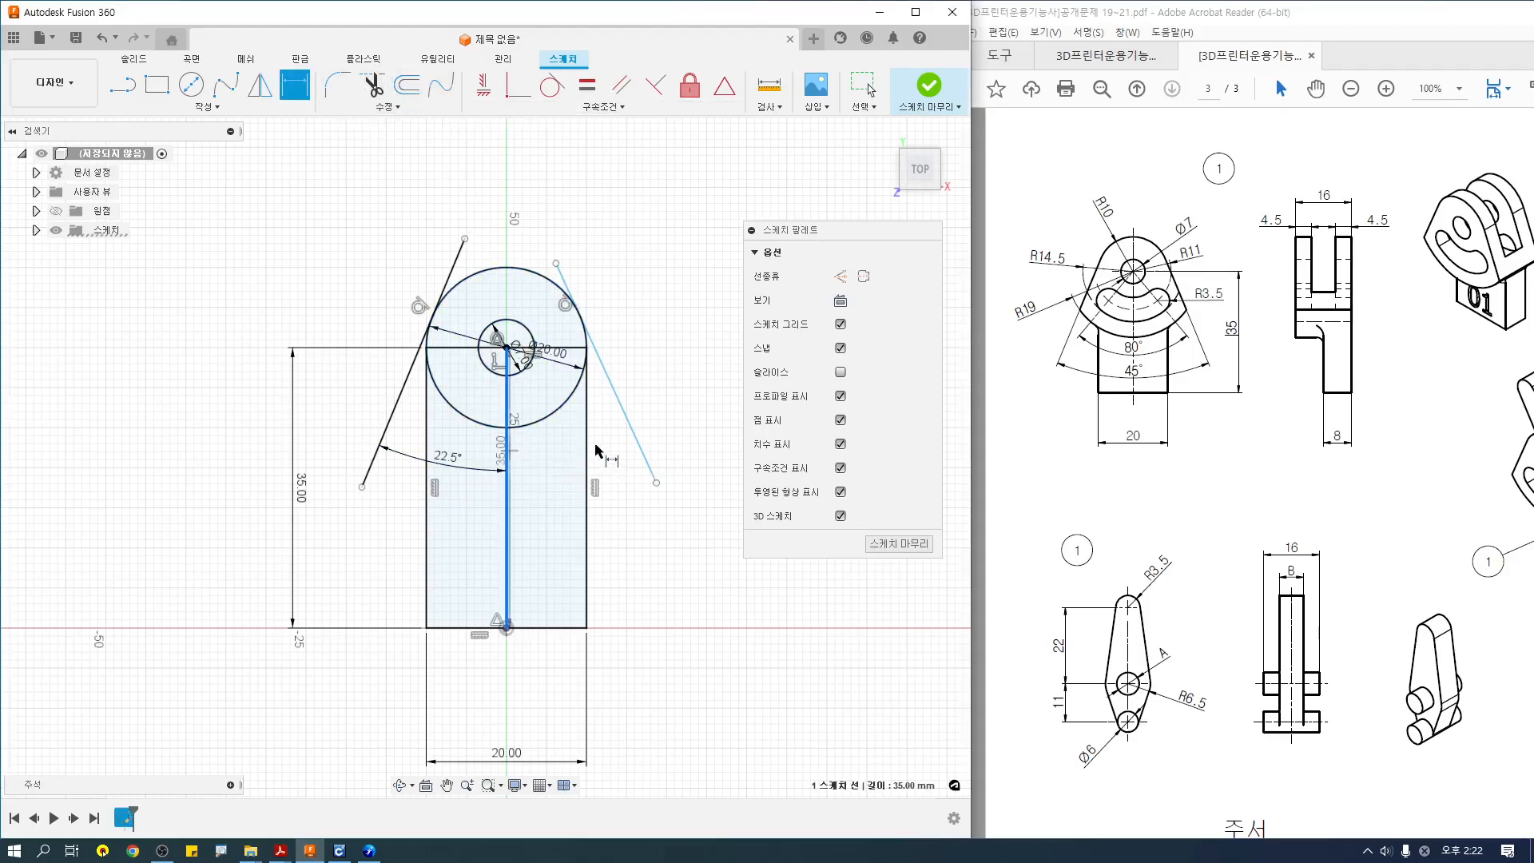
click(629, 434)
click(610, 498)
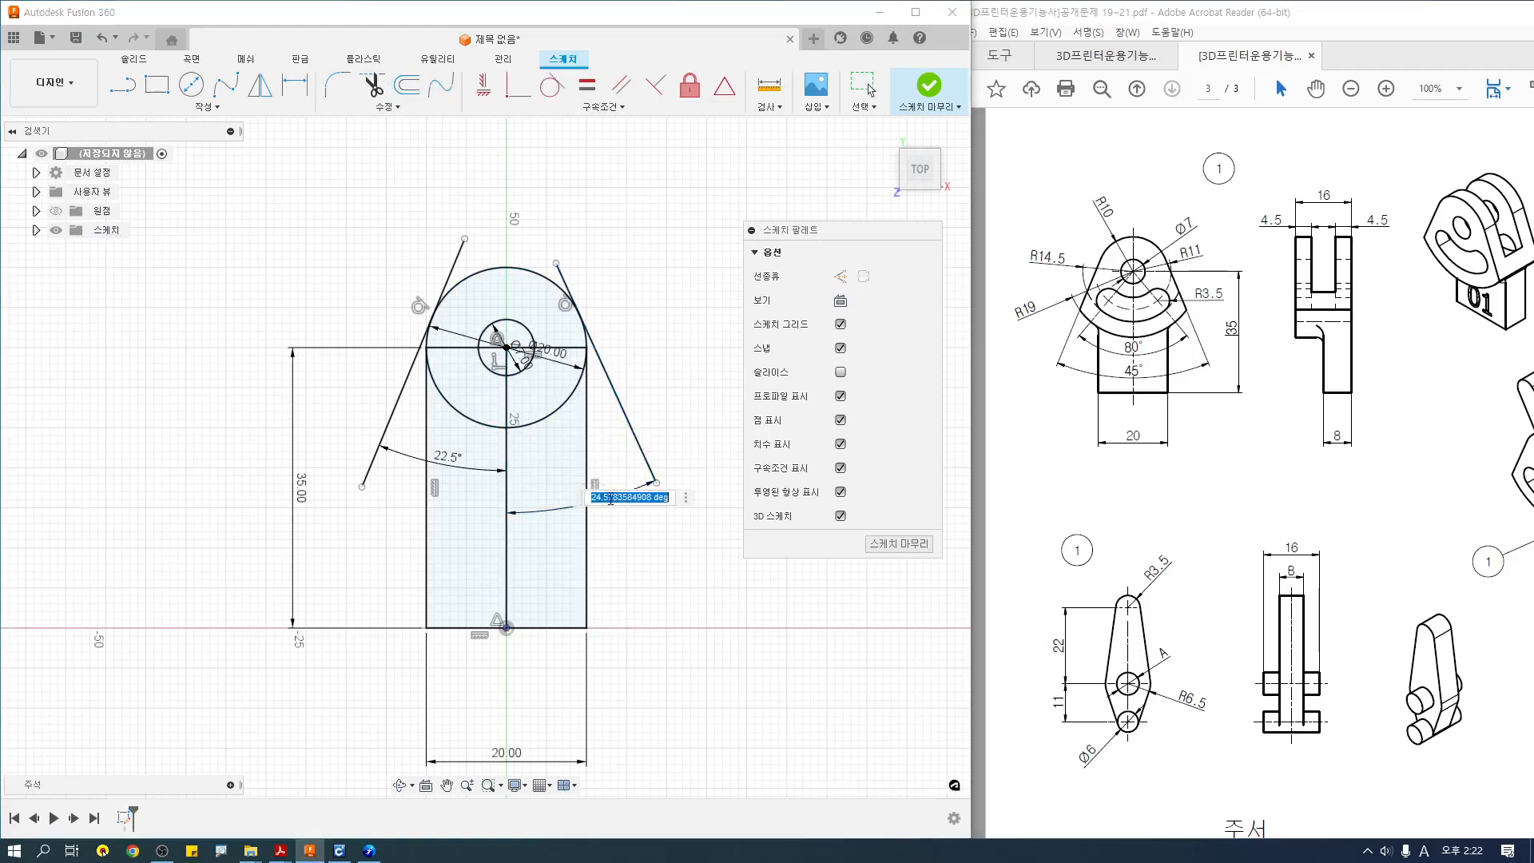
text(45/2)
key(Return)
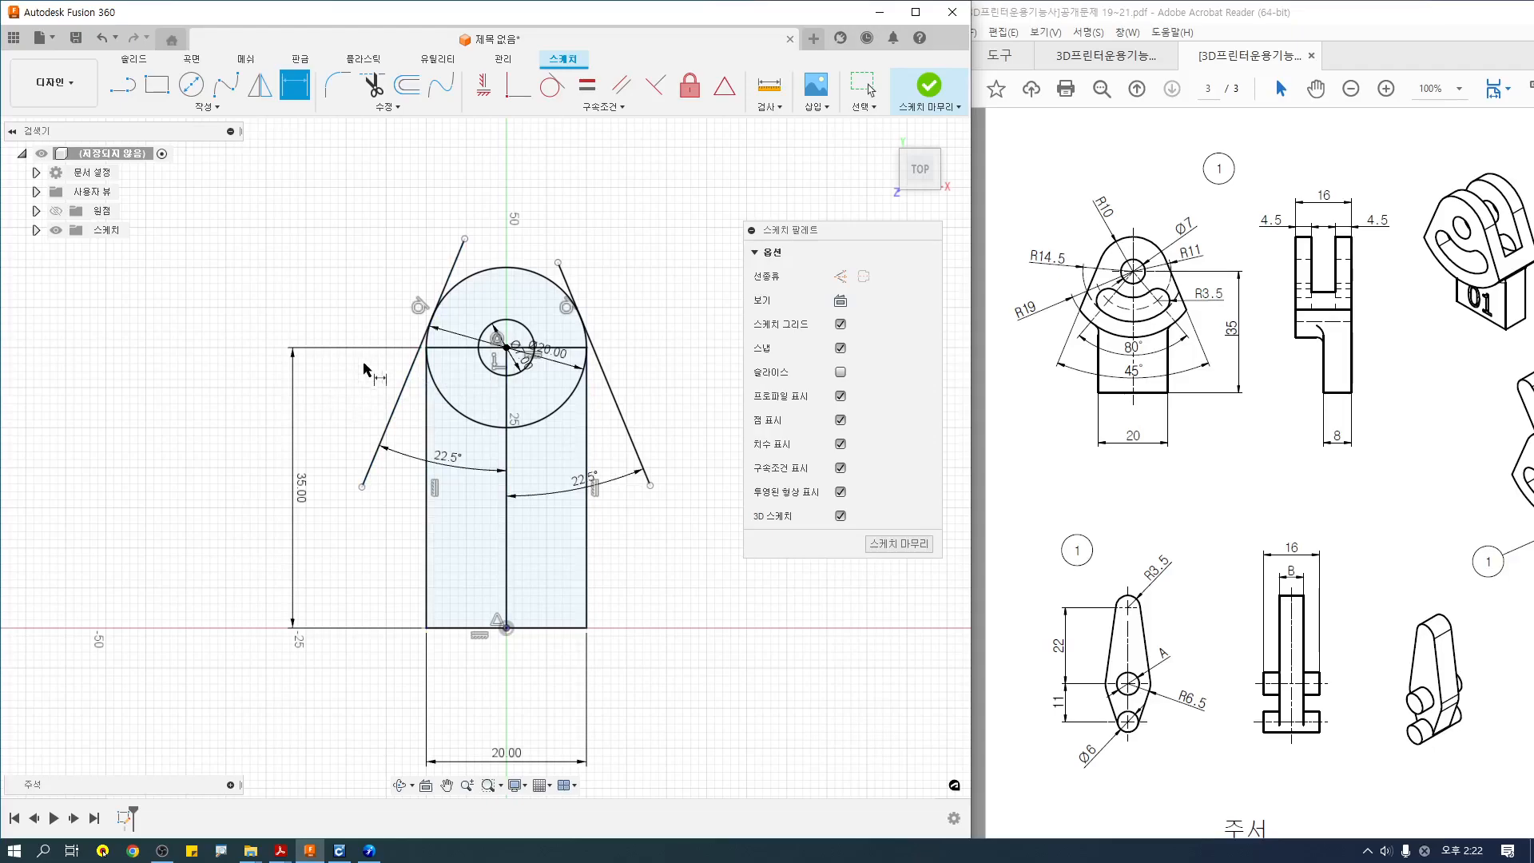
Trim the upper ends of both slanted lines where they extend past their tangent points on the 20 mm circle.
key(Escape)
key(t)
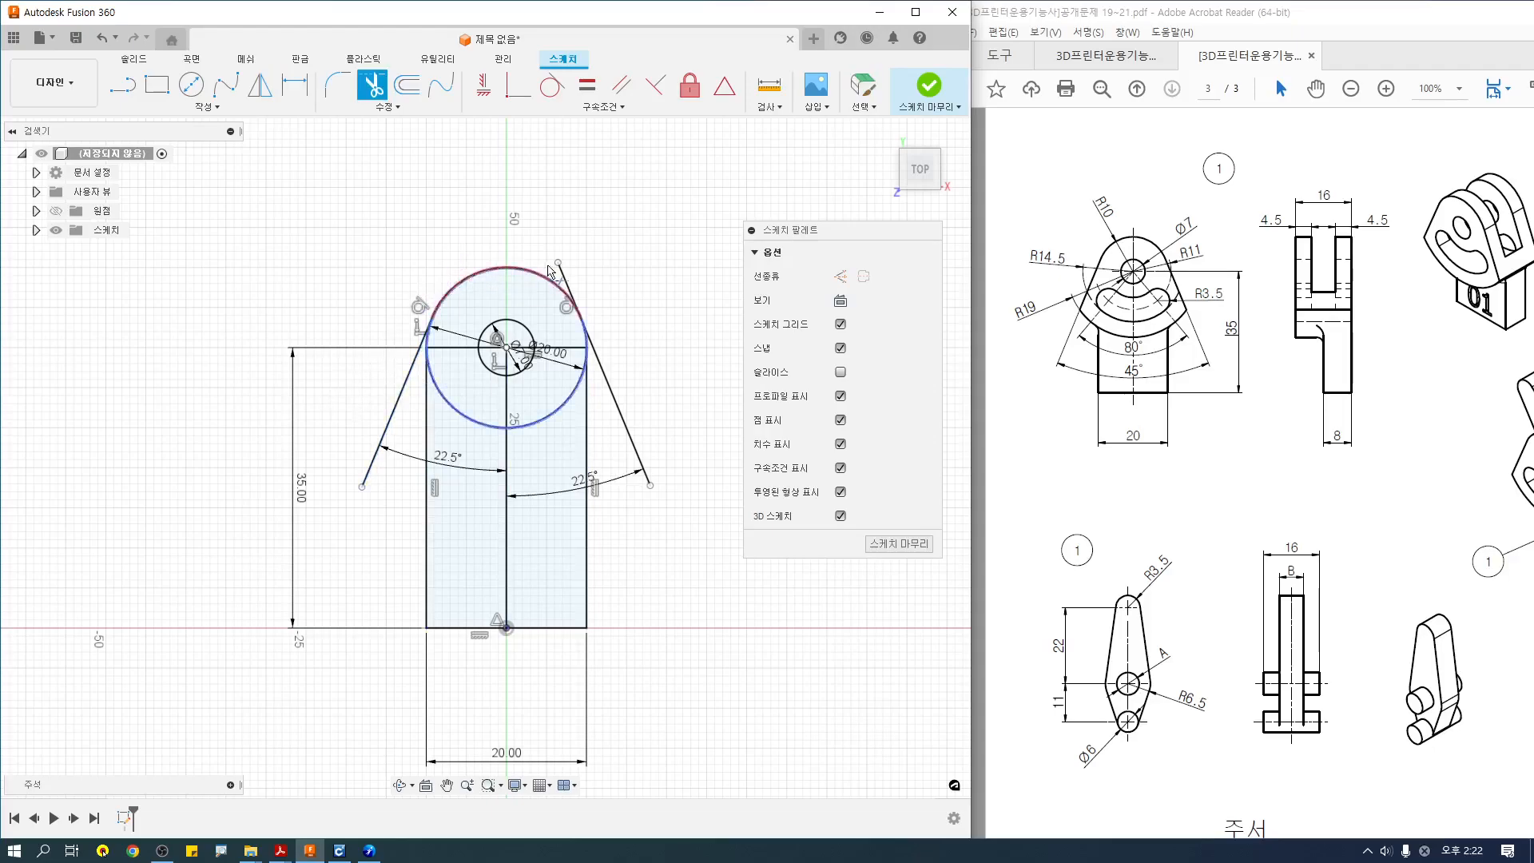
click(564, 275)
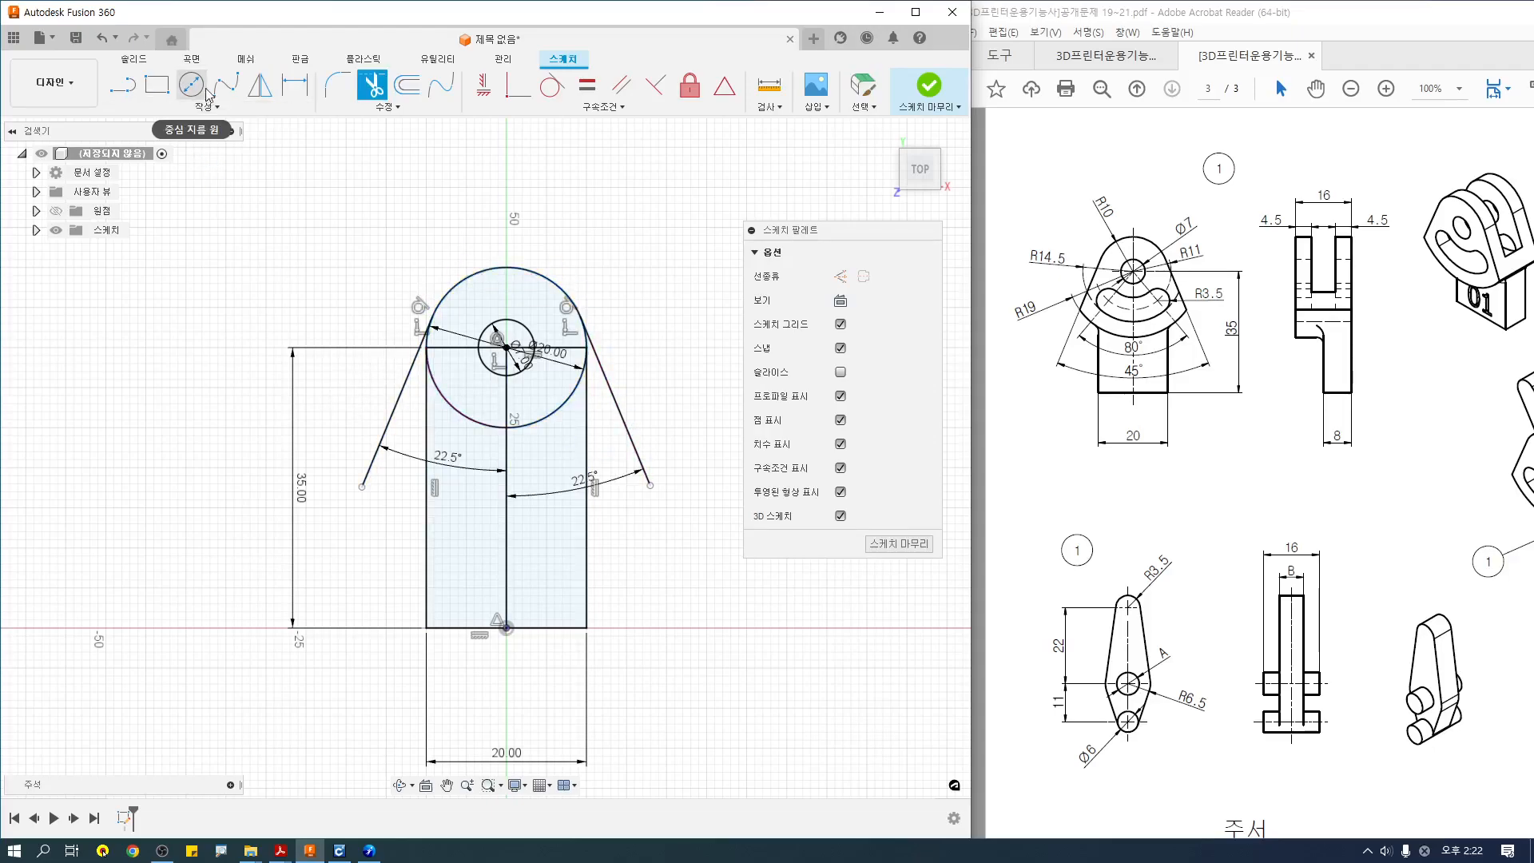
Draw an outer circle with a diameter of 19*2 mm around the common circle centre.
click(191, 84)
click(506, 348)
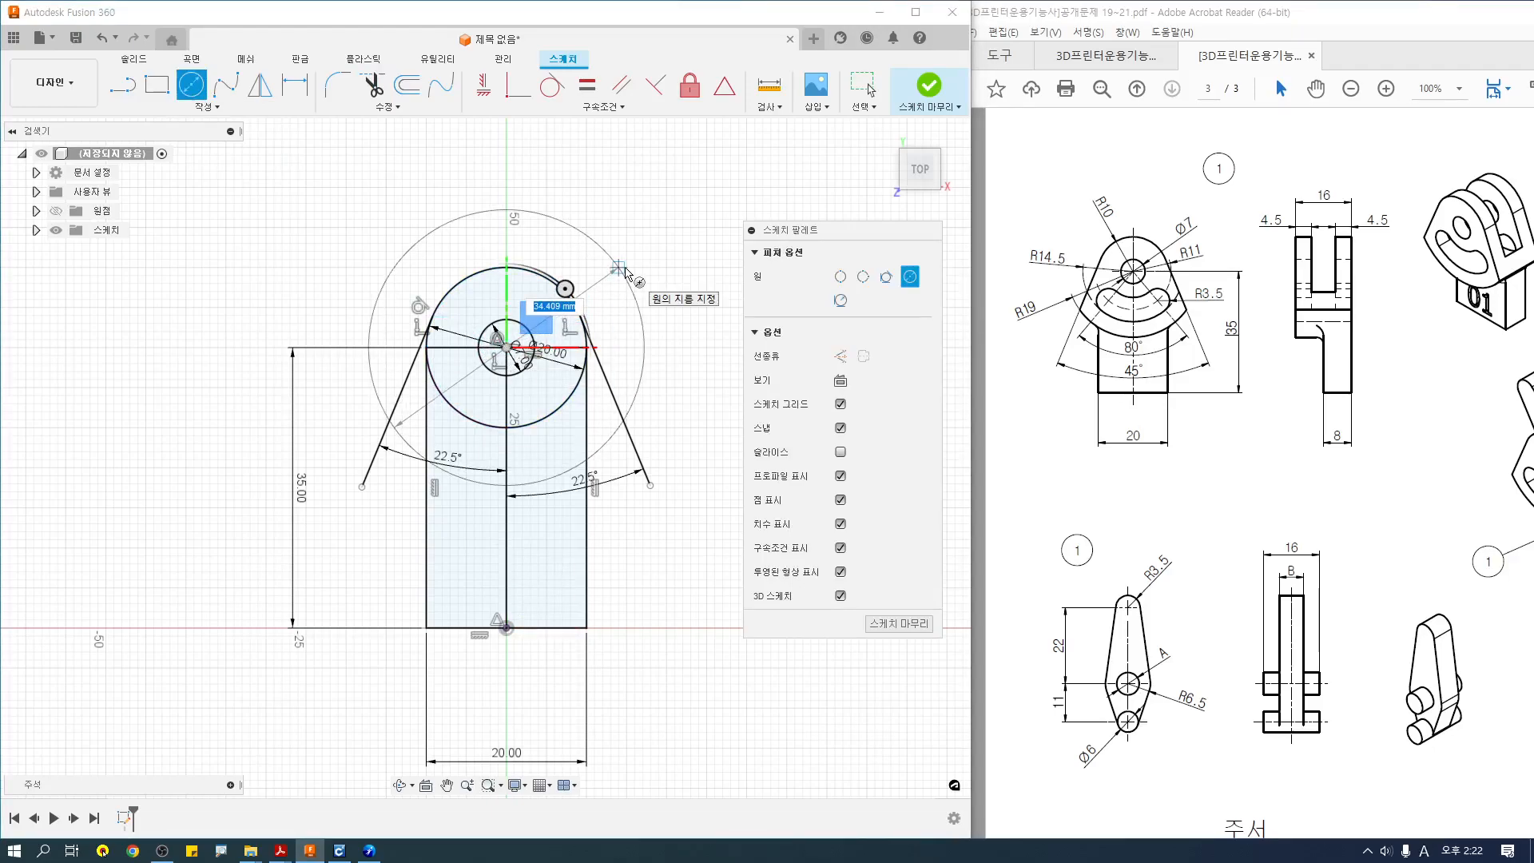
text(19*2)
key(Tab)
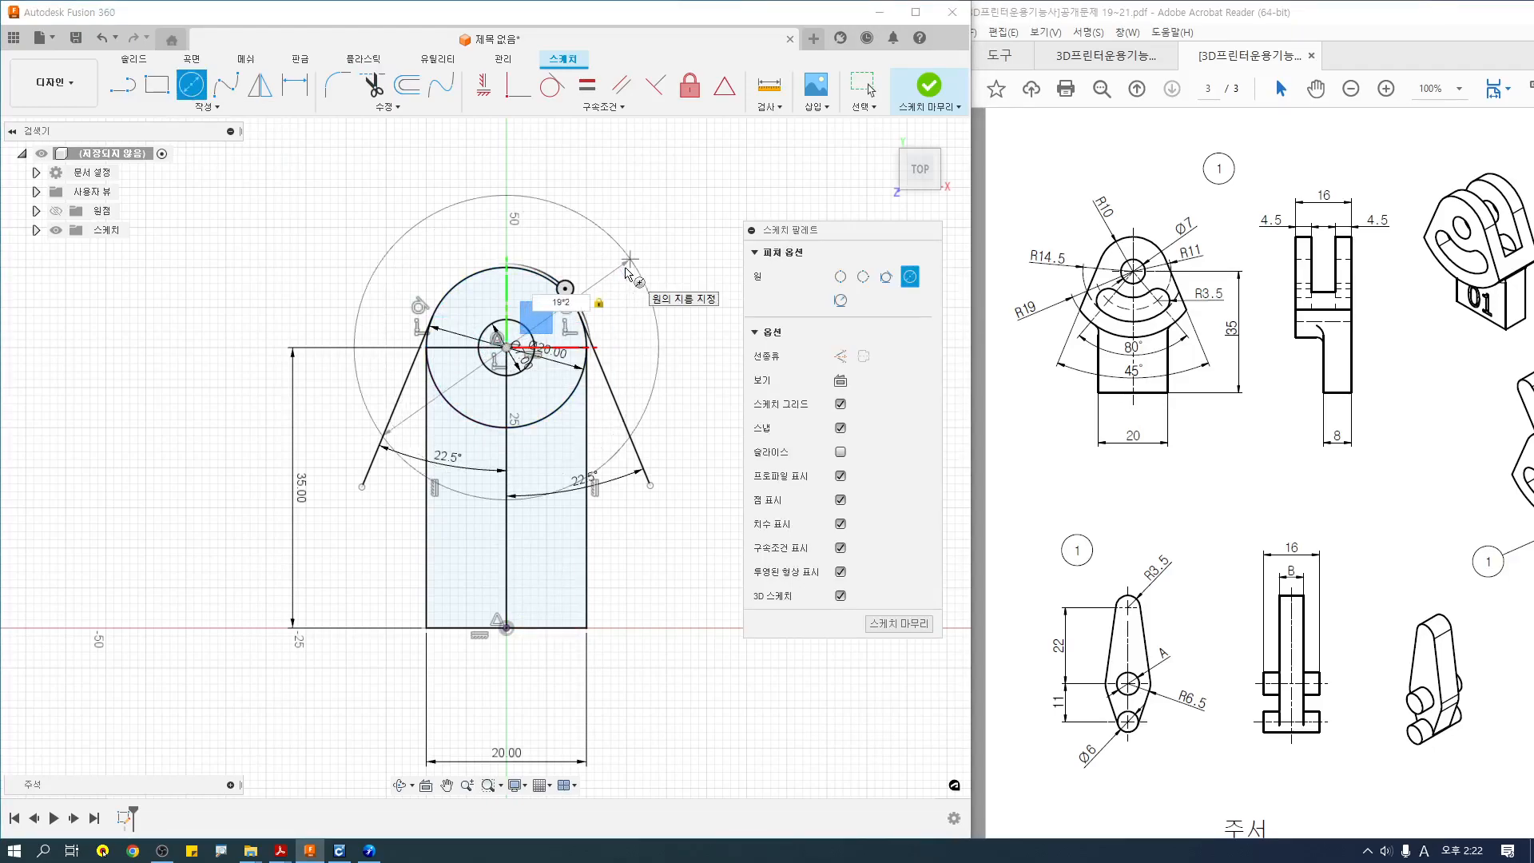
key(Return)
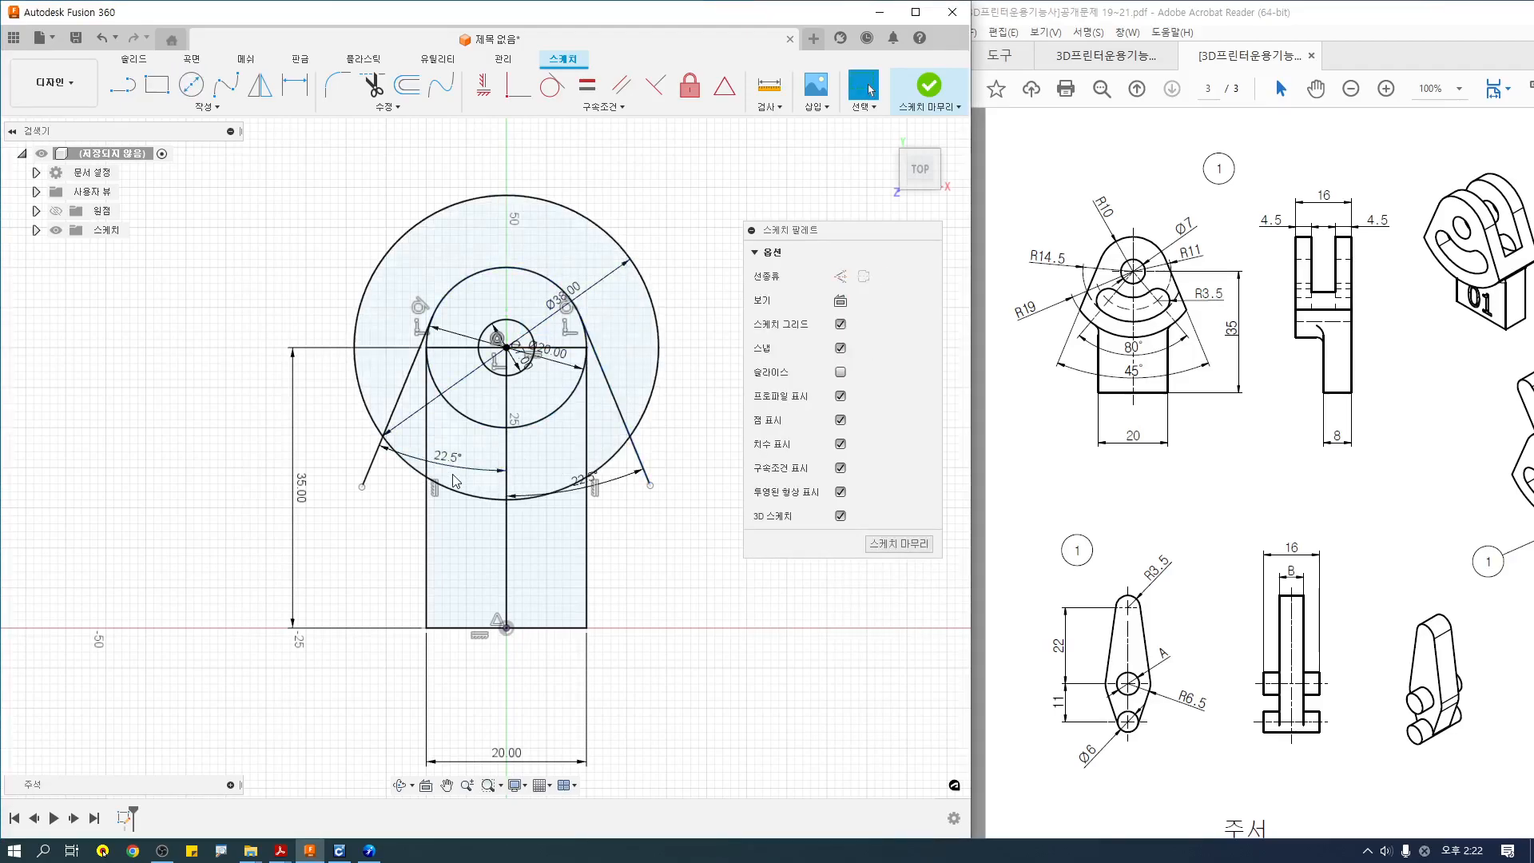
Convert the horizontal line across the 20 mm circle to construction and trim the outer circle's upper portion between the tangent lines.
click(451, 348)
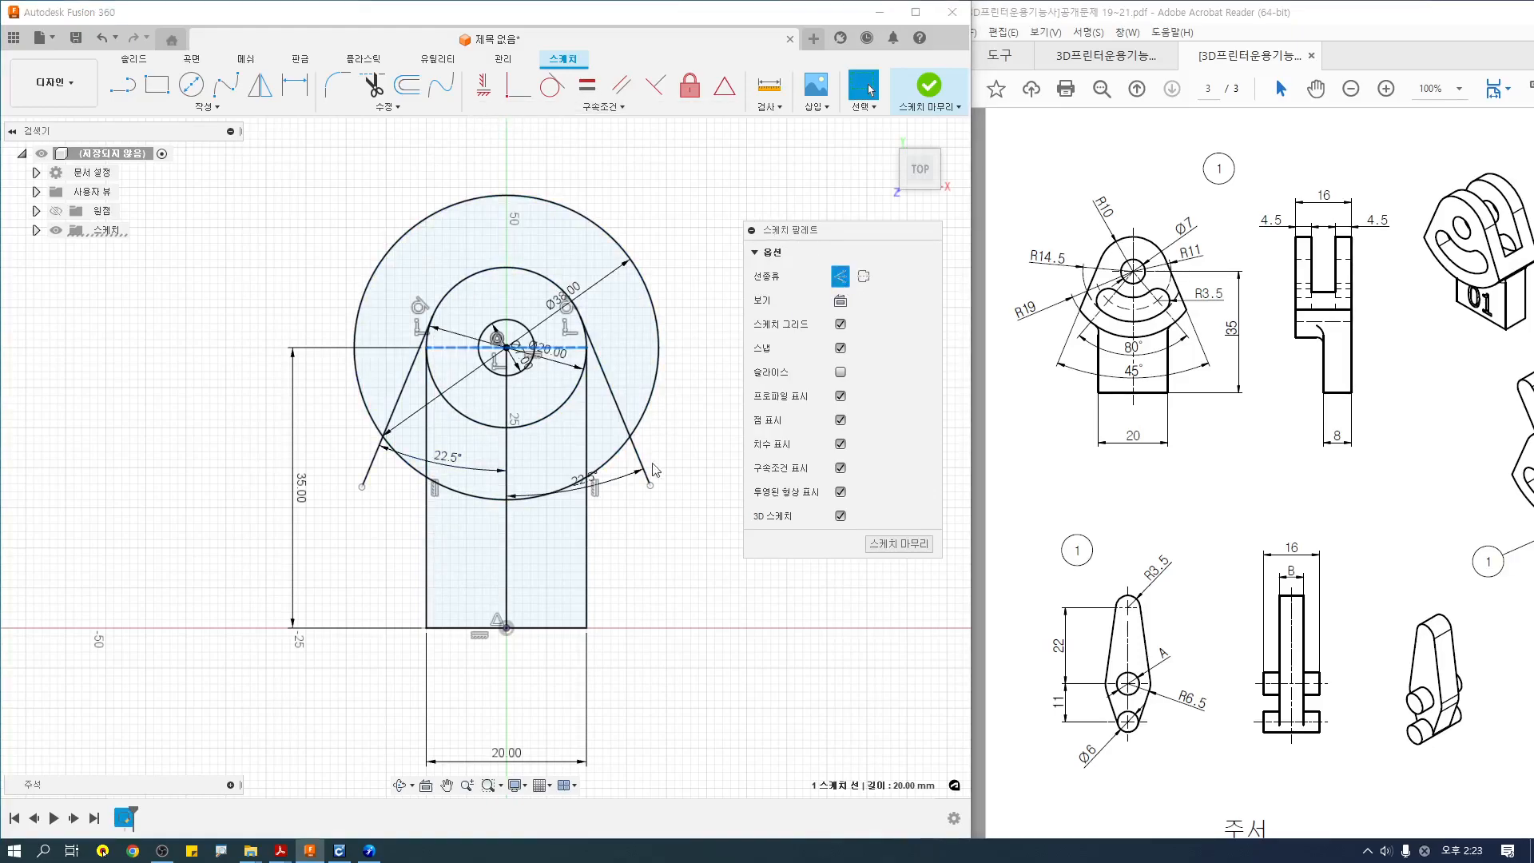
click(675, 551)
key(t)
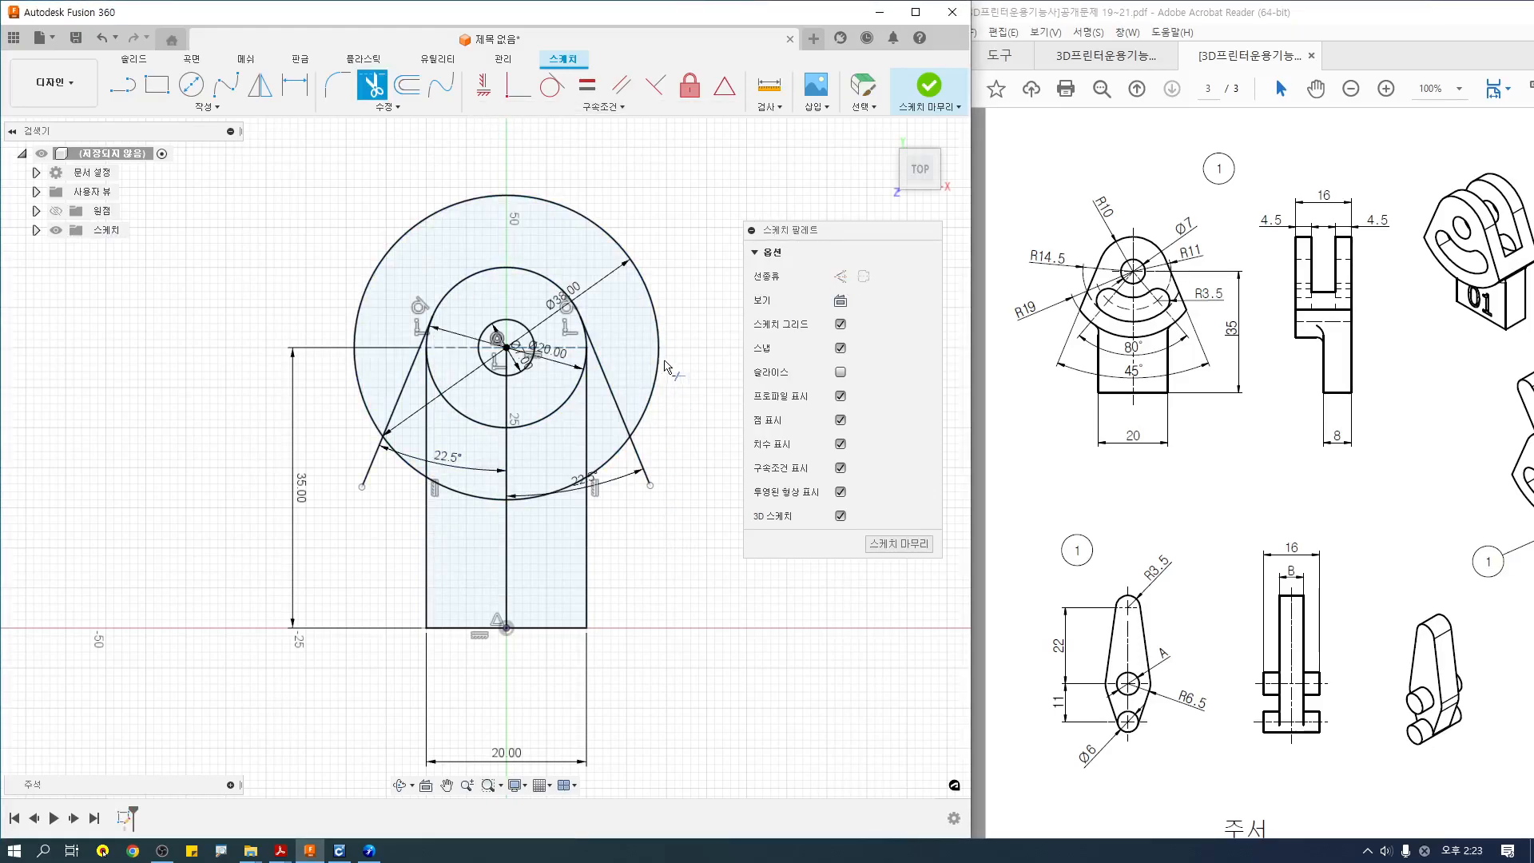
click(659, 363)
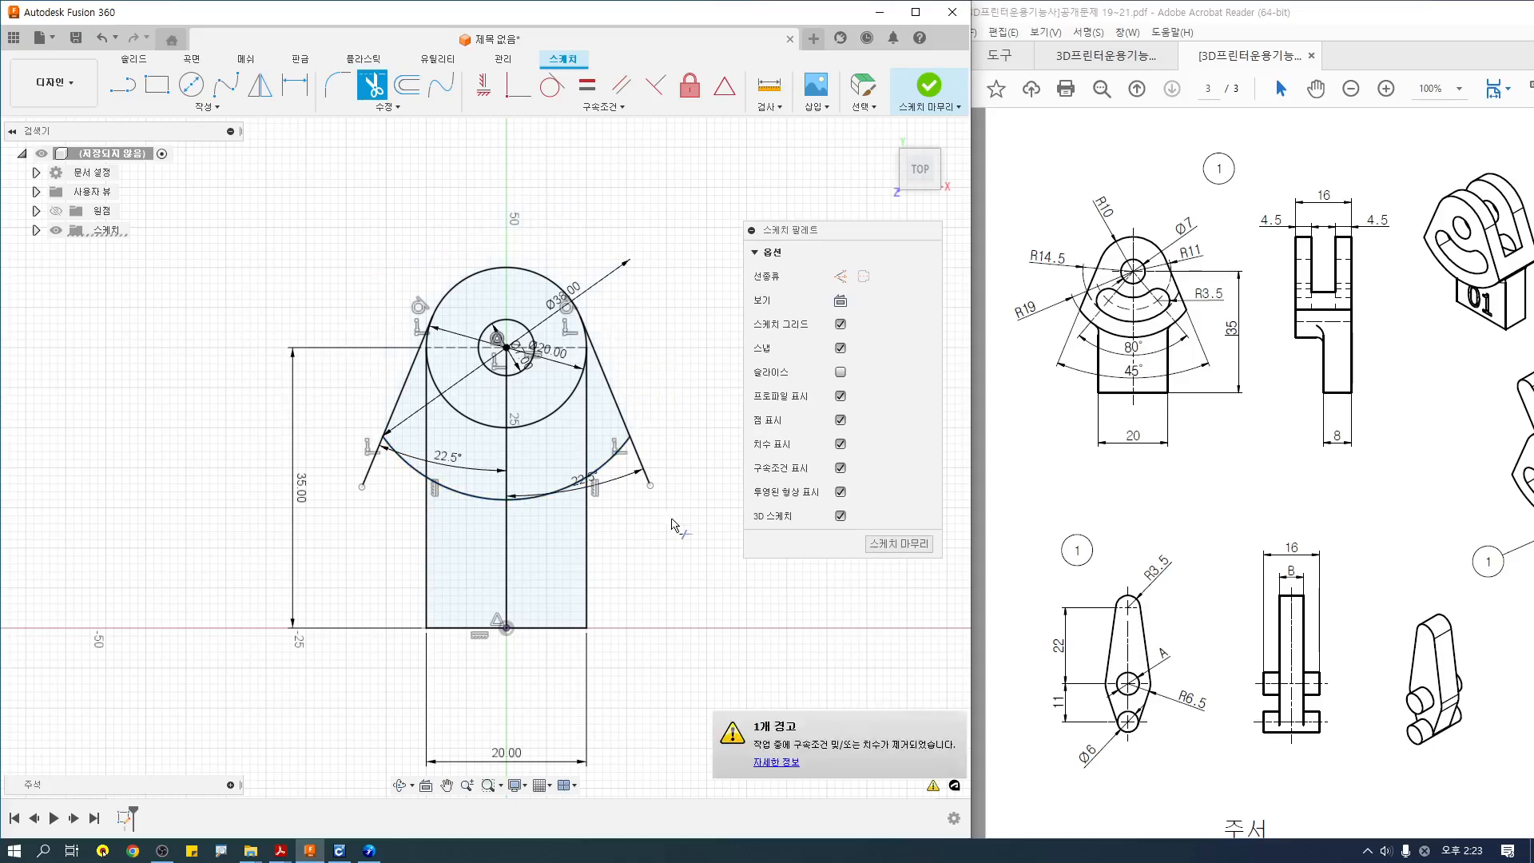
Hide the sketch constraints and dimensions, and trim both tangent lines' lower ends that extend beyond the outer arc.
click(840, 468)
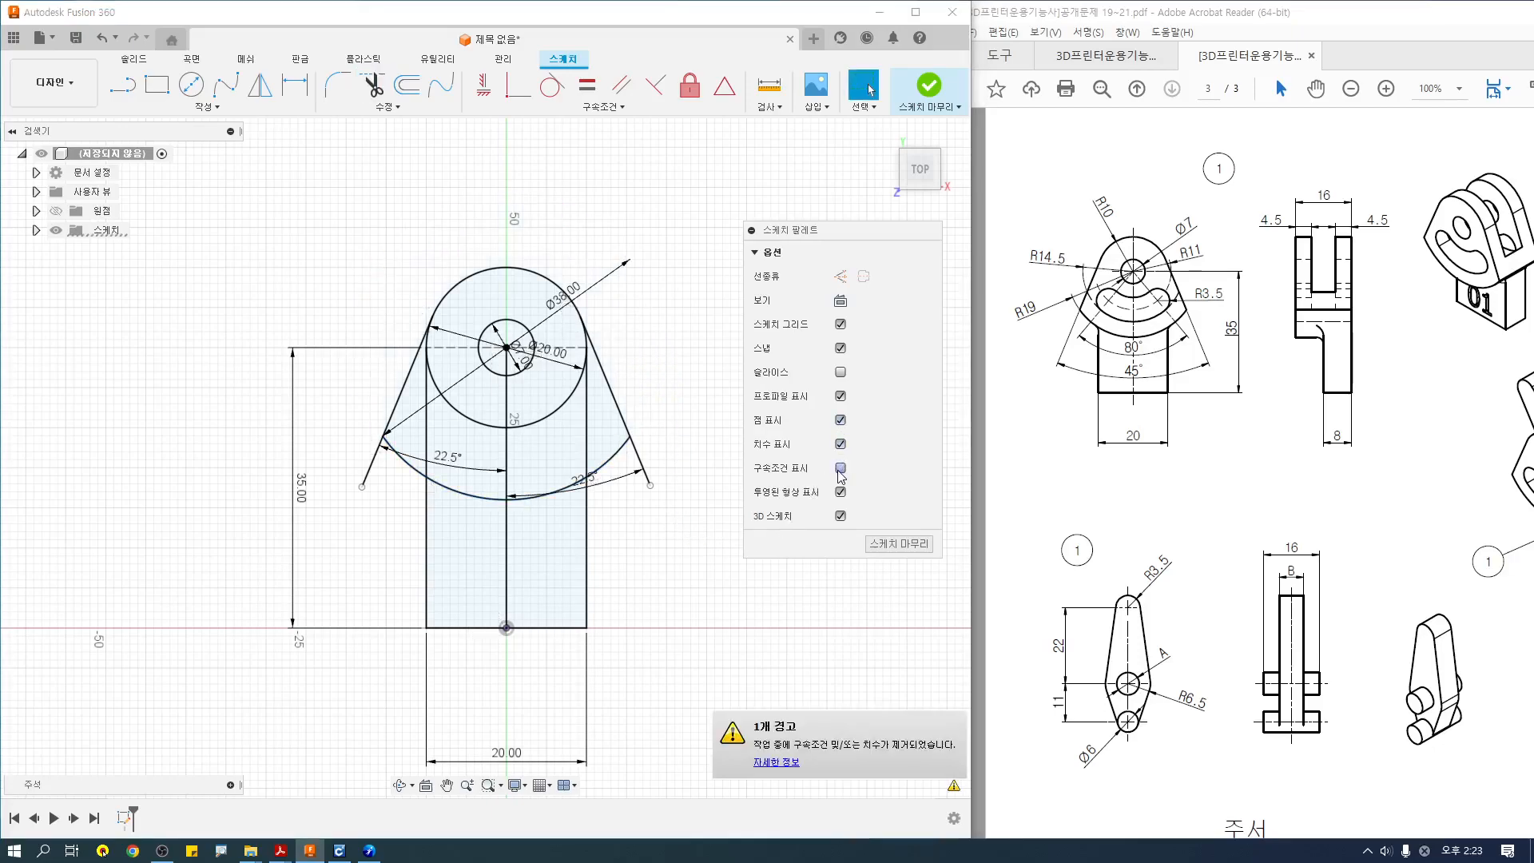
click(840, 444)
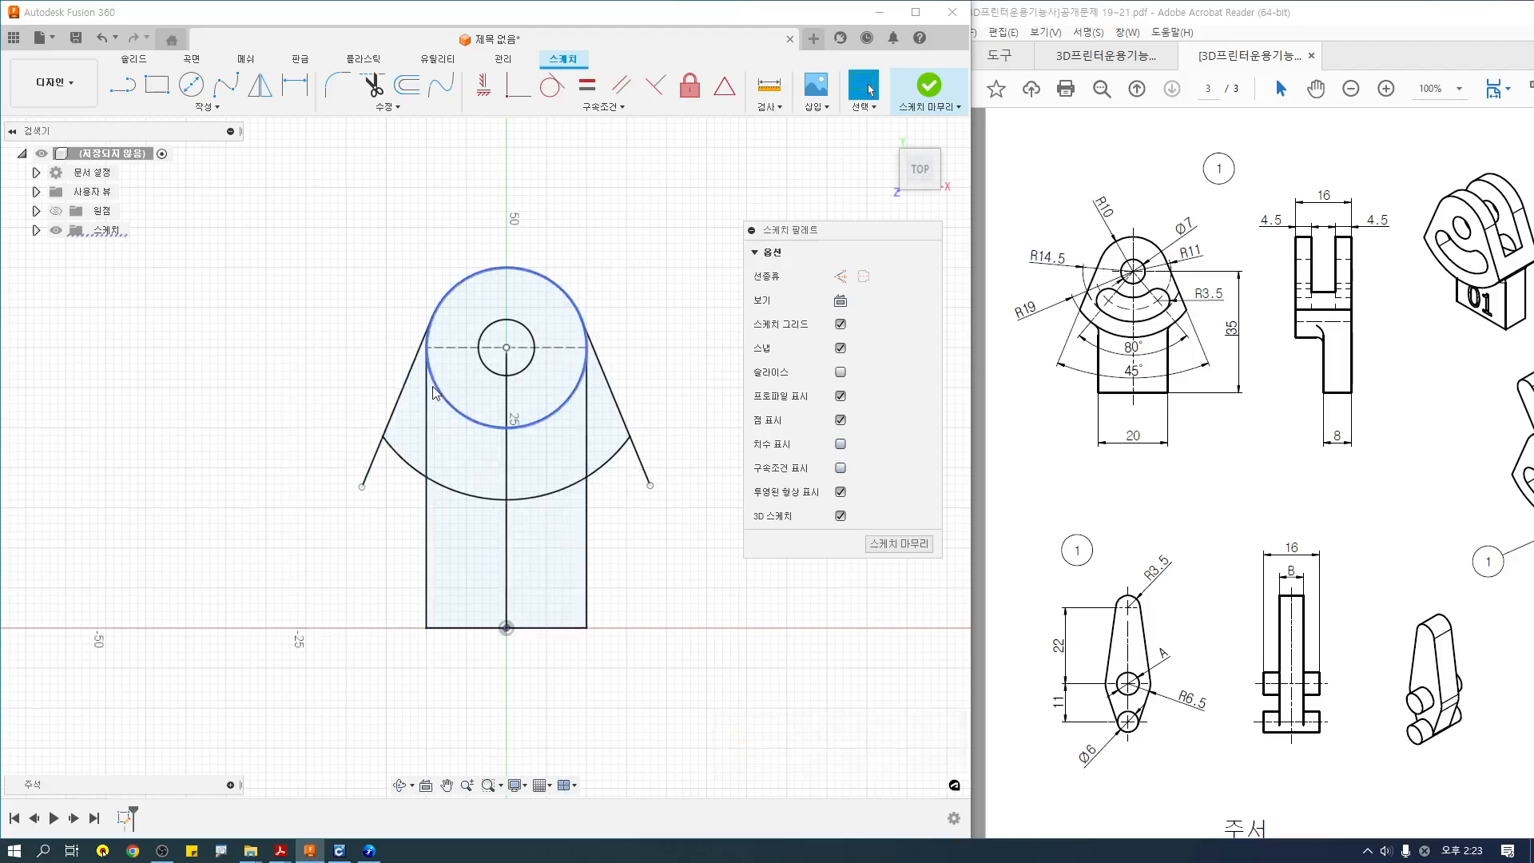
key(t)
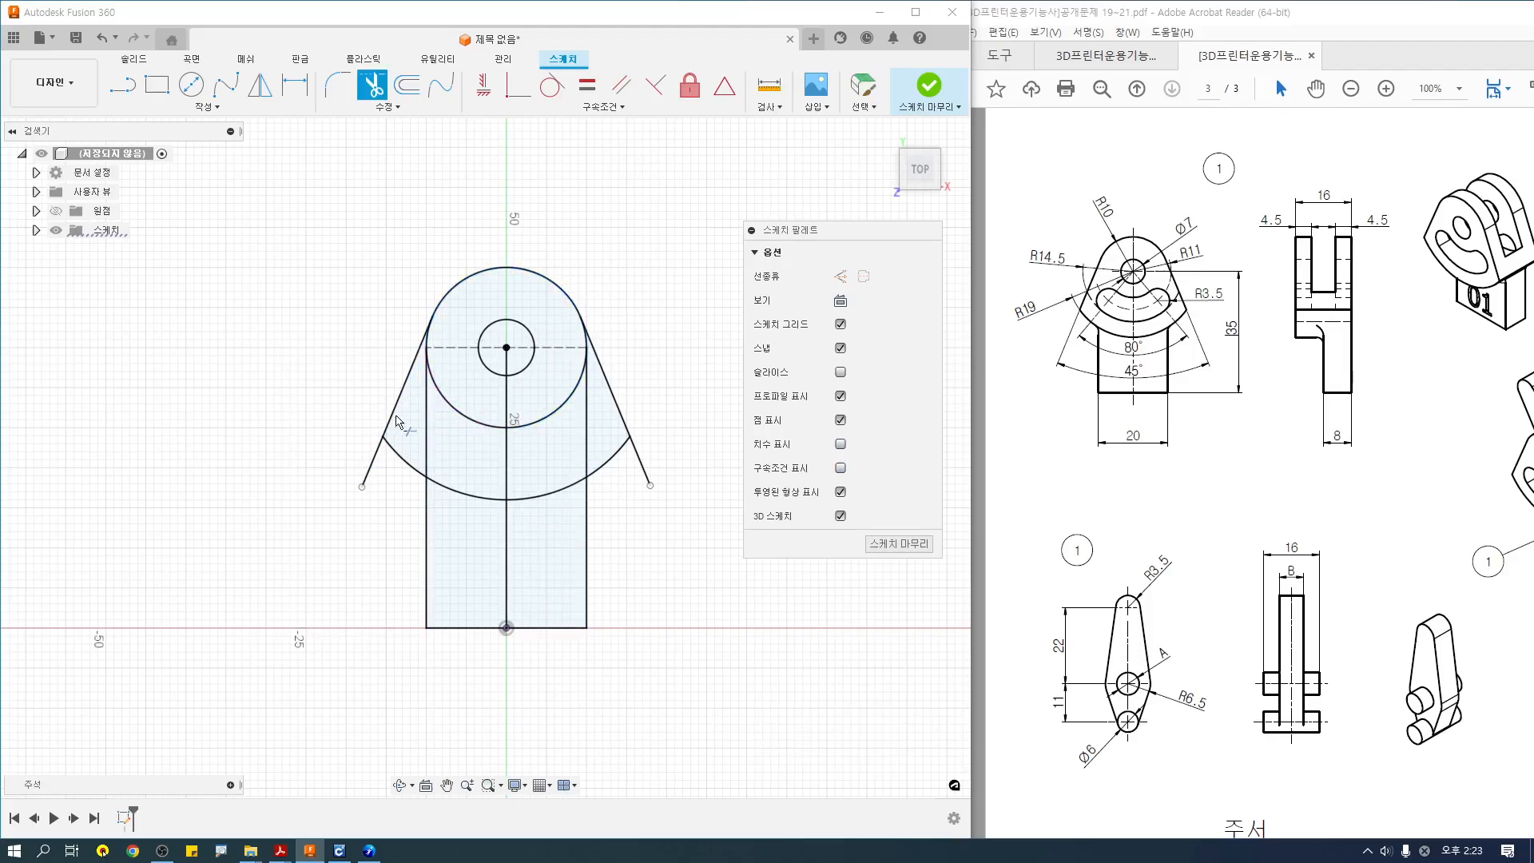
click(371, 473)
click(646, 473)
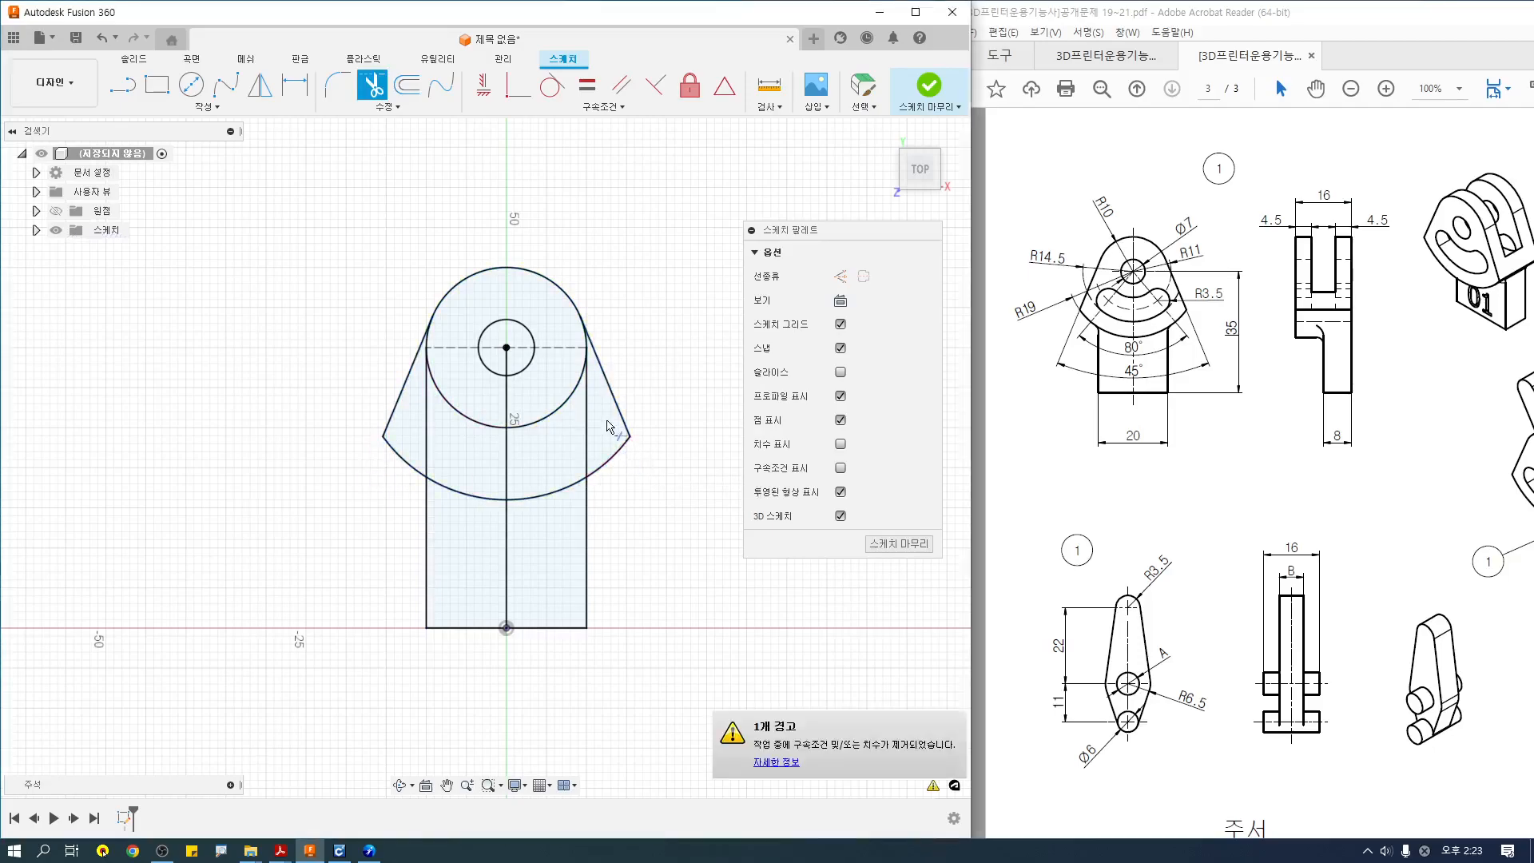
Trim the lower part of the 20 mm circle and the rectangle's vertical sides above the outer arc.
scroll(587, 376, up, 1)
scroll(407, 336, up, 4)
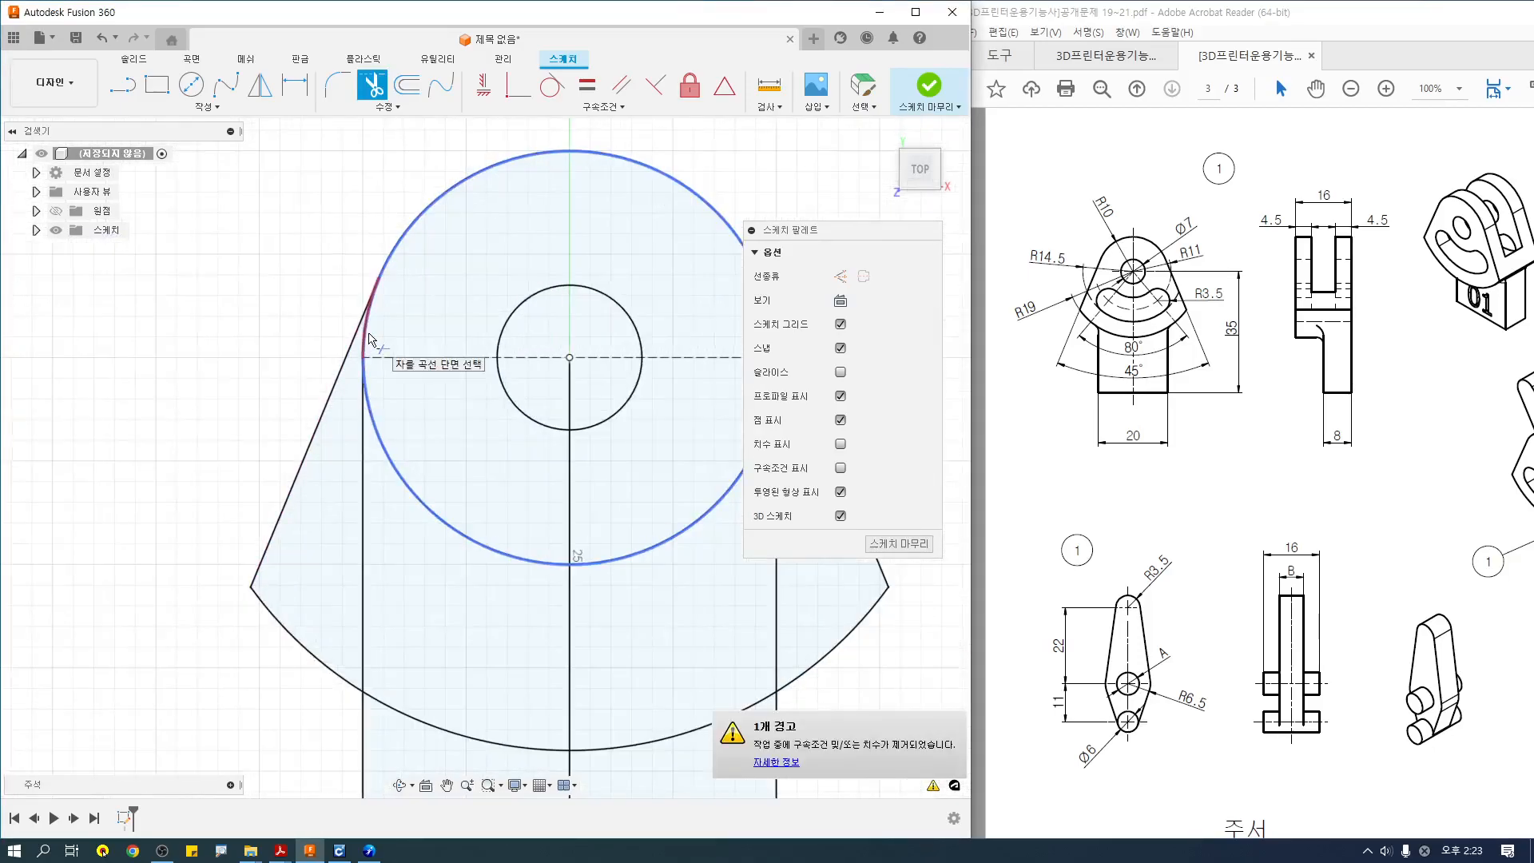
scroll(367, 381, down, 1)
middle_drag(329, 380, 185, 383)
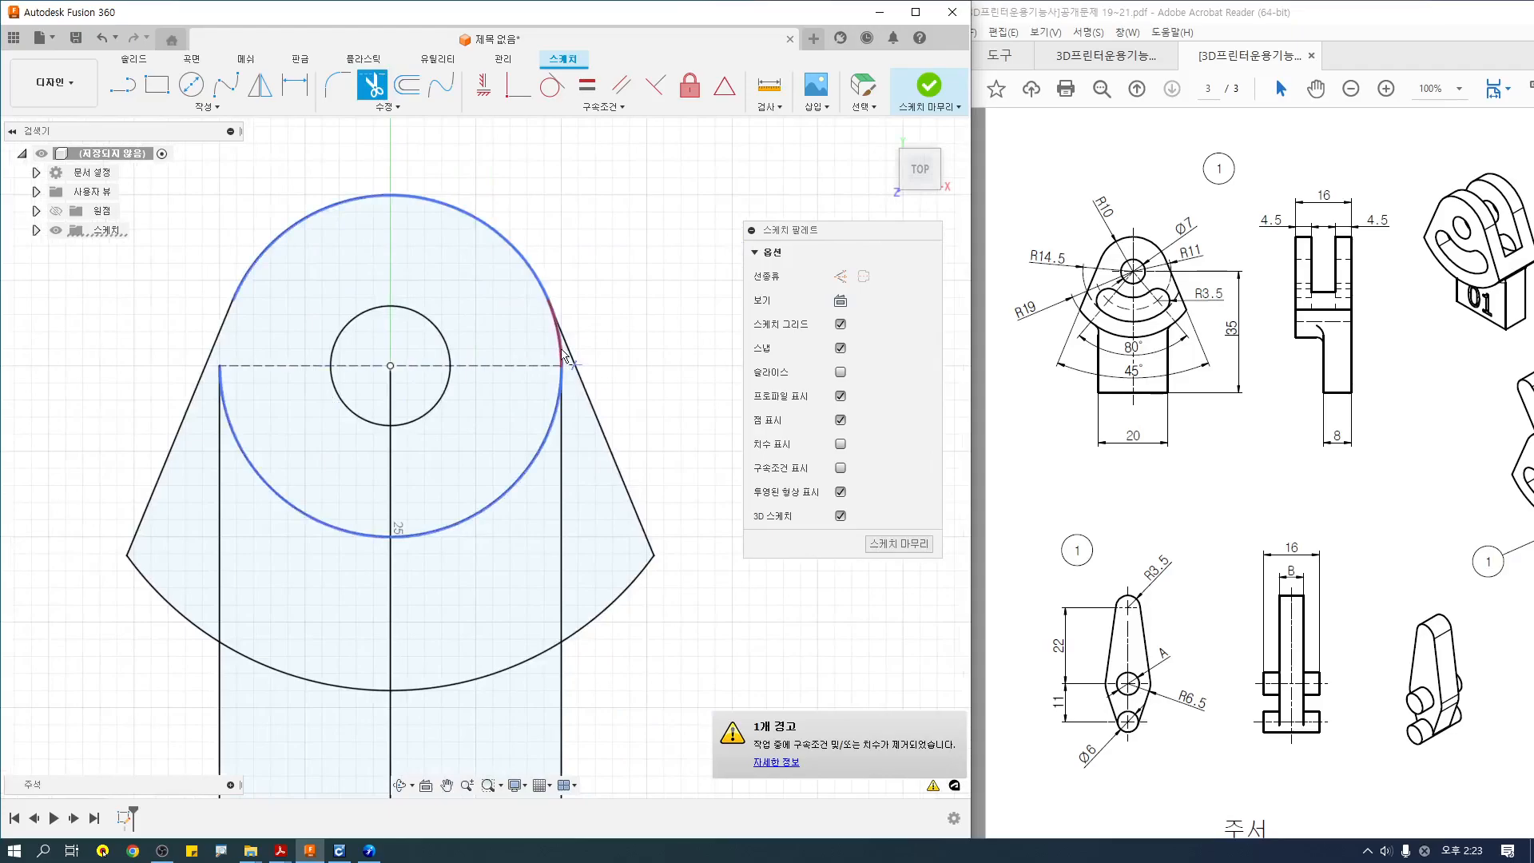
click(560, 385)
click(470, 515)
click(288, 513)
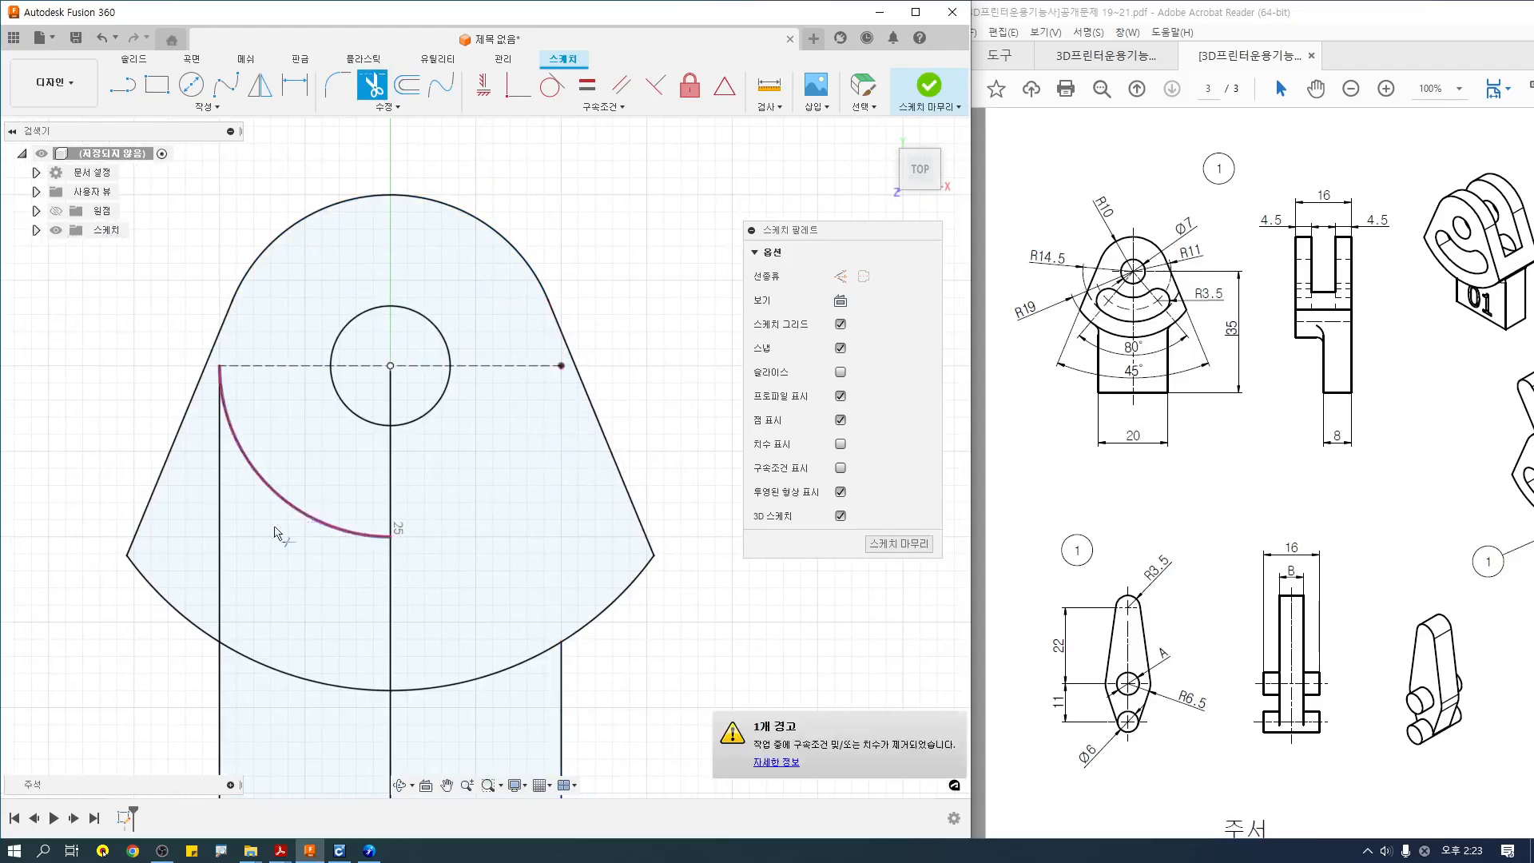
click(219, 552)
Convert the vertical centre line between the circle centre and the bottom edge to a construction line.
scroll(296, 554, down, 1)
middle_drag(385, 461, 458, 302)
scroll(461, 359, down, 1)
mouse_move(463, 364)
middle_down()
mouse_move(465, 306)
mouse_move(476, 371)
middle_up()
key(Escape)
click(462, 354)
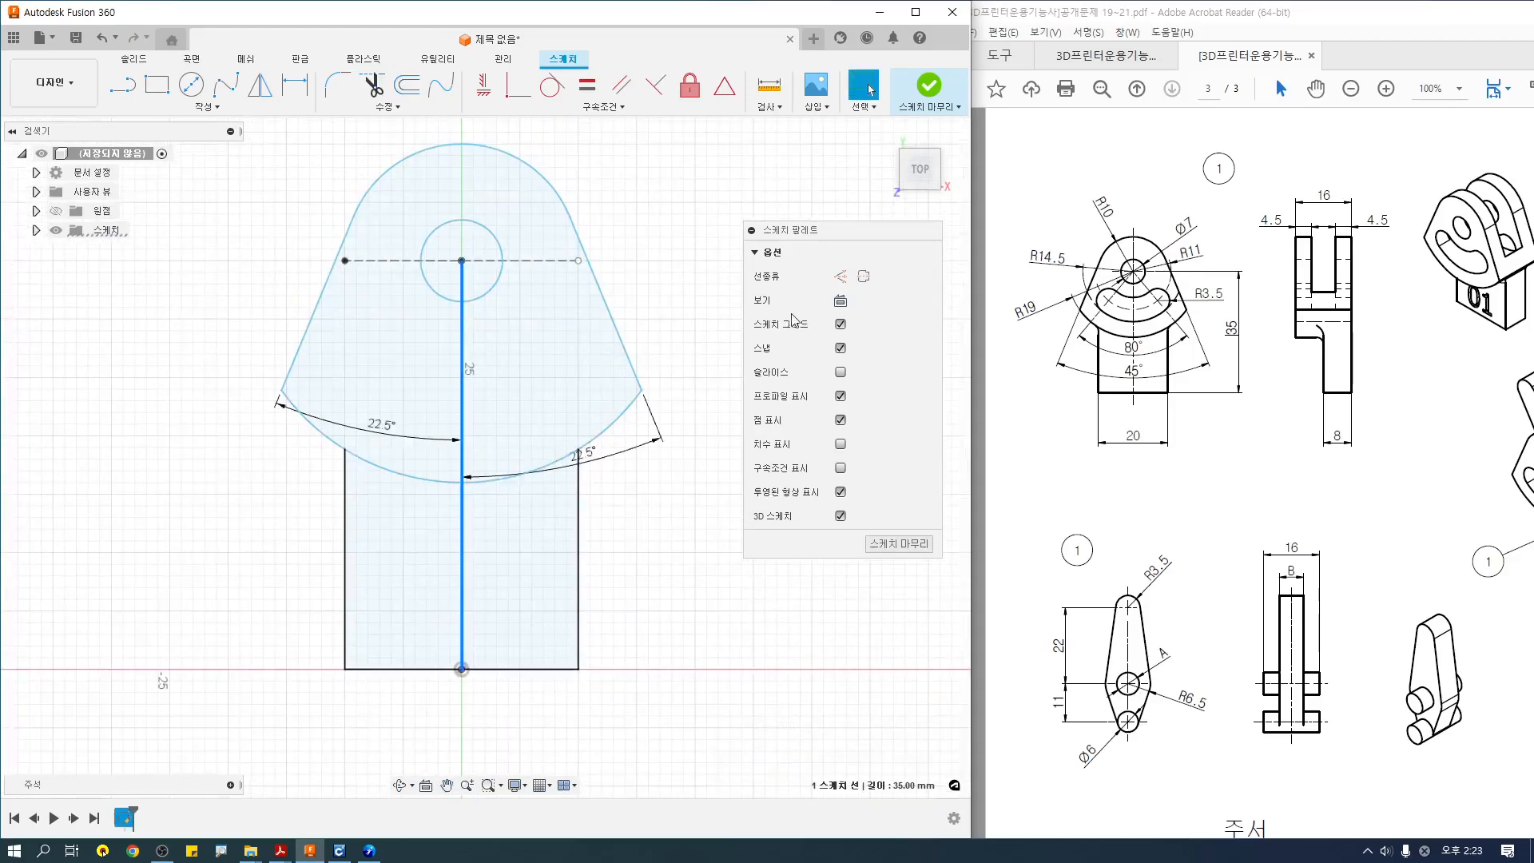
click(839, 275)
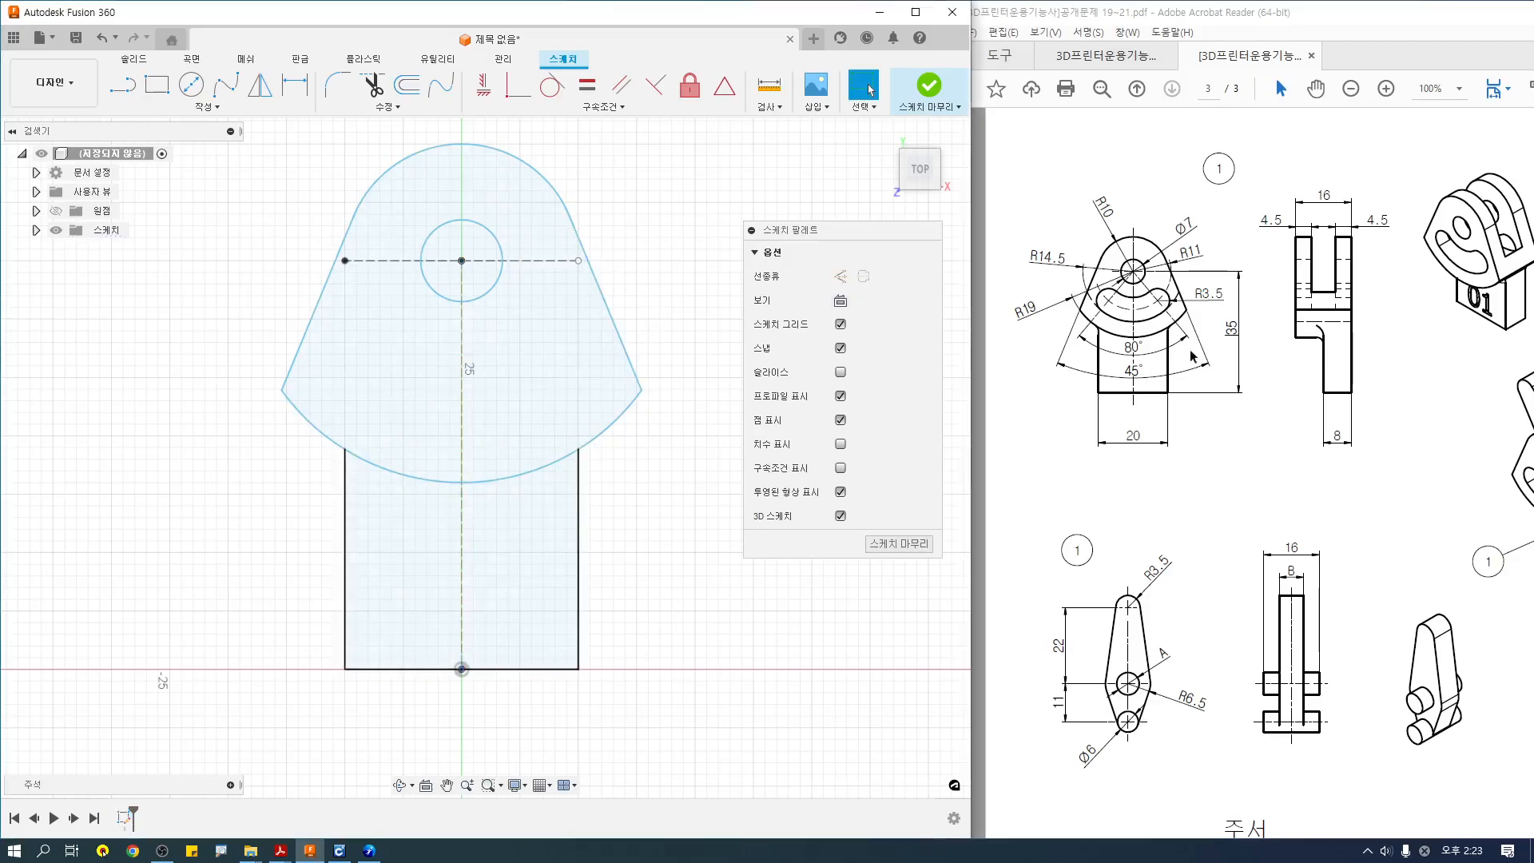
Examine the curved slot of part 1 in the PDF drawing up close, including its centre-arc radius and the angle between its ends.
mouse_move(1138, 326)
mouse_down()
mouse_move(1096, 327)
mouse_move(1187, 294)
mouse_move(1144, 340)
mouse_up()
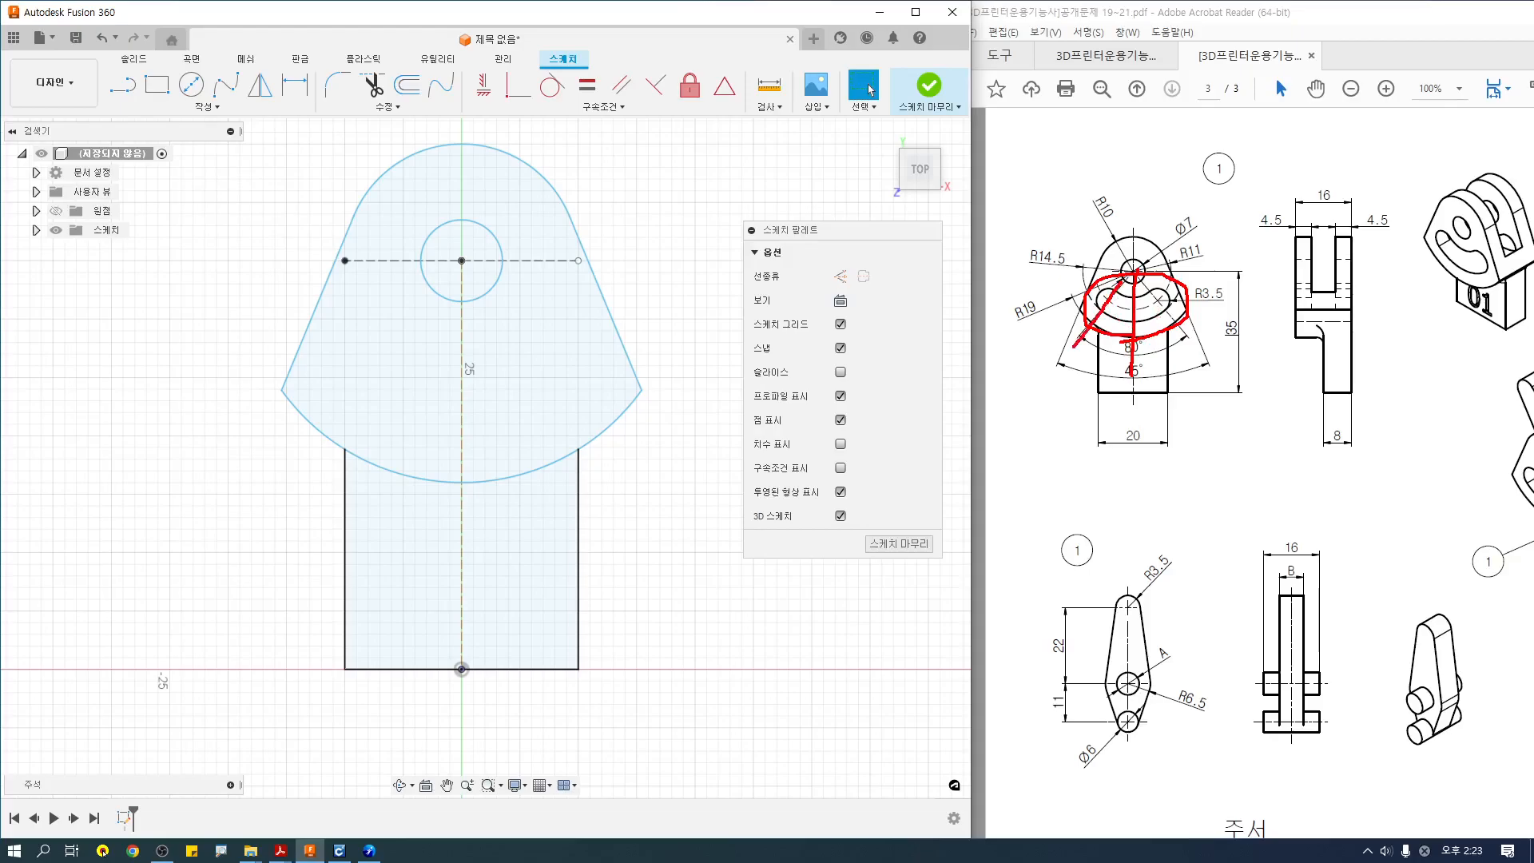
key(Escape)
ctrl+scroll(1198, 303, up, 1)
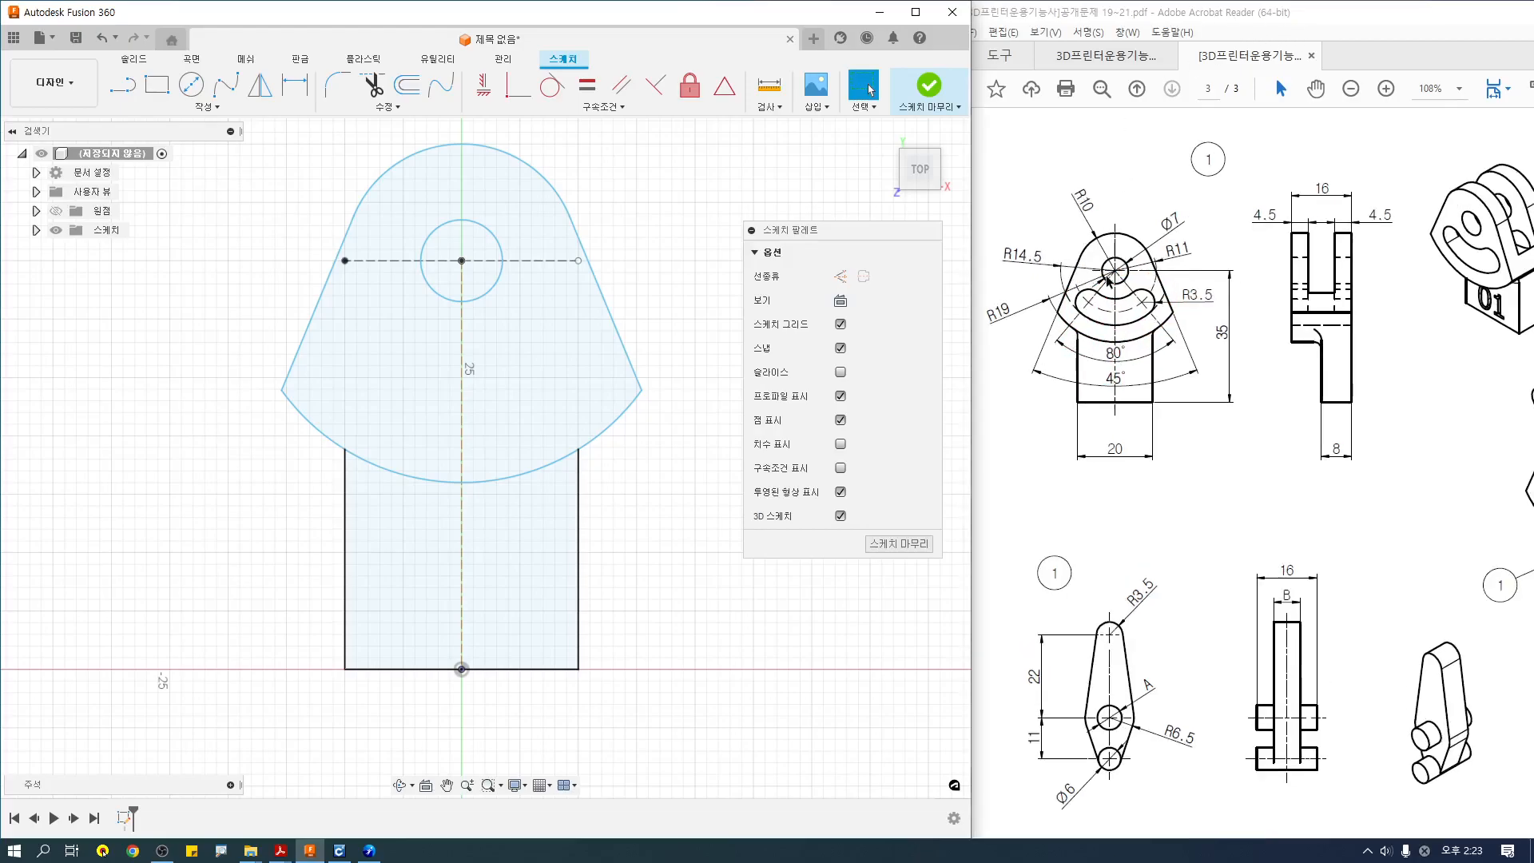
drag(1265, 833, 1242, 832)
ctrl+scroll(1077, 227, up, 2)
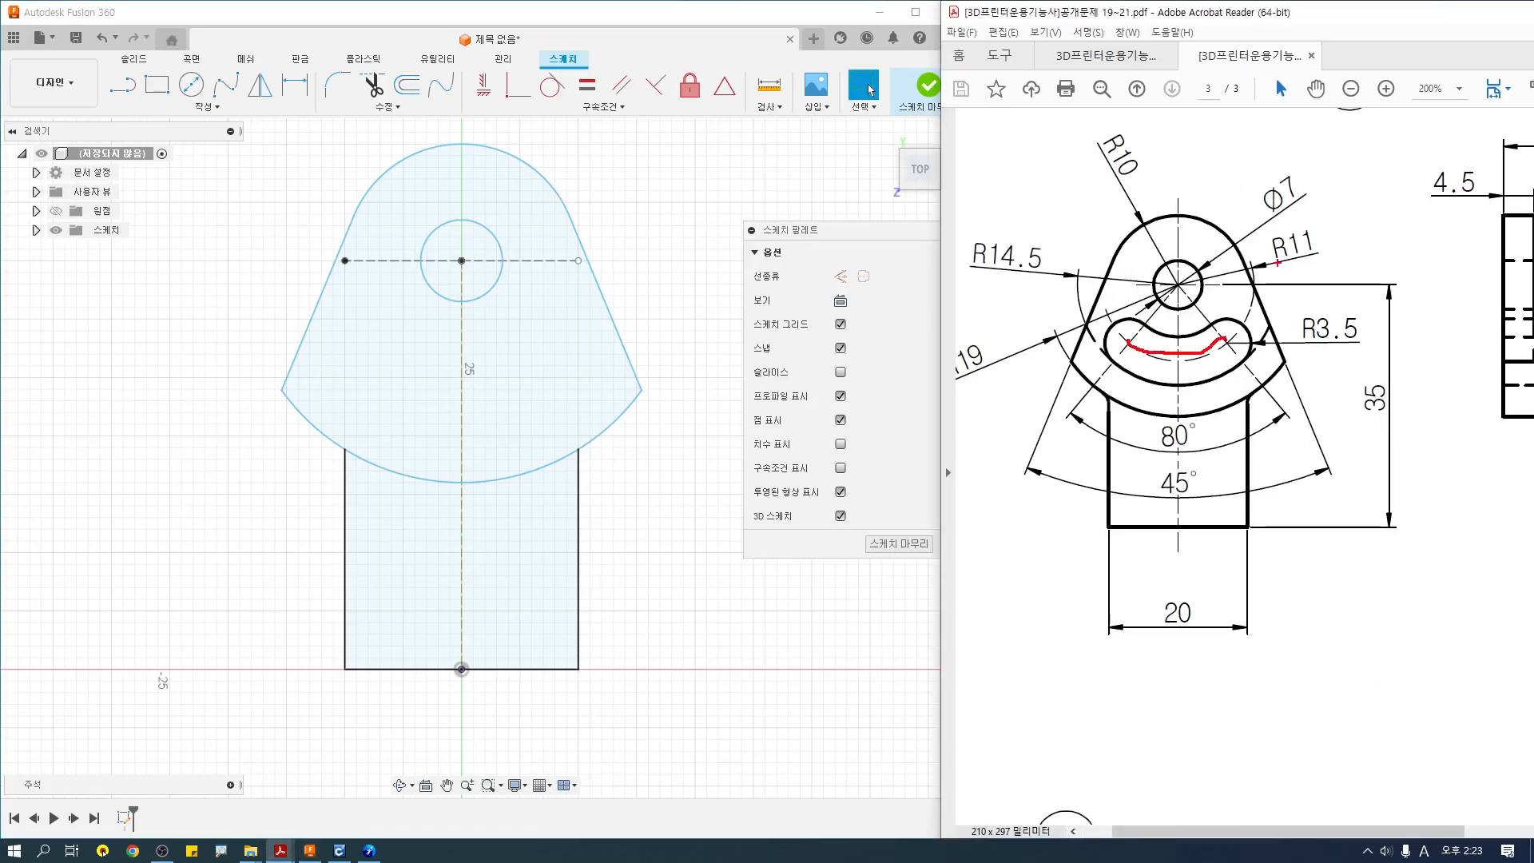
drag(1321, 233, 1312, 271)
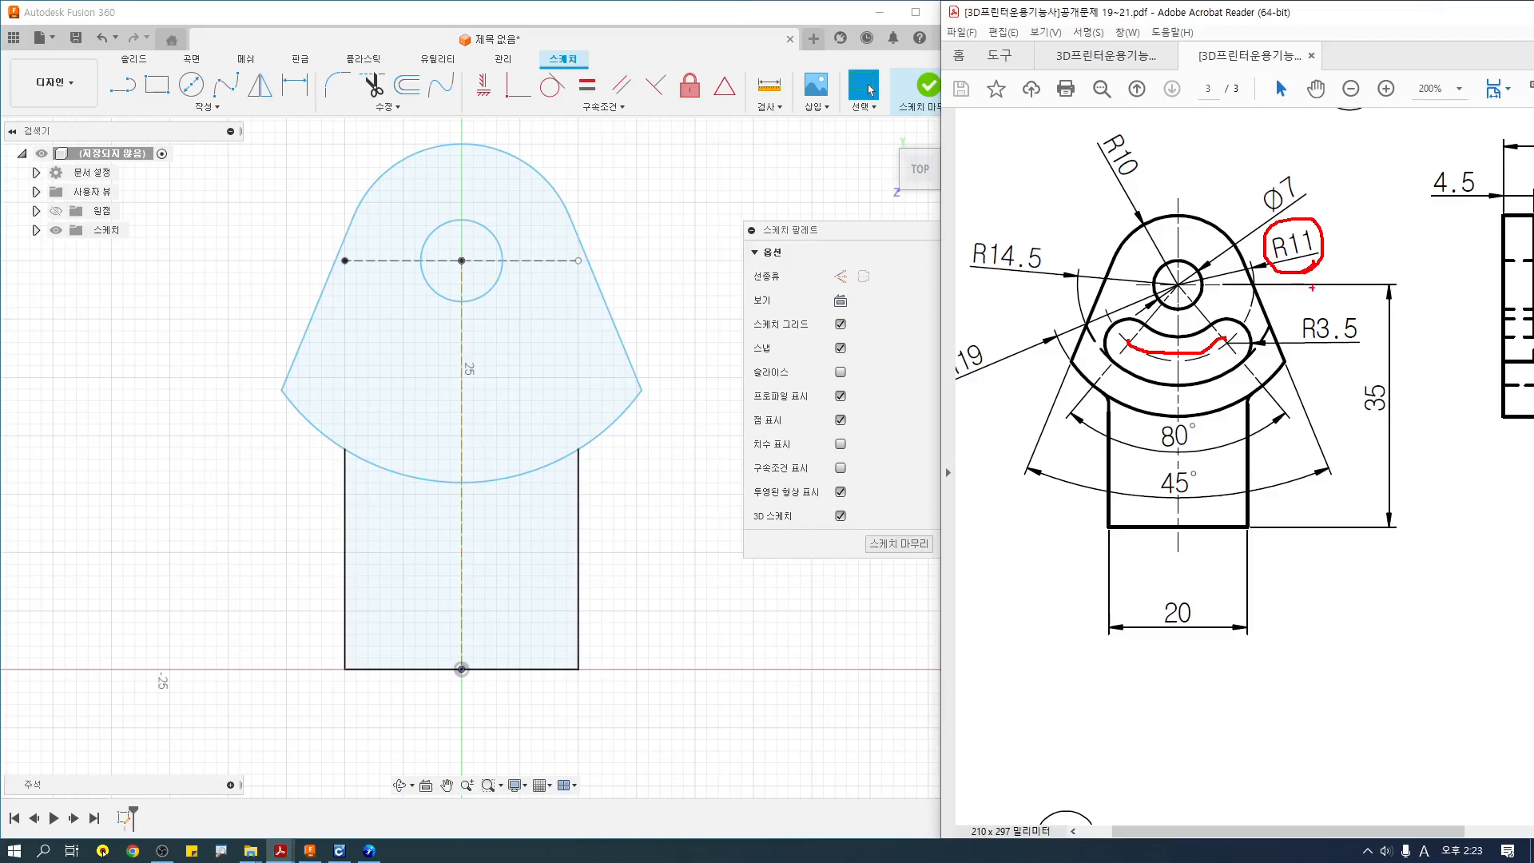
key(Escape)
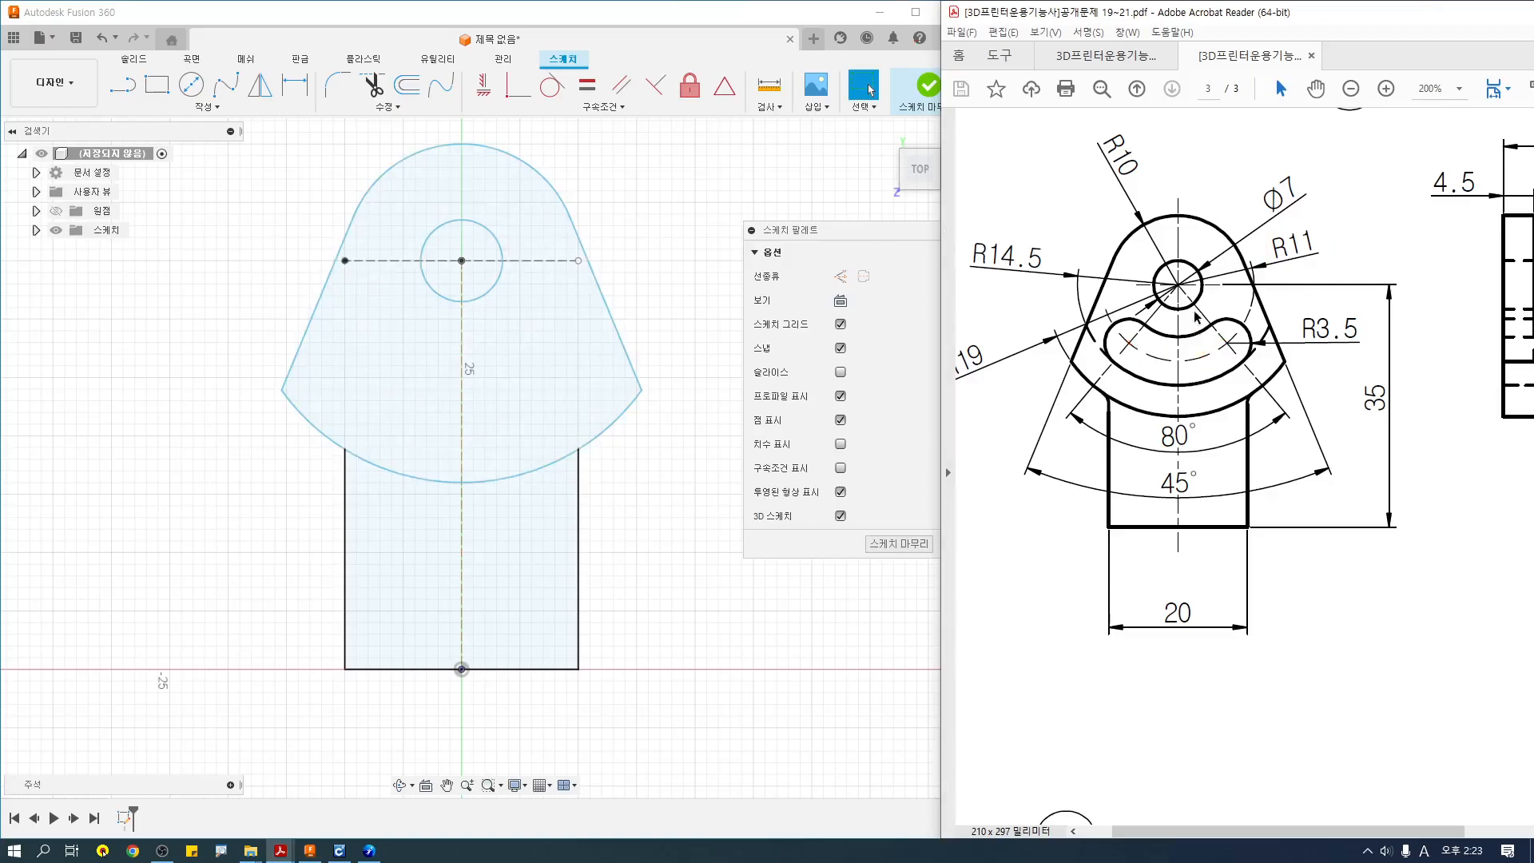
drag(1177, 286, 1175, 538)
drag(1177, 288, 1037, 441)
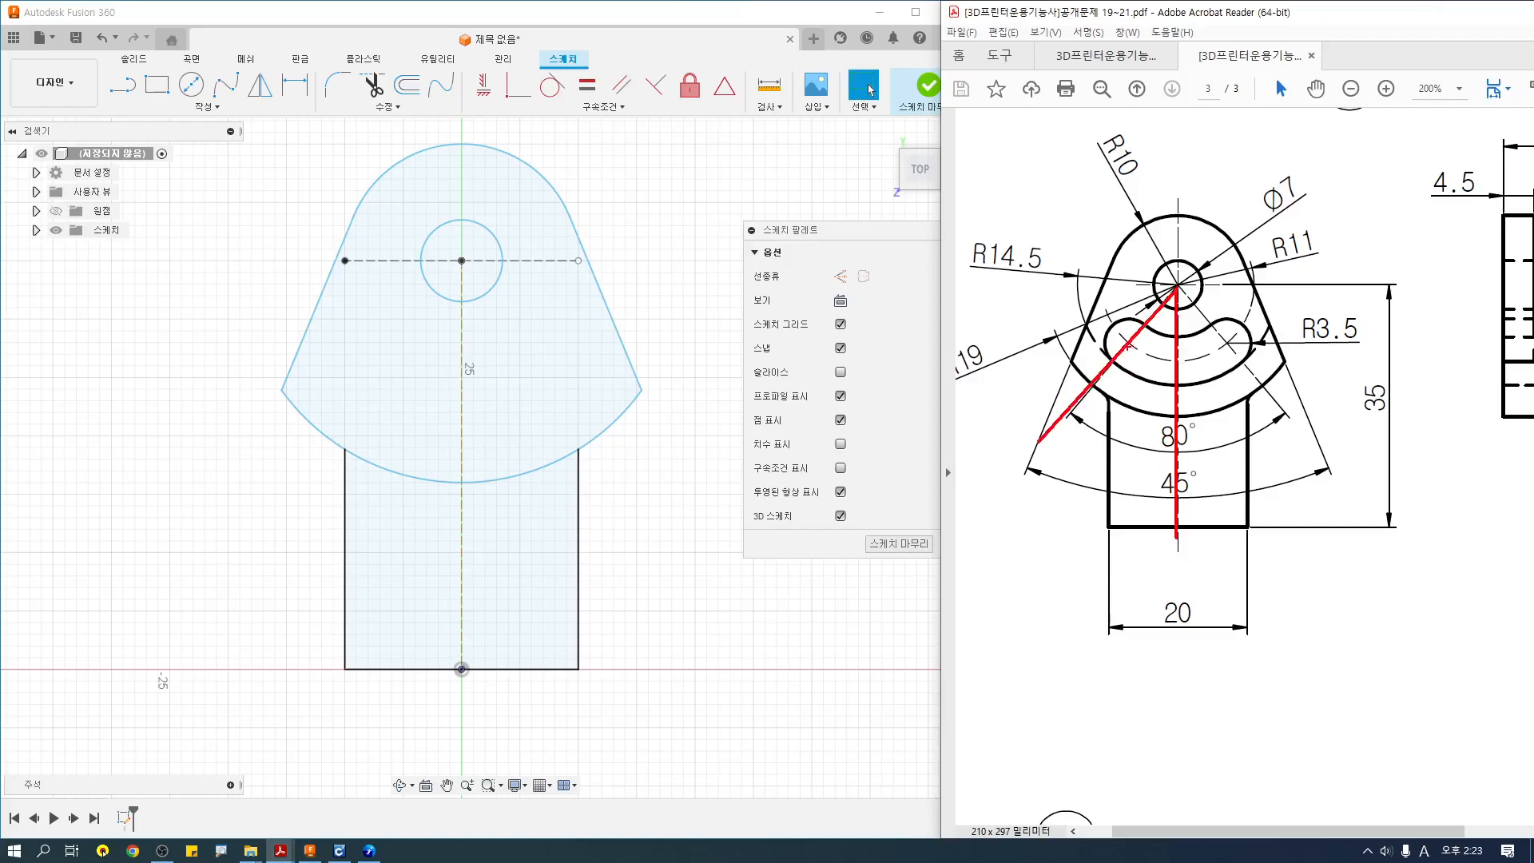
key(Escape)
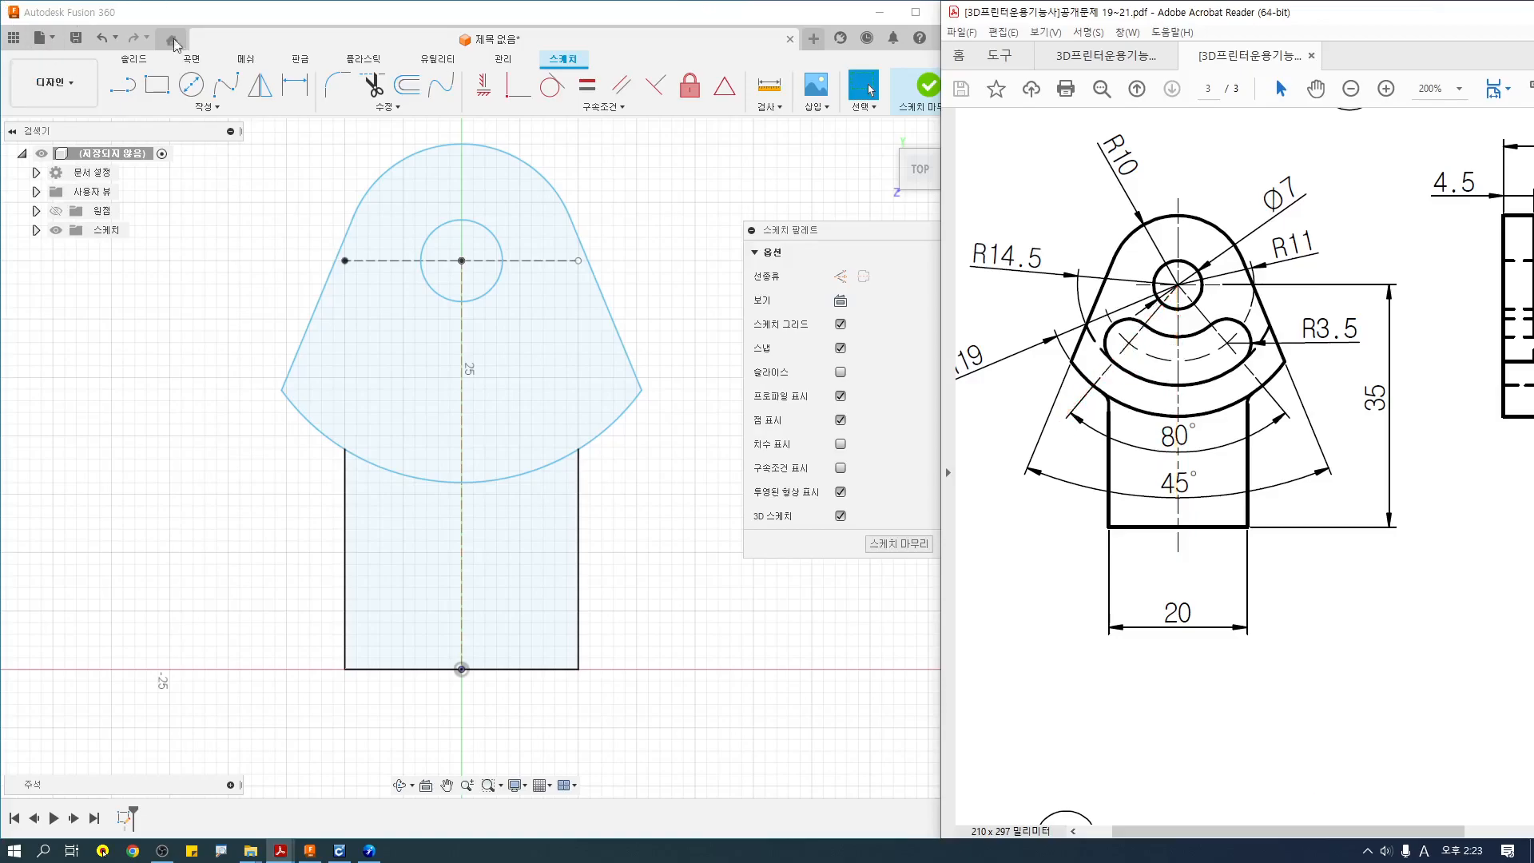
Draw a circle with a diameter of 11*2 mm centred on the hole's centre point.
click(192, 88)
click(192, 88)
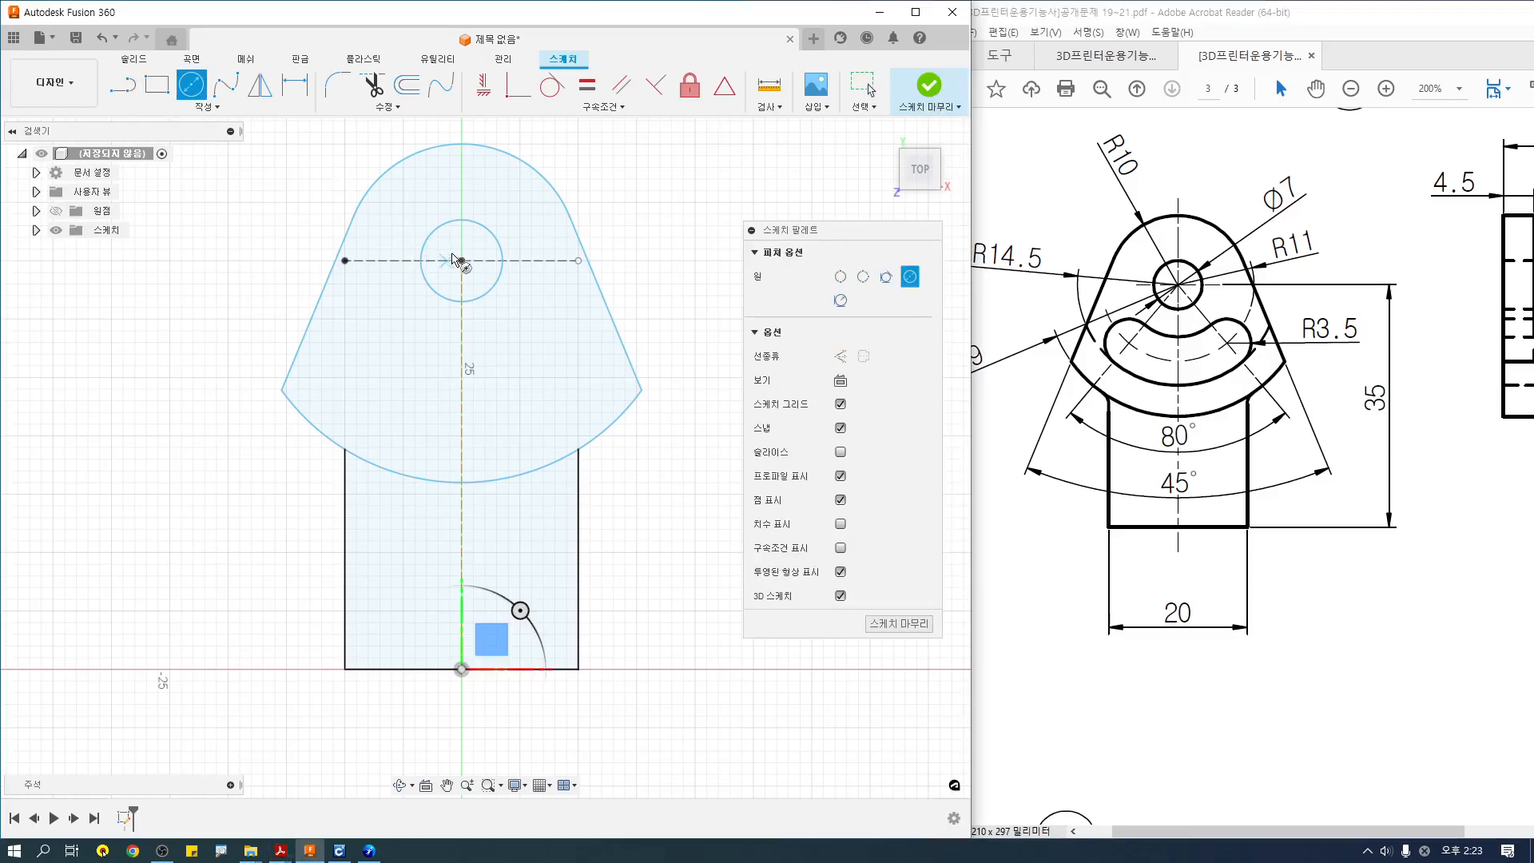
click(461, 260)
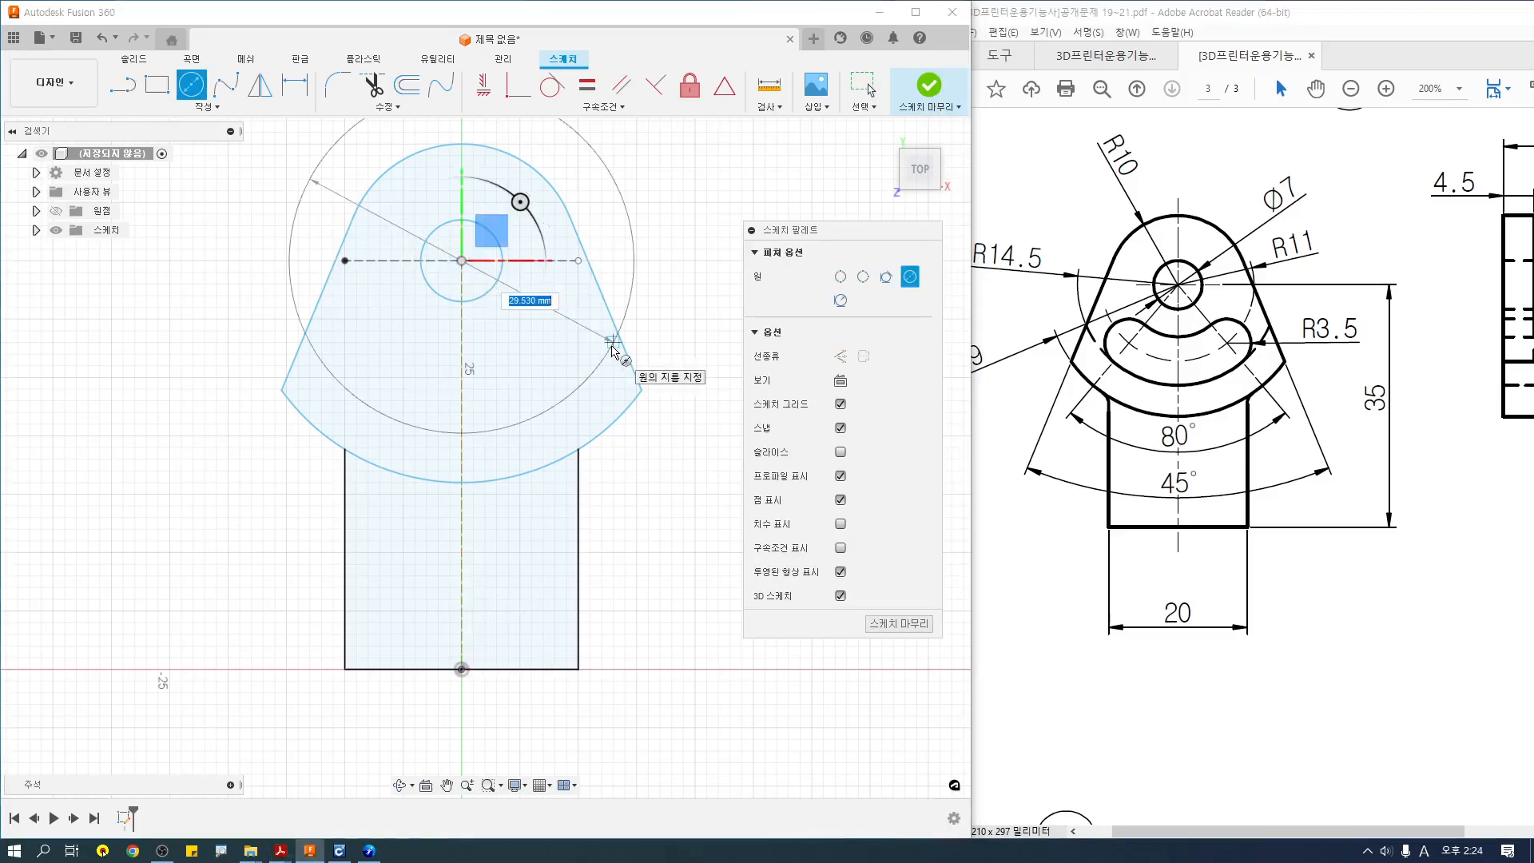
text(11*2)
key(Tab)
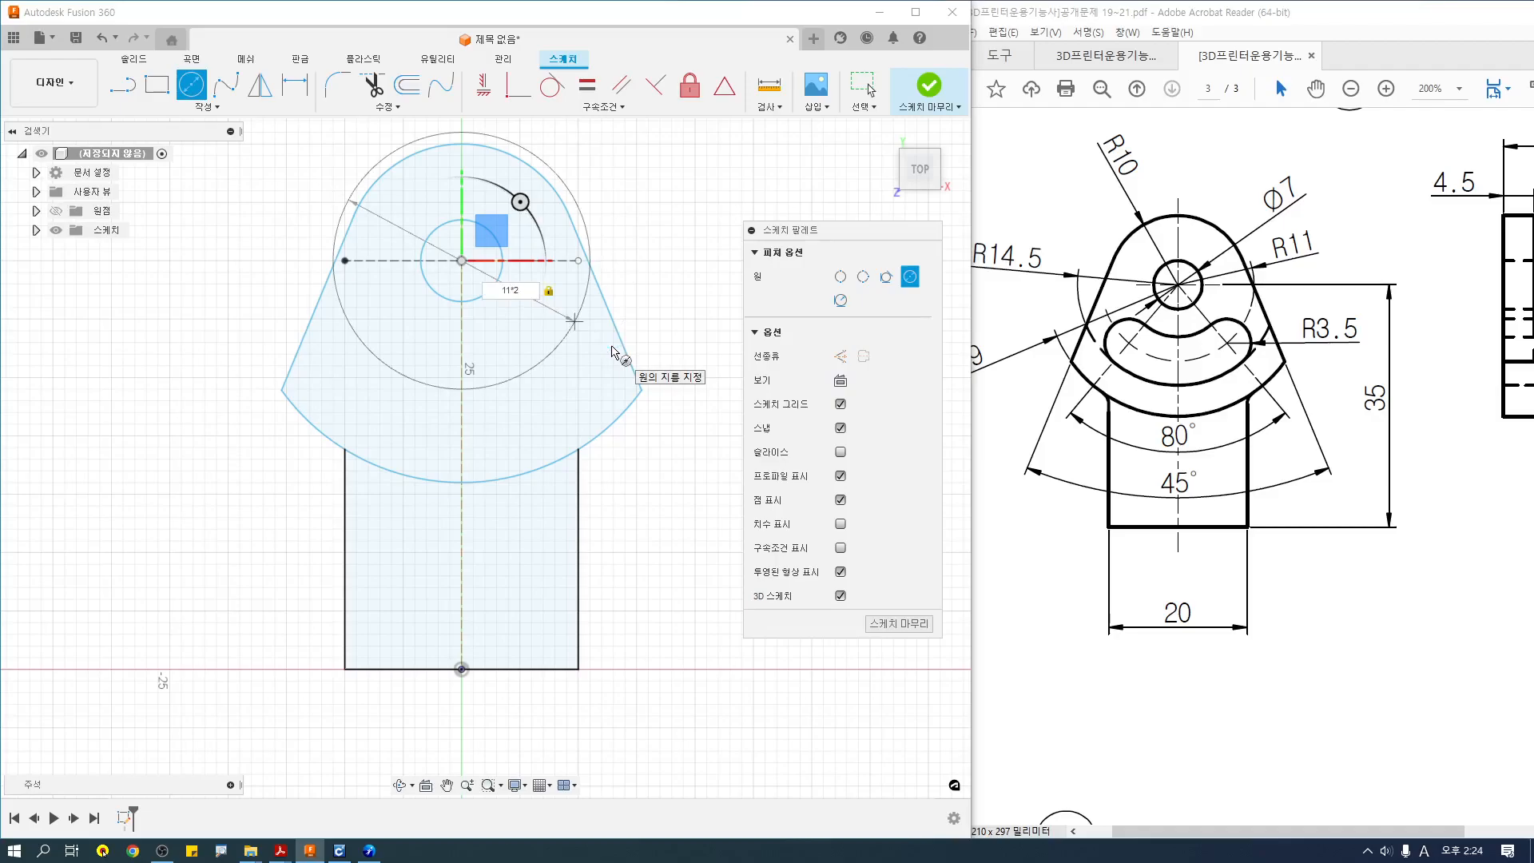
key(Return)
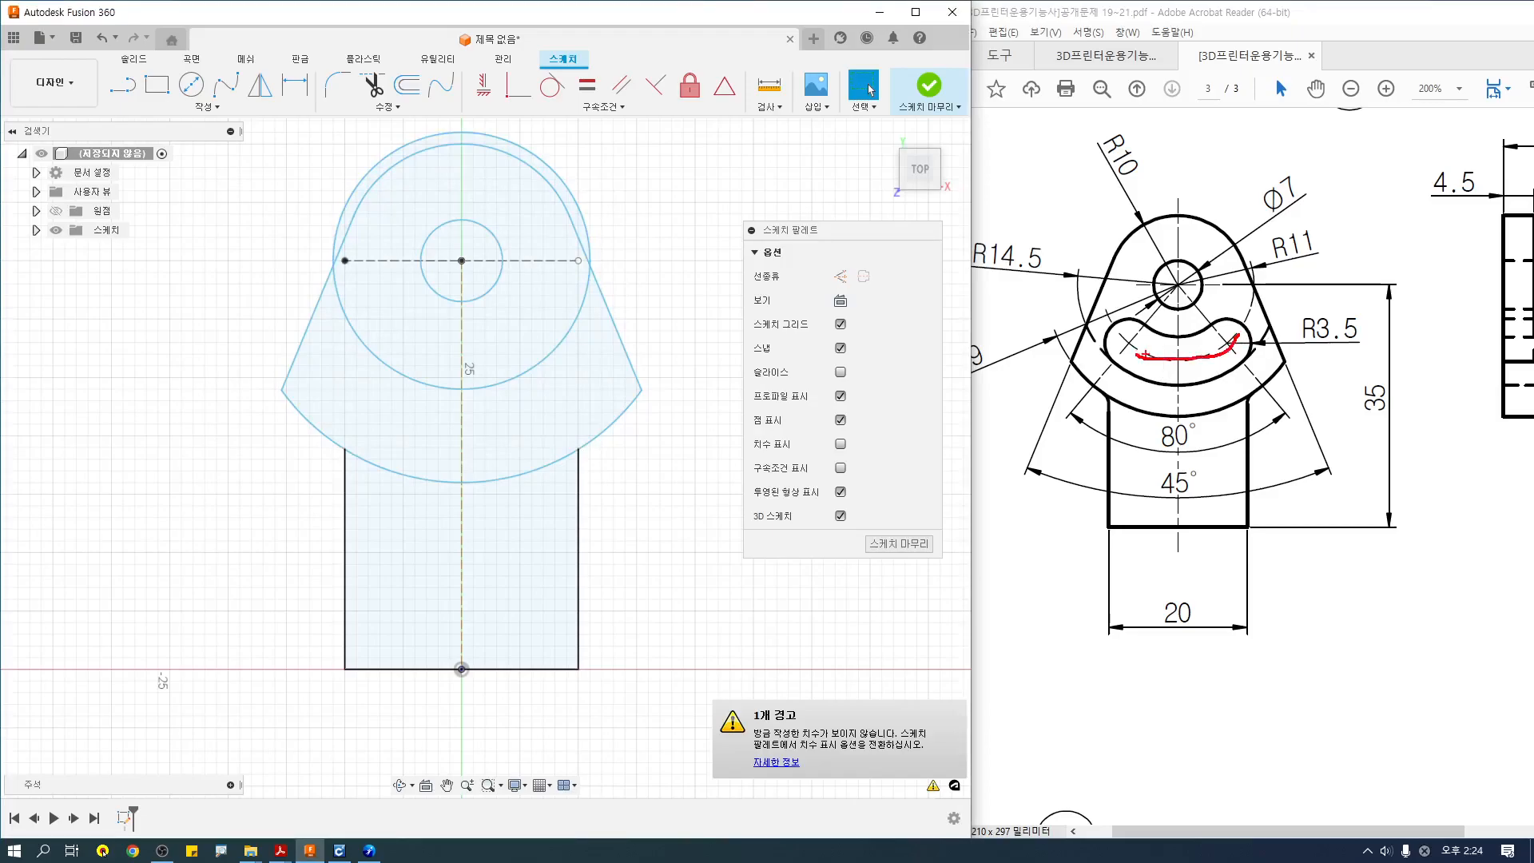
key(Escape)
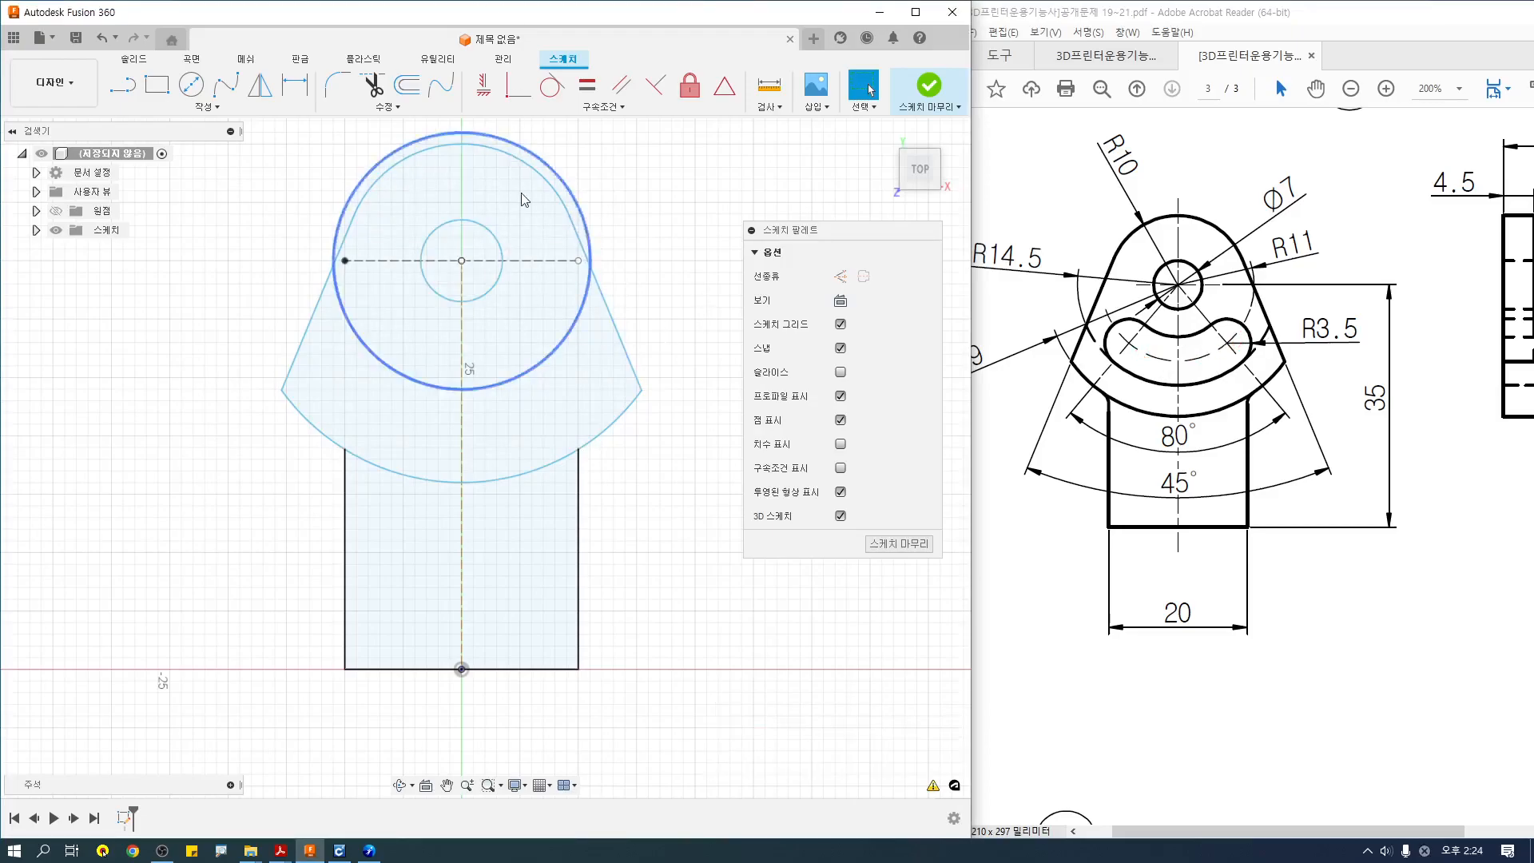
Show the sketch dimensions and open the new circle's diameter expression, leaving its value as entered.
click(840, 444)
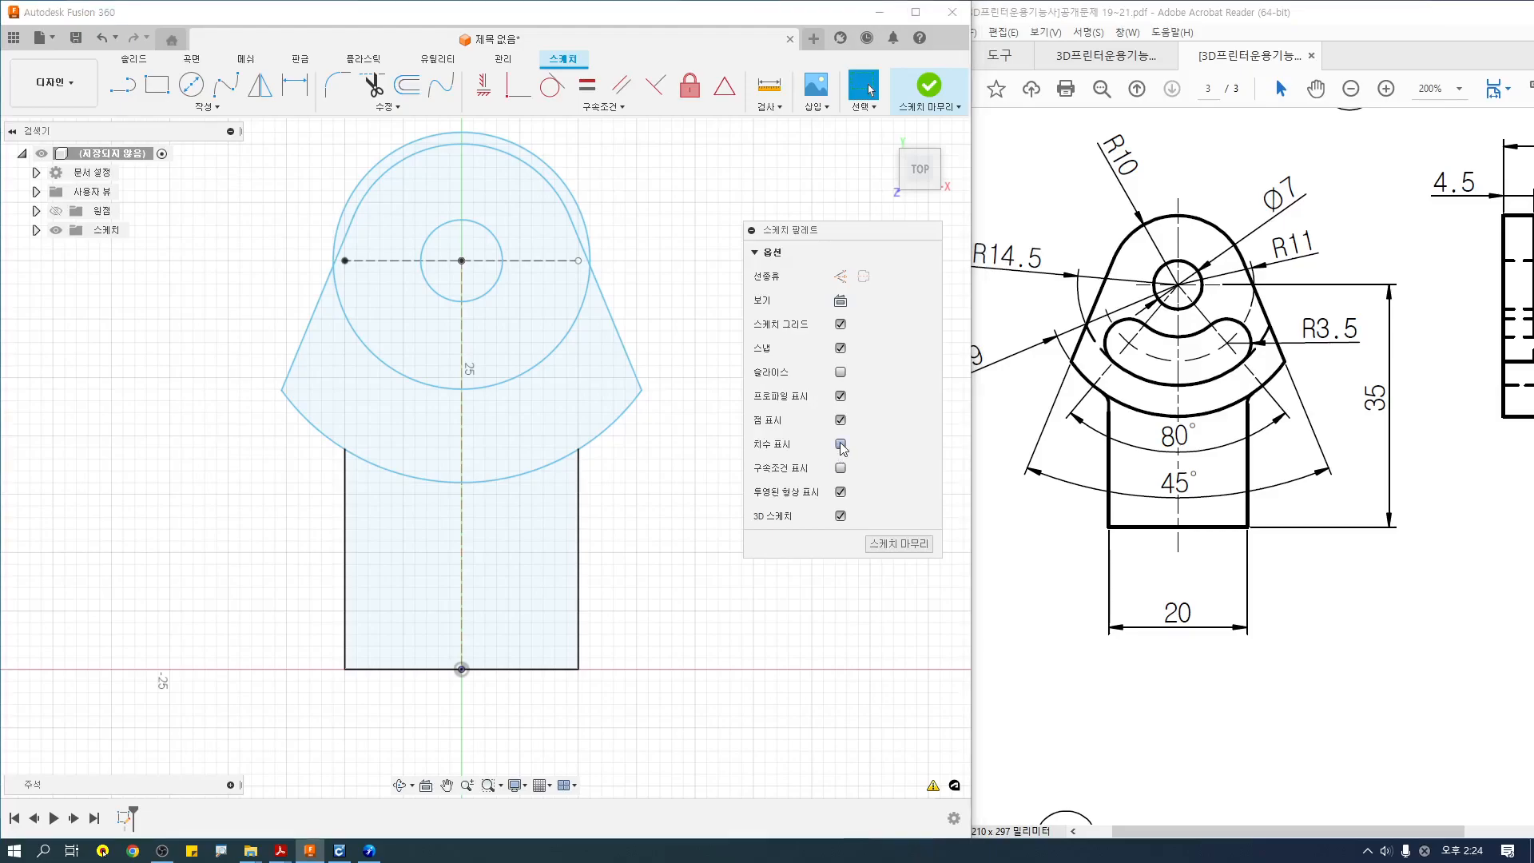
double_click(533, 297)
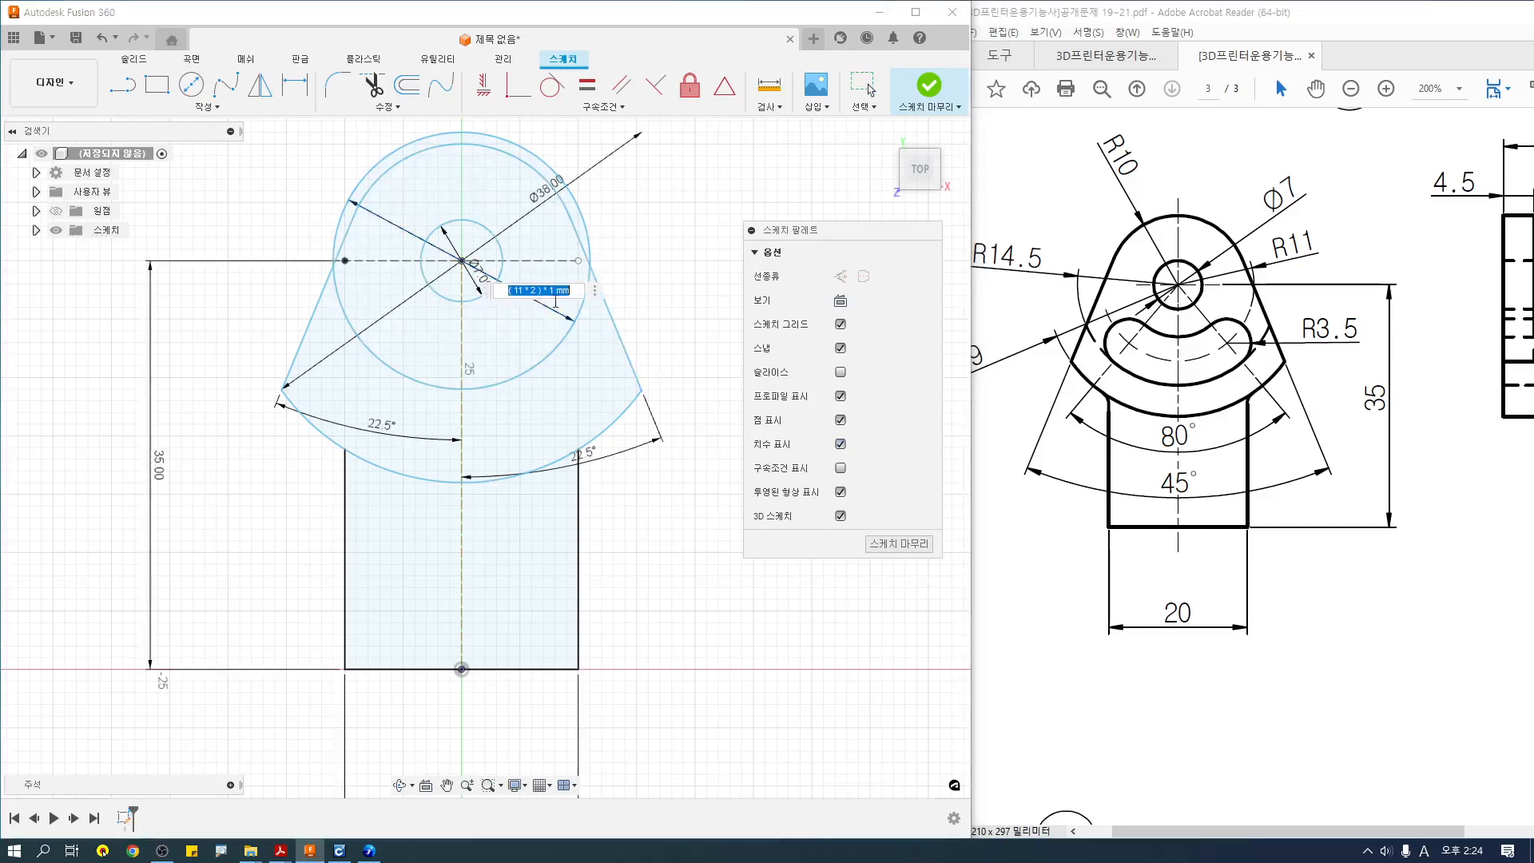
text(1)
key(Escape)
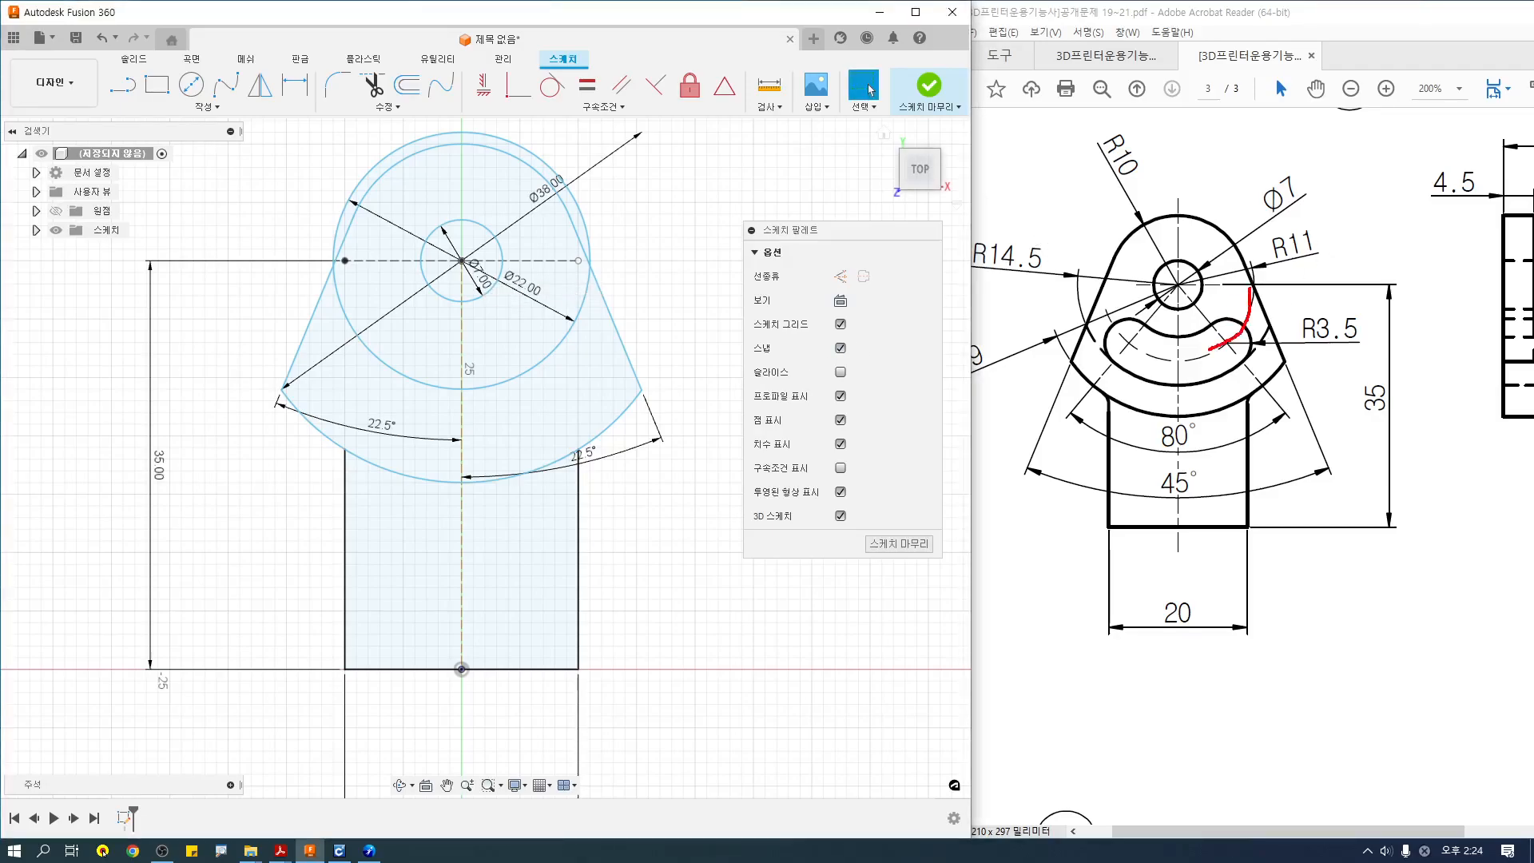
drag(1135, 318, 1136, 326)
Hide the sketch dimensions and draw a line about 15.6 mm long from the hole centre, slanting down to the left.
key(l)
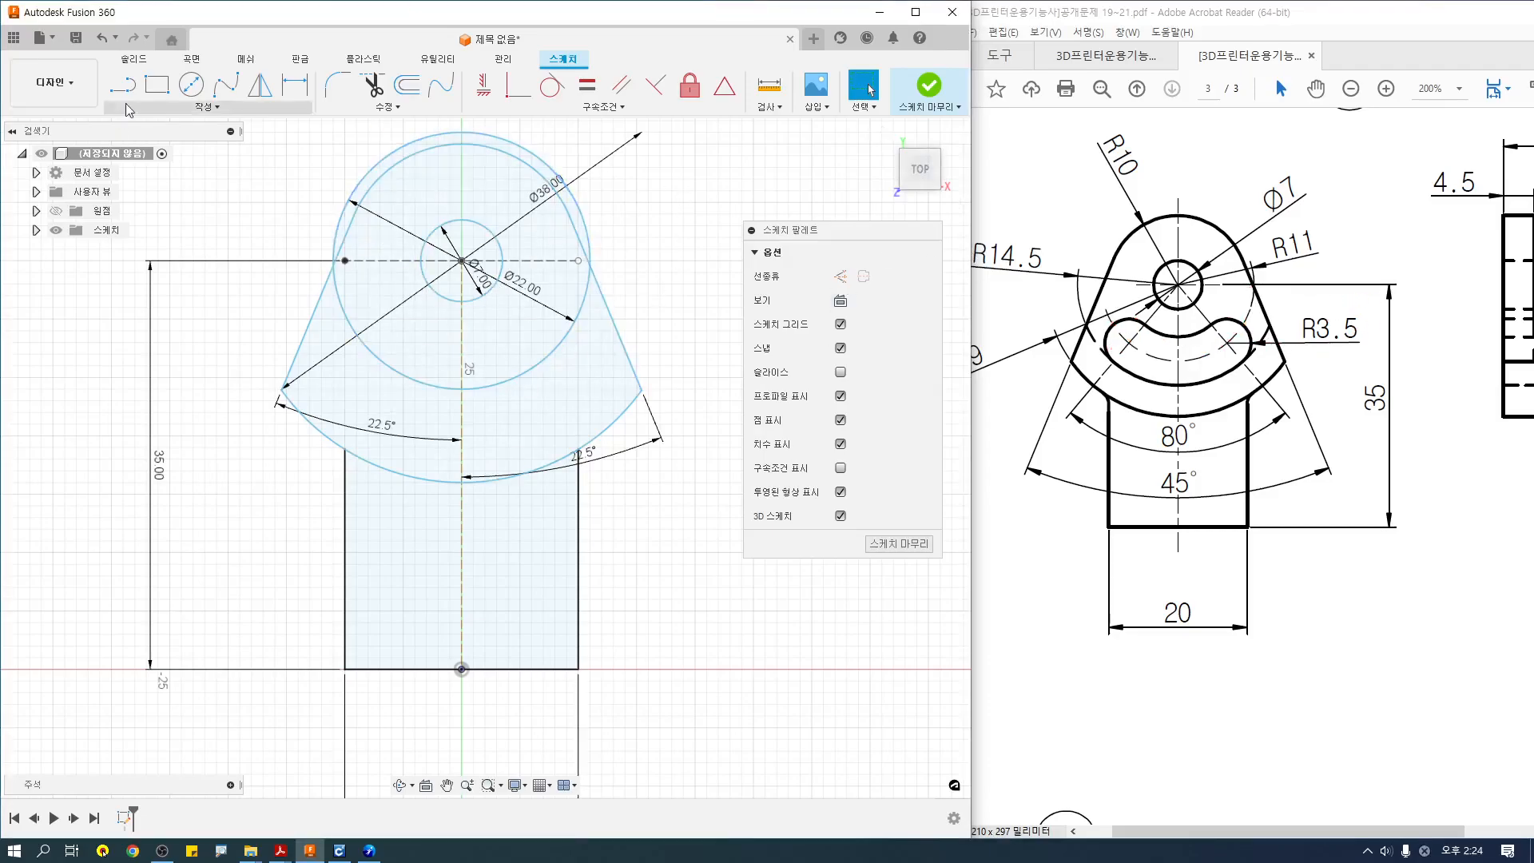
click(461, 669)
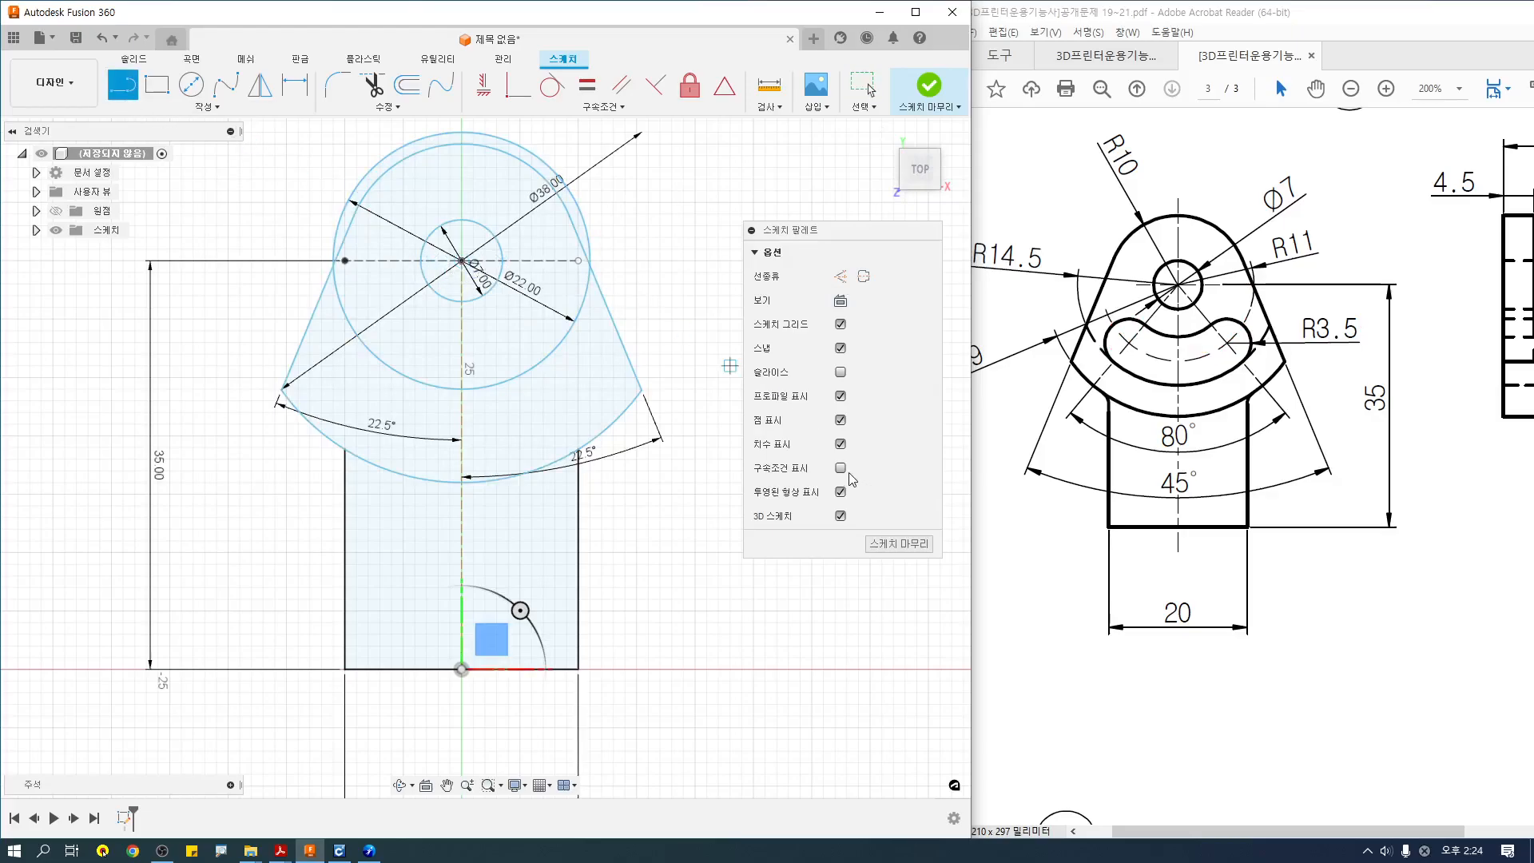
click(840, 444)
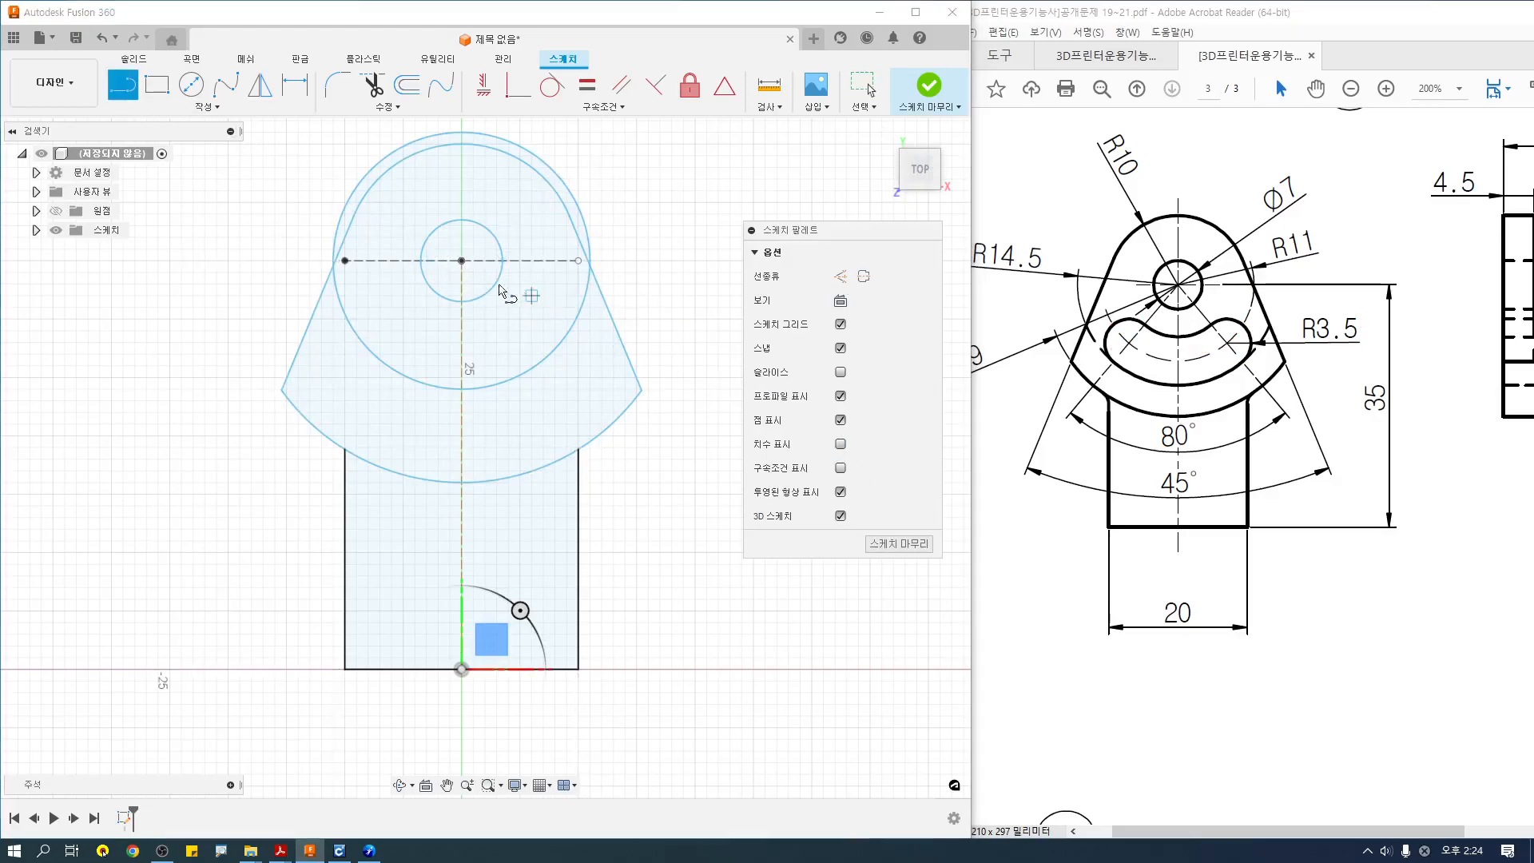
click(460, 260)
click(344, 400)
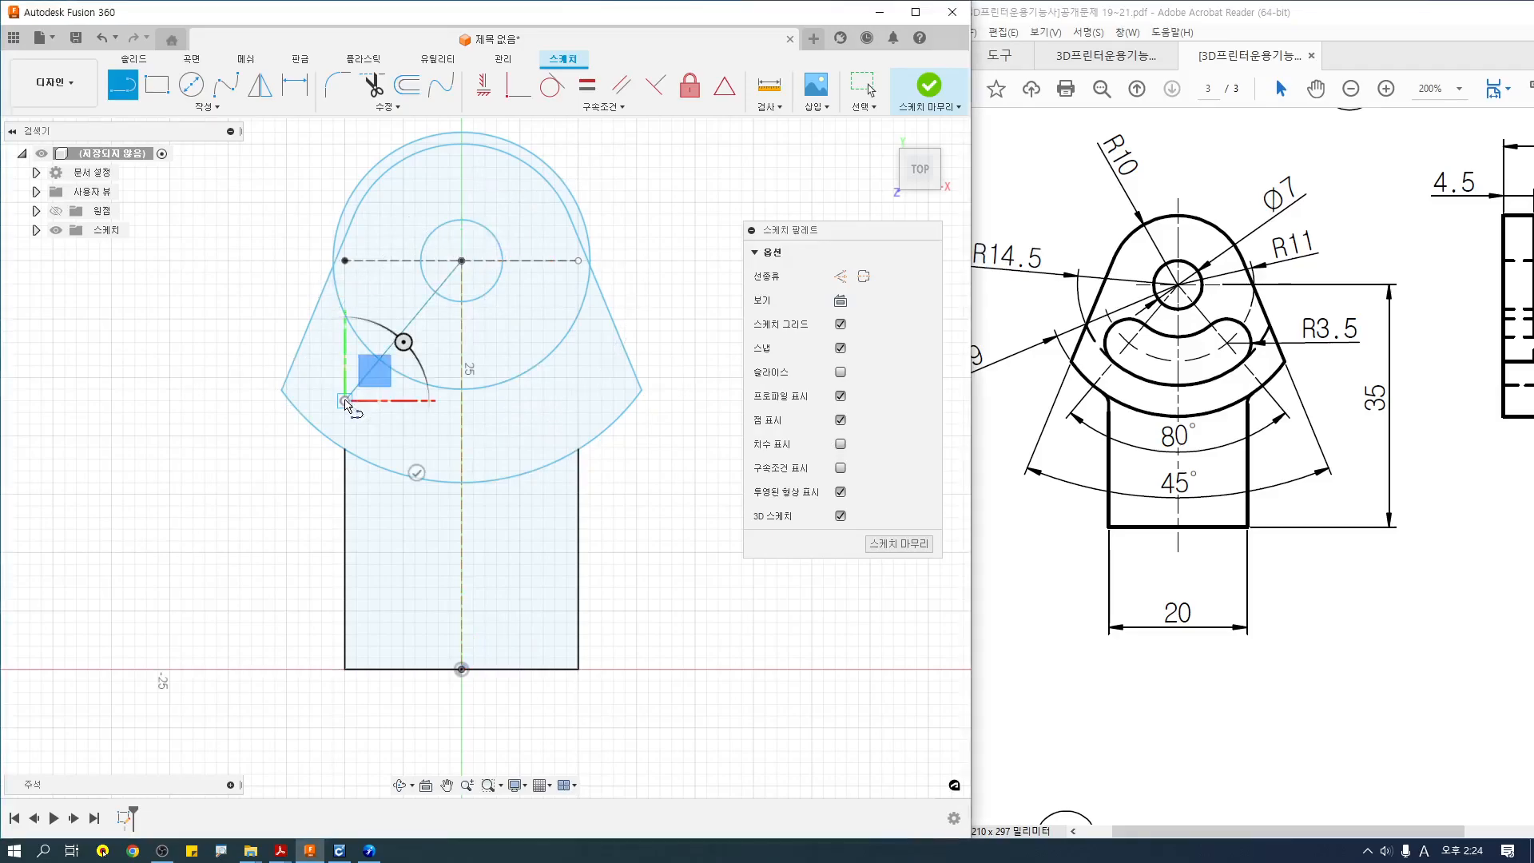
key(Escape)
Set the angle between the slanted line and the vertical centre line to 40° and show the sketch dimensions.
click(295, 84)
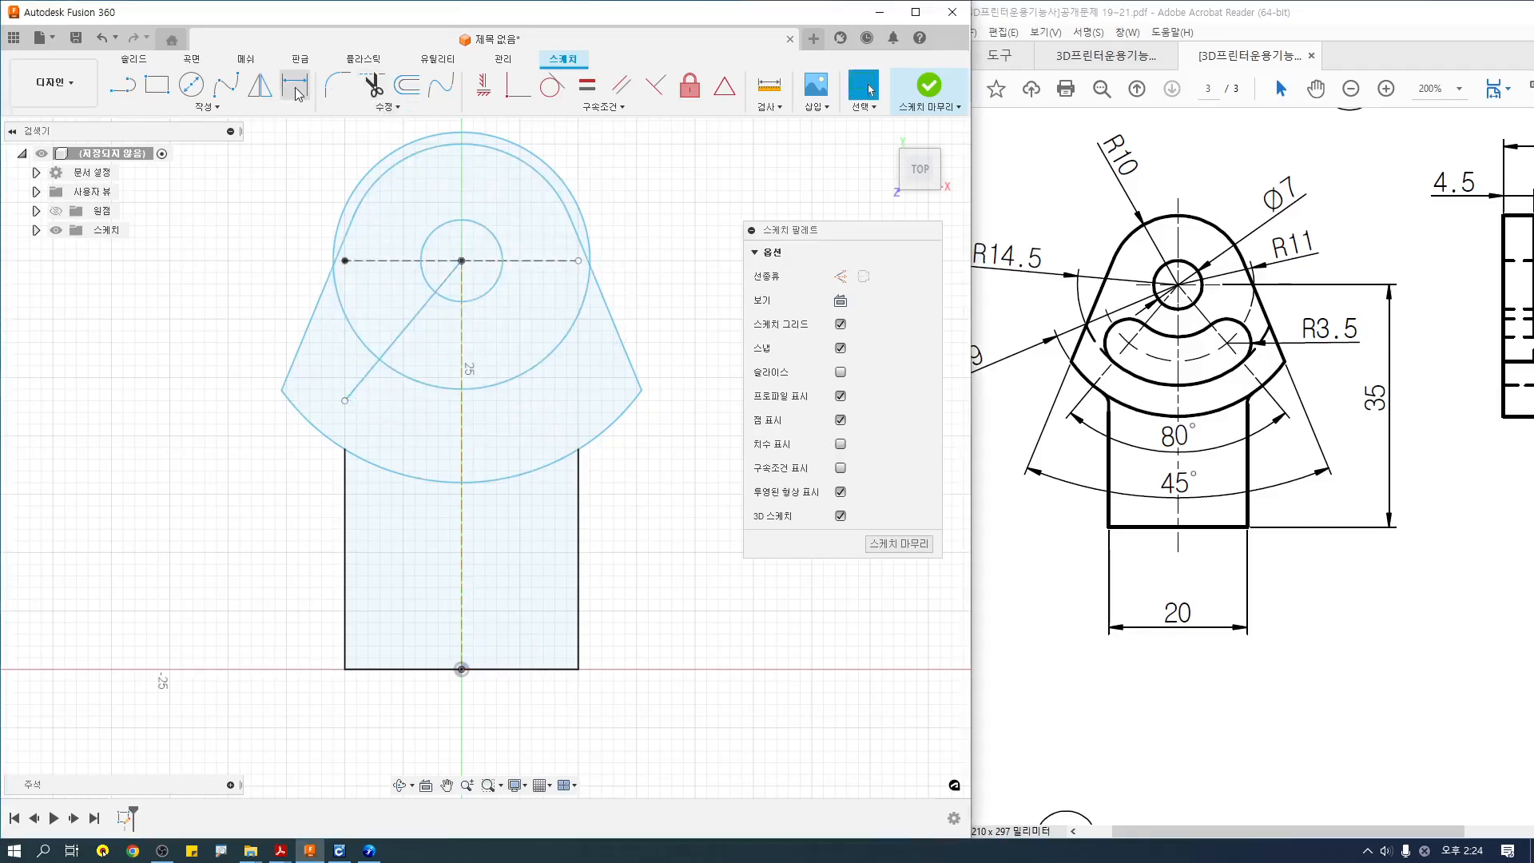
click(399, 337)
click(461, 419)
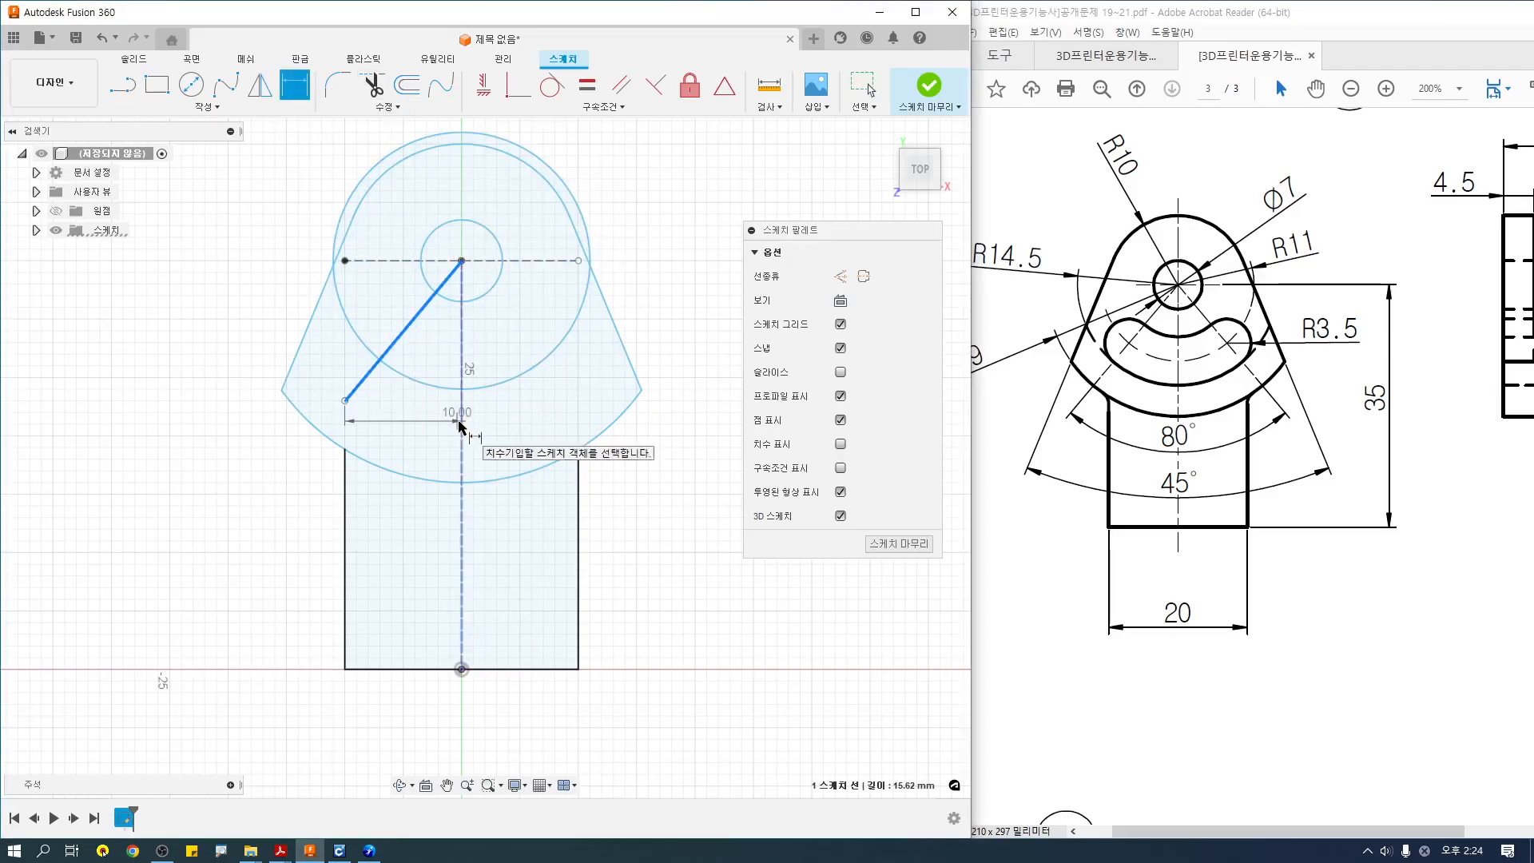
click(415, 429)
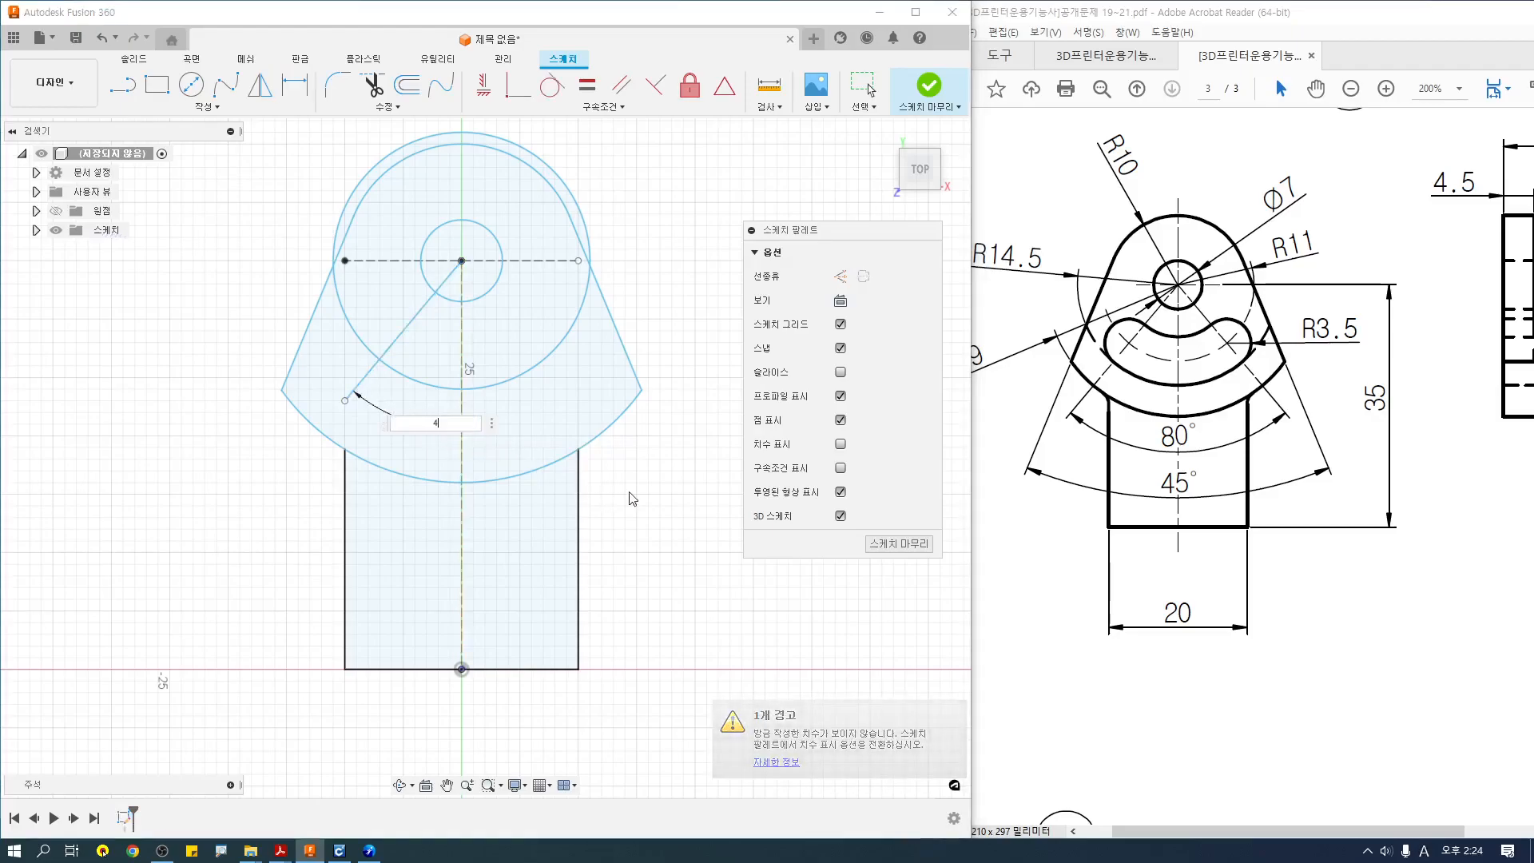
key(Return)
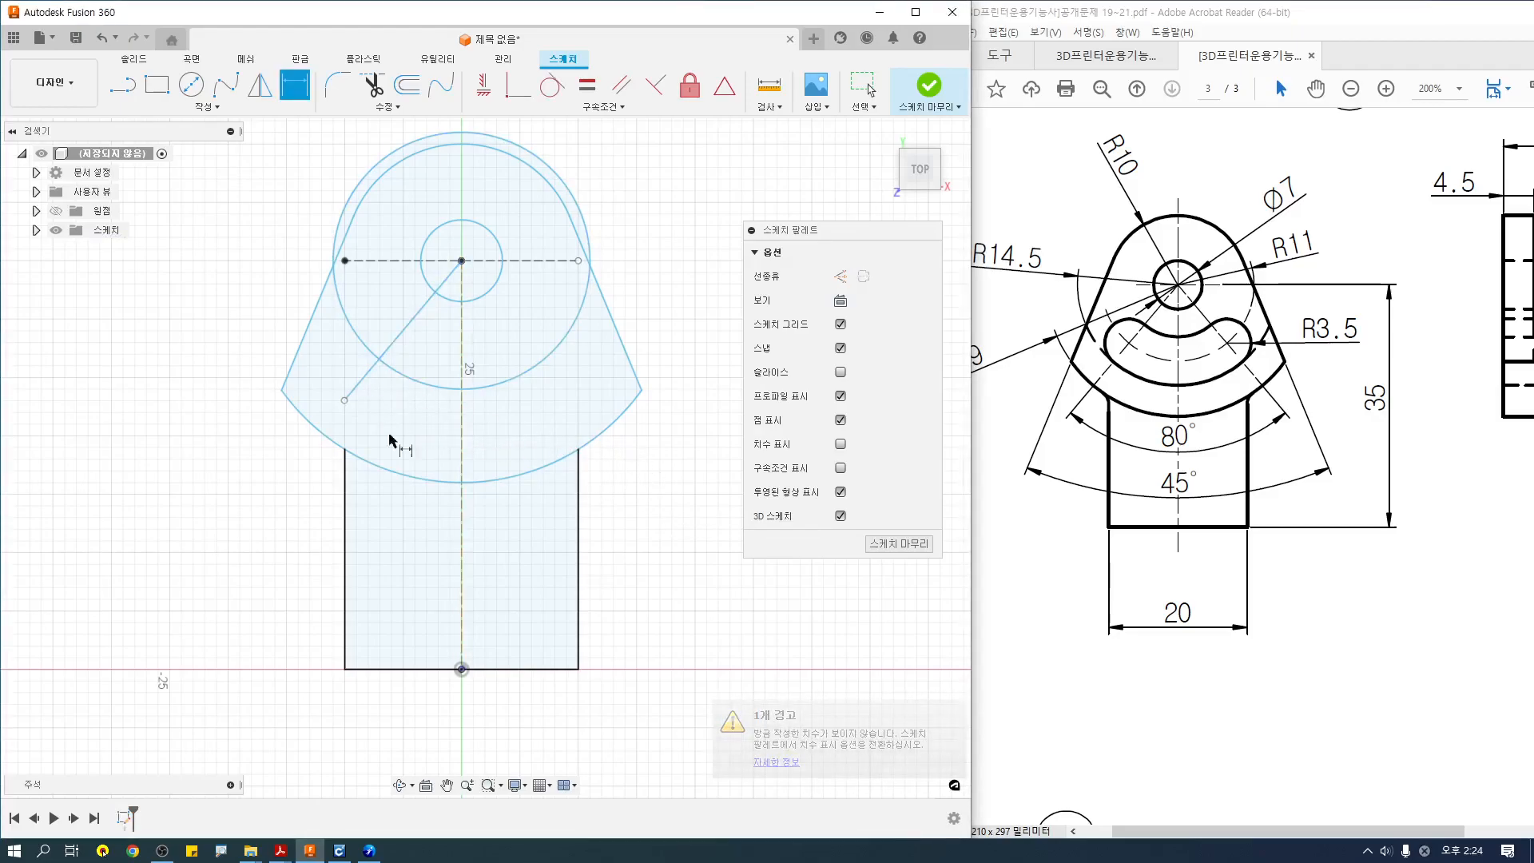
click(840, 444)
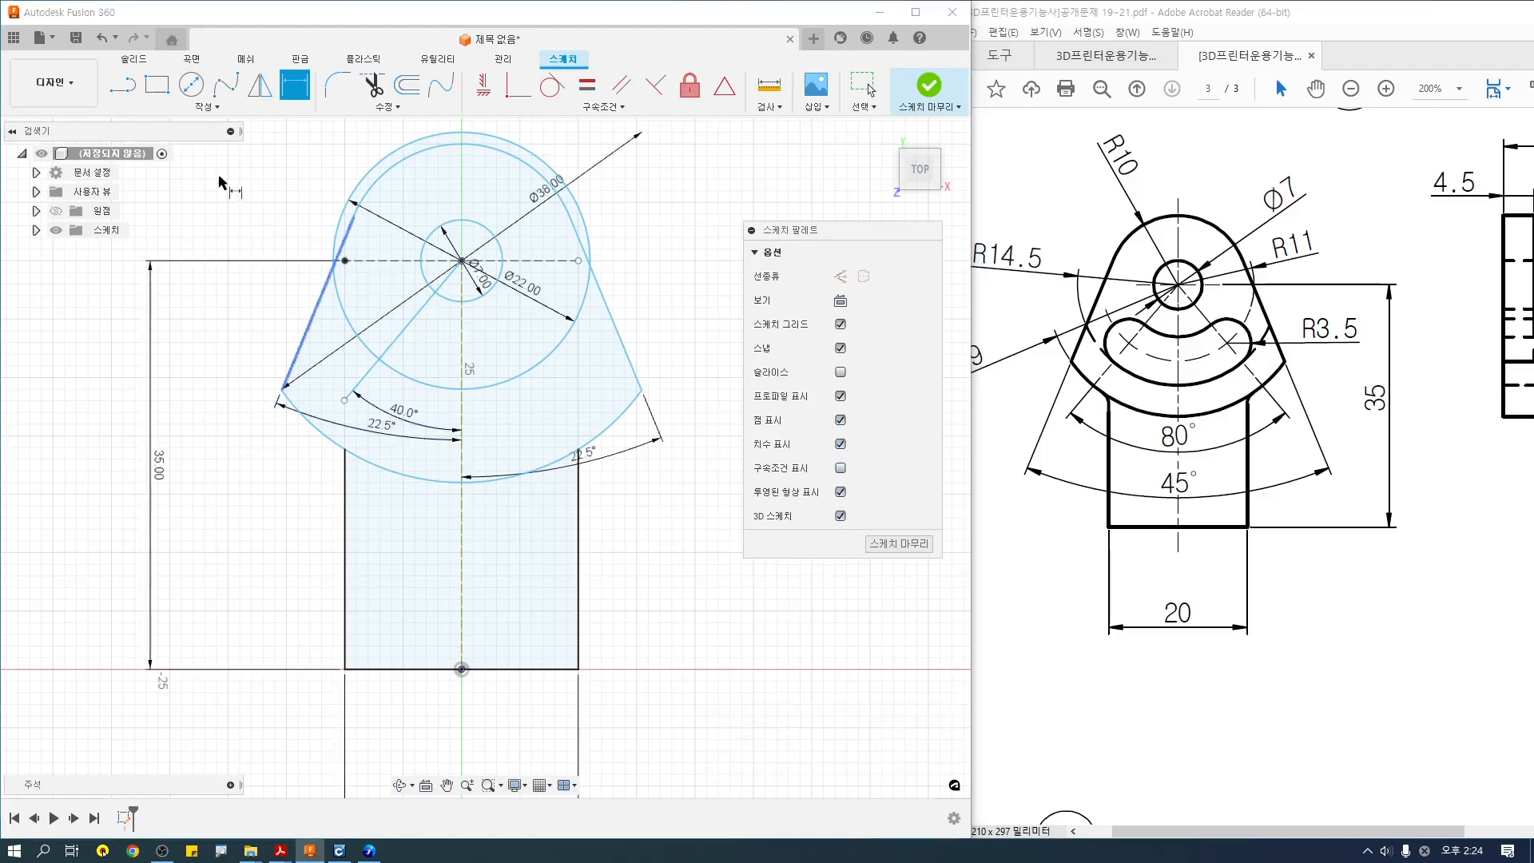
Draw a second line about 16 mm long from the hole centre, slanting down to the right.
click(122, 84)
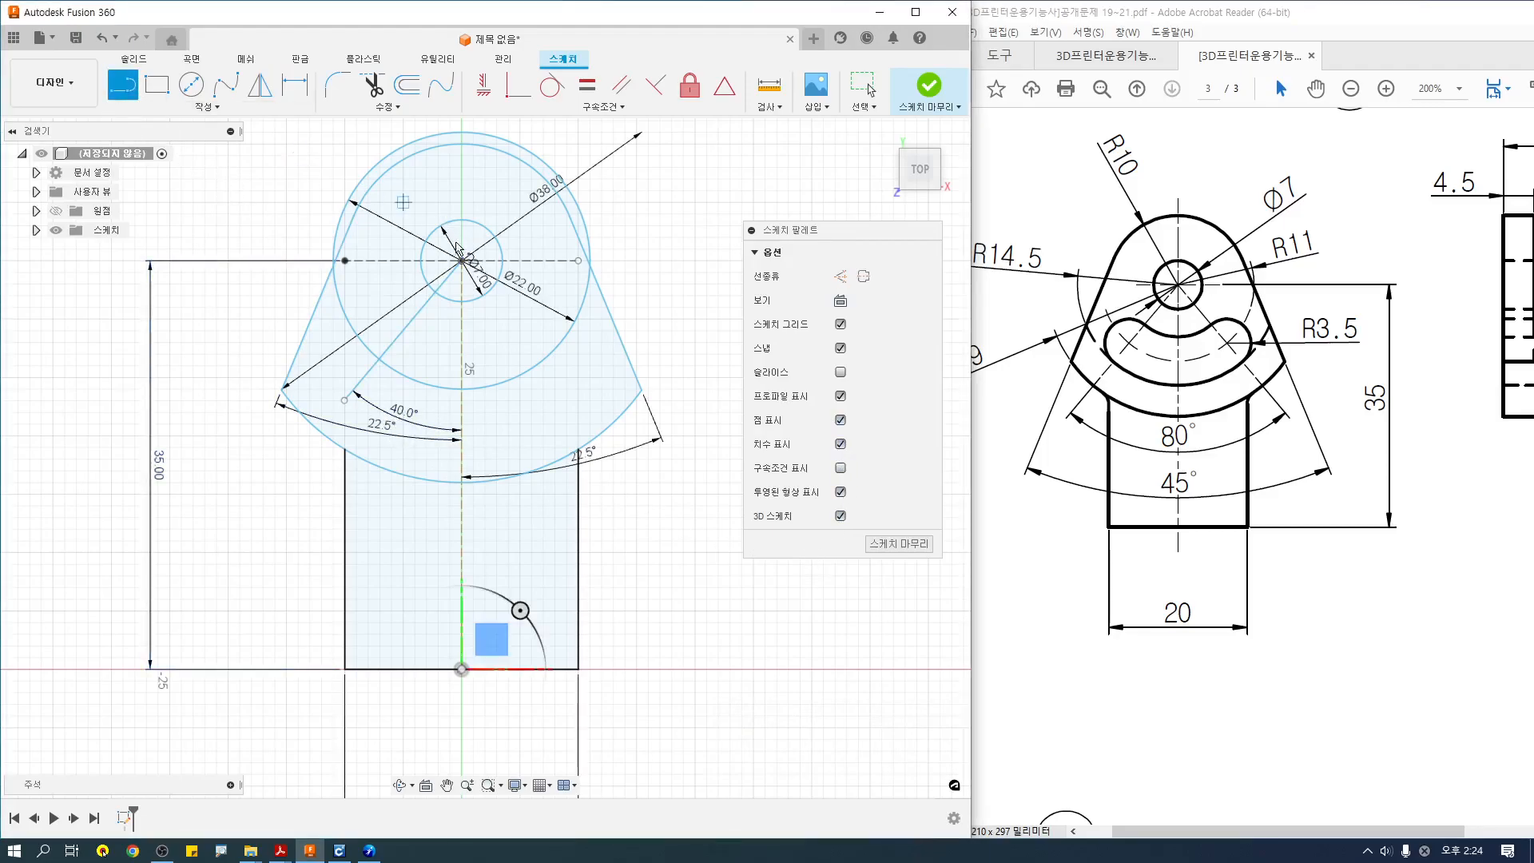
click(462, 261)
click(577, 412)
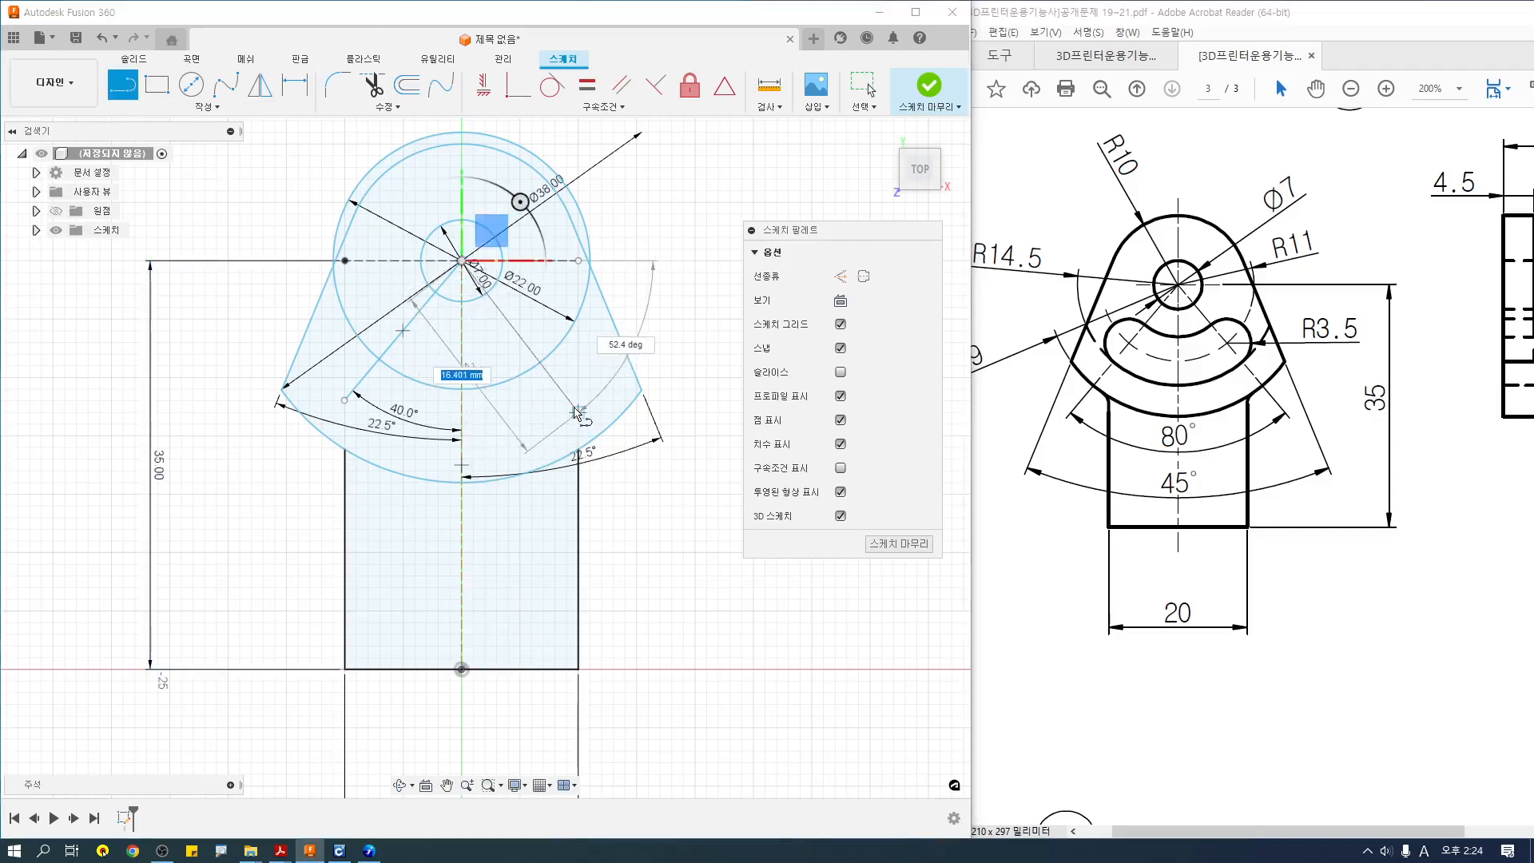
key(Escape)
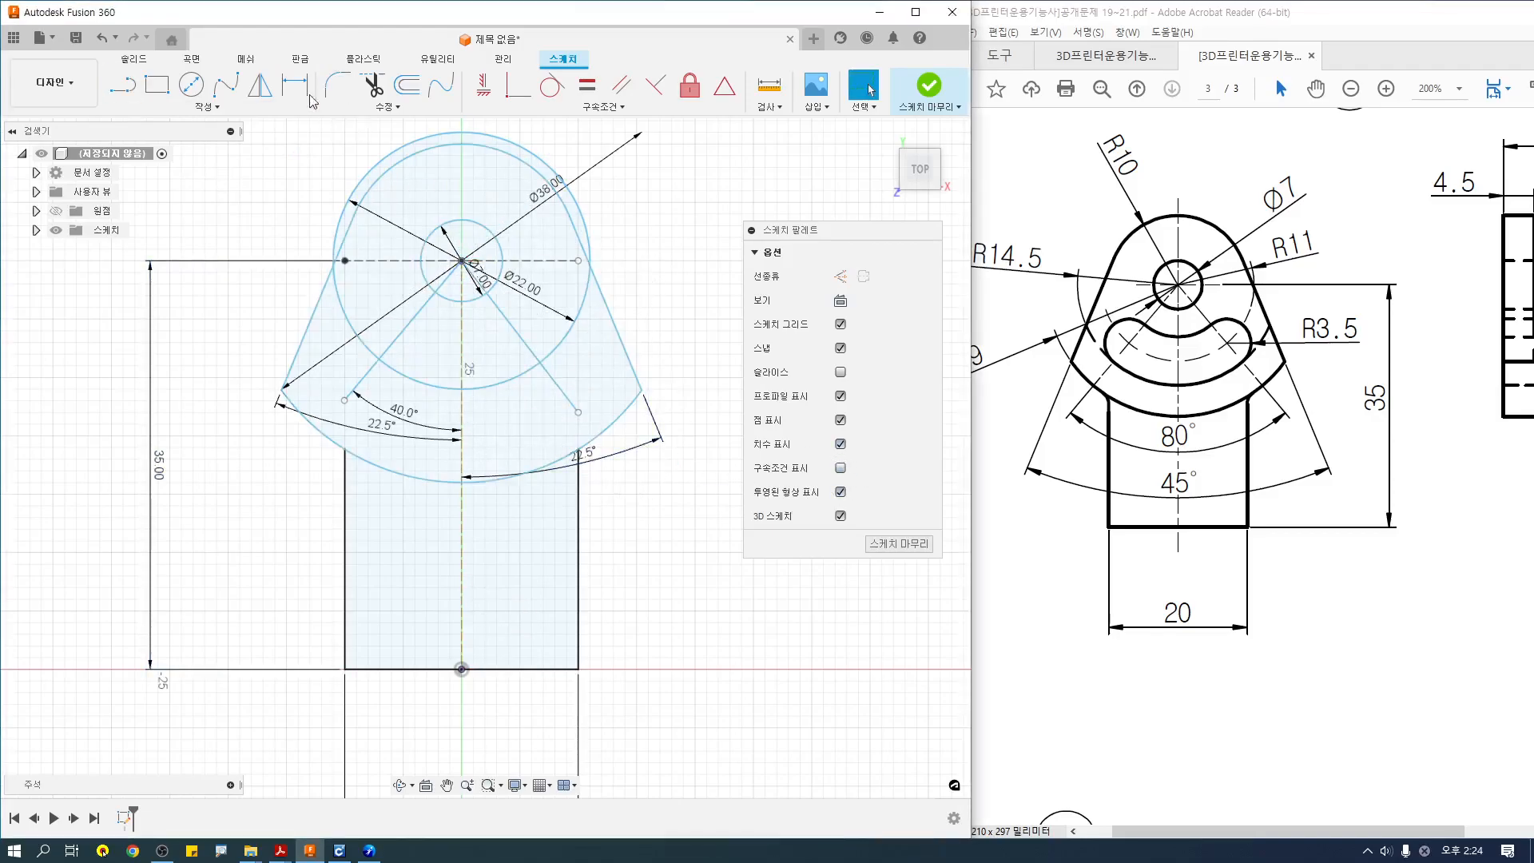
Set the angle between the right slanted line and the vertical centre line to 40°.
click(295, 85)
click(464, 413)
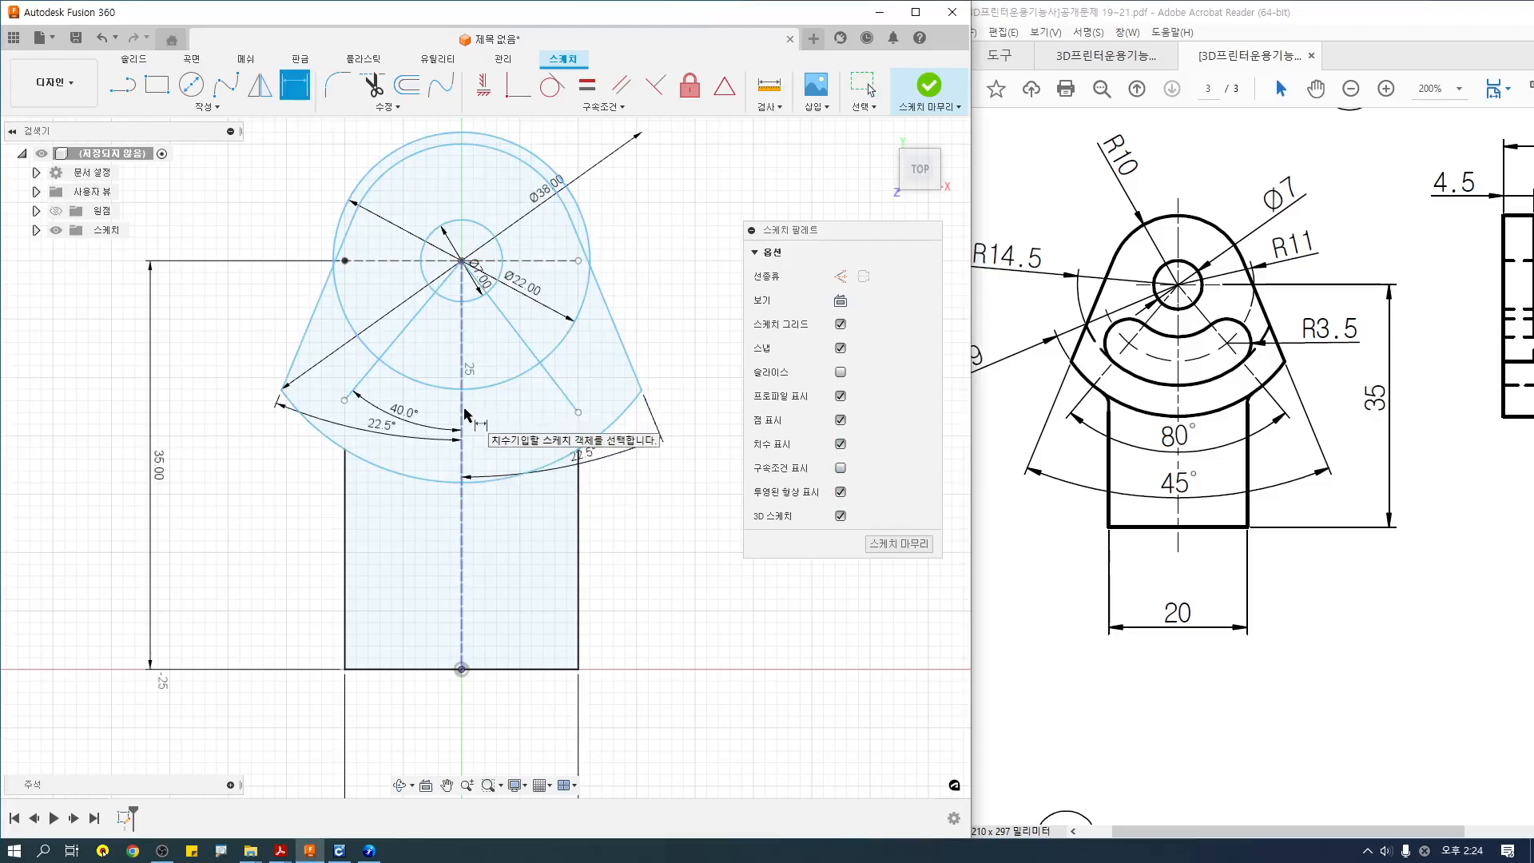
click(553, 386)
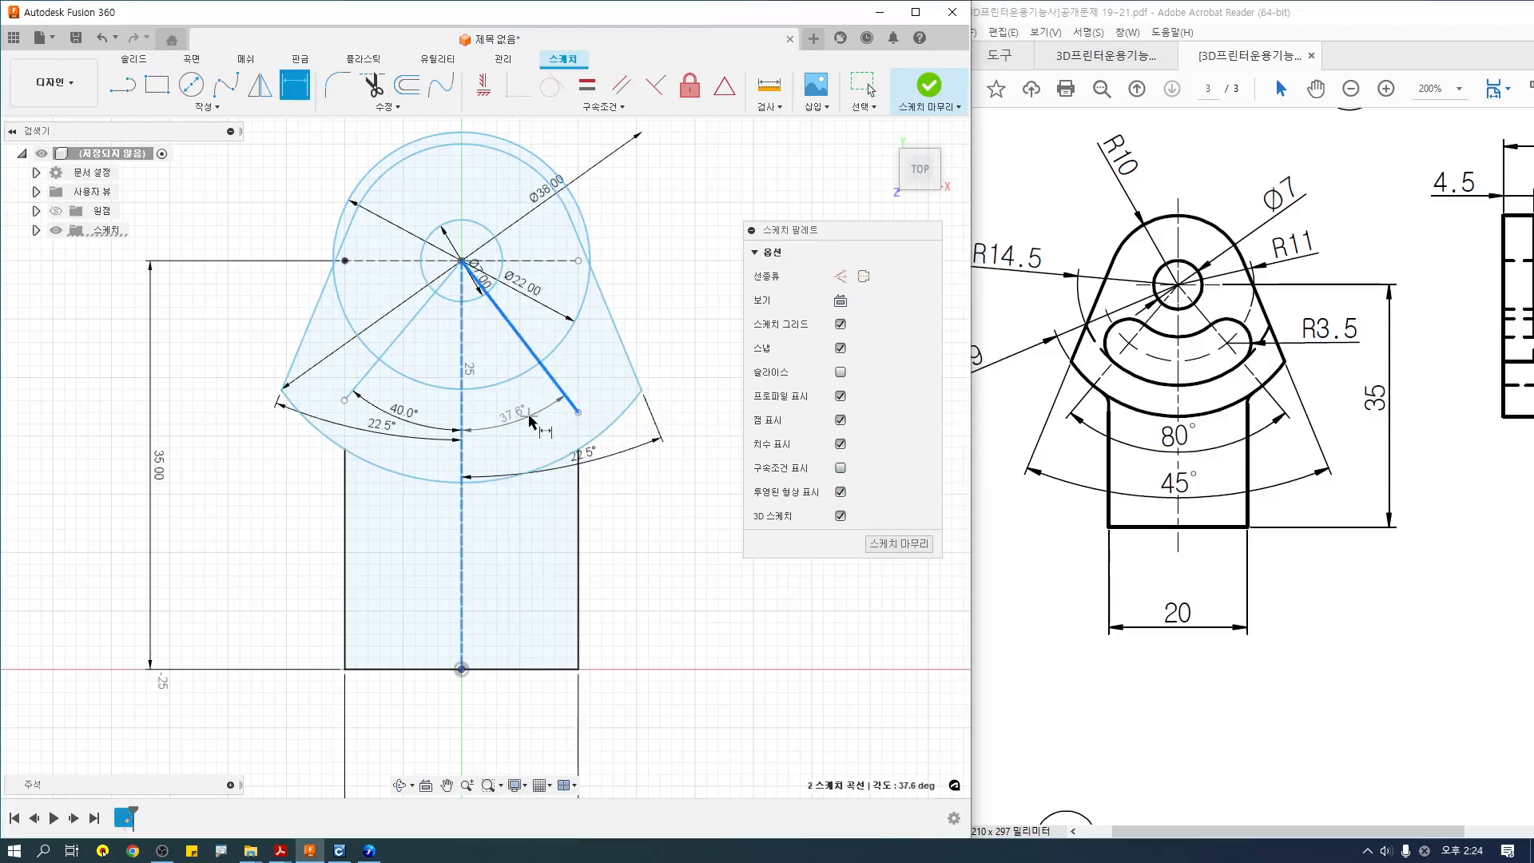
click(550, 415)
text(40)
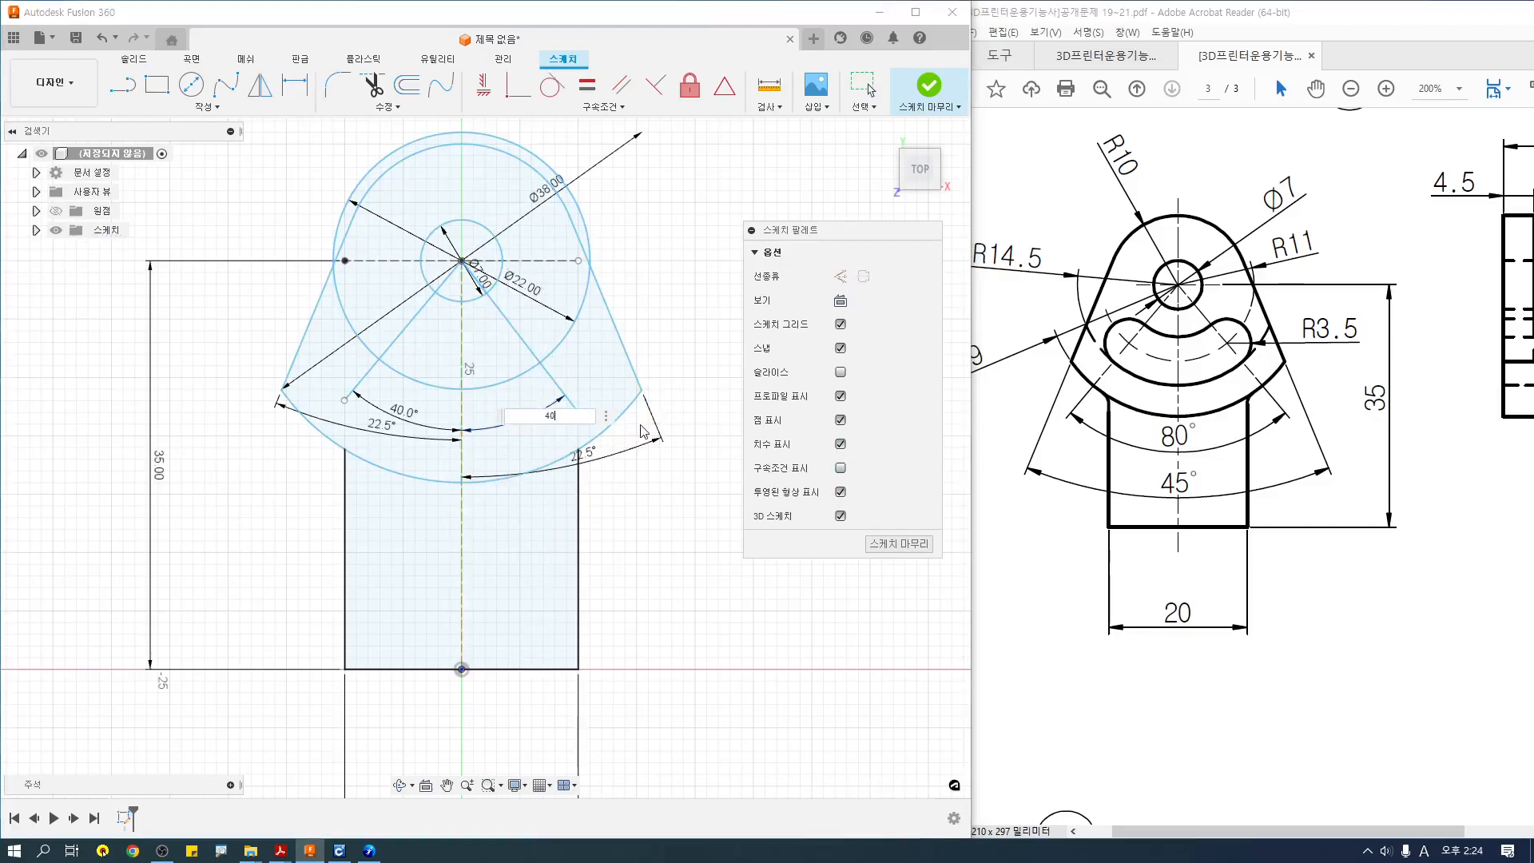
key(Return)
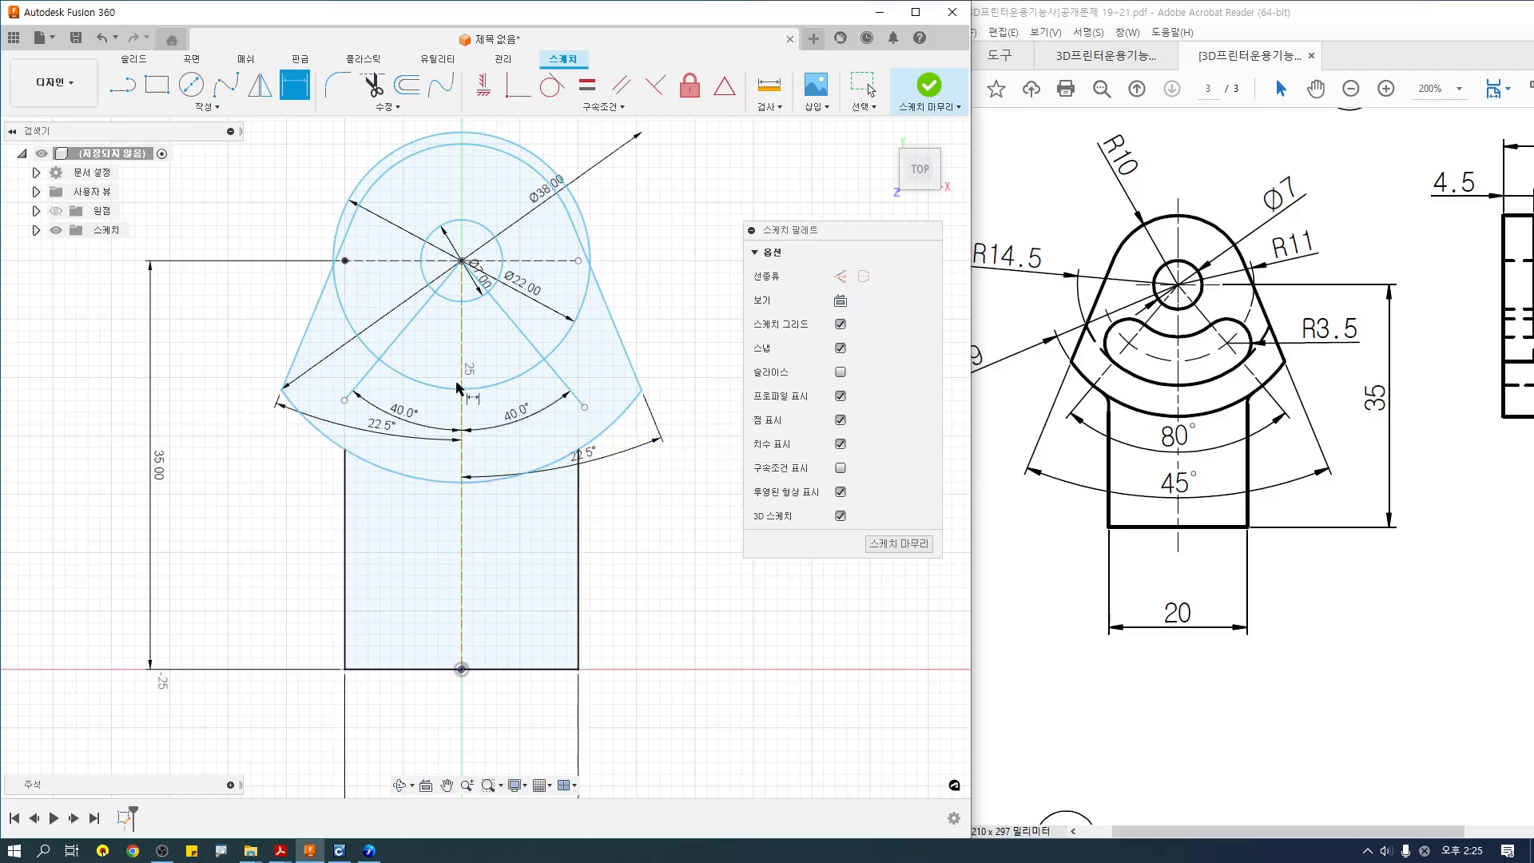
key(Escape)
Delete the right slanted line running from the hole centre.
click(547, 367)
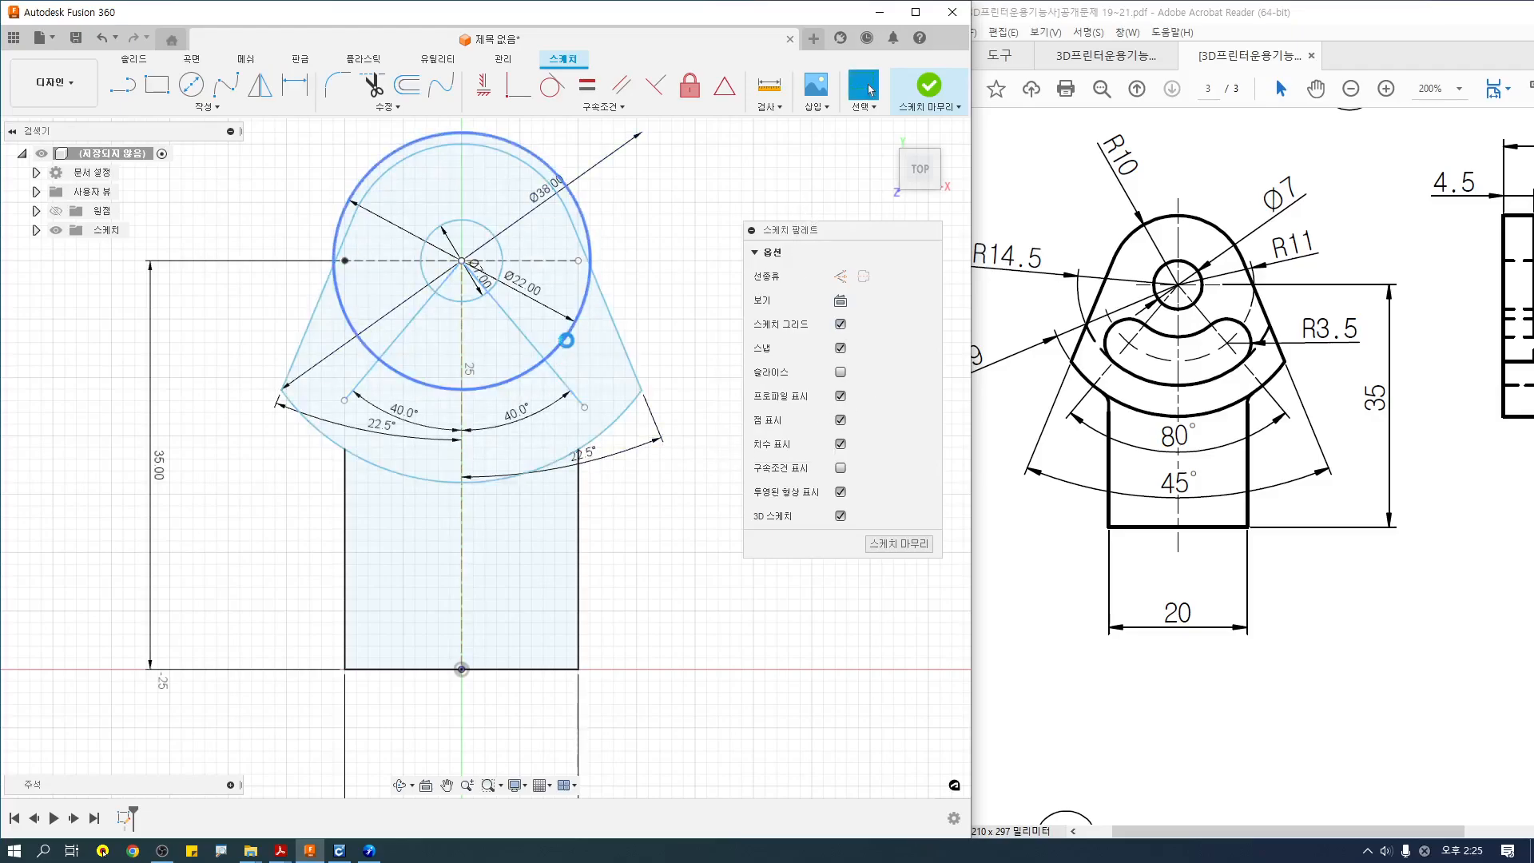
click(561, 383)
key(Delete)
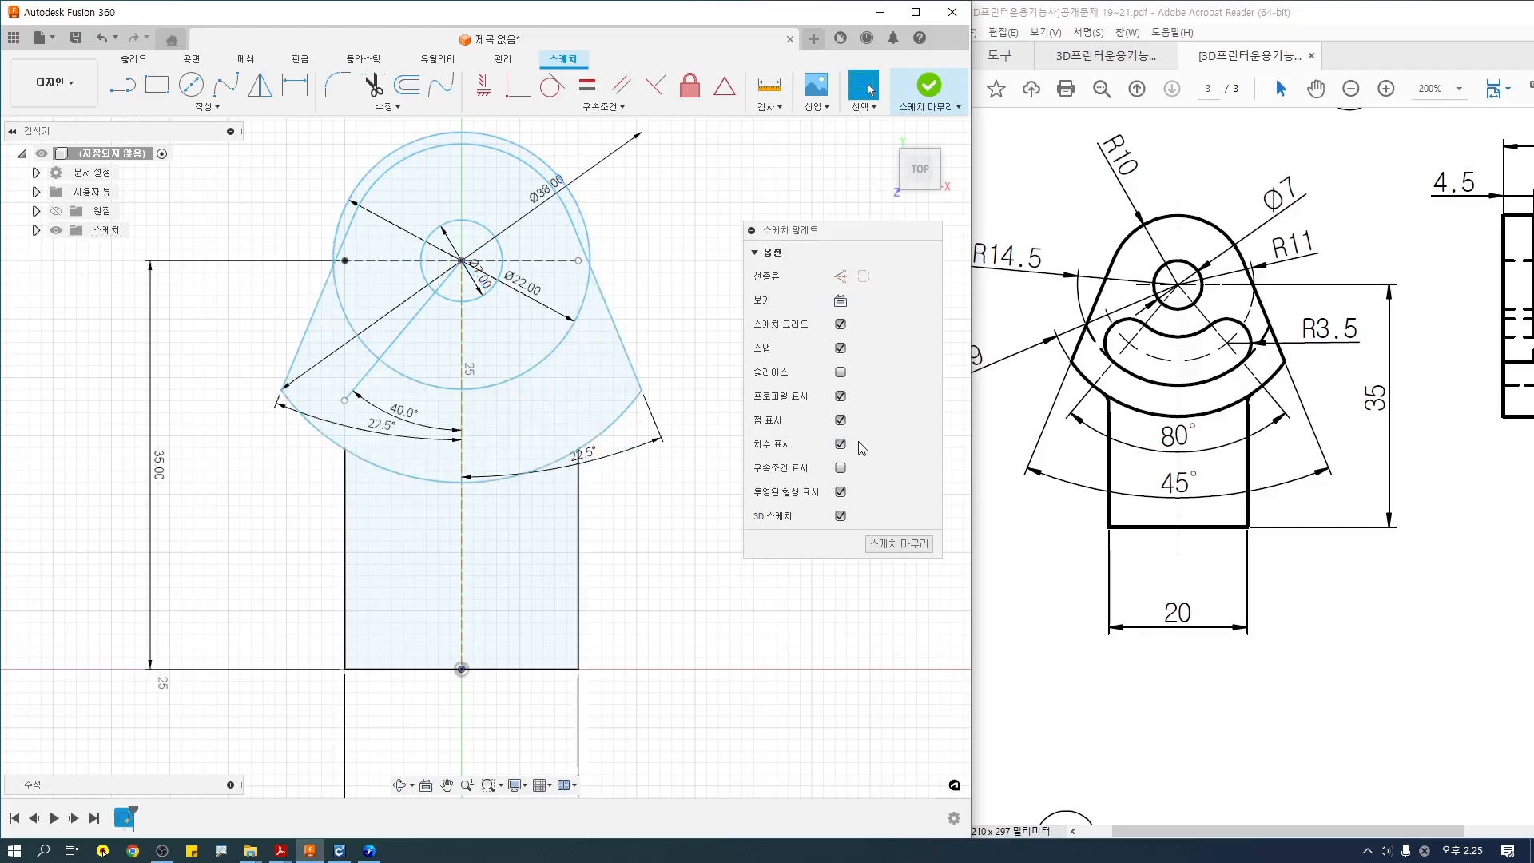
Hide the sketch dimensions and define a centre-point arc slot path around the hole centre, radius 11 mm from the slanted line, sweeping 80°.
click(839, 444)
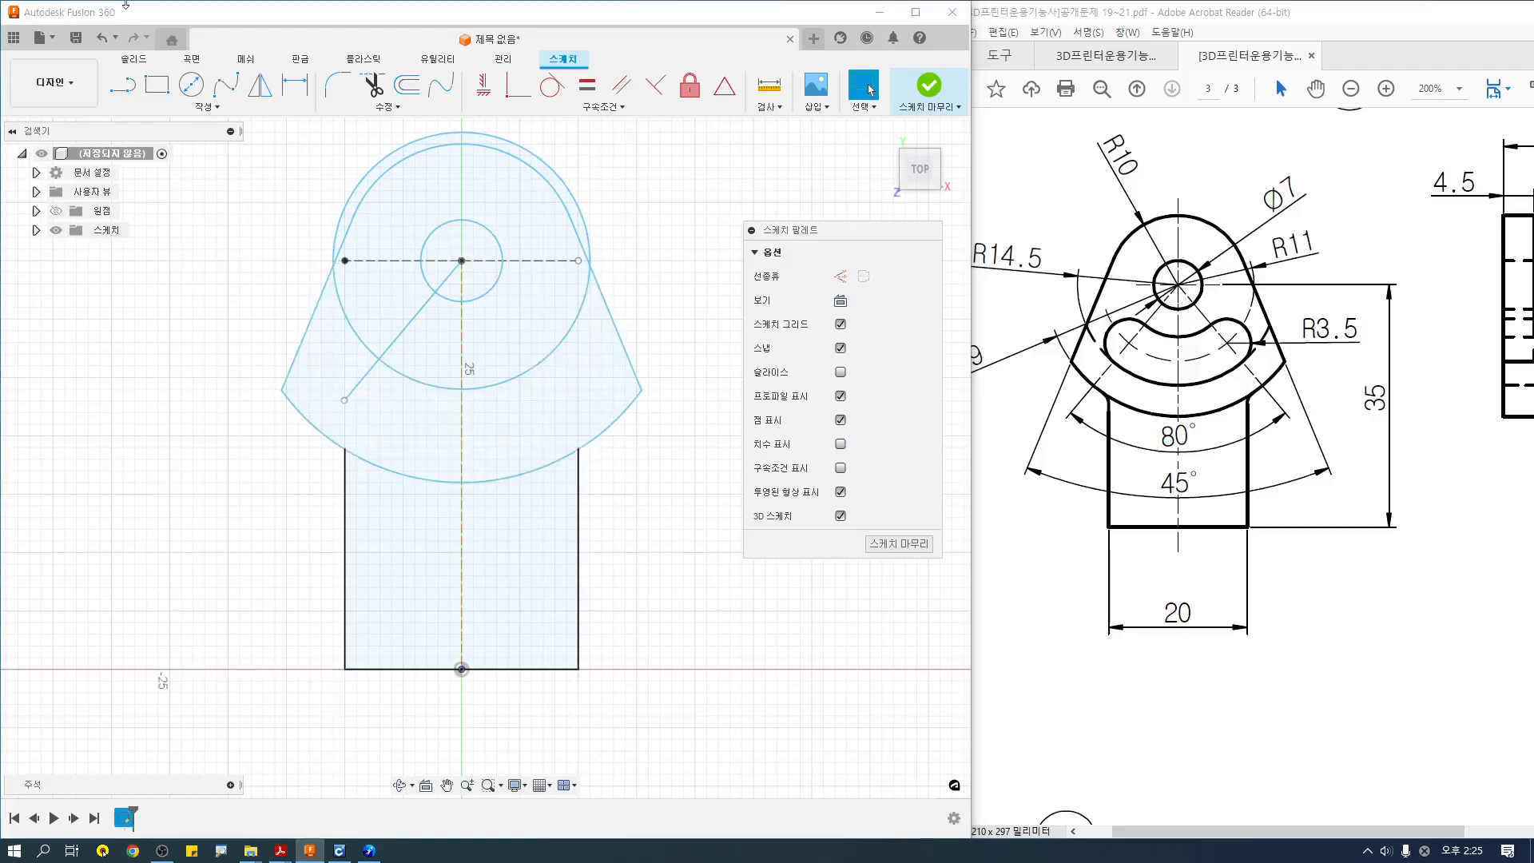
click(182, 108)
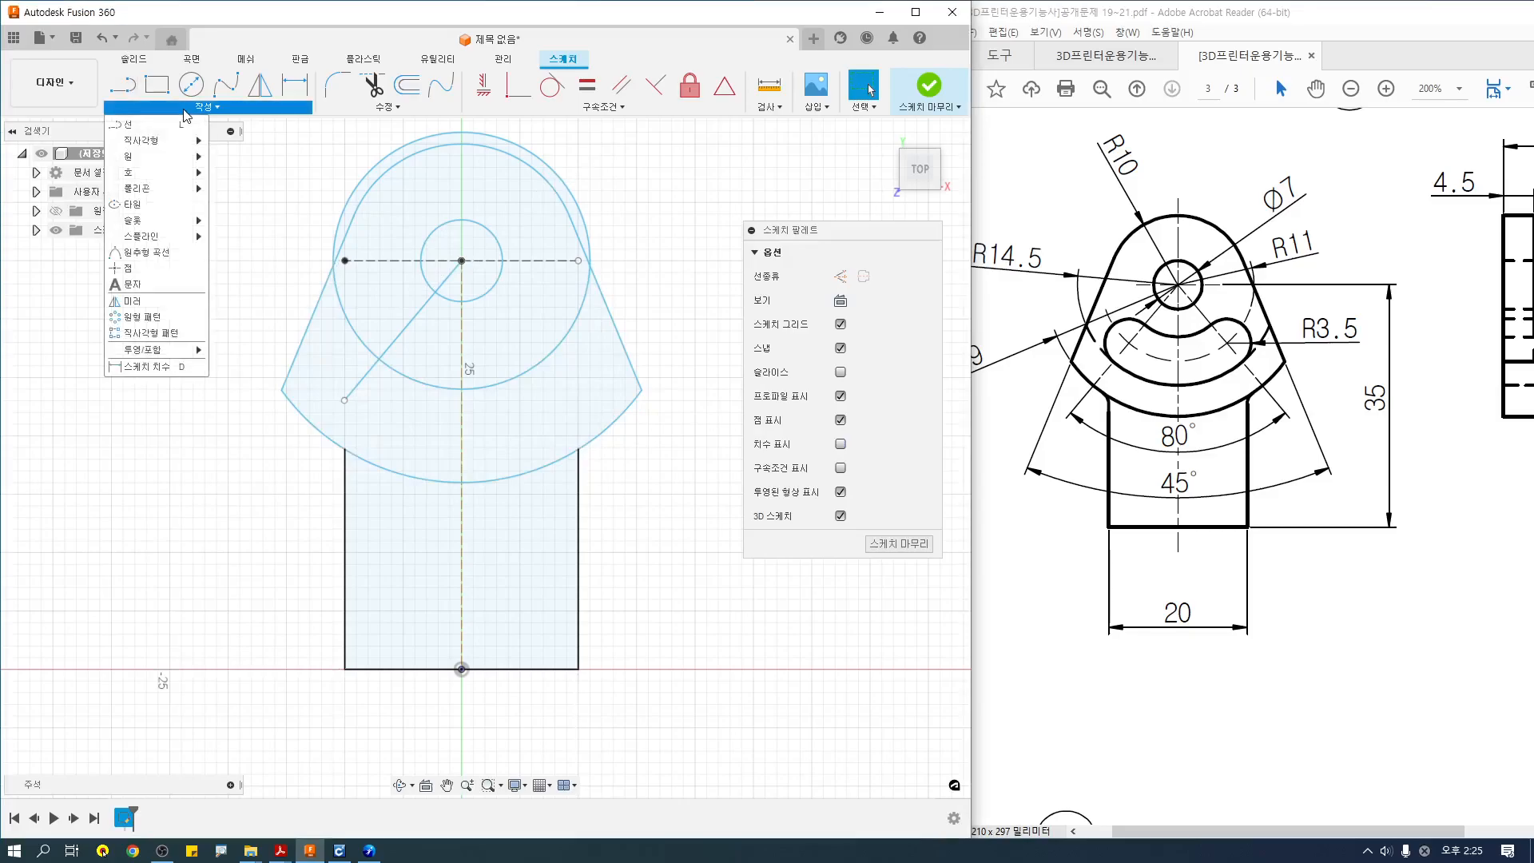
mouse_move(171, 220)
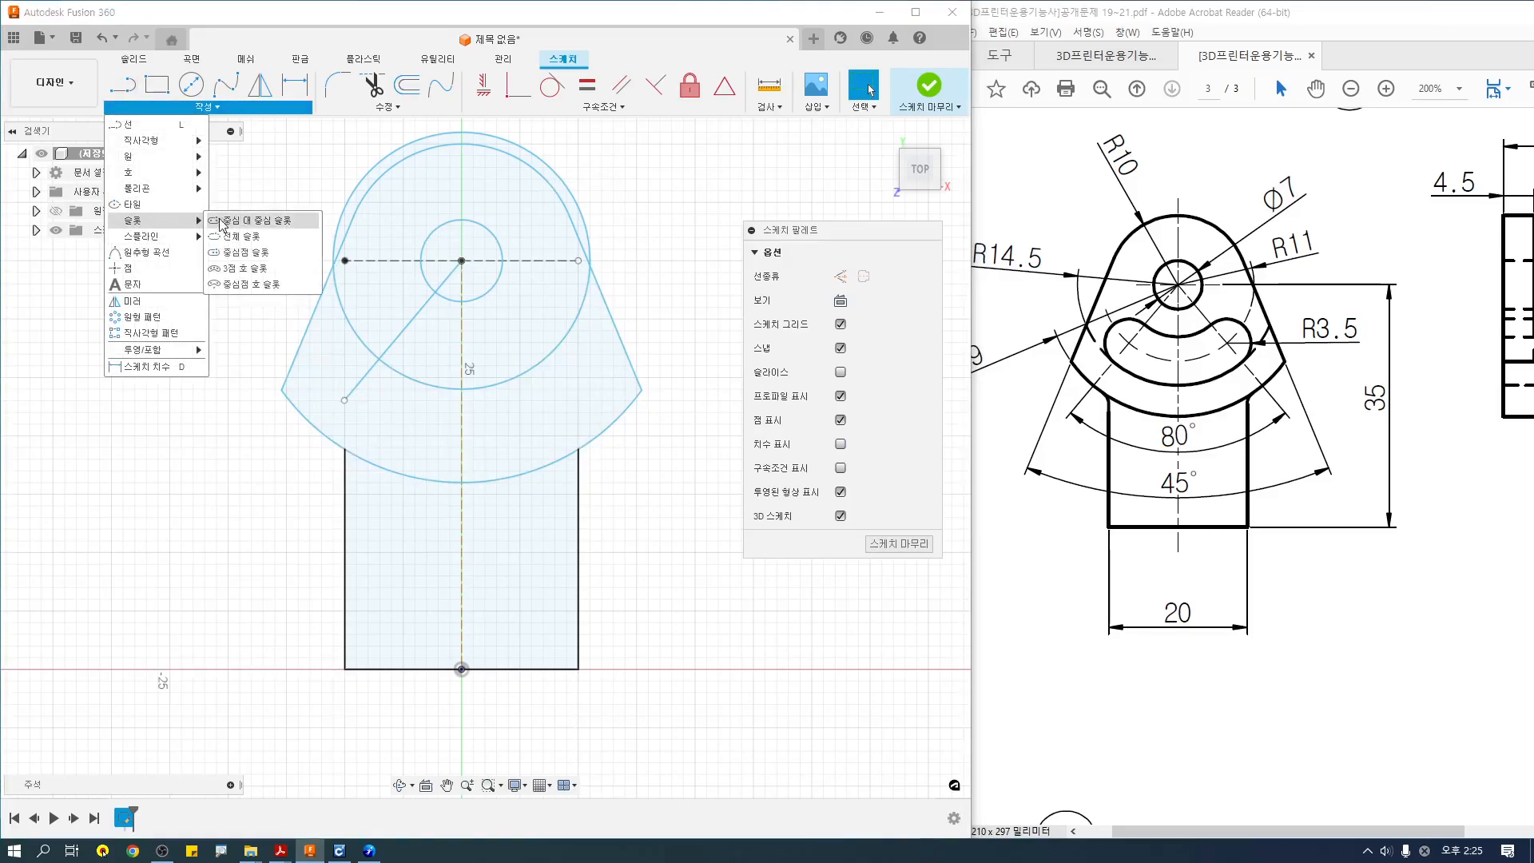
click(242, 285)
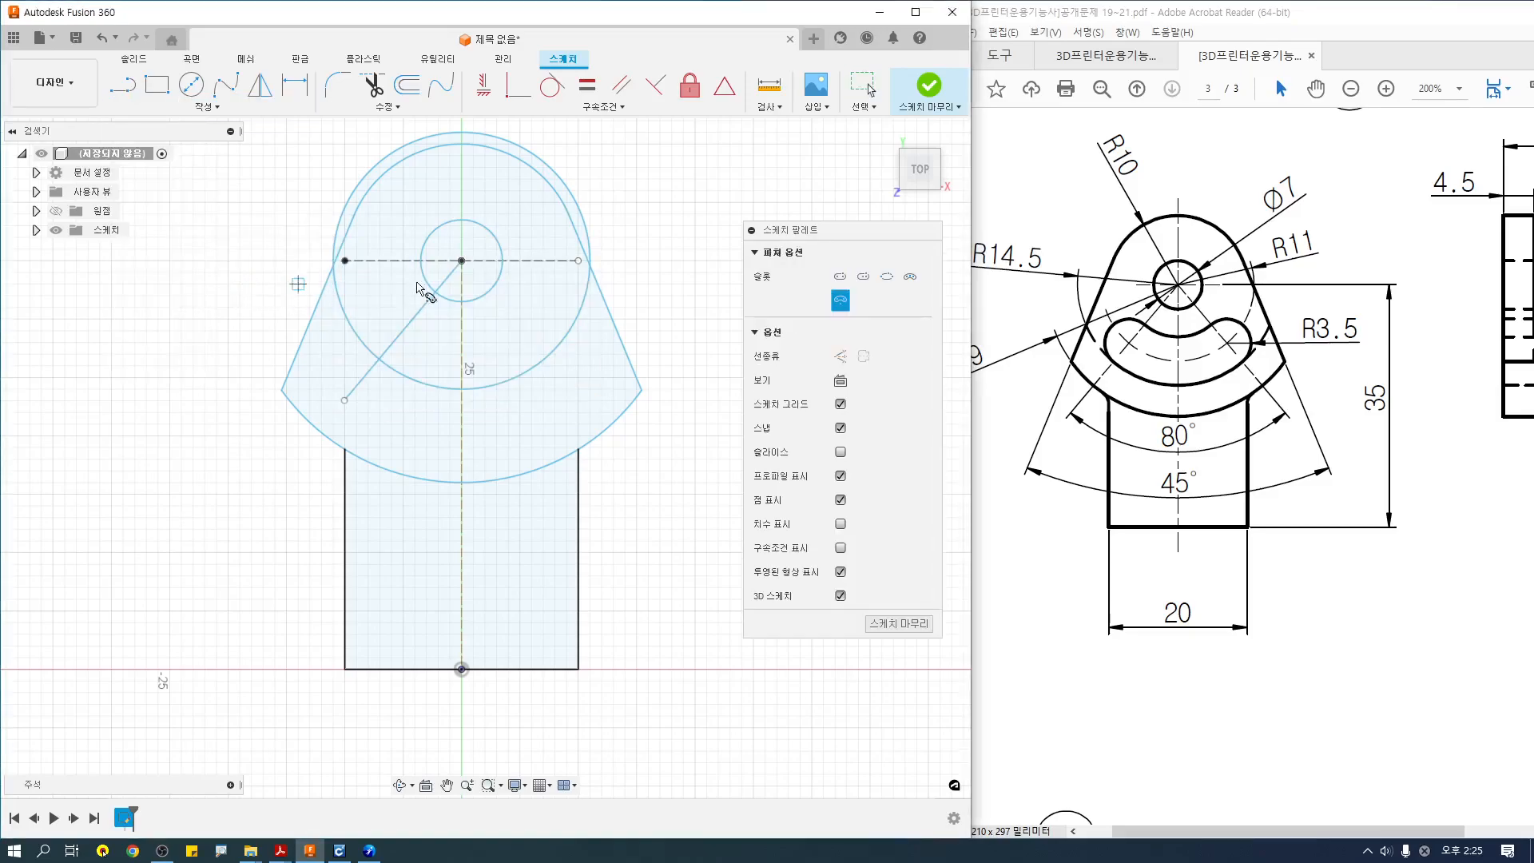
click(461, 261)
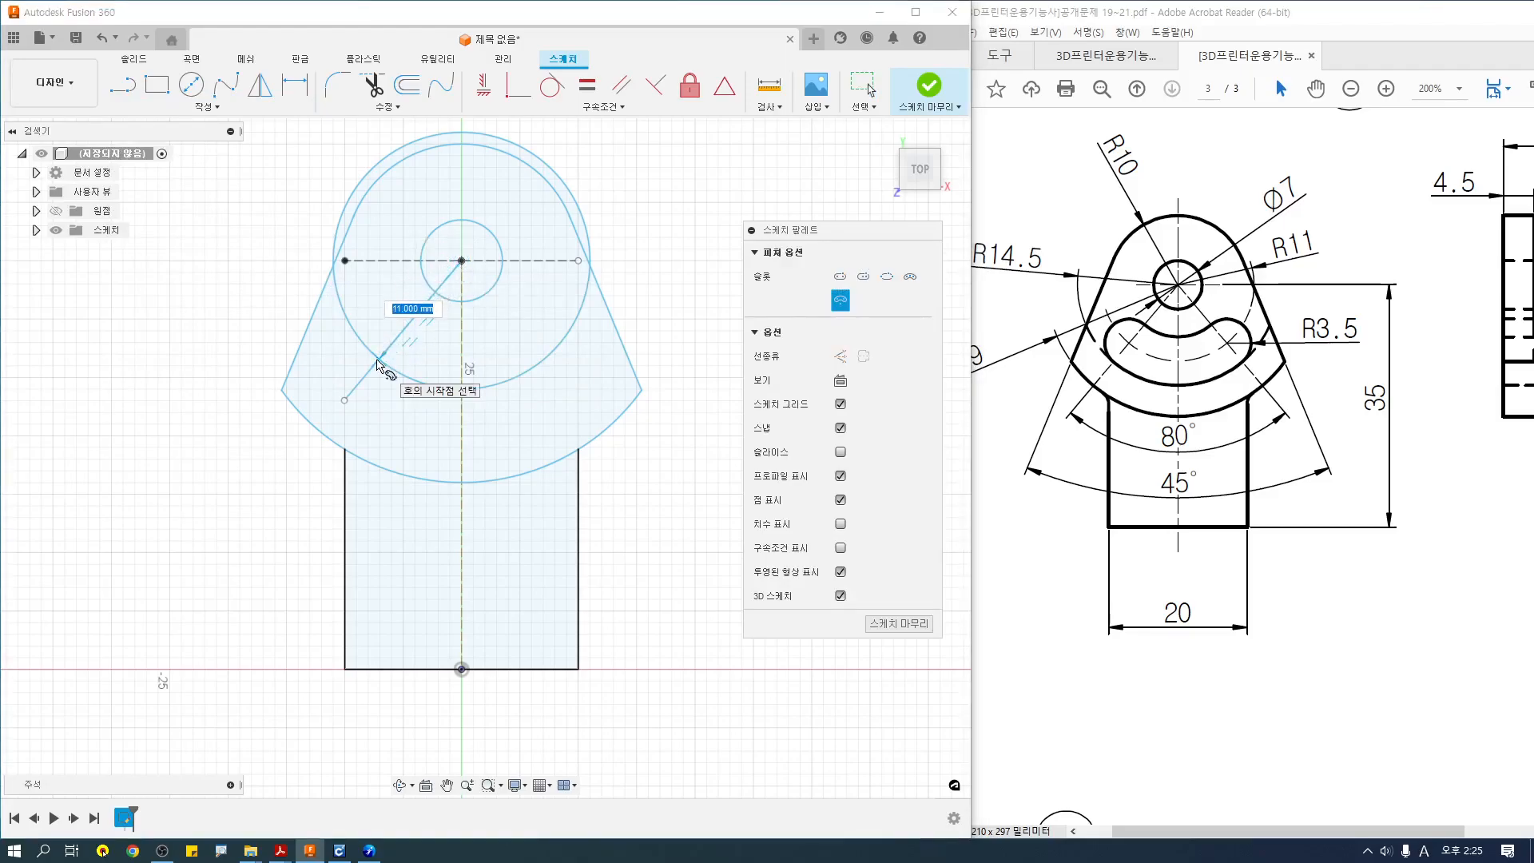
click(378, 361)
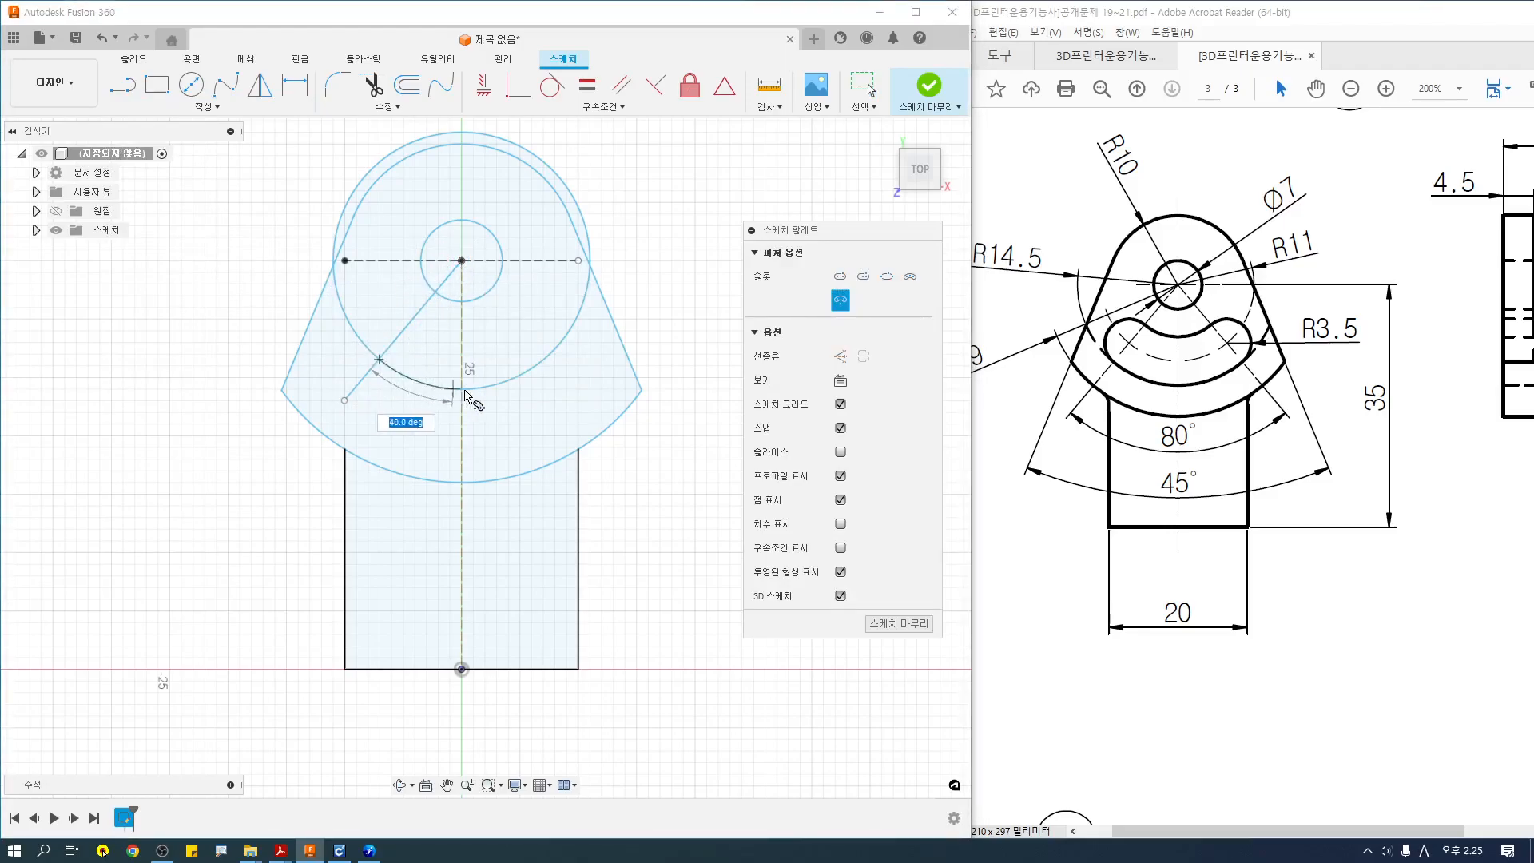
text(80)
key(Tab)
key(Return)
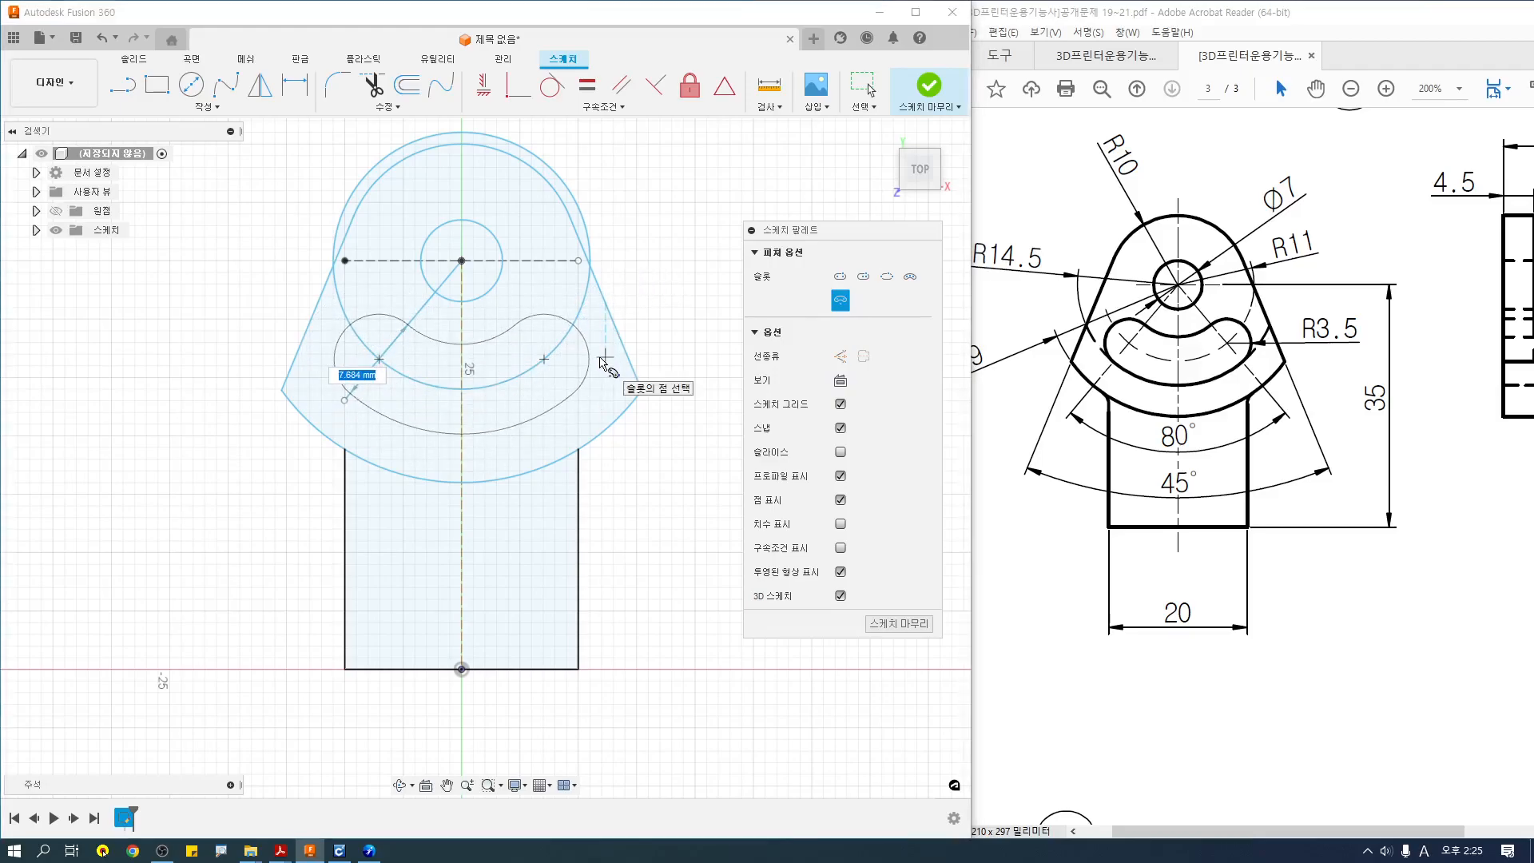
Set the arc slot's width to 3.5*2 mm and finish the slot.
text(3.5*2)
key(Tab)
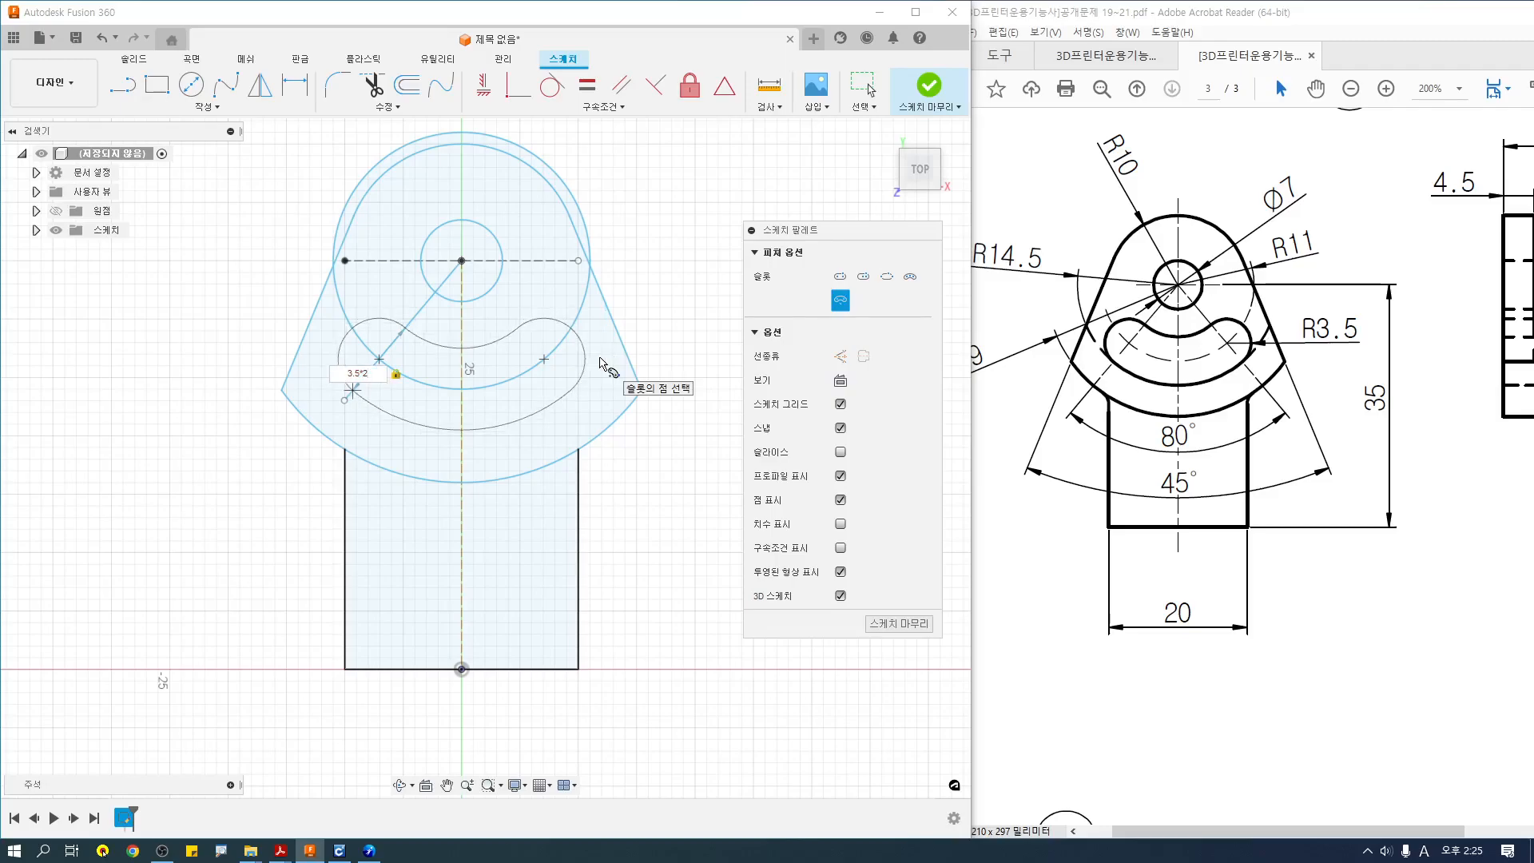
click(603, 363)
key(Escape)
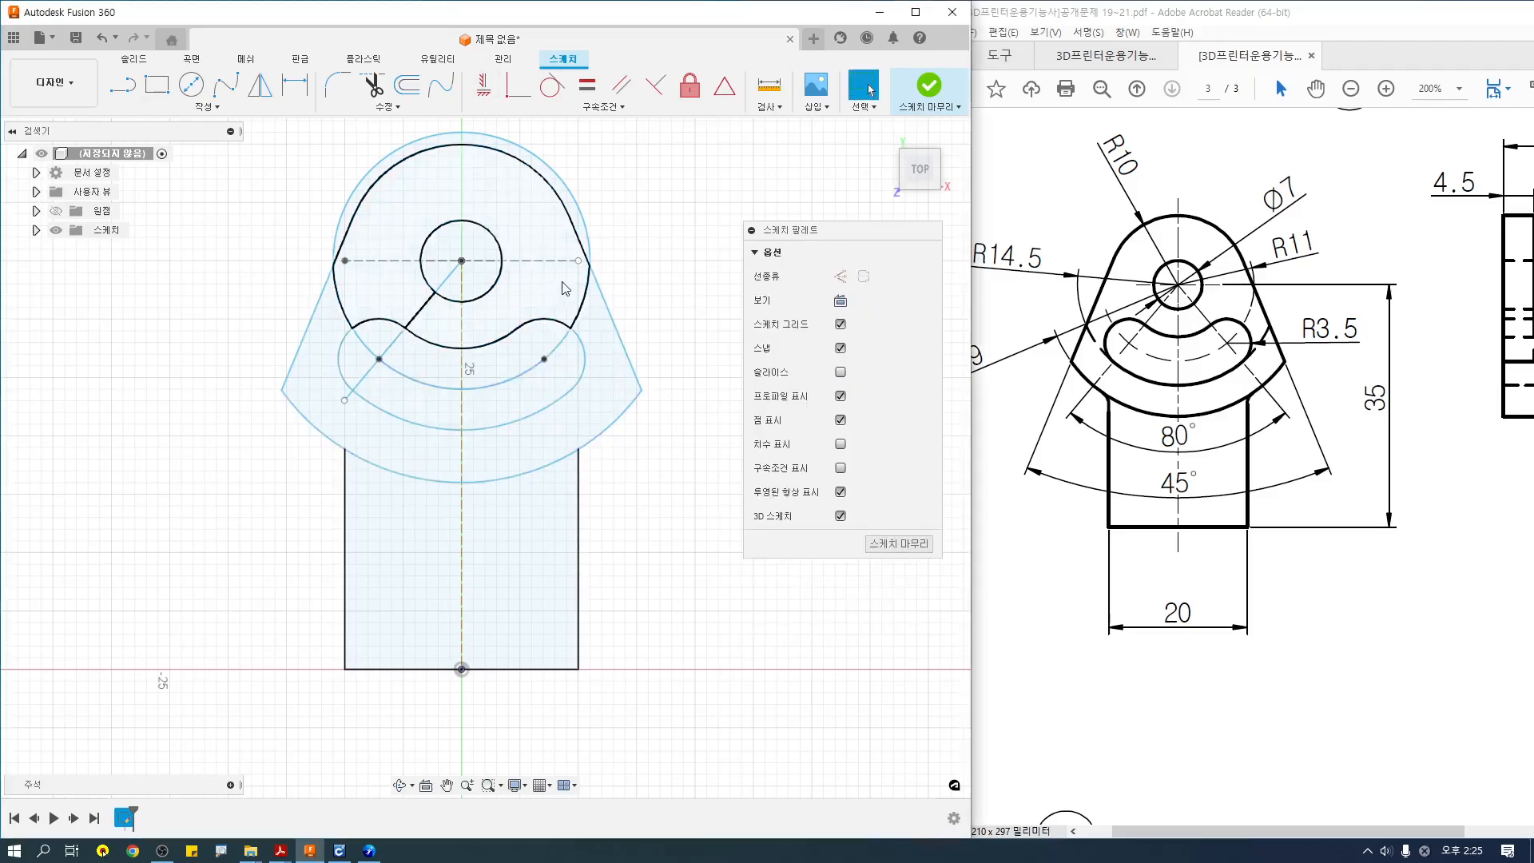
Convert the 22 mm circle and the slanted line from the hole centre to construction geometry.
click(588, 304)
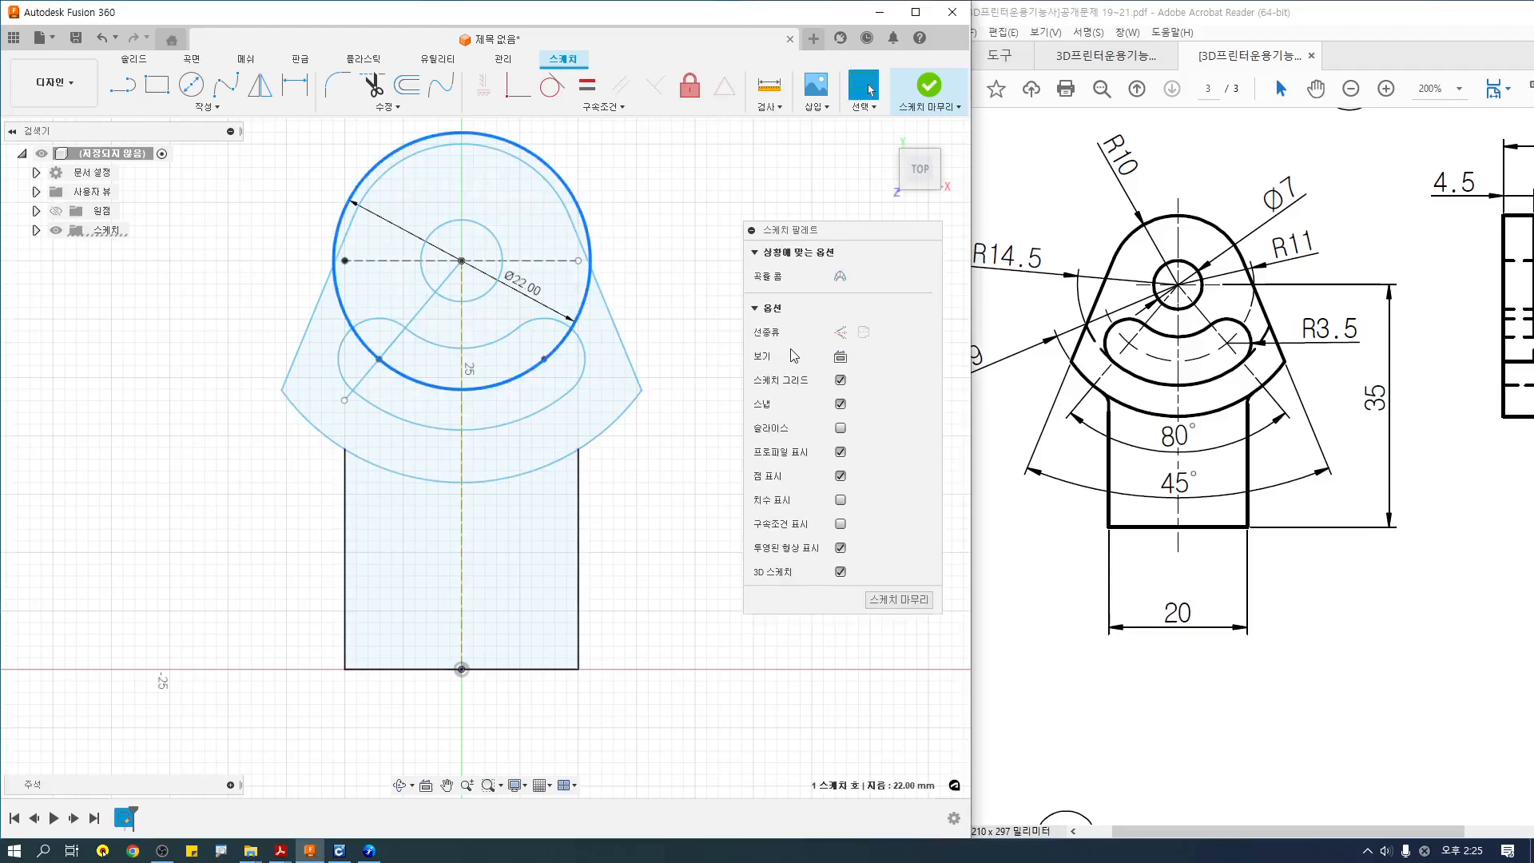
click(840, 333)
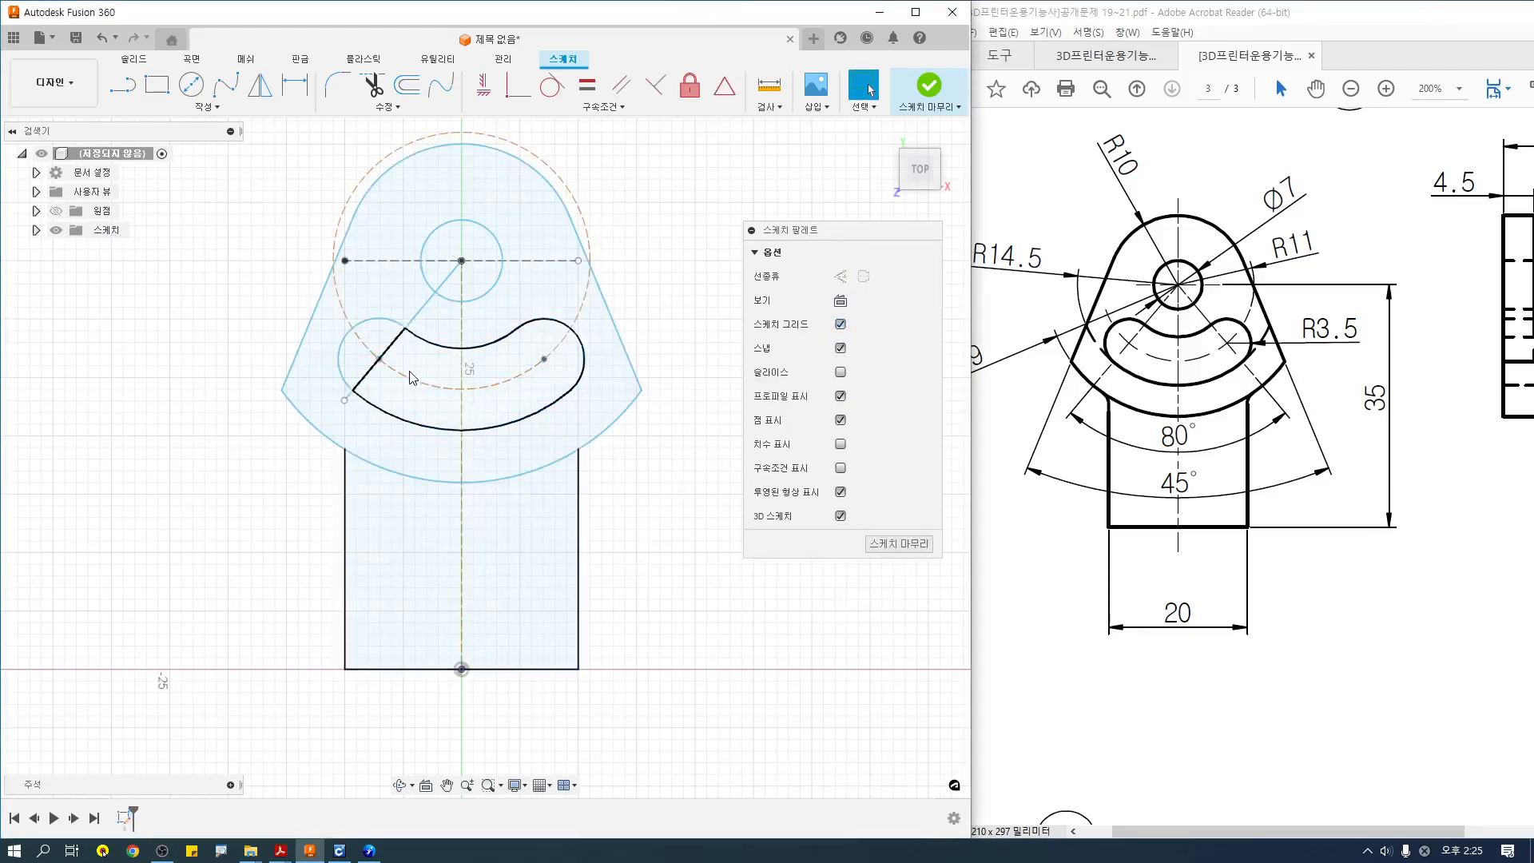
click(426, 320)
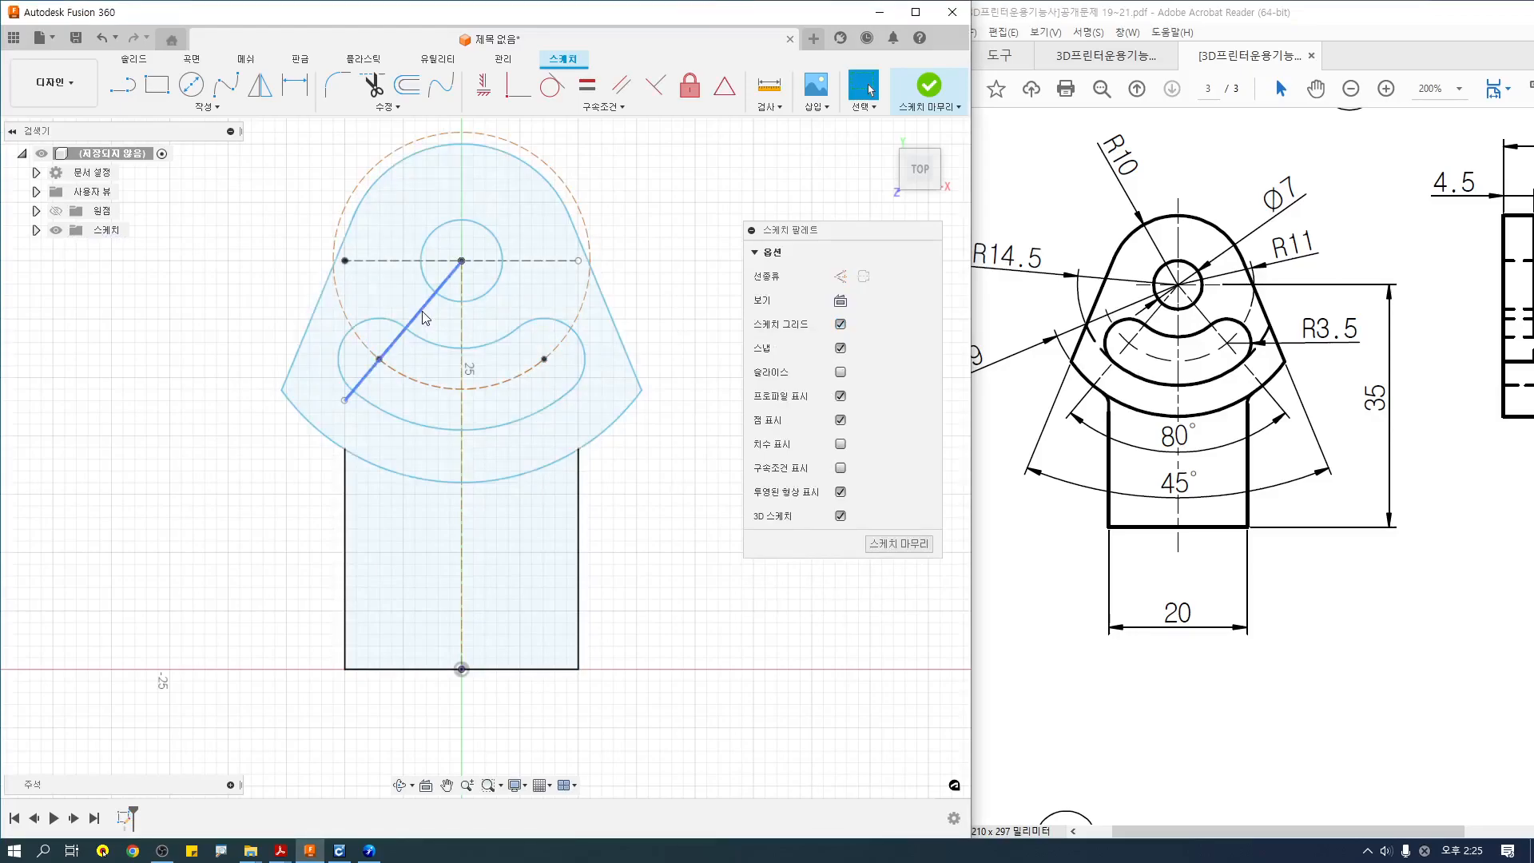
click(840, 276)
Examine part 1's side view in the PDF drawing for the overall width, the leg thickness and the fork's wall and gap widths.
middle_drag(602, 577, 603, 559)
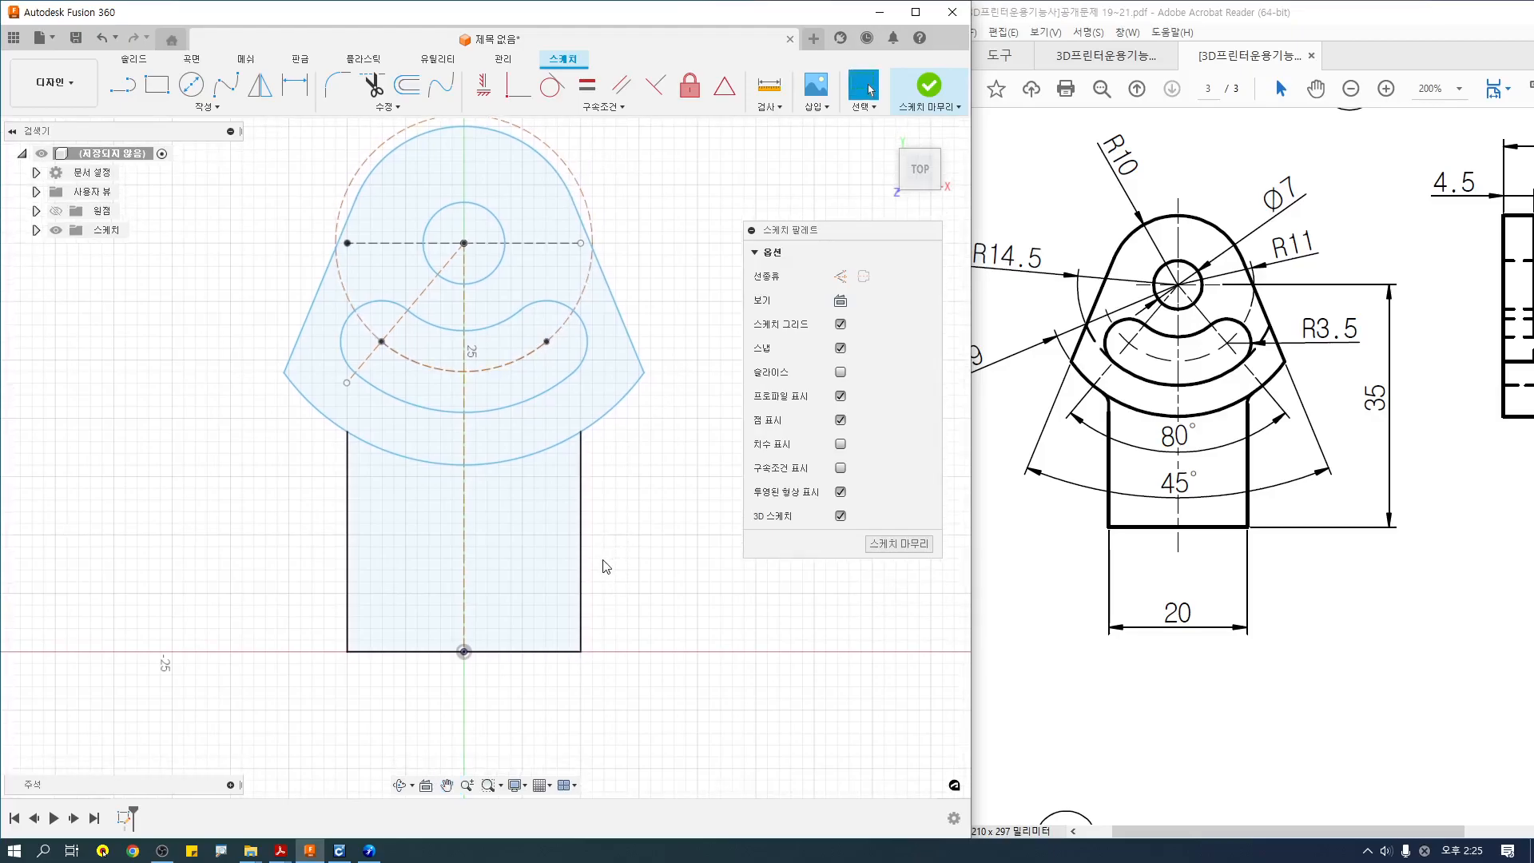
scroll(606, 567, down, 3)
click(1107, 458)
ctrl+scroll(1107, 458, down, 3)
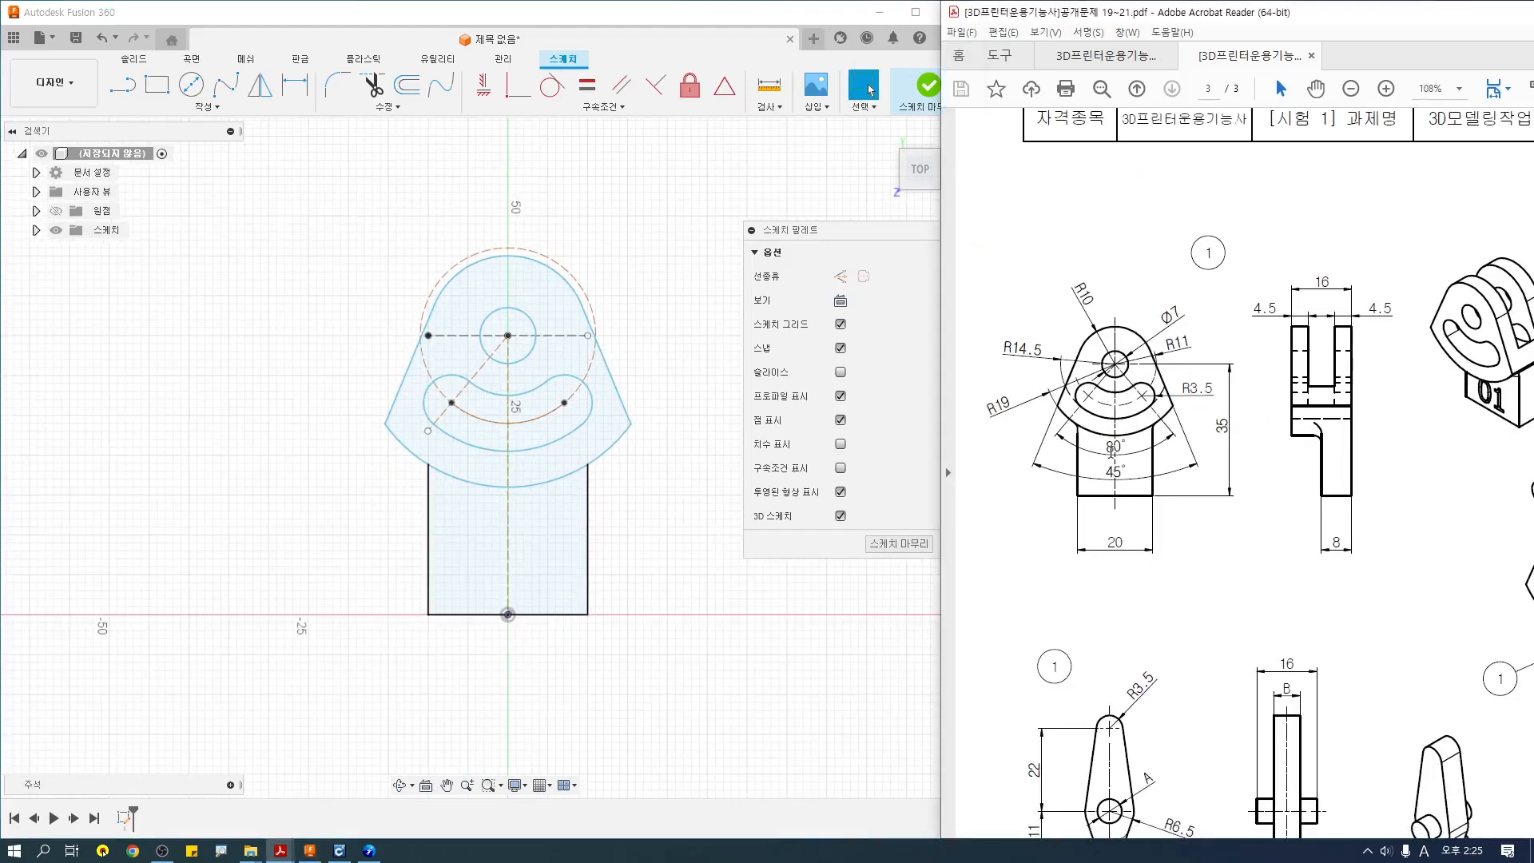
ctrl+scroll(1107, 452, down, 1)
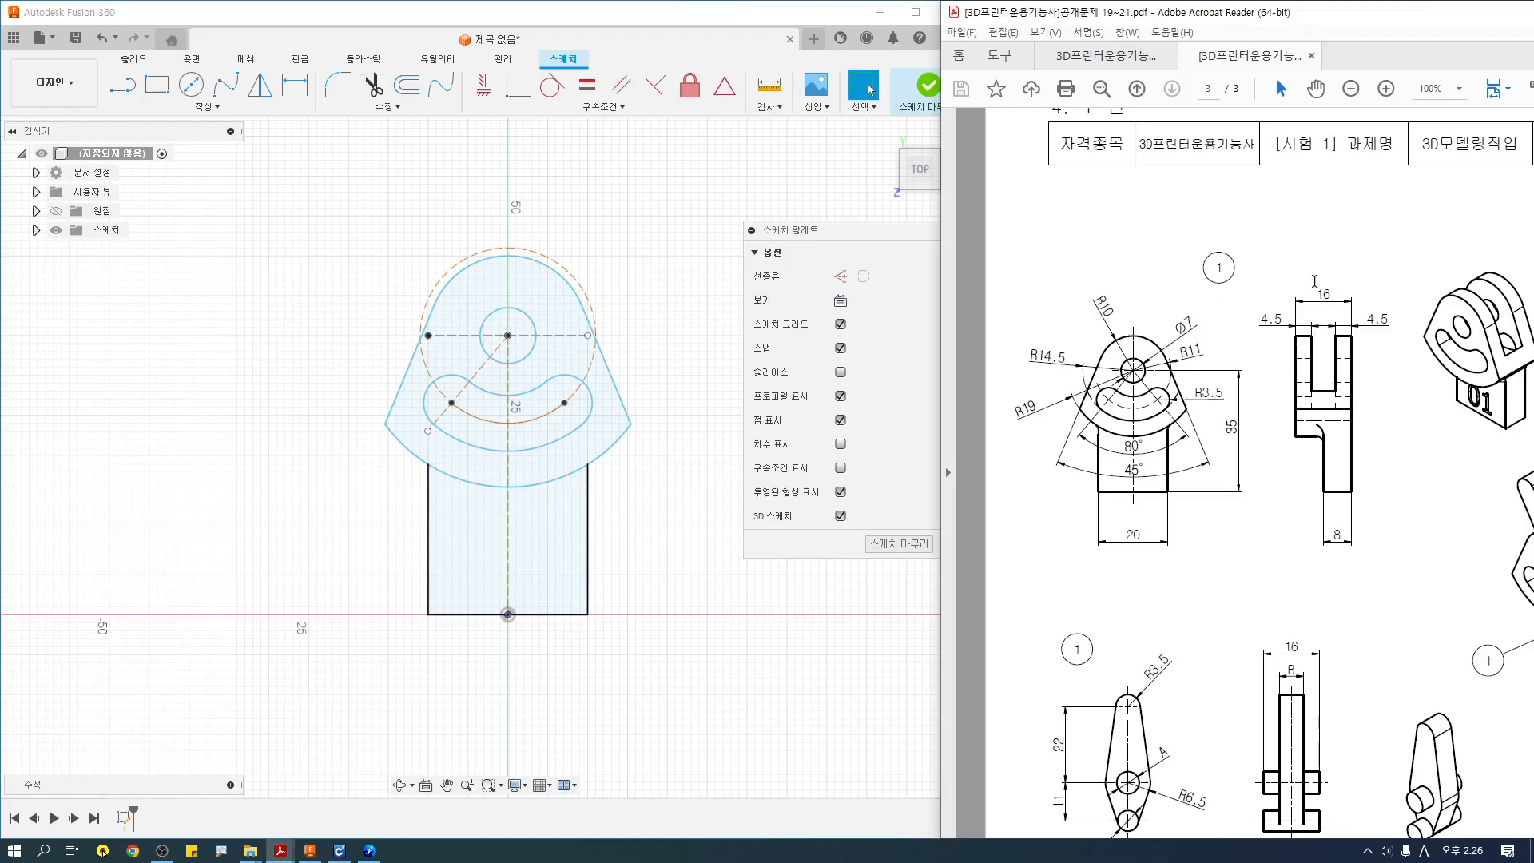
drag(1306, 279, 1340, 306)
drag(1310, 512, 1370, 569)
drag(1321, 256, 1322, 547)
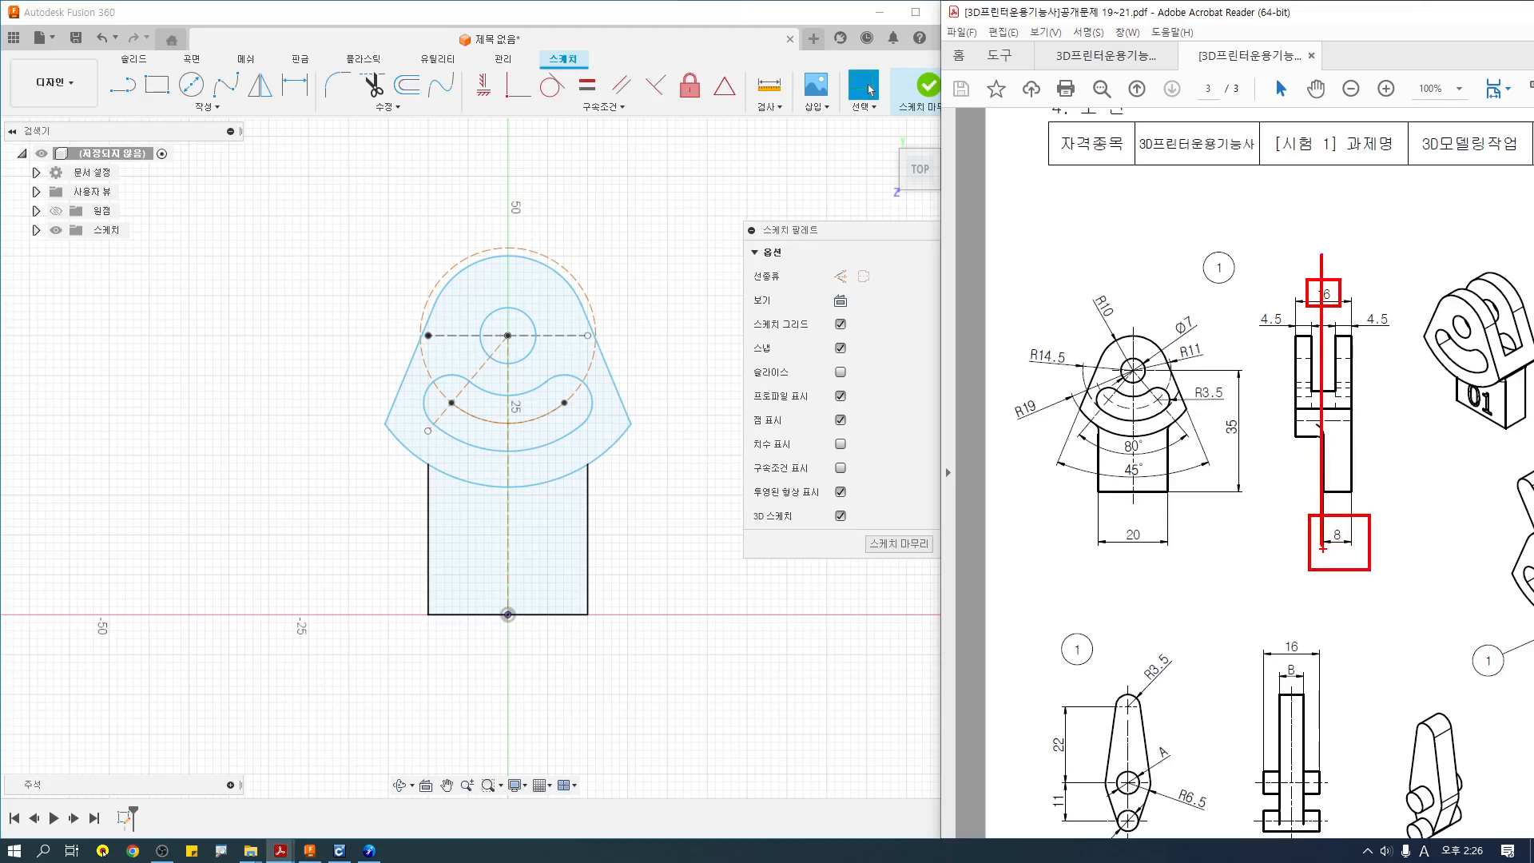
key(Escape)
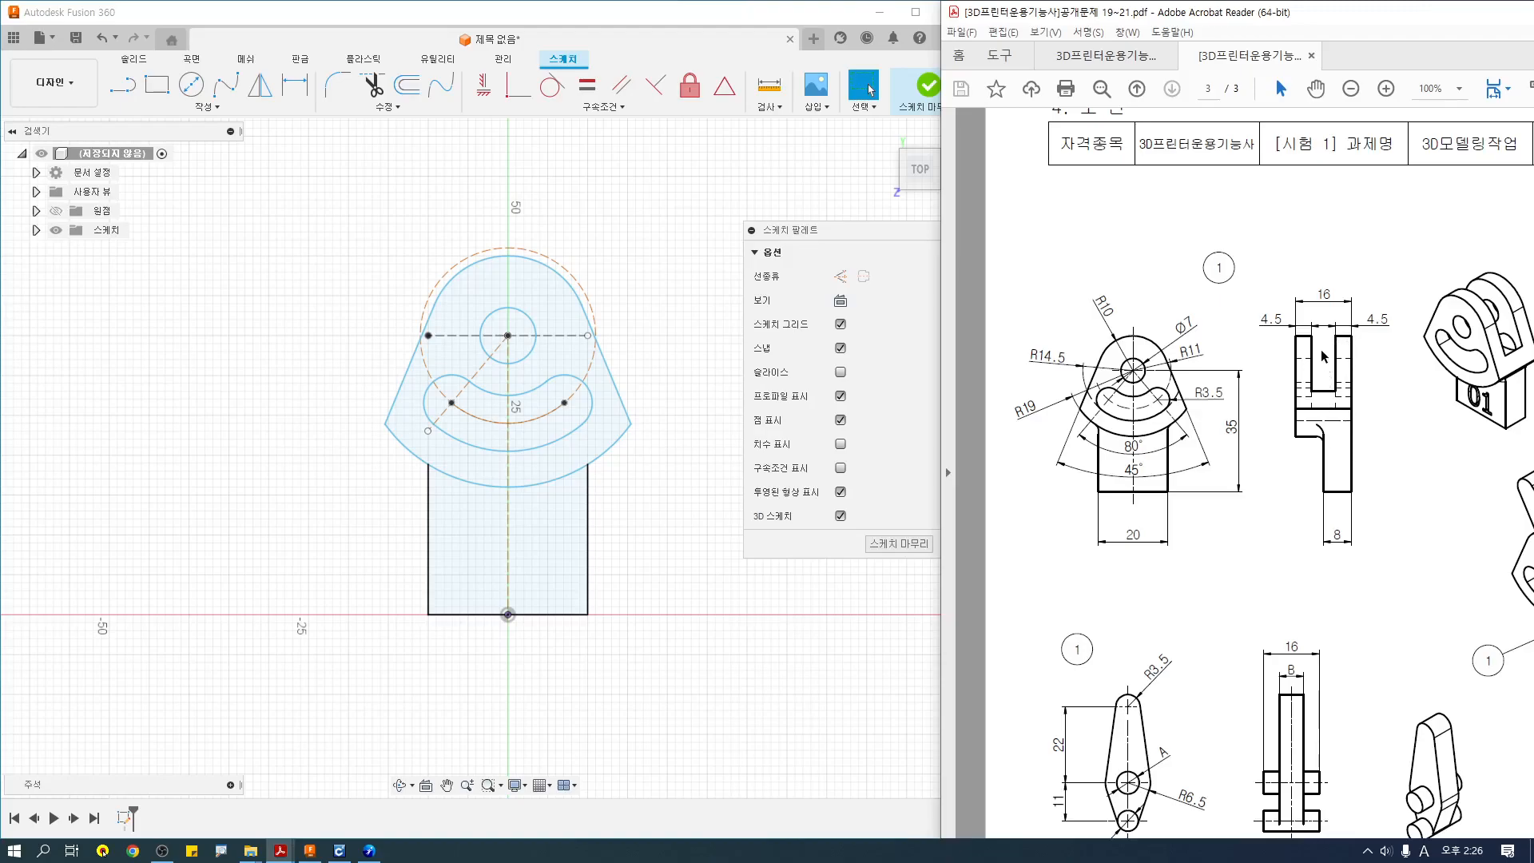
ctrl+scroll(1322, 356, up, 2)
ctrl+scroll(1325, 350, down, 2)
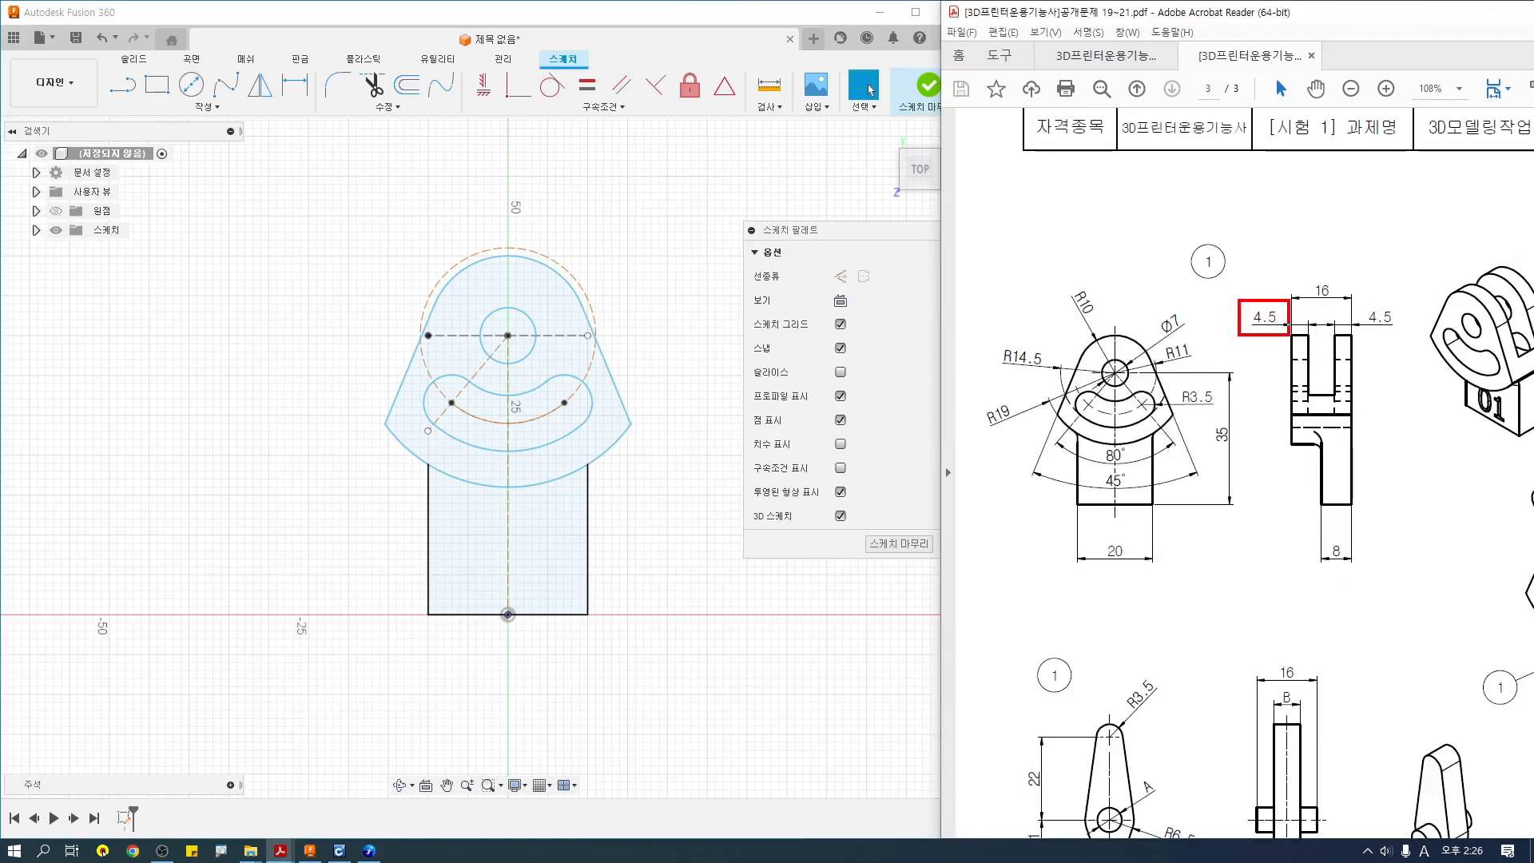
drag(1333, 309, 1324, 329)
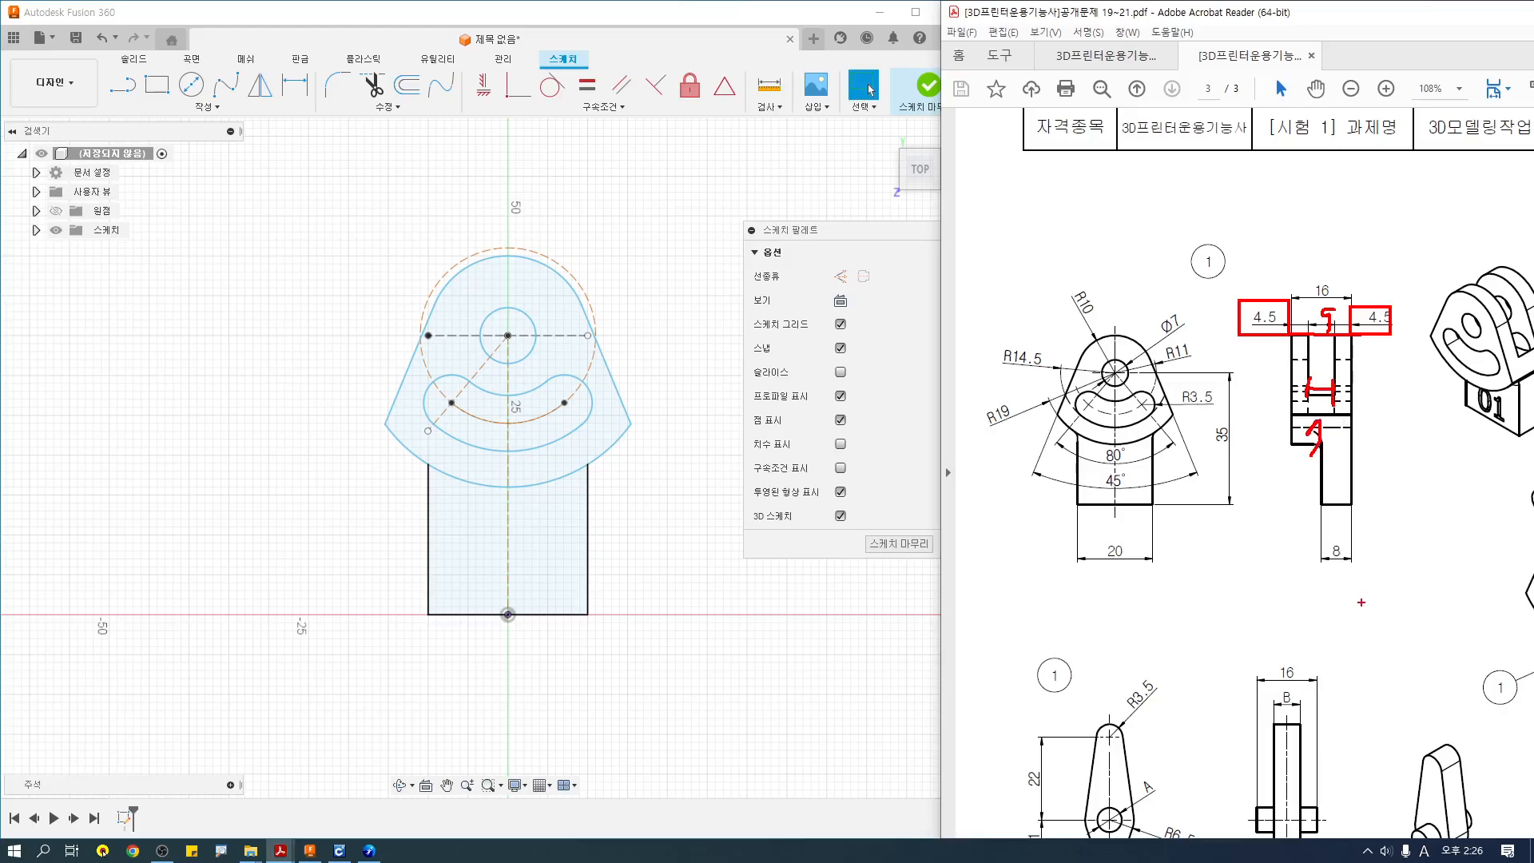
key(Escape)
Finish the sketch and extrude the head profile symmetrically to a total of 16 mm as a new body, leaving out the hole and slot.
click(931, 89)
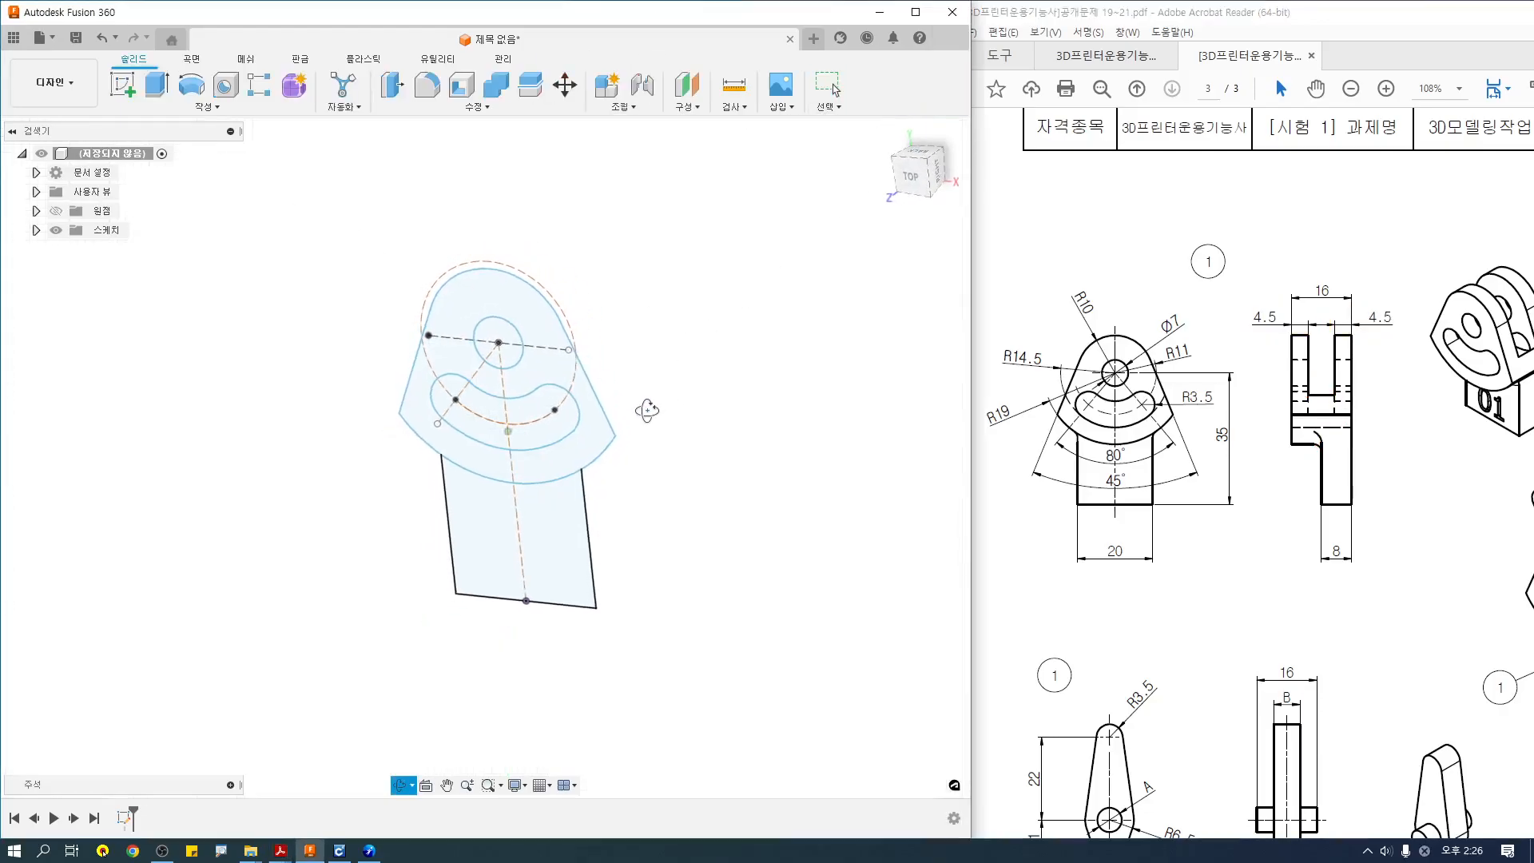
key(e)
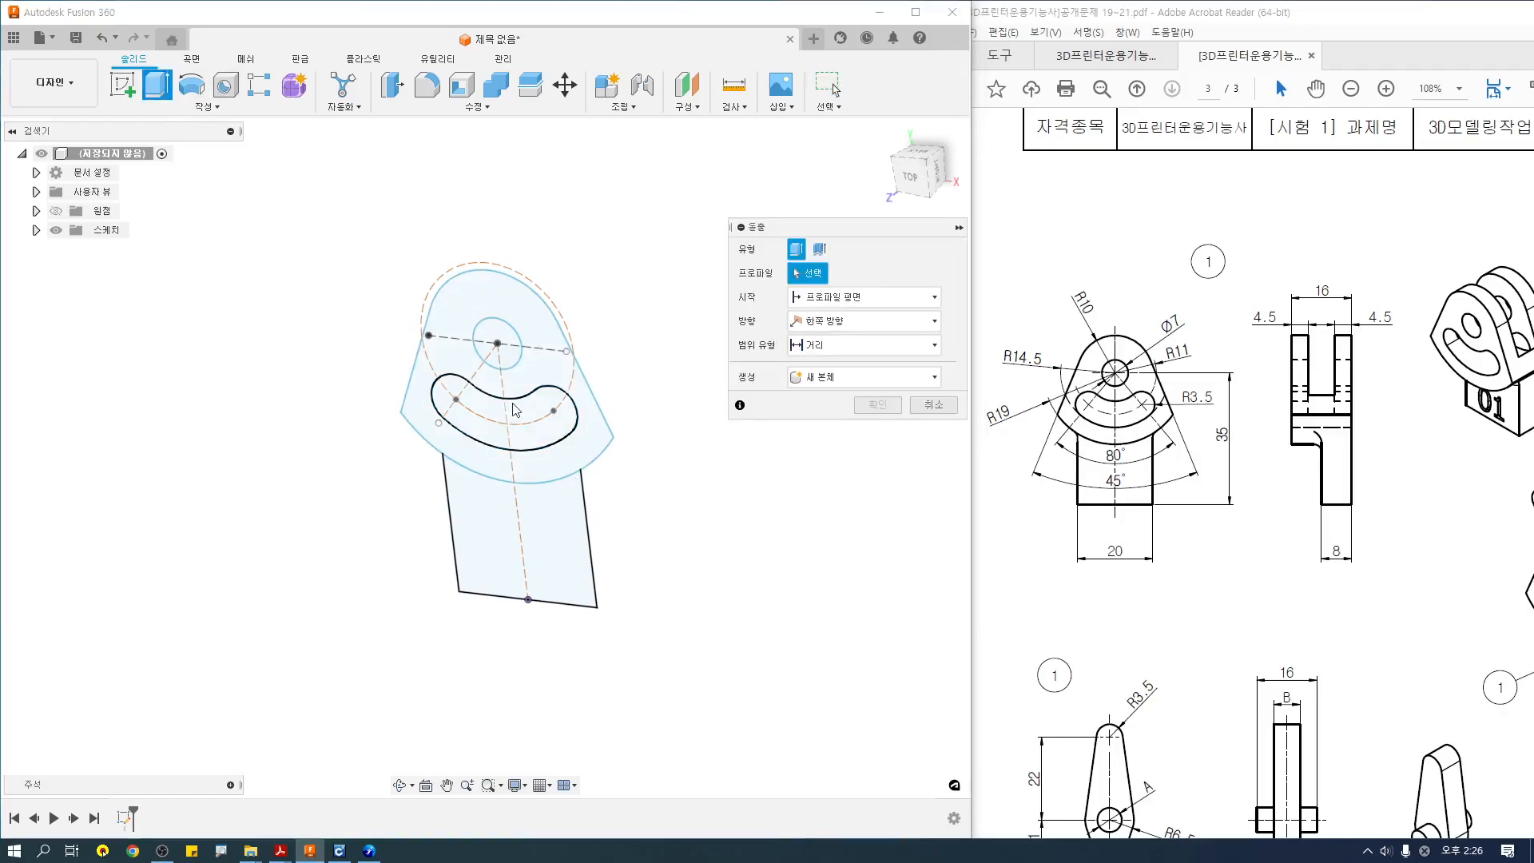
click(533, 386)
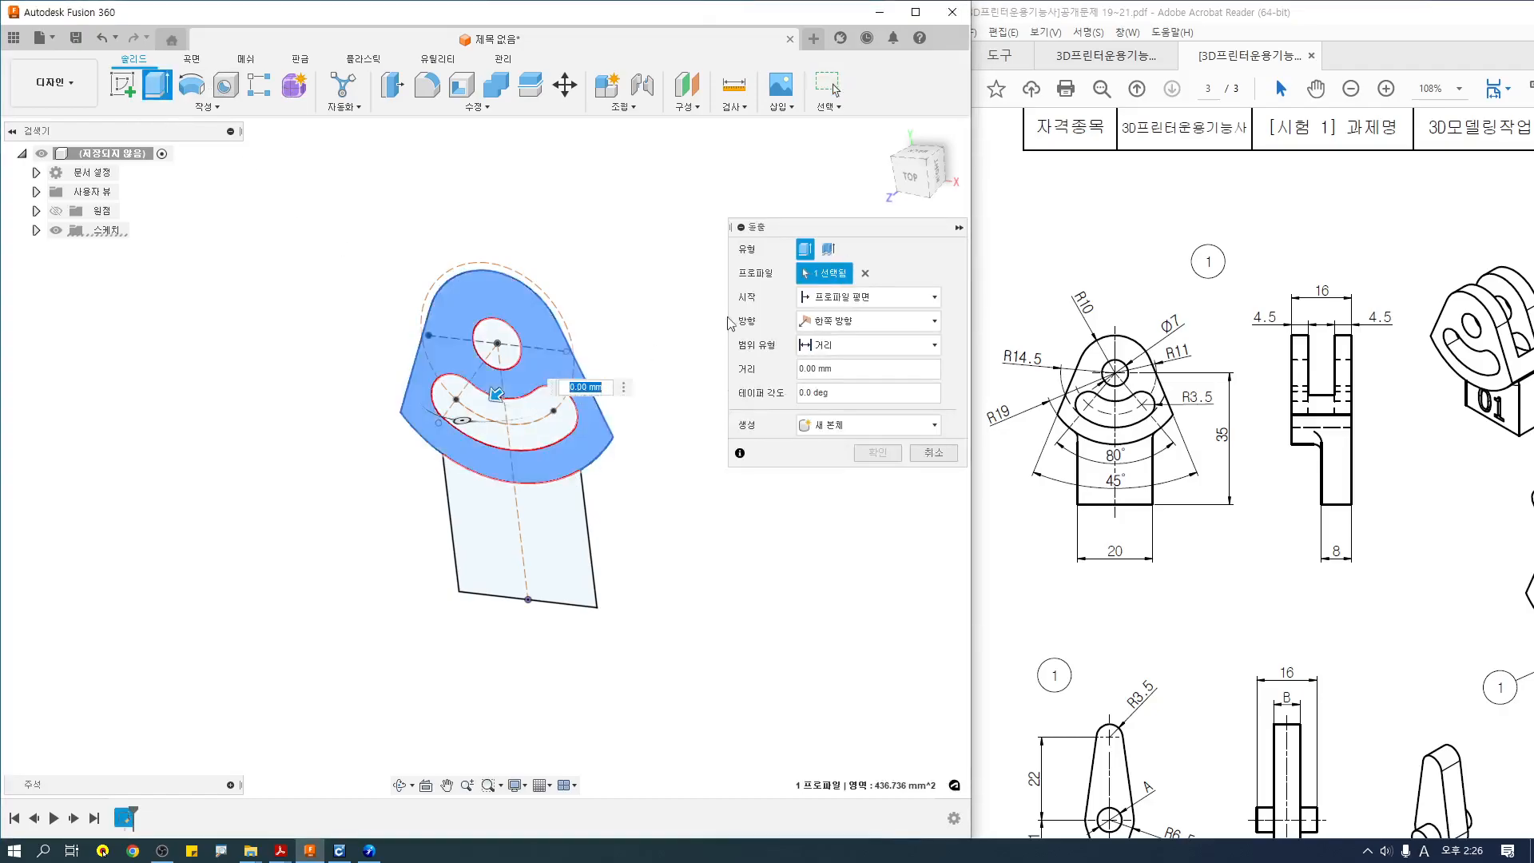
click(839, 322)
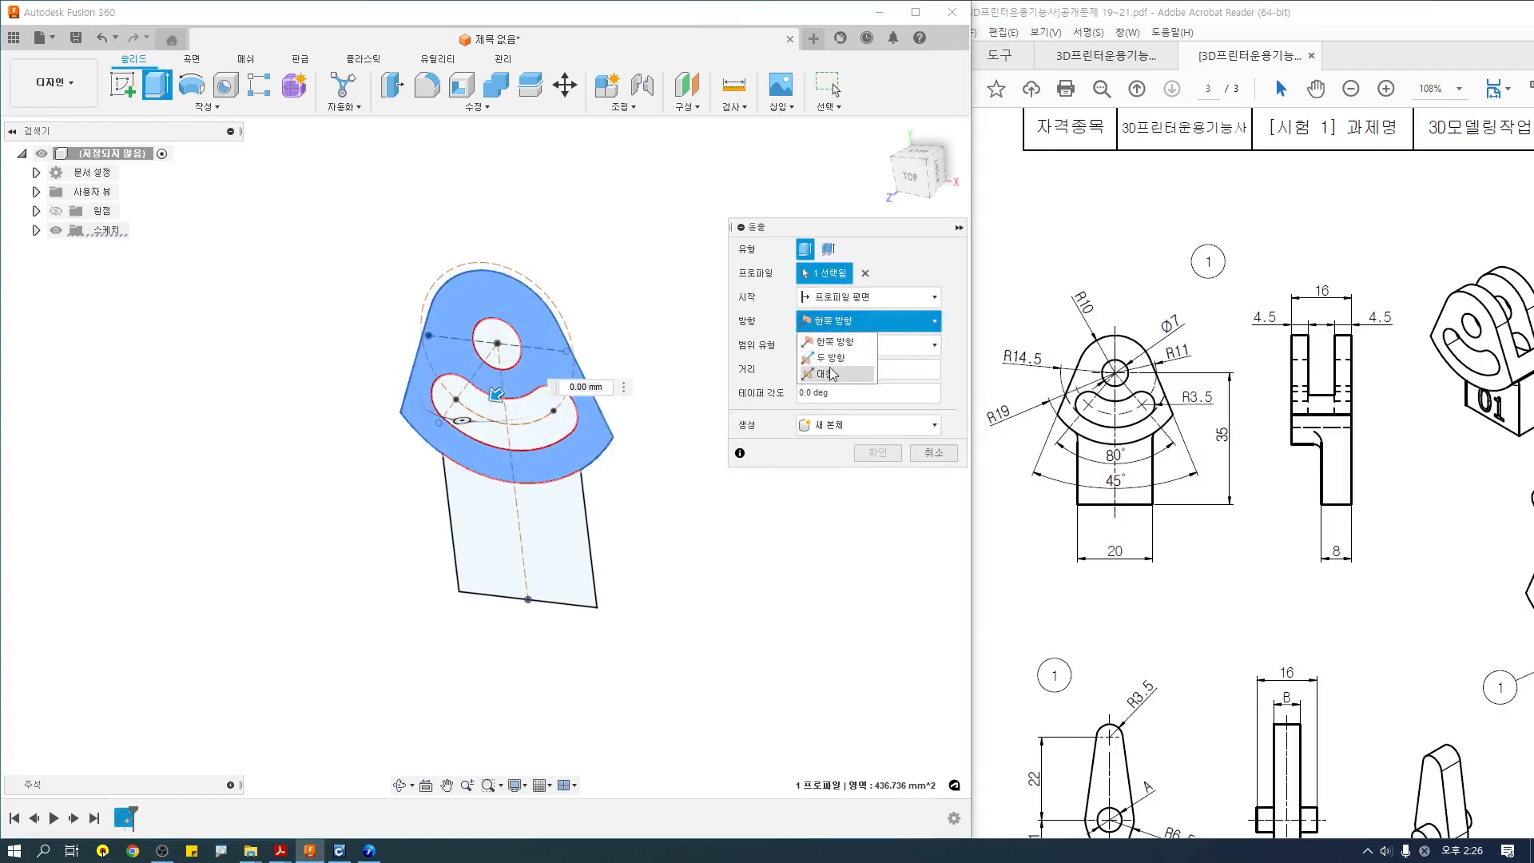
click(822, 372)
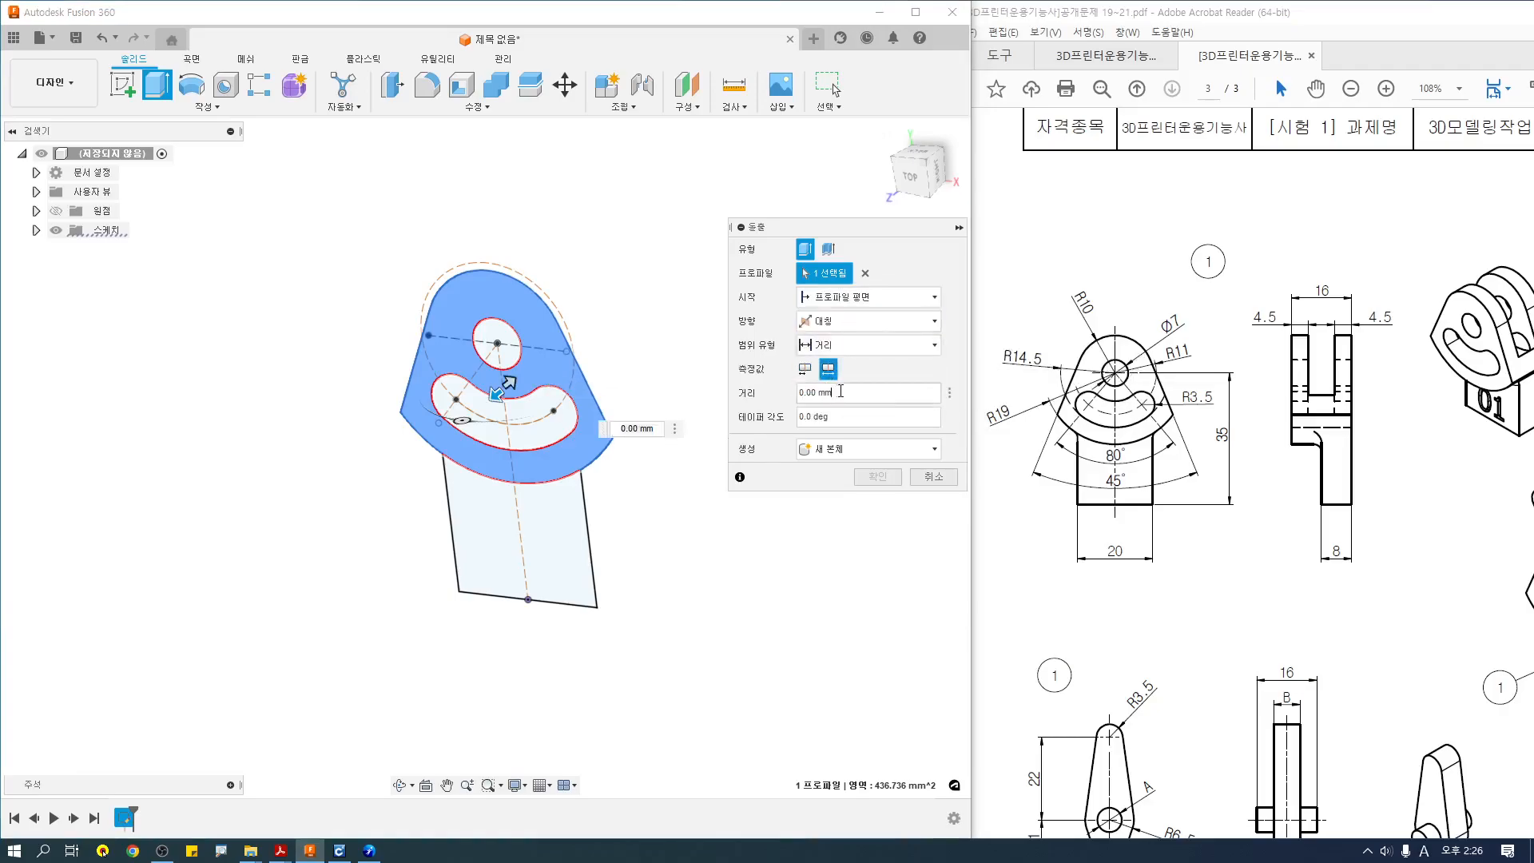
text(16)
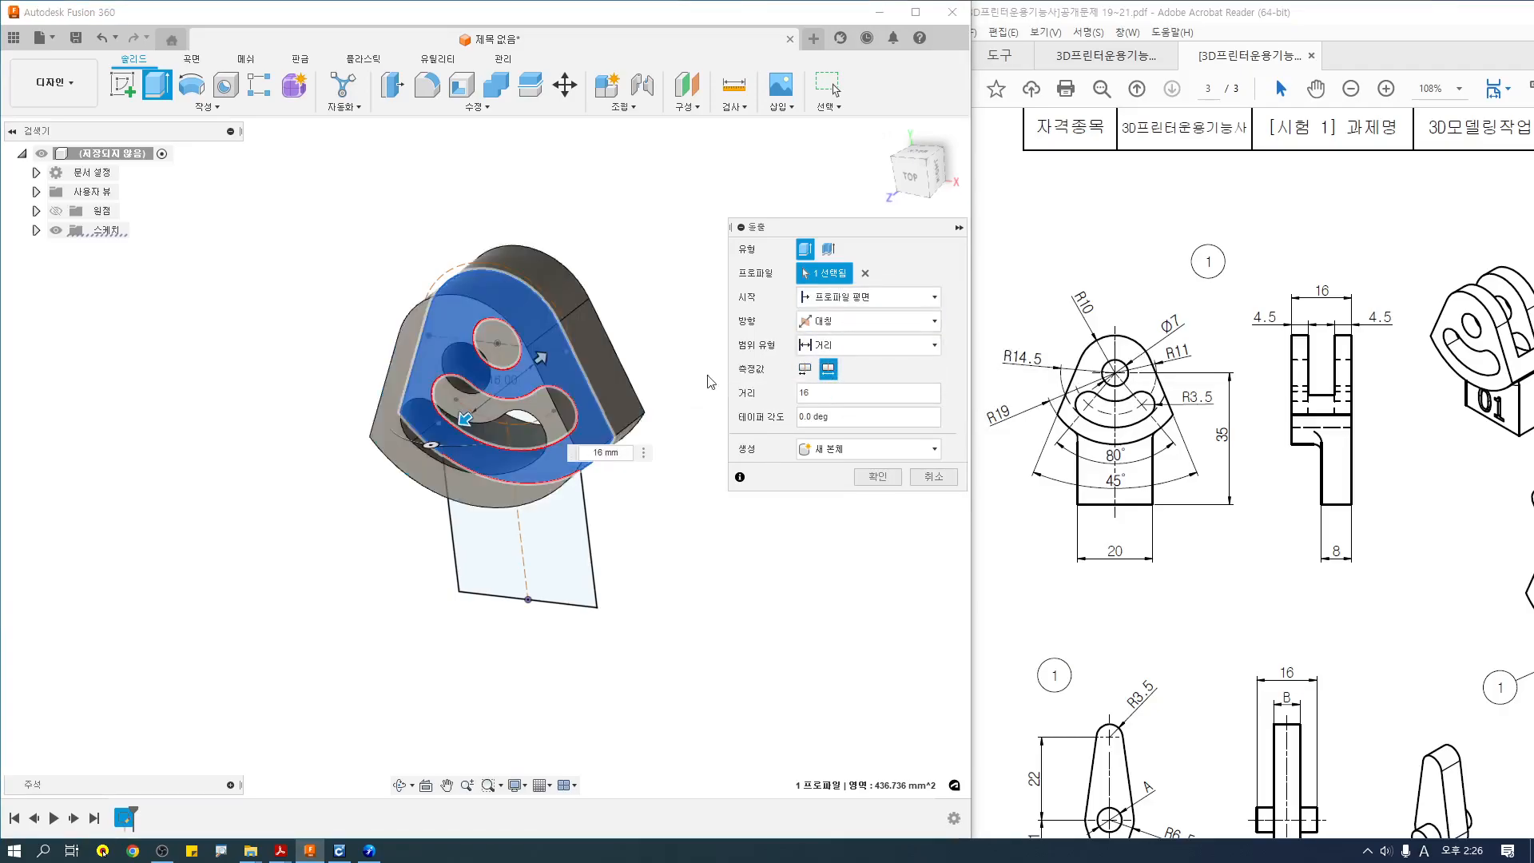
click(877, 476)
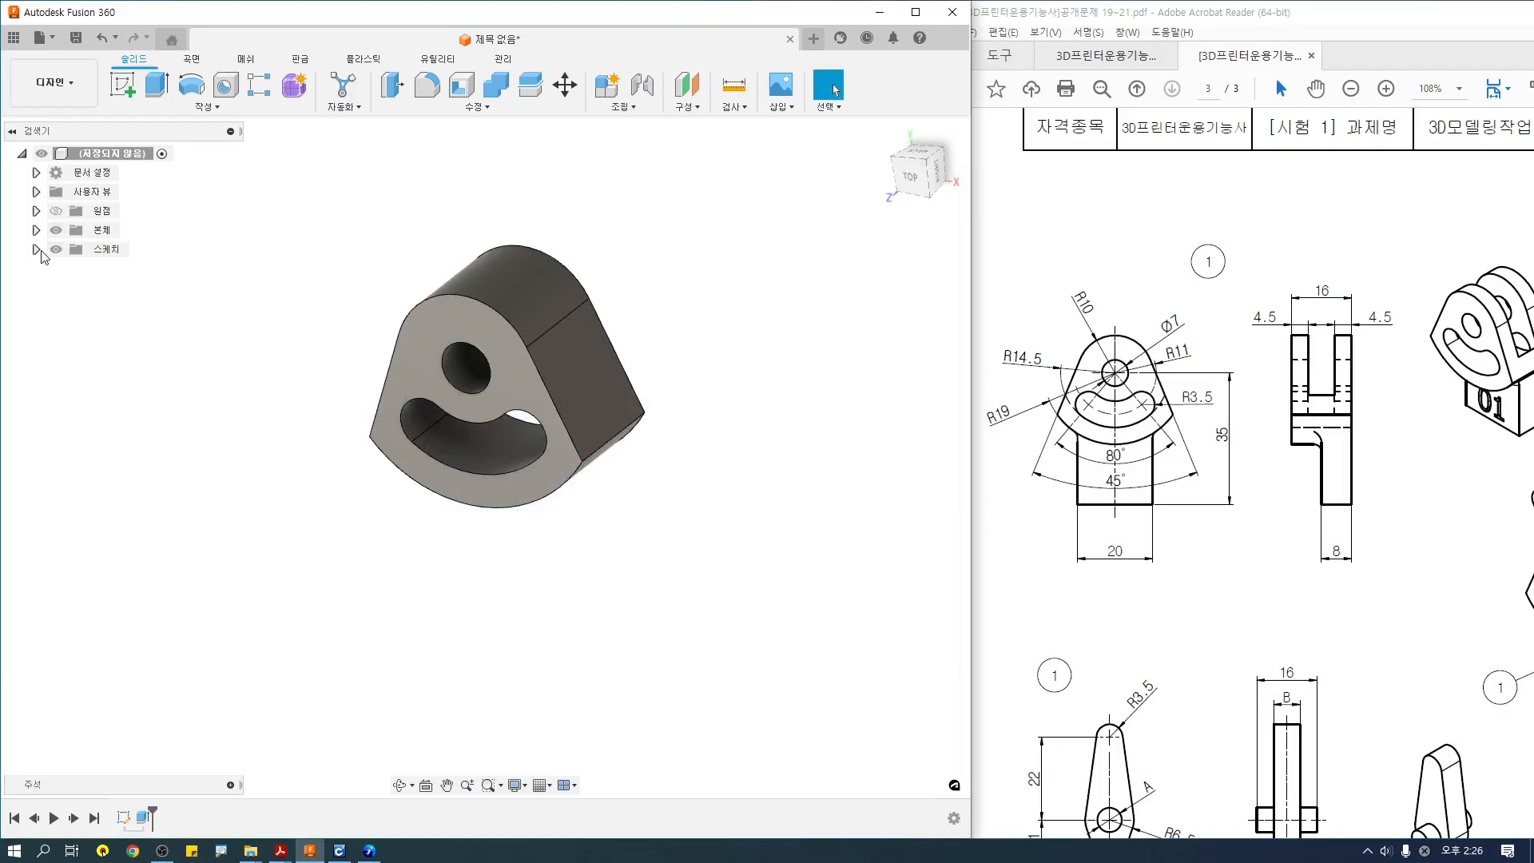
Show the profile sketch again and make the extruded body unselectable.
click(36, 249)
click(71, 269)
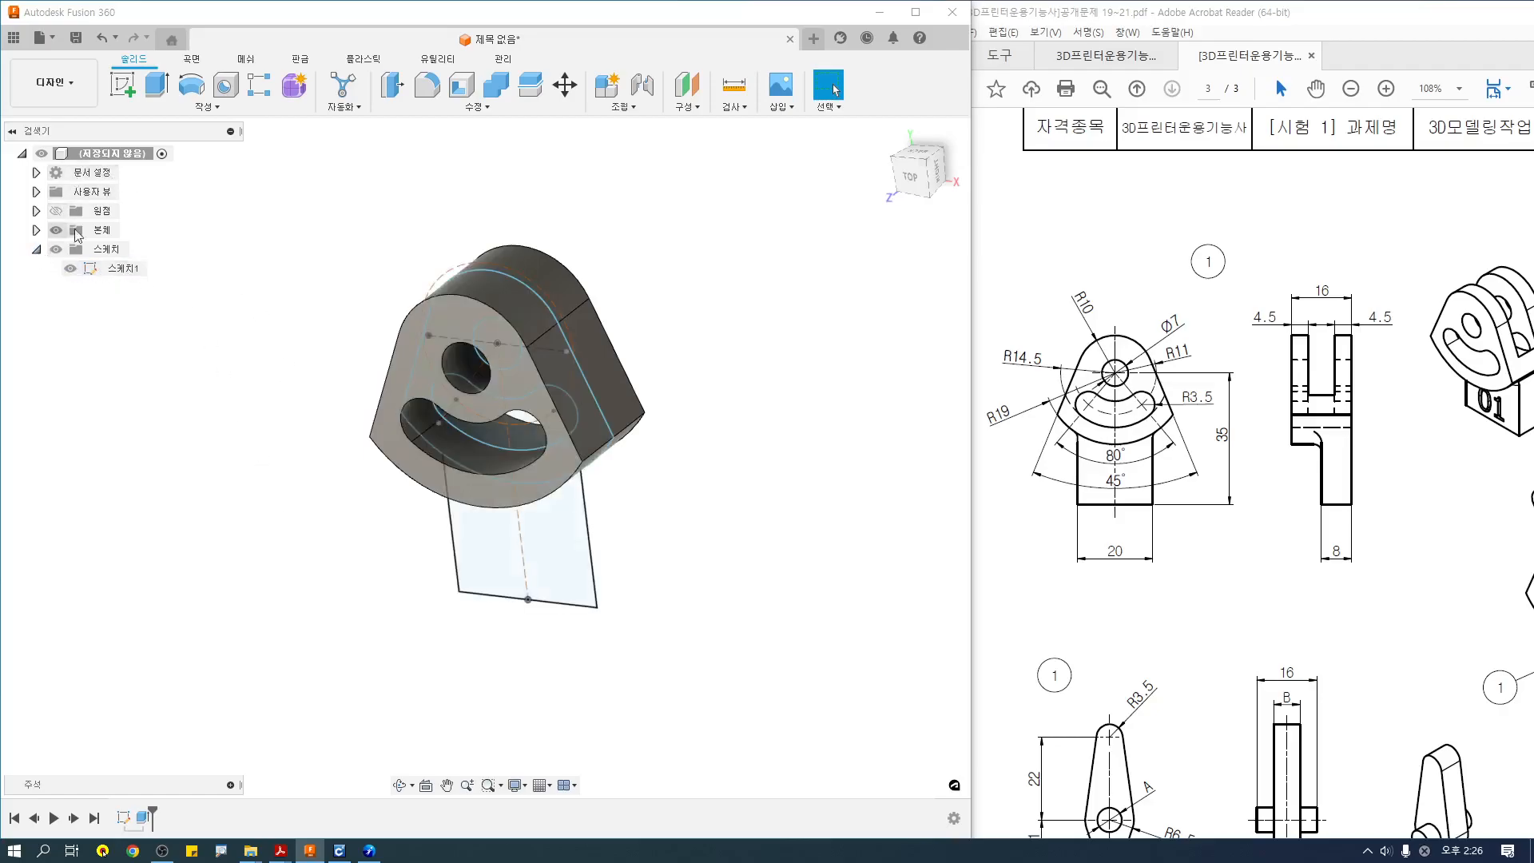
click(36, 230)
click(146, 87)
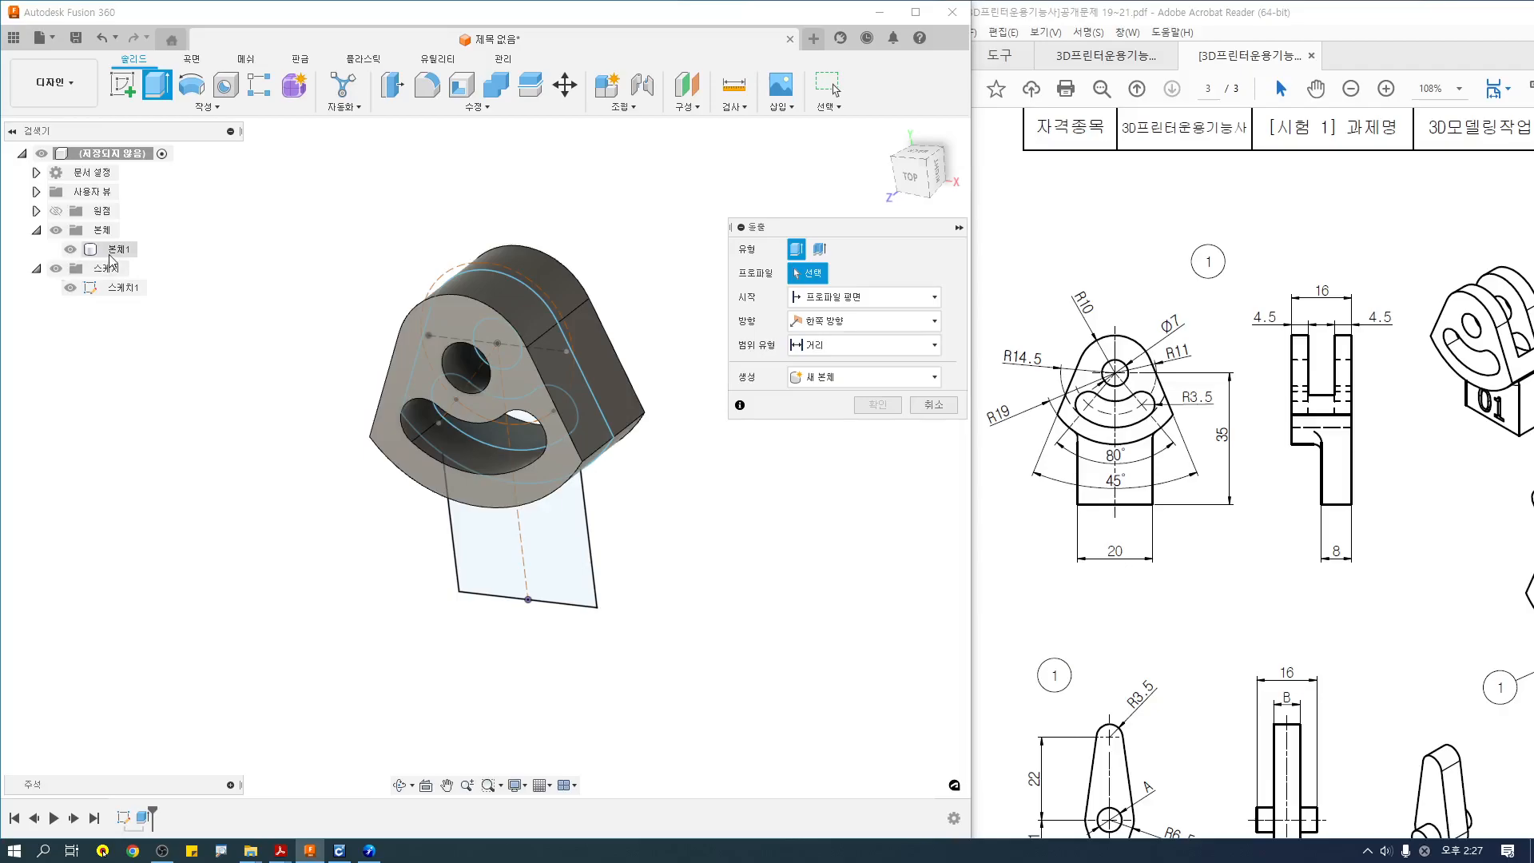
key(Escape)
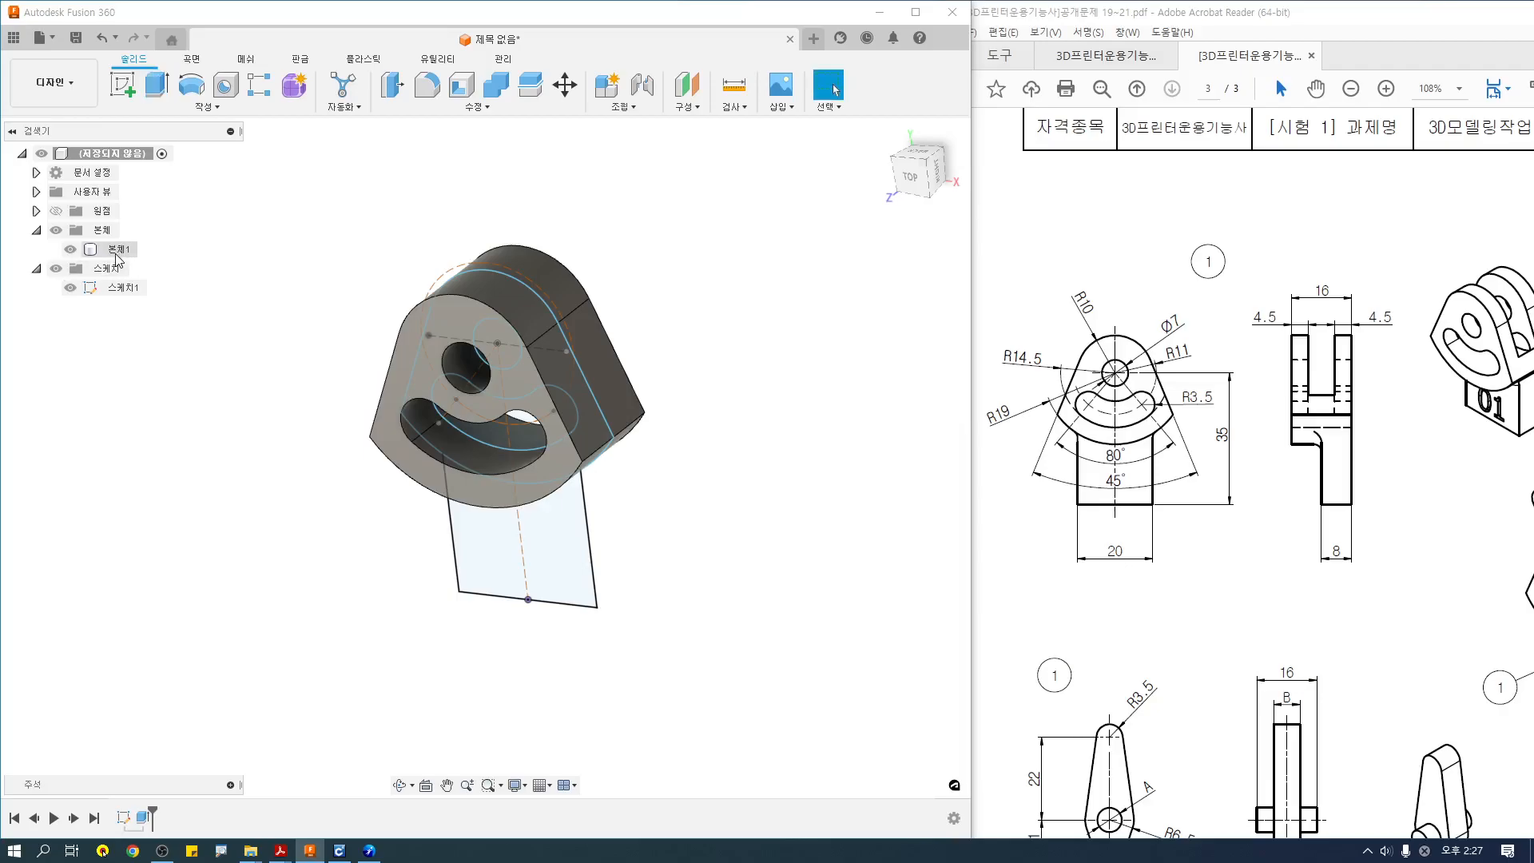
right_click(121, 253)
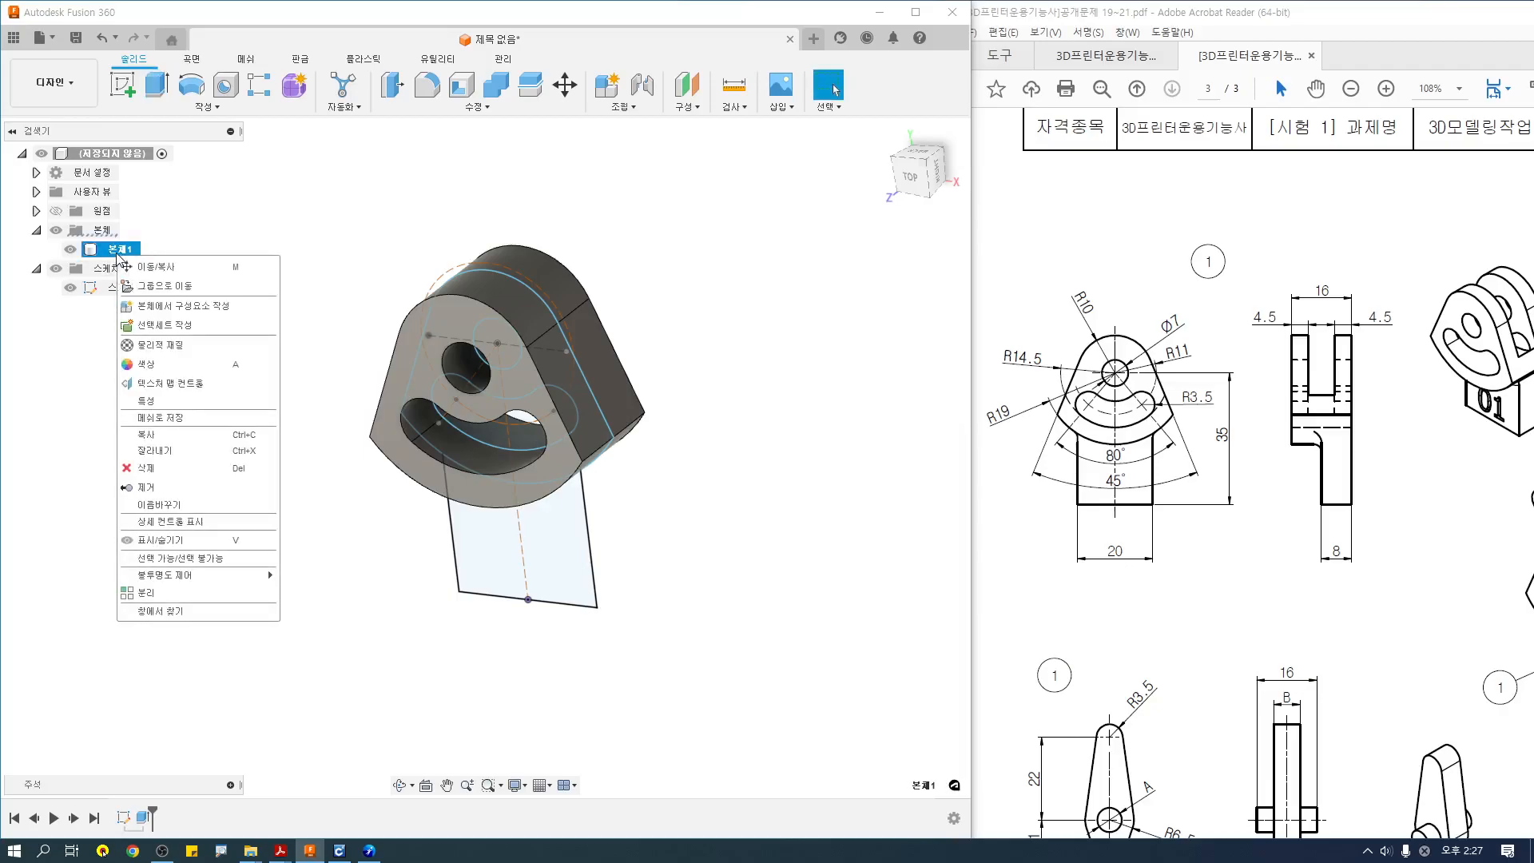
click(177, 557)
click(154, 83)
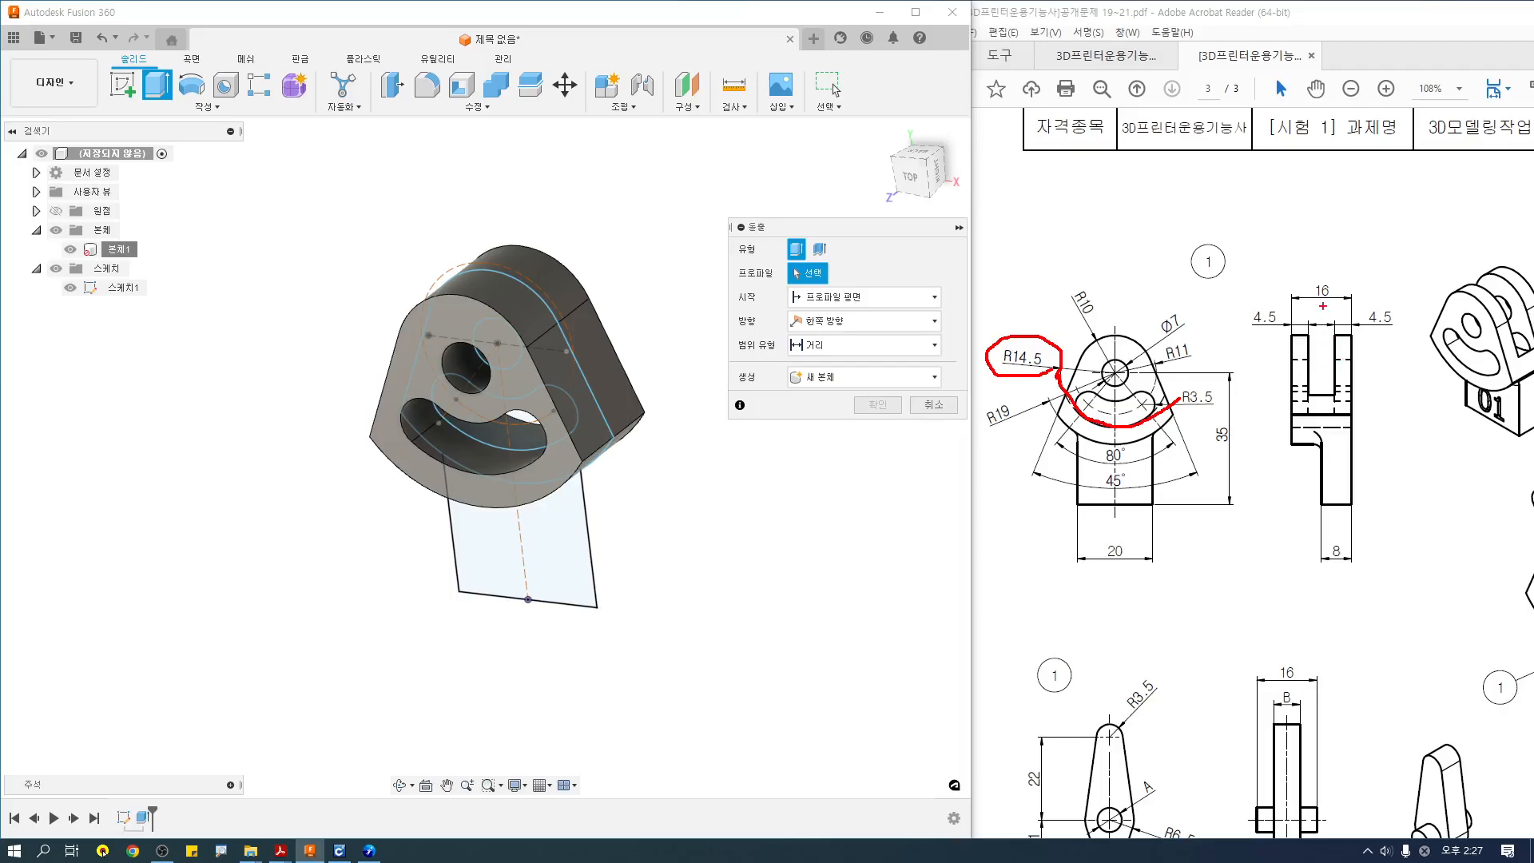
key(Escape)
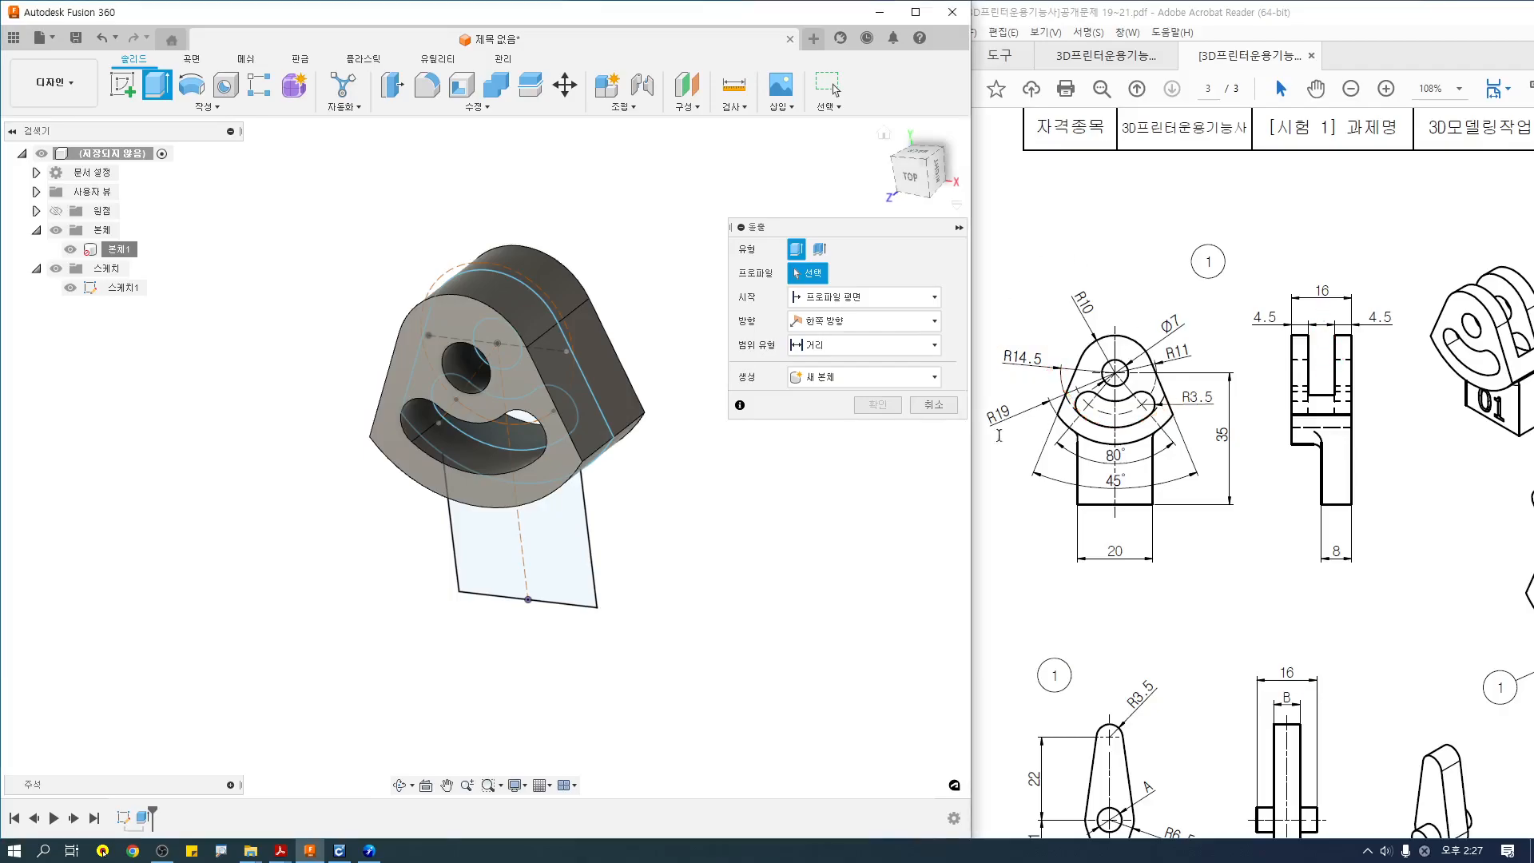
key(Escape)
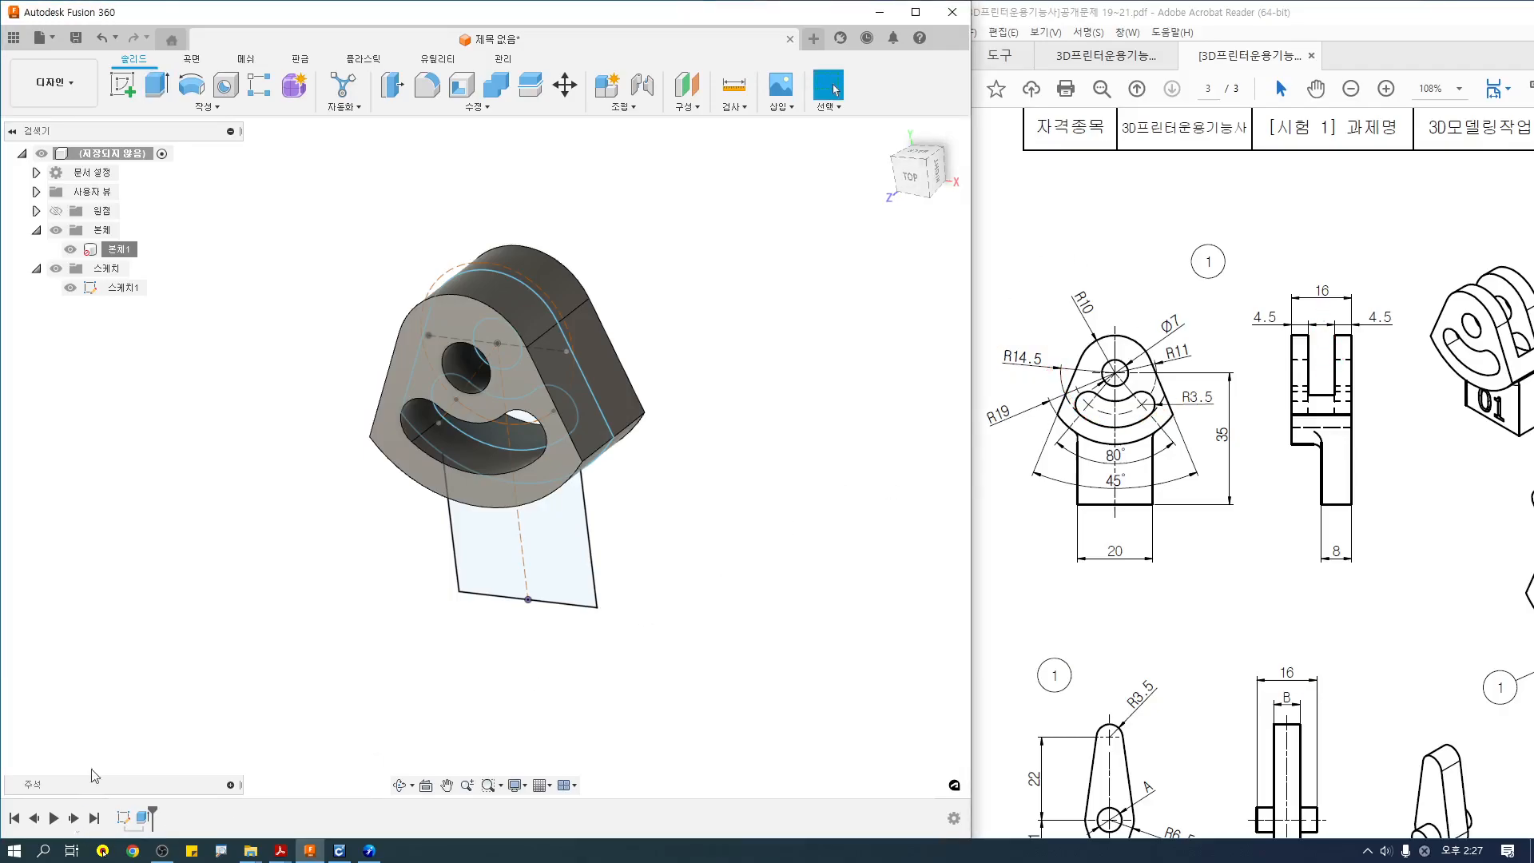
Edit the profile sketch, extend both ends of the slot's lower arc to the head's slanted sides, and finish the sketch.
double_click(124, 818)
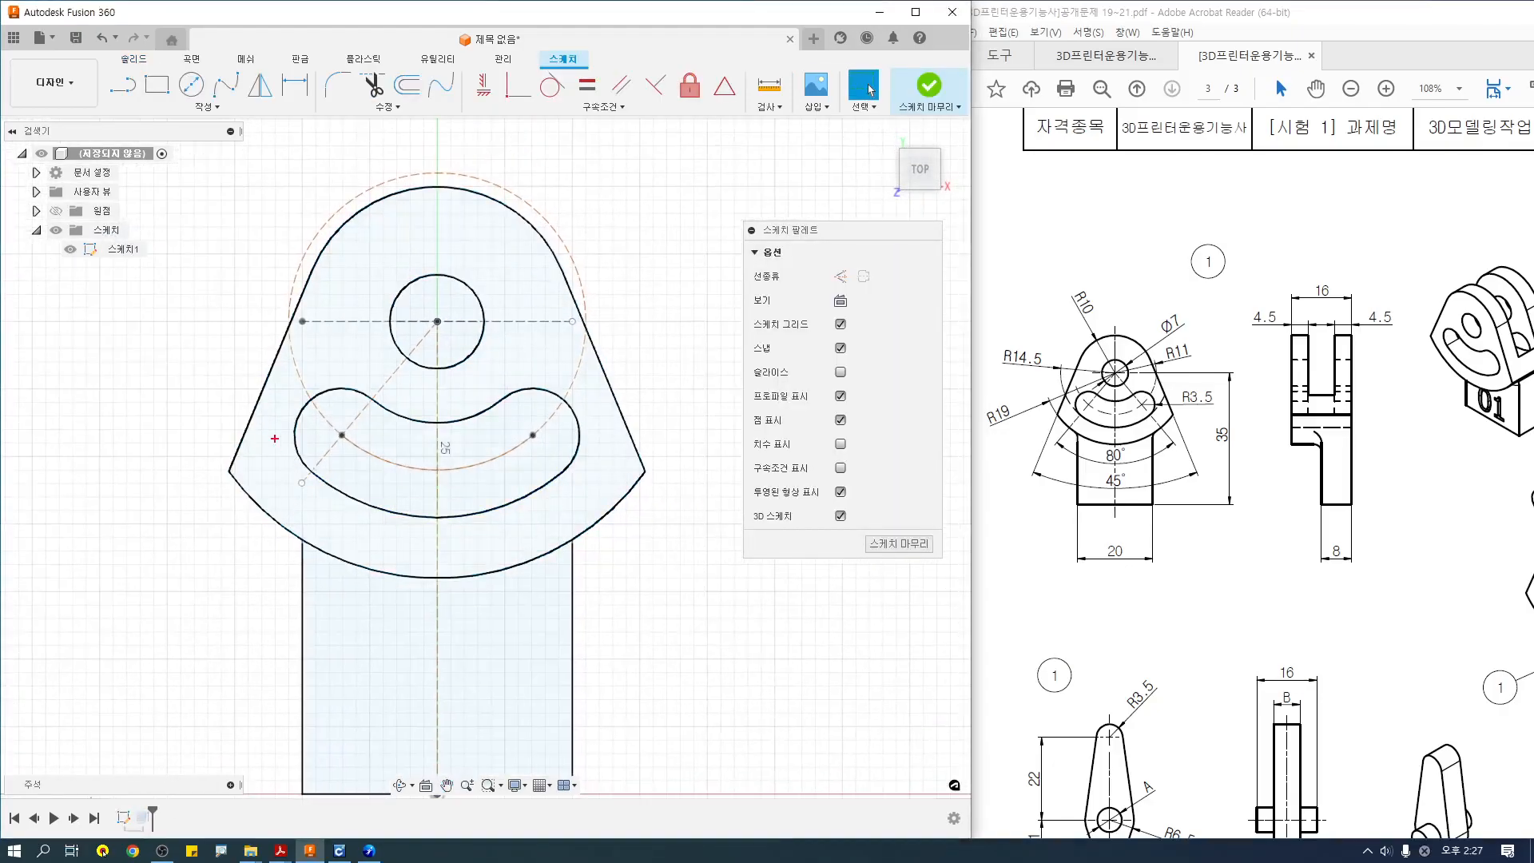
drag(543, 481, 668, 386)
key(Escape)
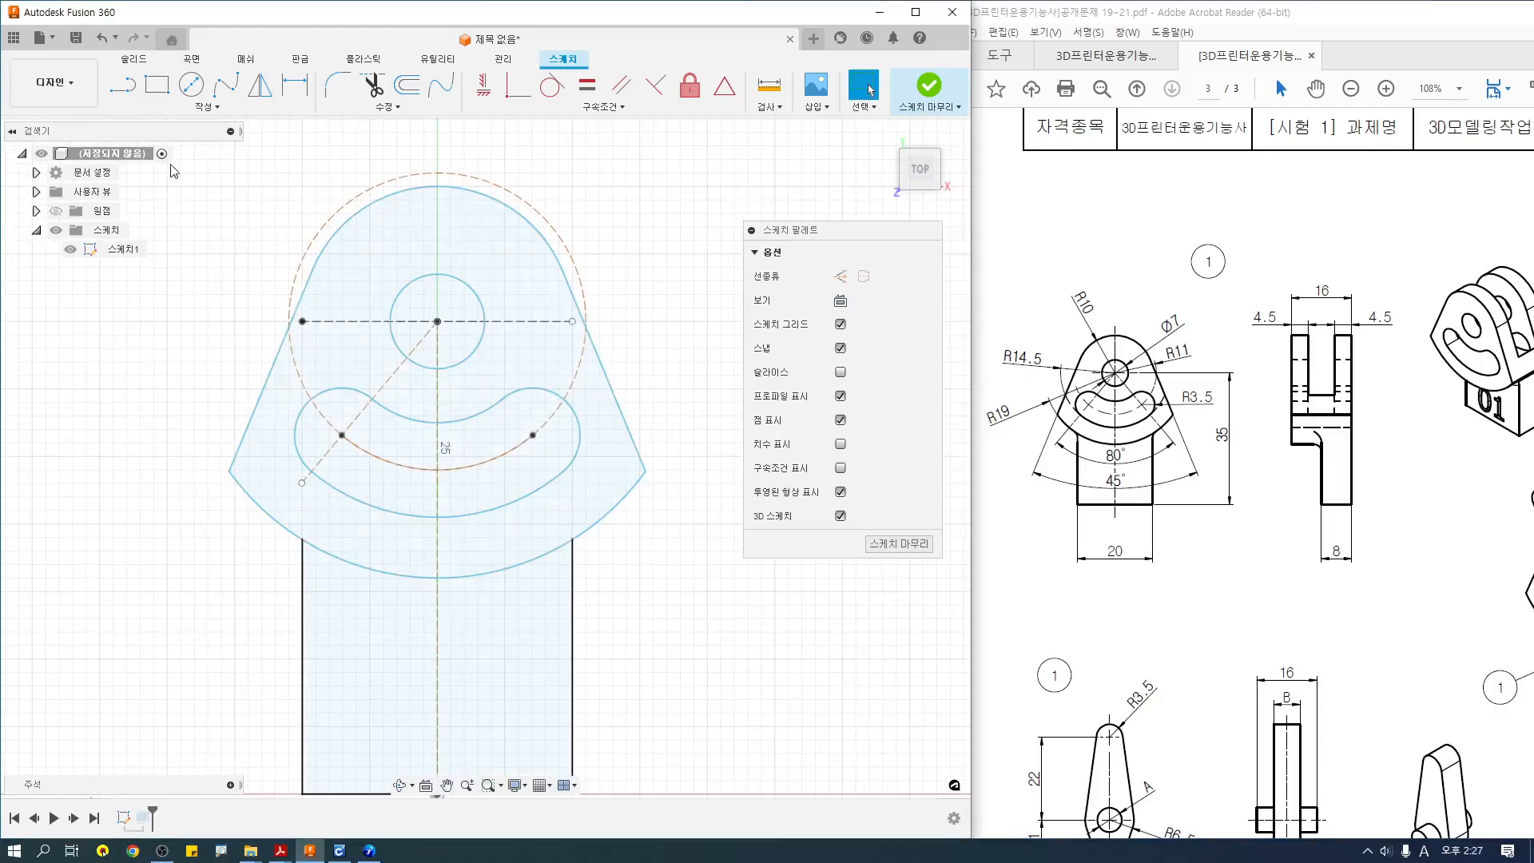
click(380, 110)
click(351, 156)
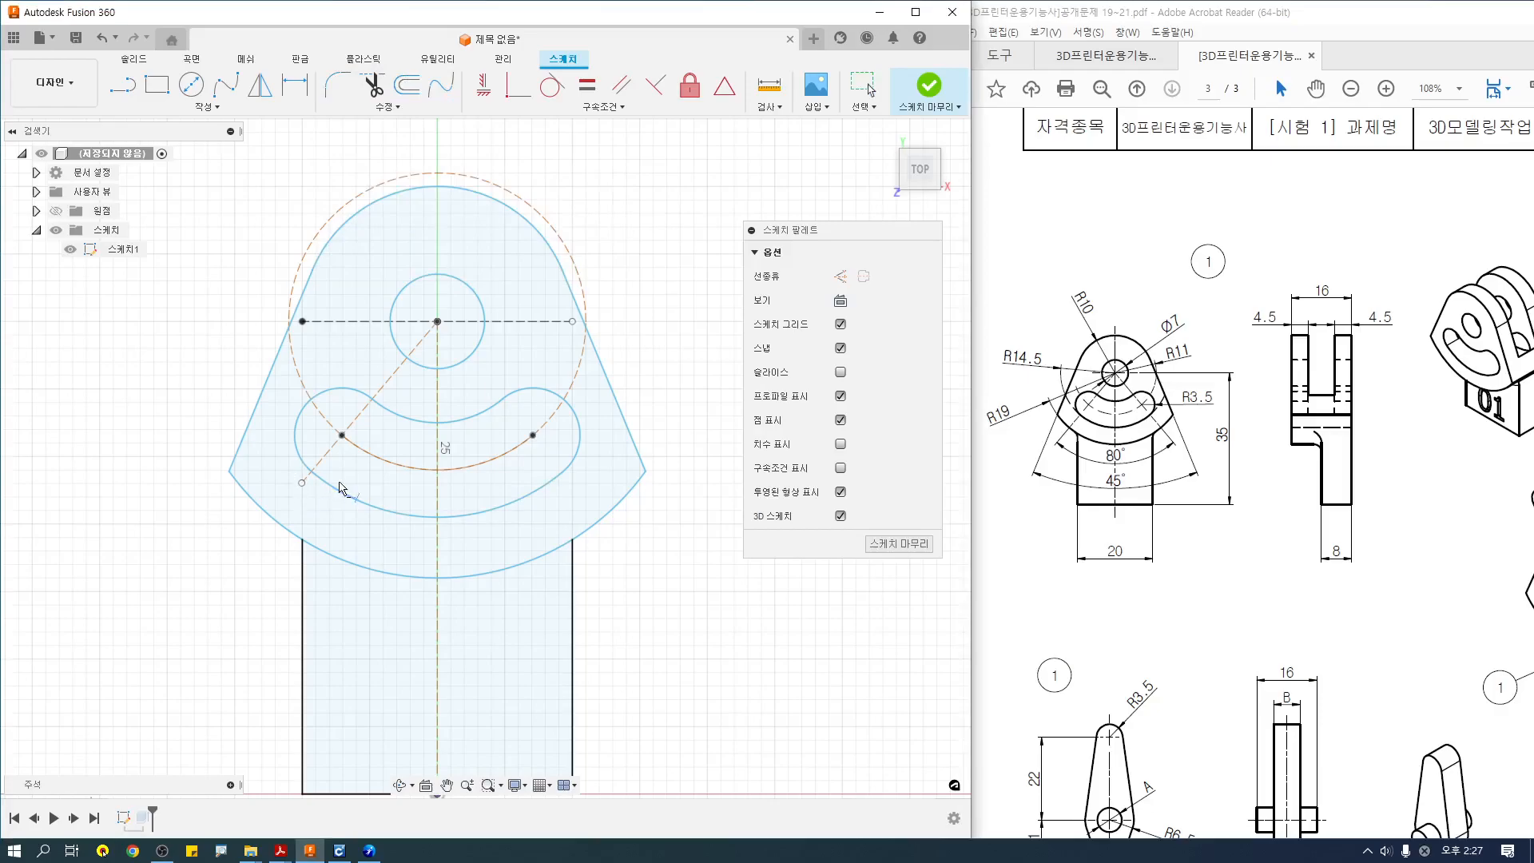
scroll(343, 492, up, 3)
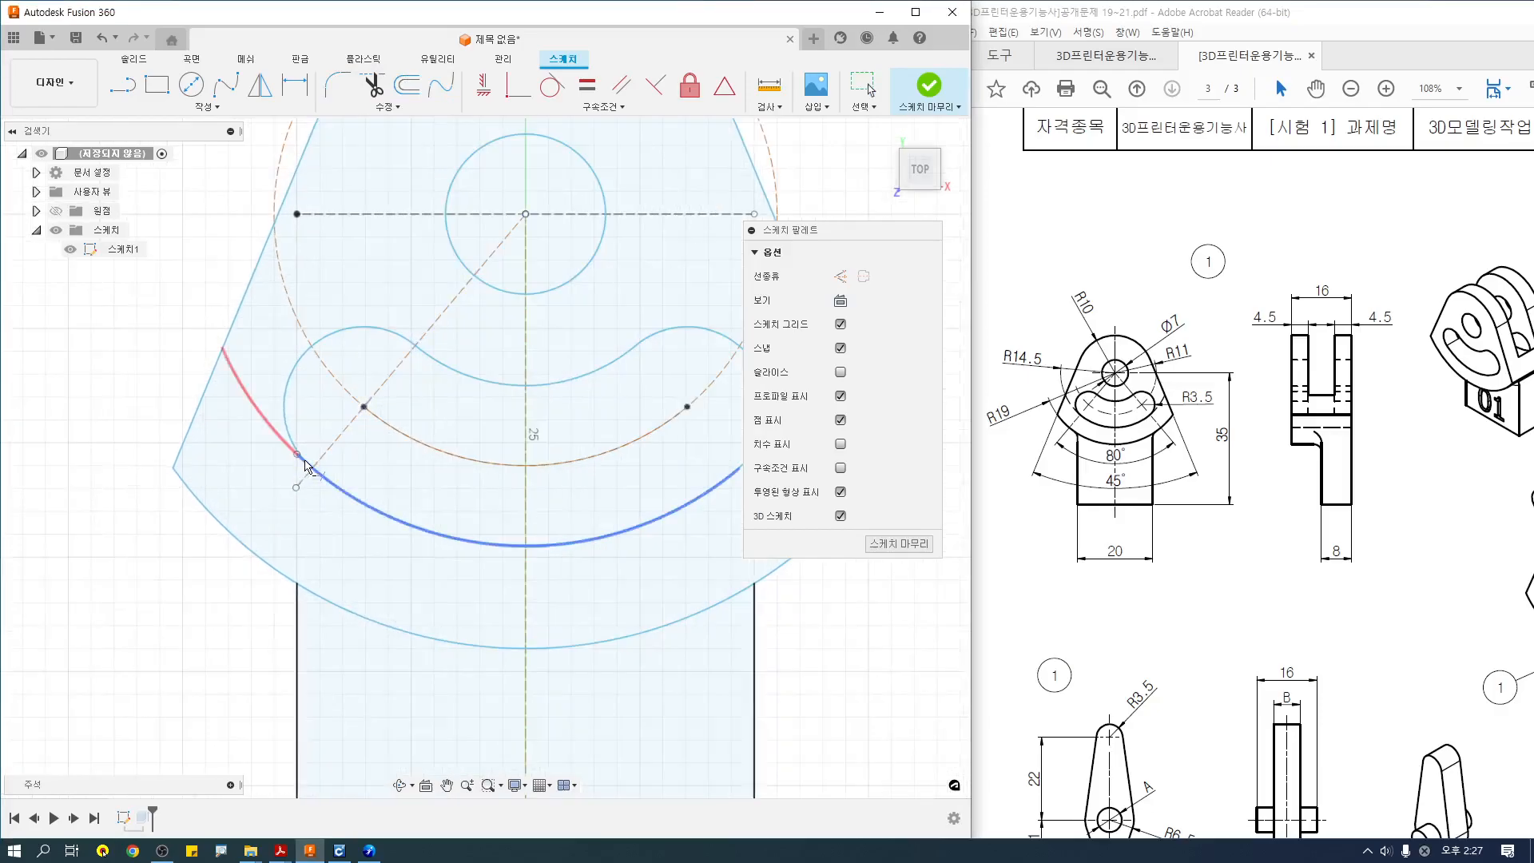
scroll(353, 464, down, 1)
middle_drag(351, 465, 166, 496)
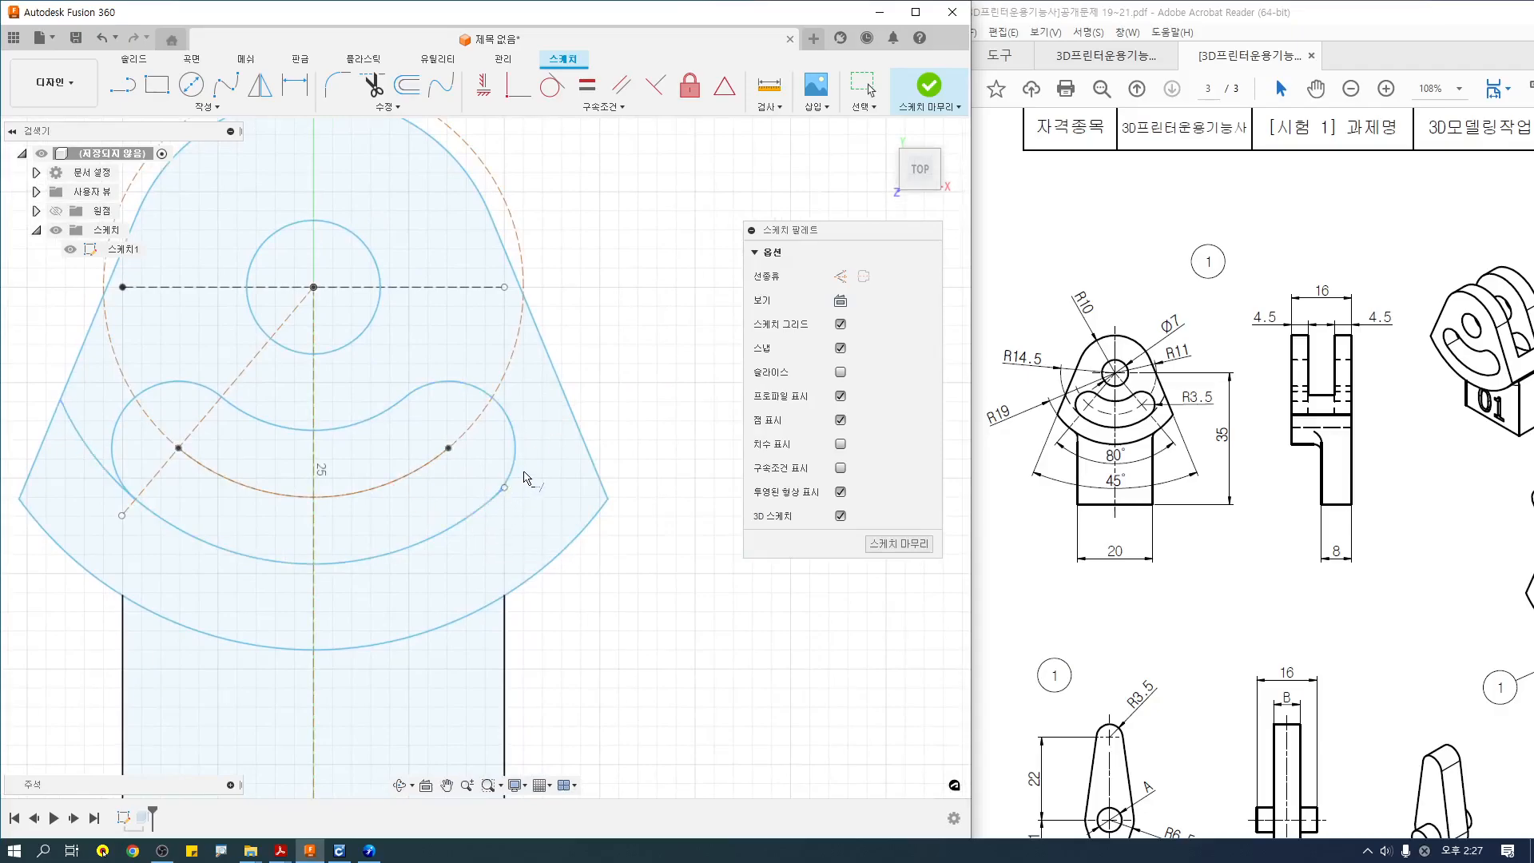
click(501, 504)
click(929, 85)
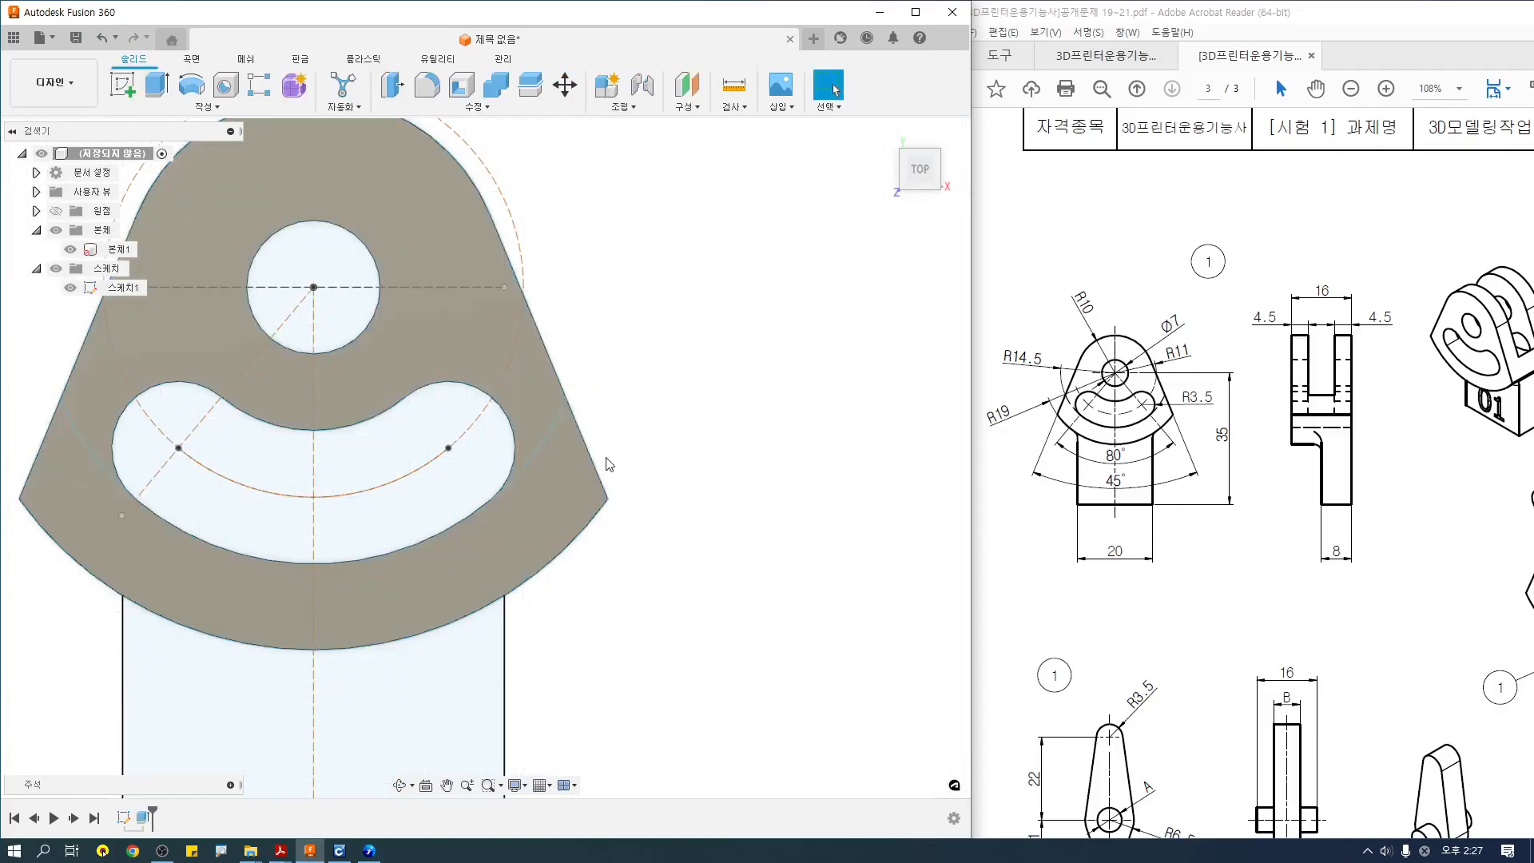
Extrude-cut the head region above the extended arc symmetrically, measured as a 7 mm whole length, to form the fork gap.
shift+middle_drag(609, 464, 612, 518)
click(157, 83)
click(450, 414)
click(847, 321)
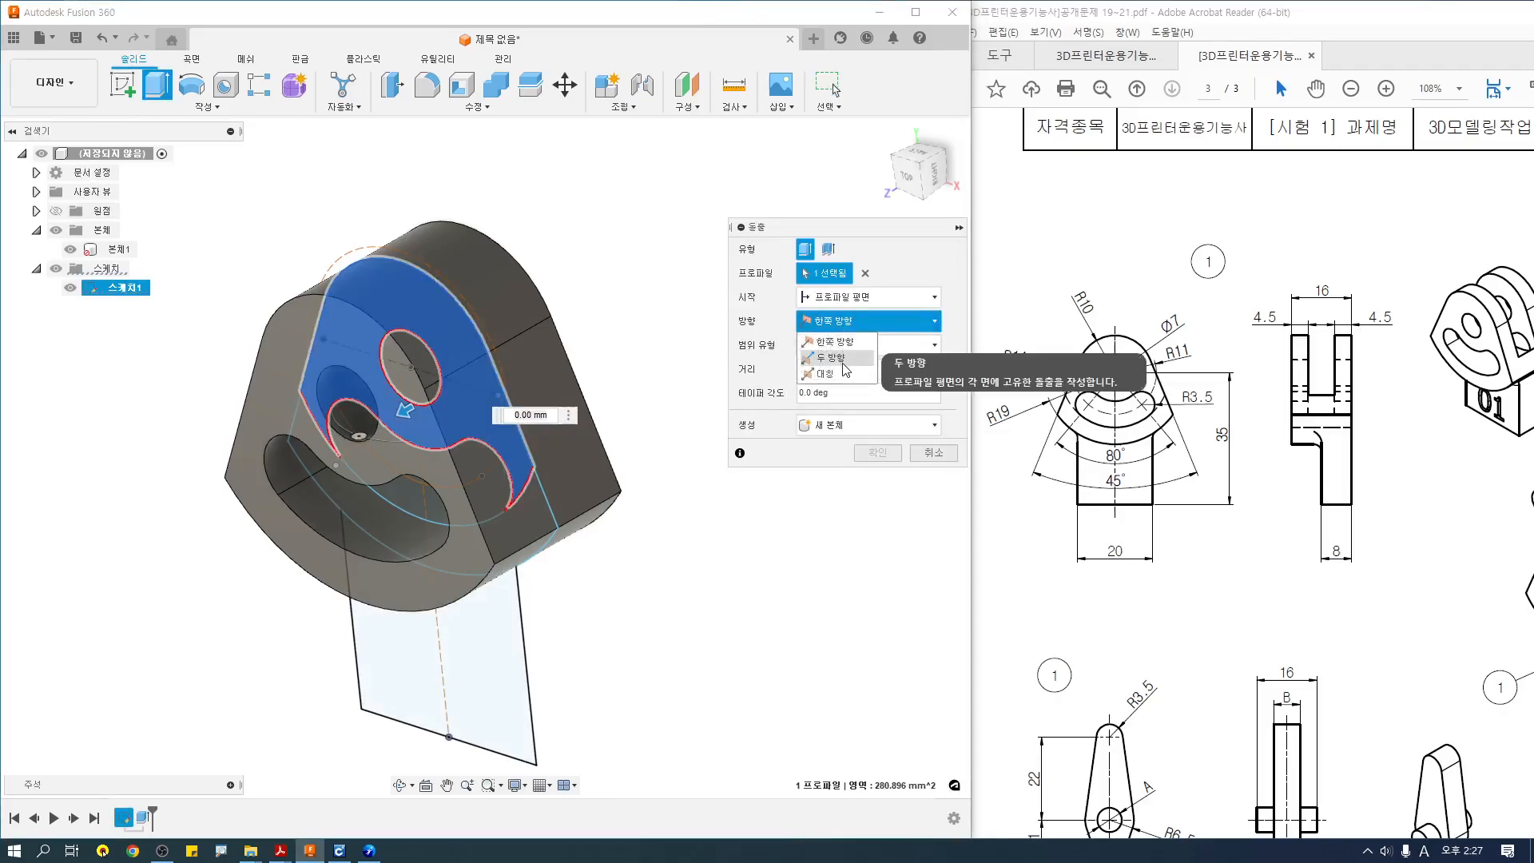
click(837, 384)
click(827, 368)
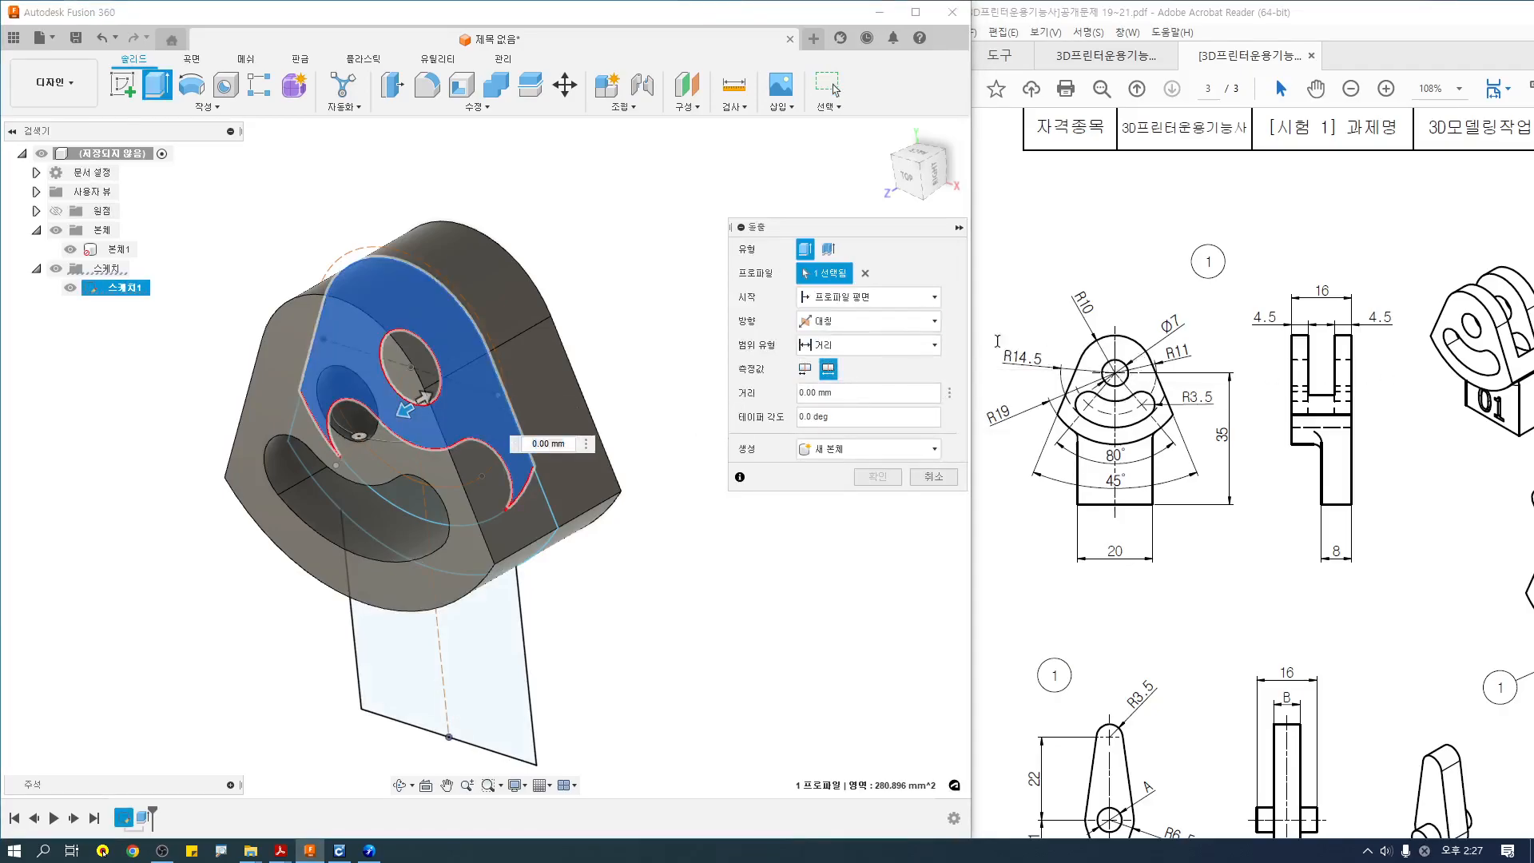
click(867, 392)
text(7)
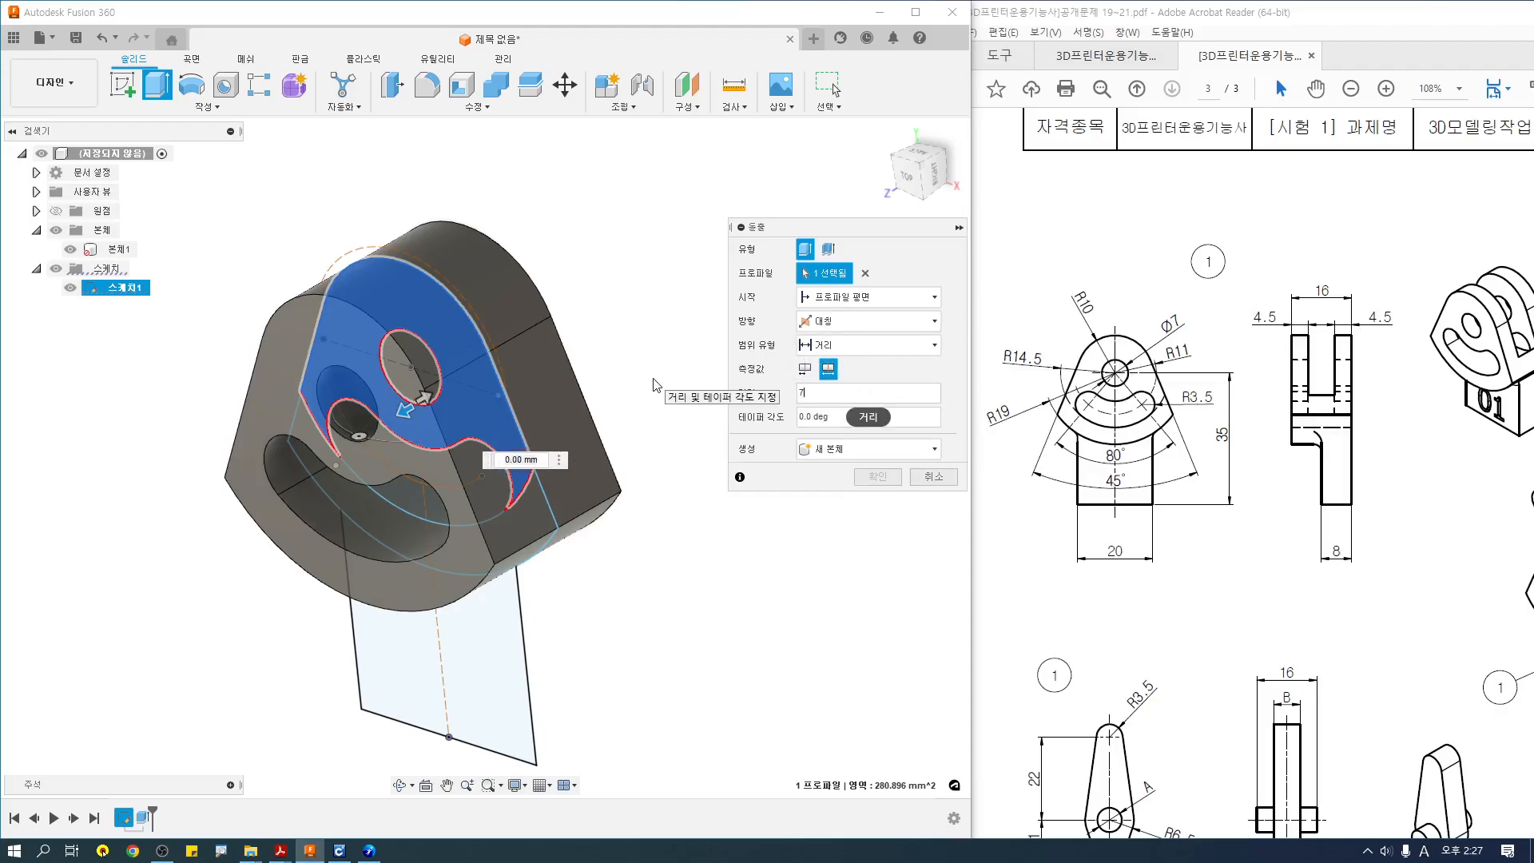
click(874, 502)
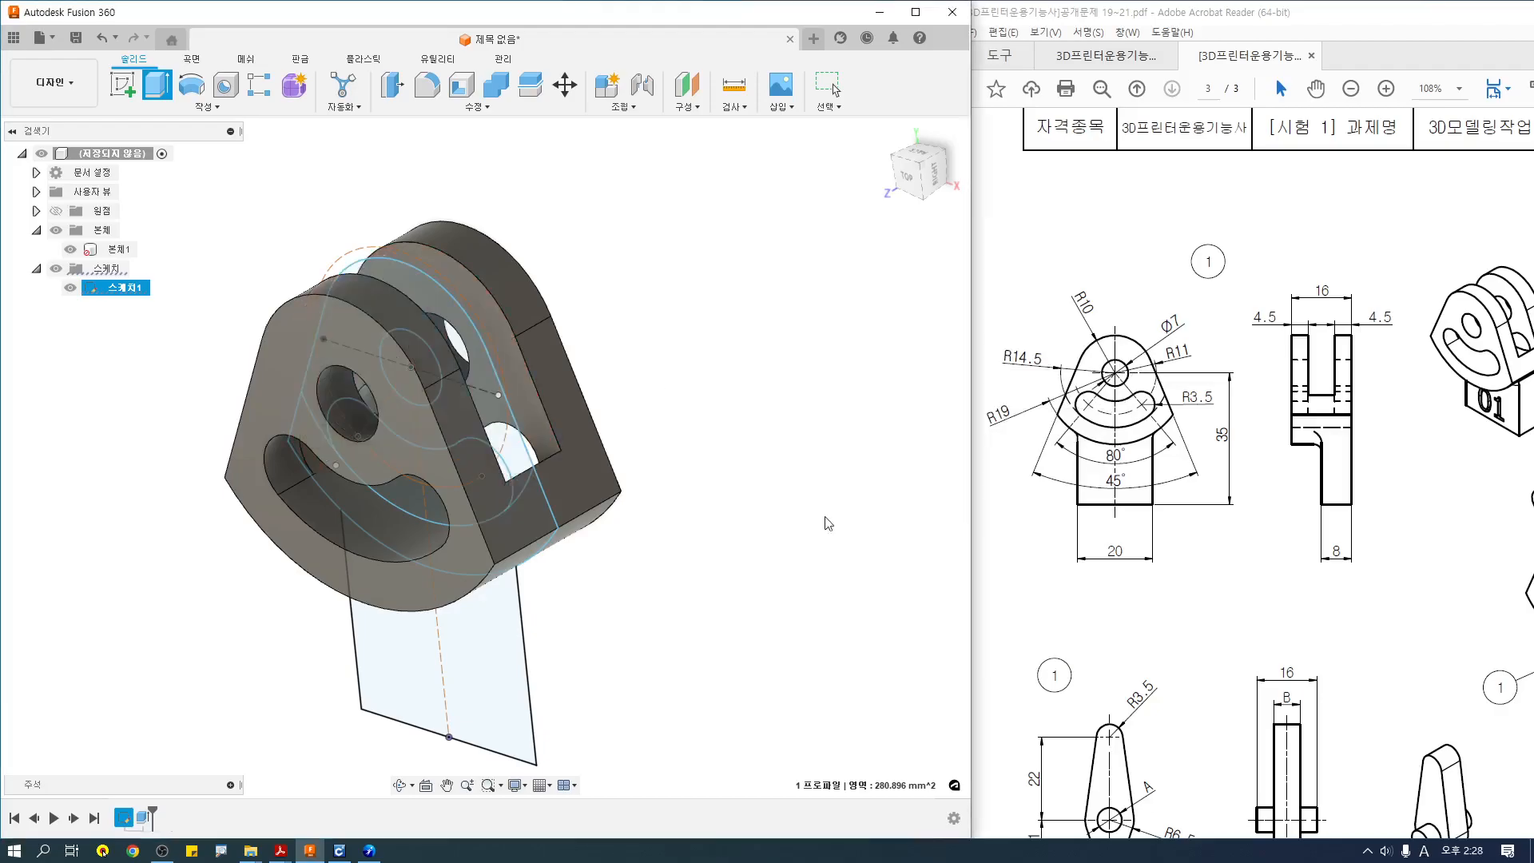
Extrude the rectangular leg profile to one side by -8 mm and join it to the head.
shift+middle_drag(748, 519, 694, 482)
key(e)
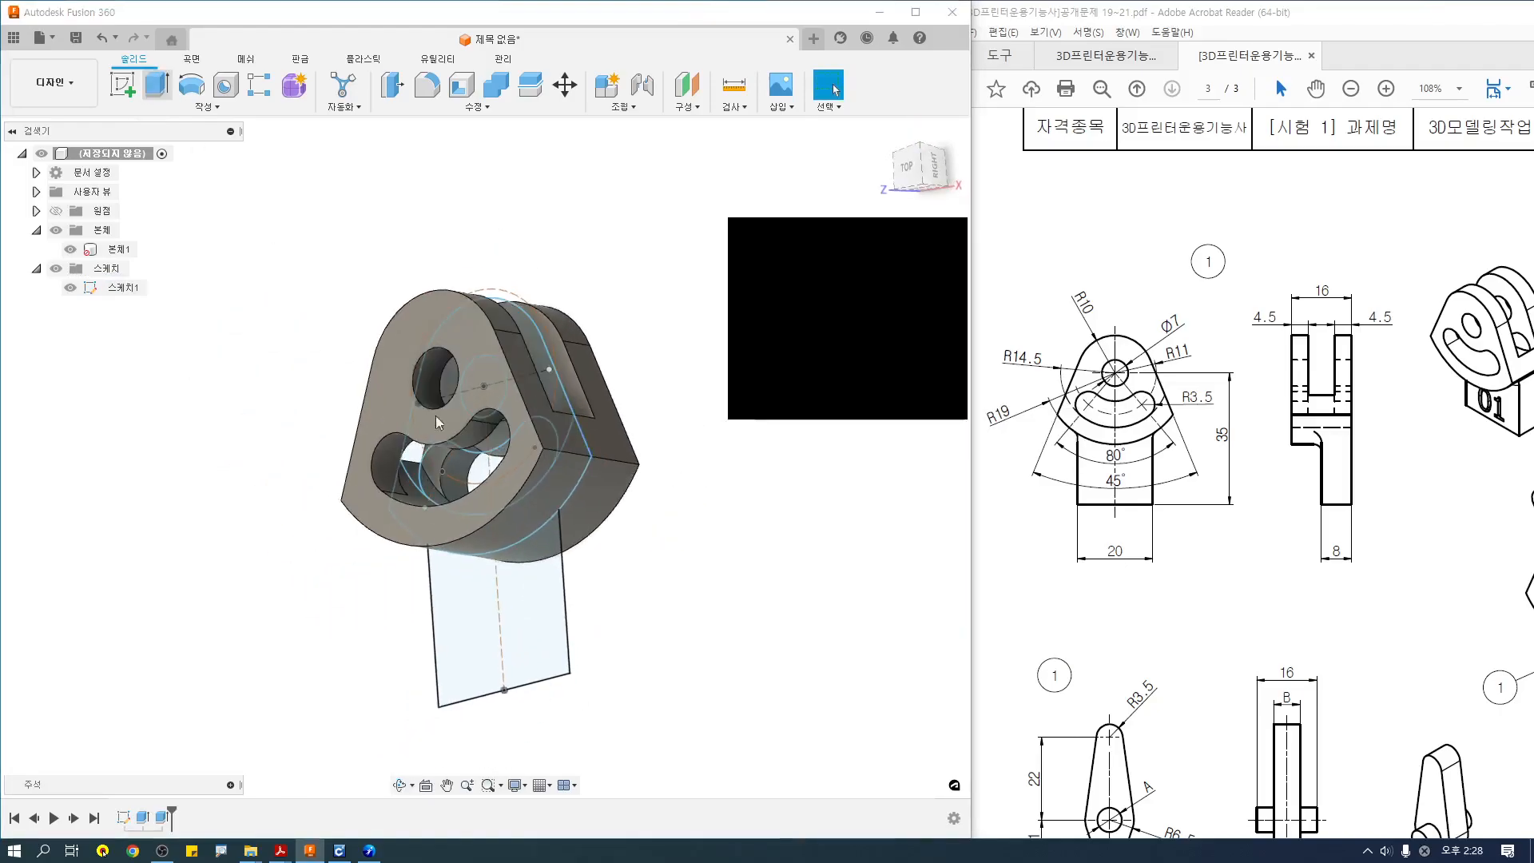
click(514, 599)
shift+middle_drag(640, 530, 559, 531)
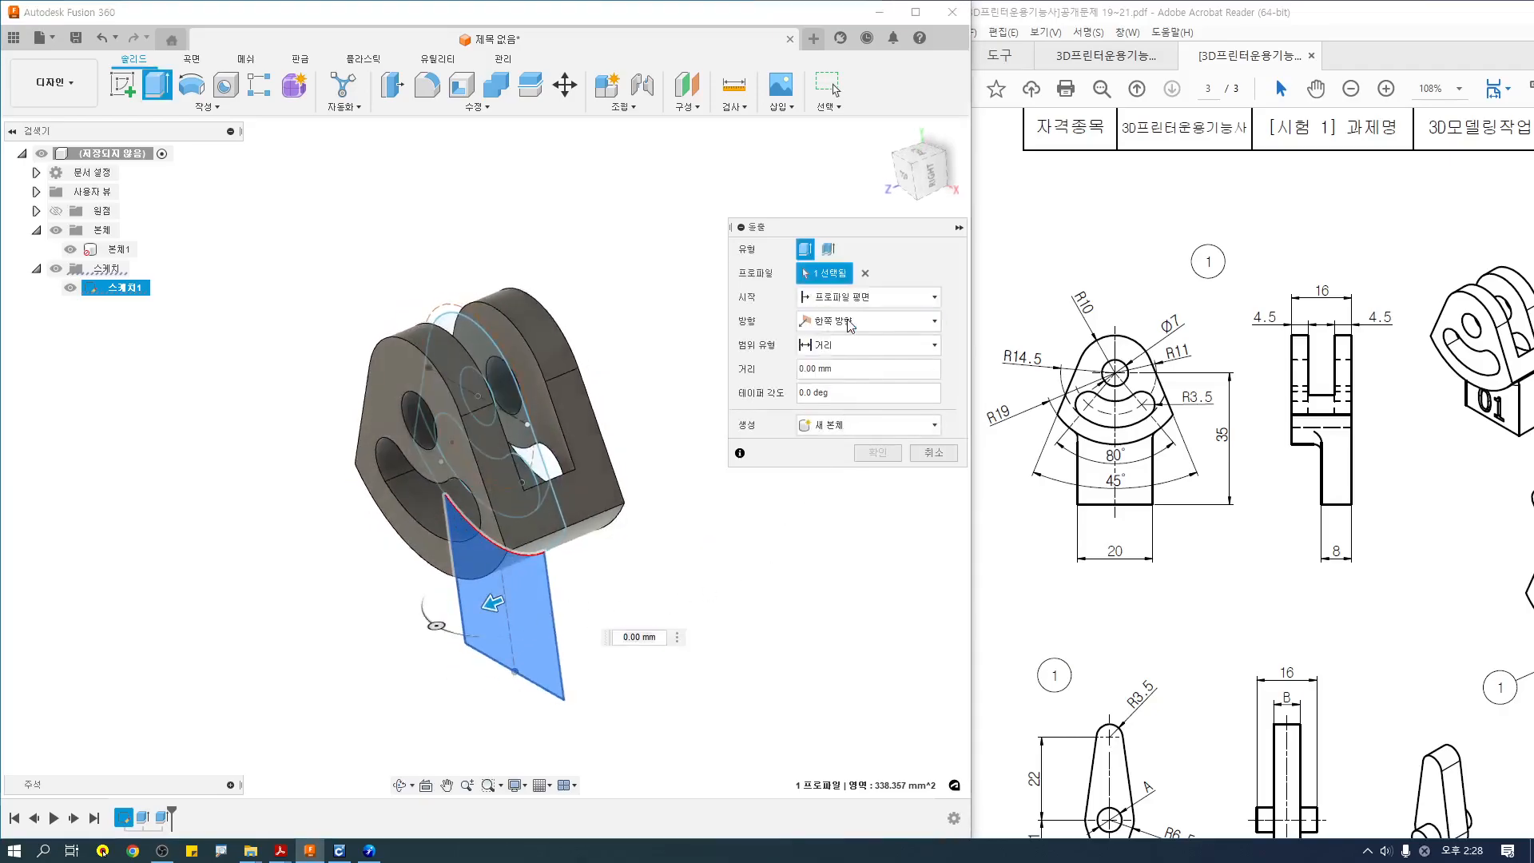
click(840, 370)
text(-8)
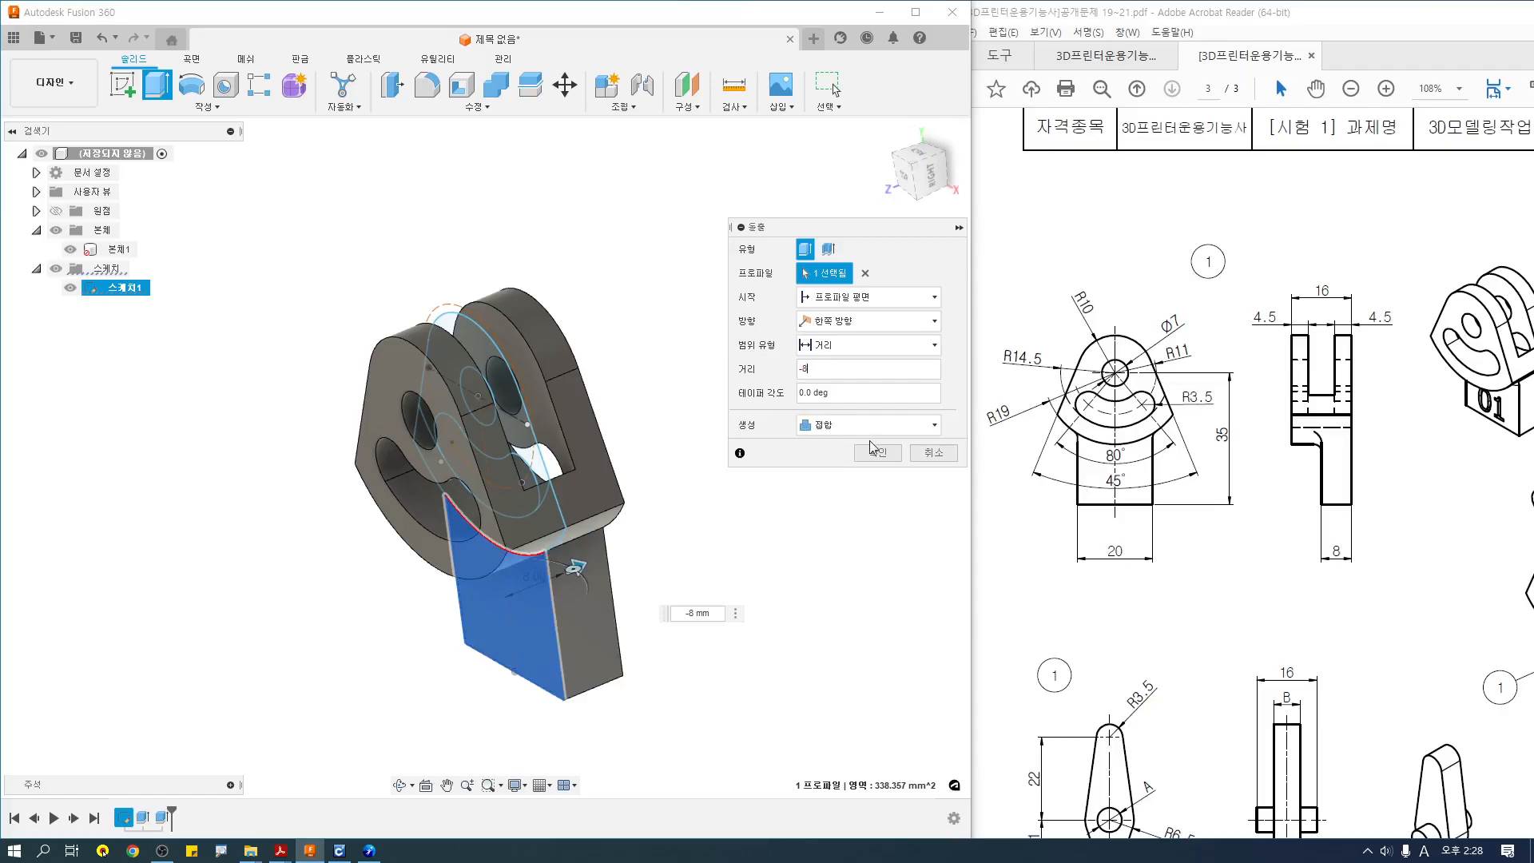
click(879, 453)
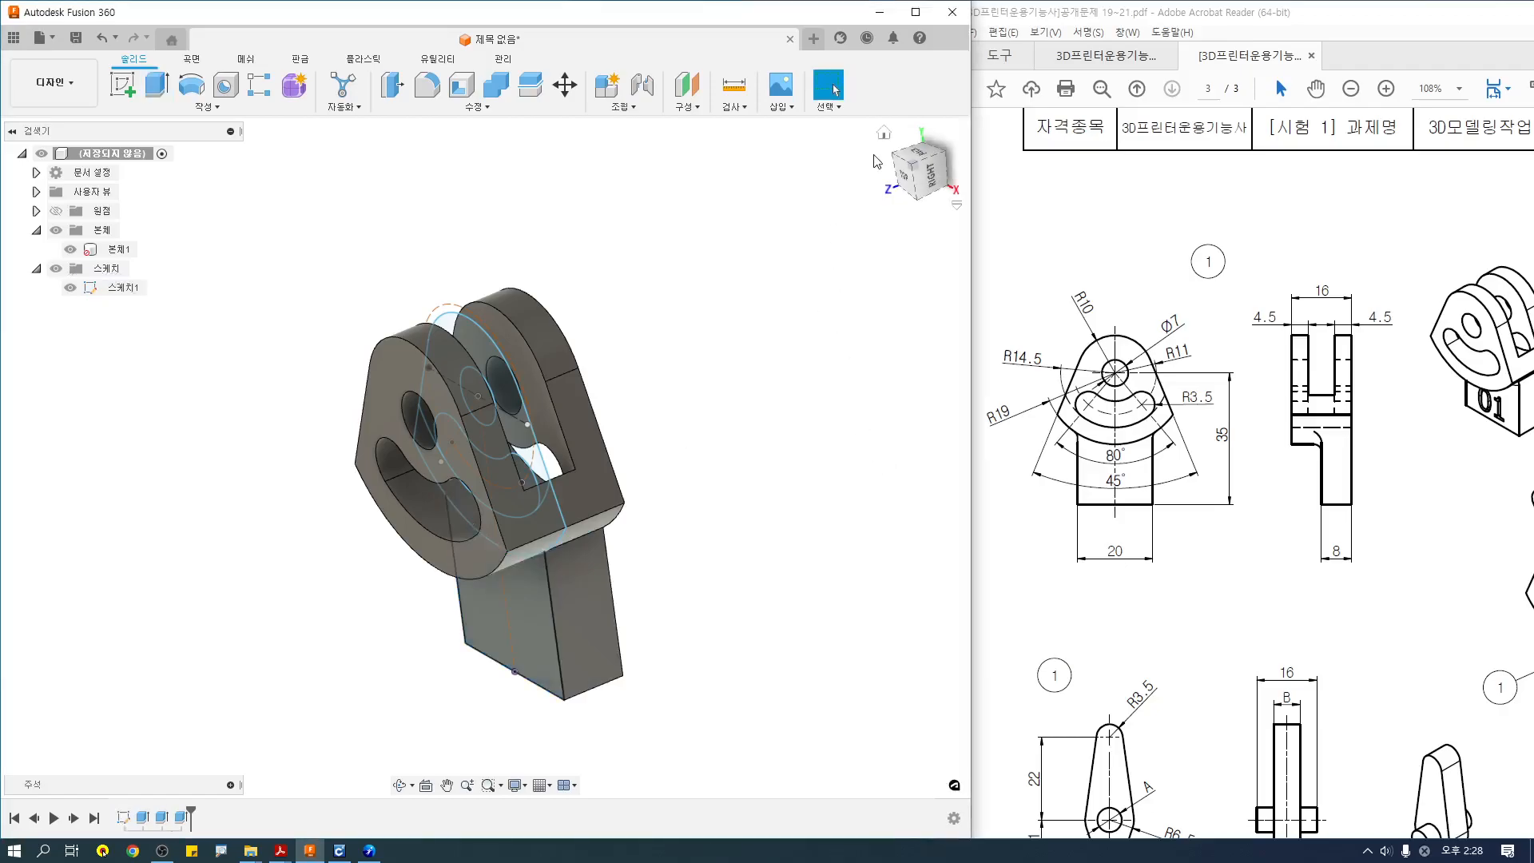
Examine part 1's isometric view in the PDF drawing for the placement of the number on the leg.
click(883, 136)
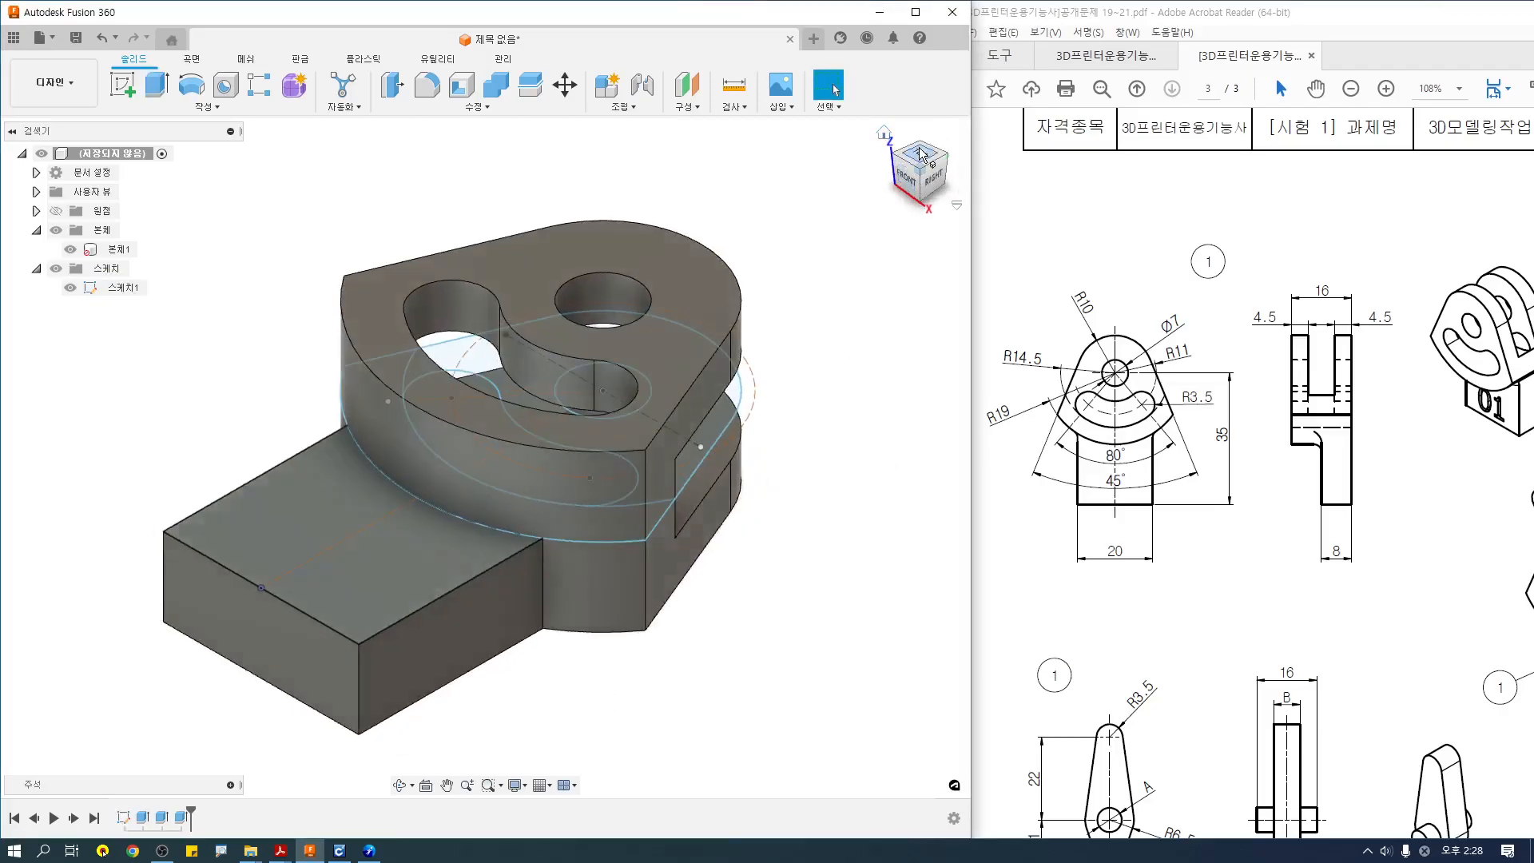
click(920, 154)
click(939, 154)
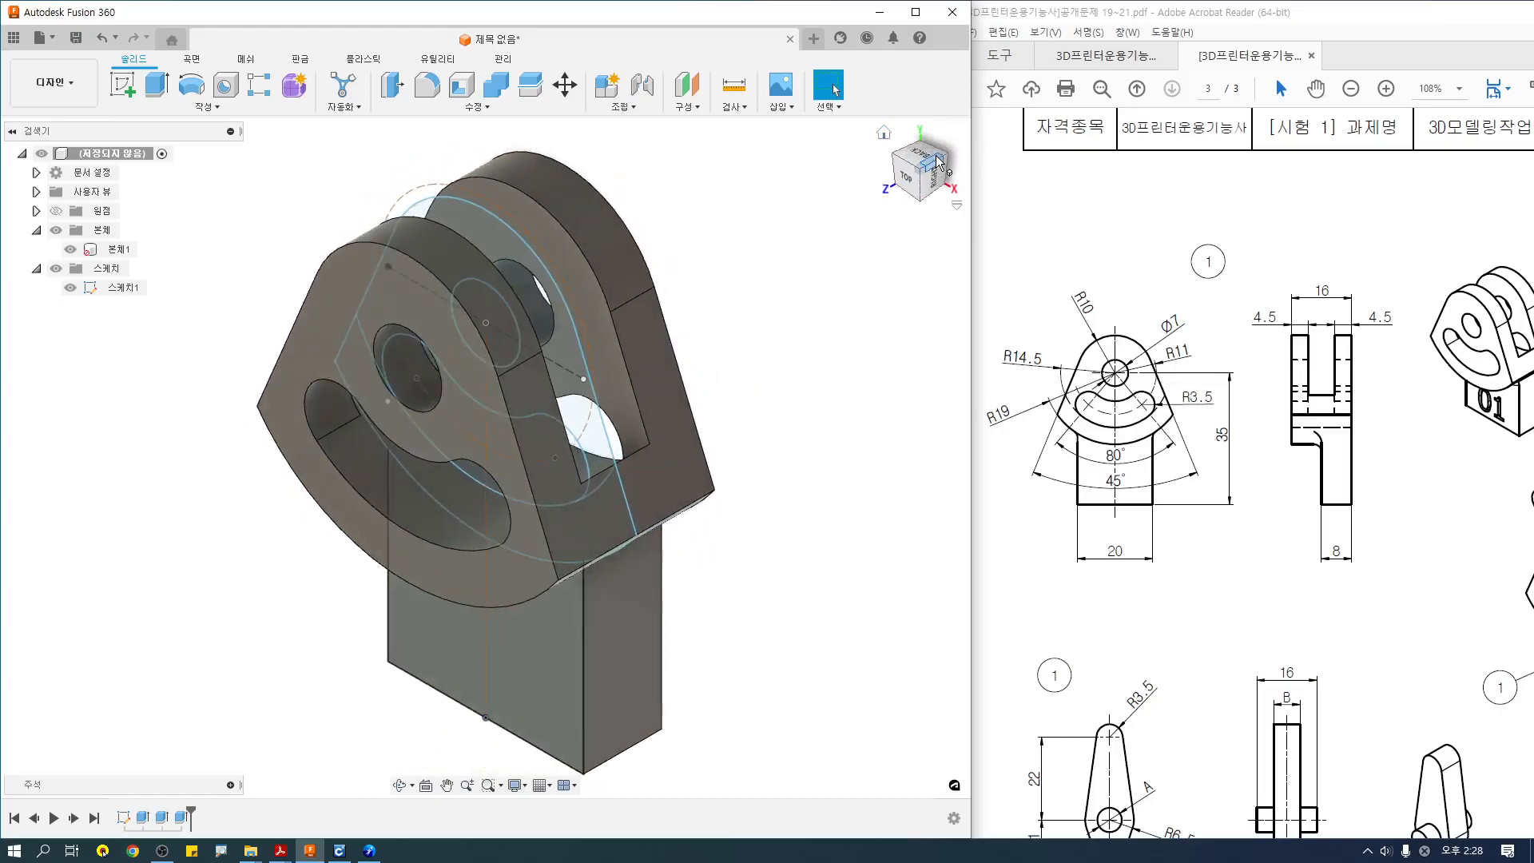
click(1219, 484)
drag(1326, 20, 1230, 22)
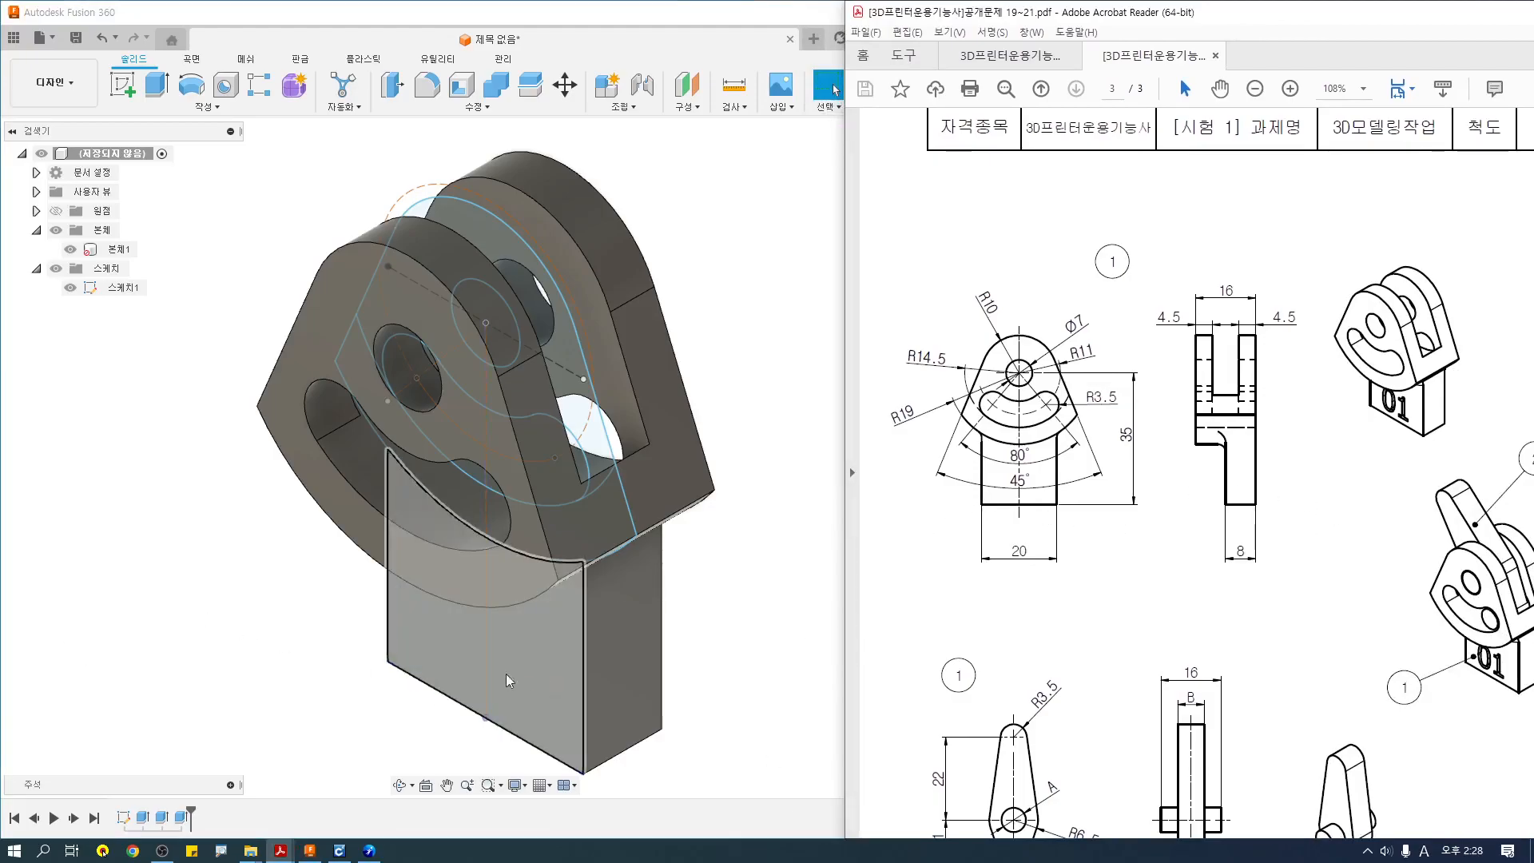
Reopen the profile sketch for editing and place a text frame on the leg below the head's lower arc.
right_click(529, 678)
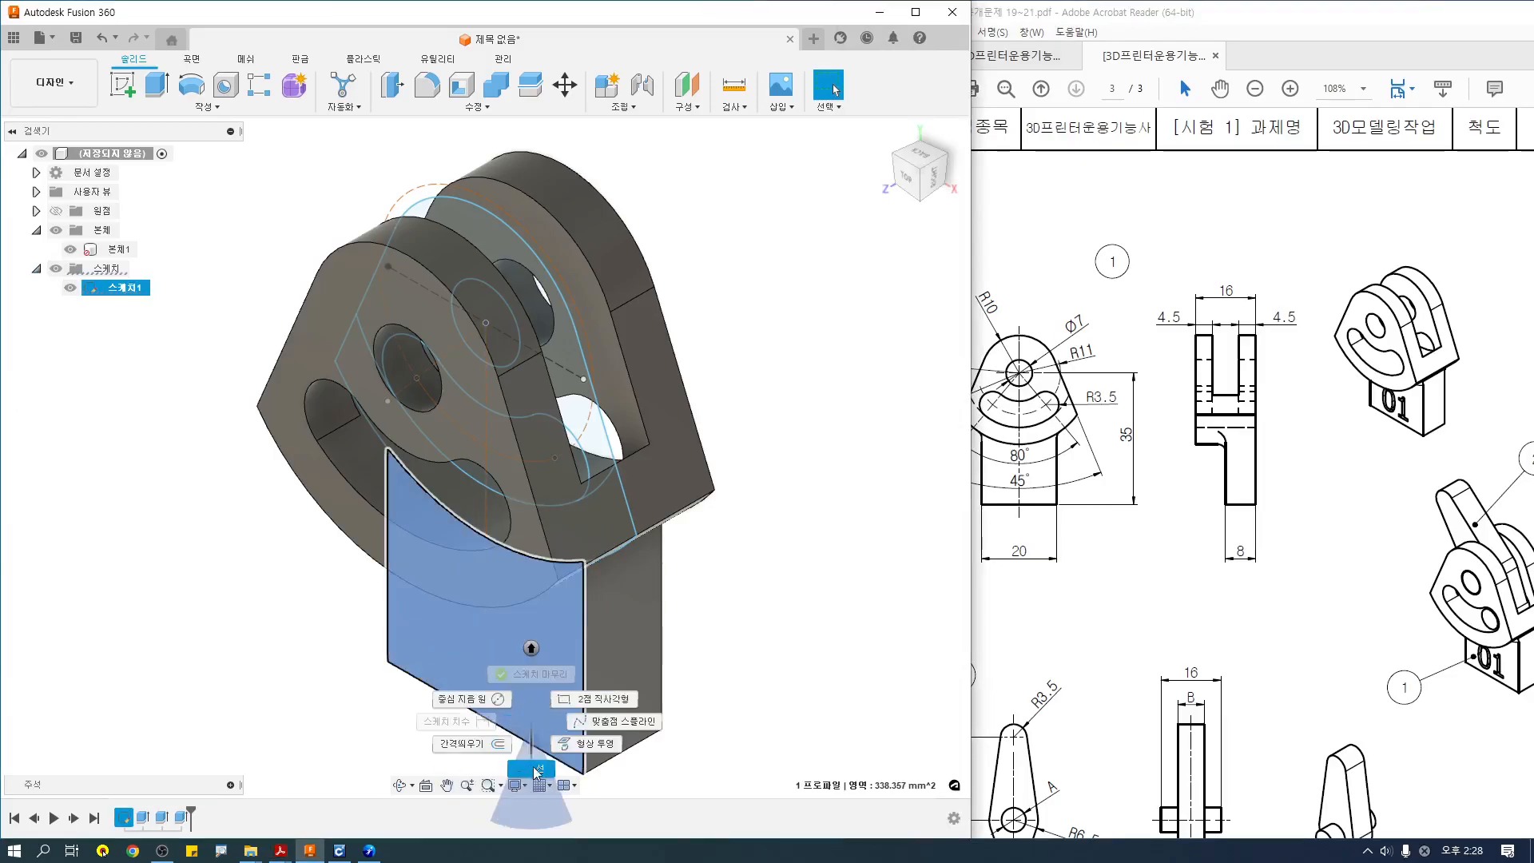
click(533, 723)
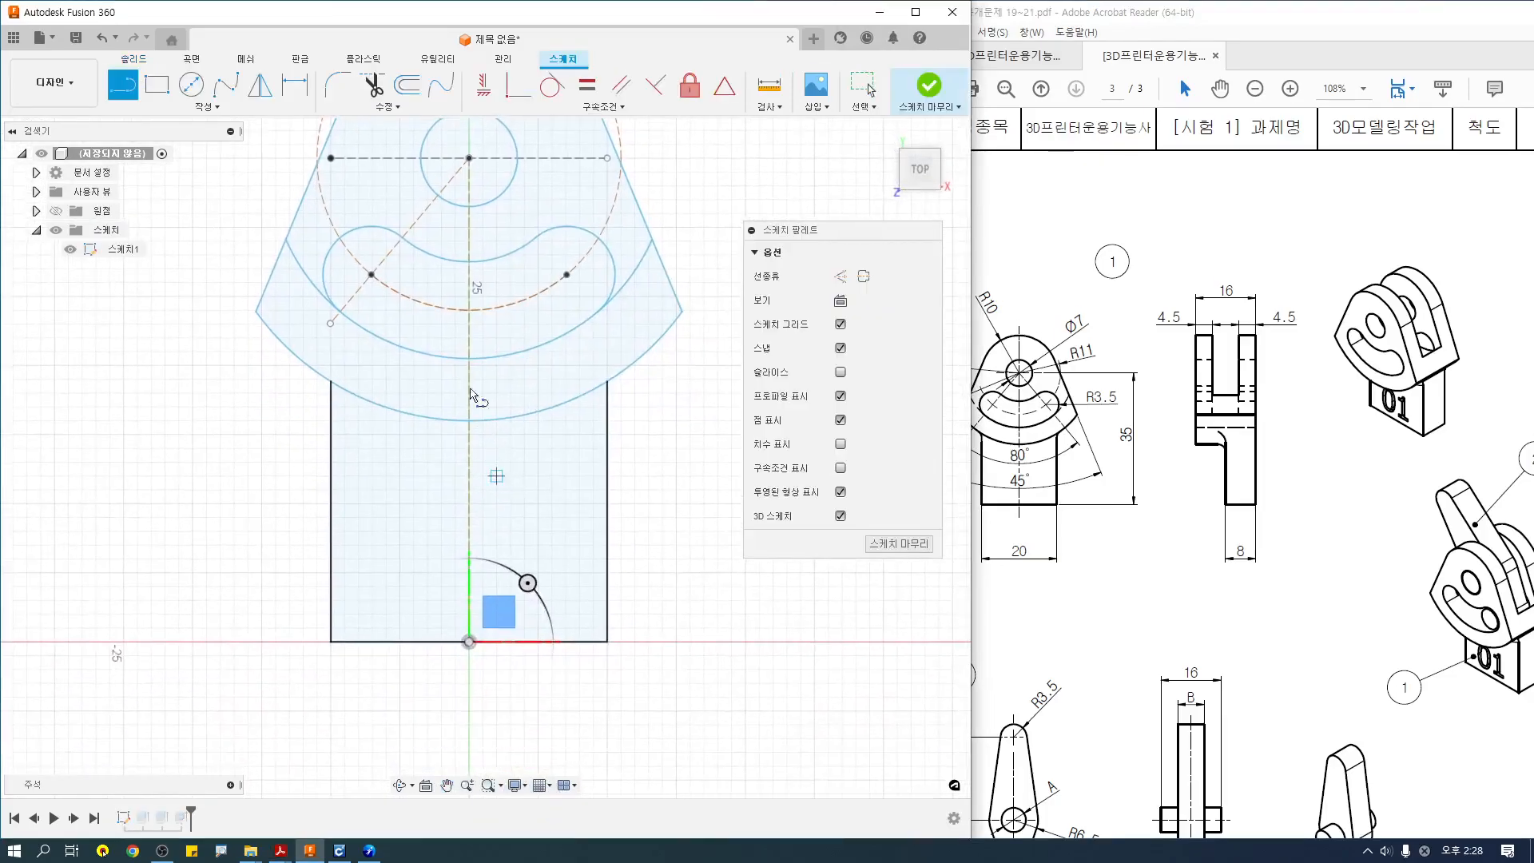
click(206, 106)
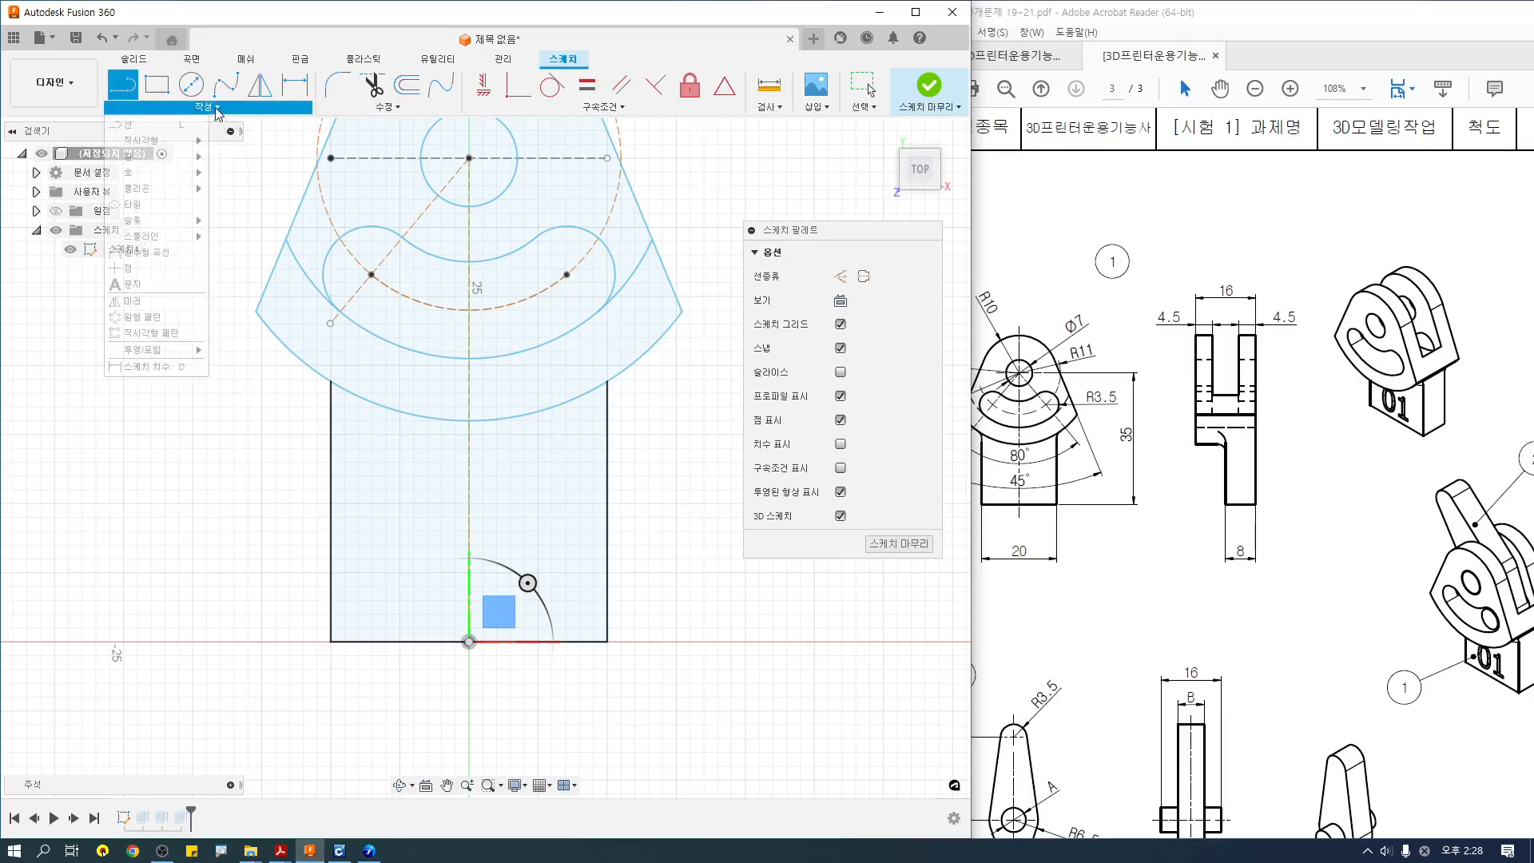
click(136, 285)
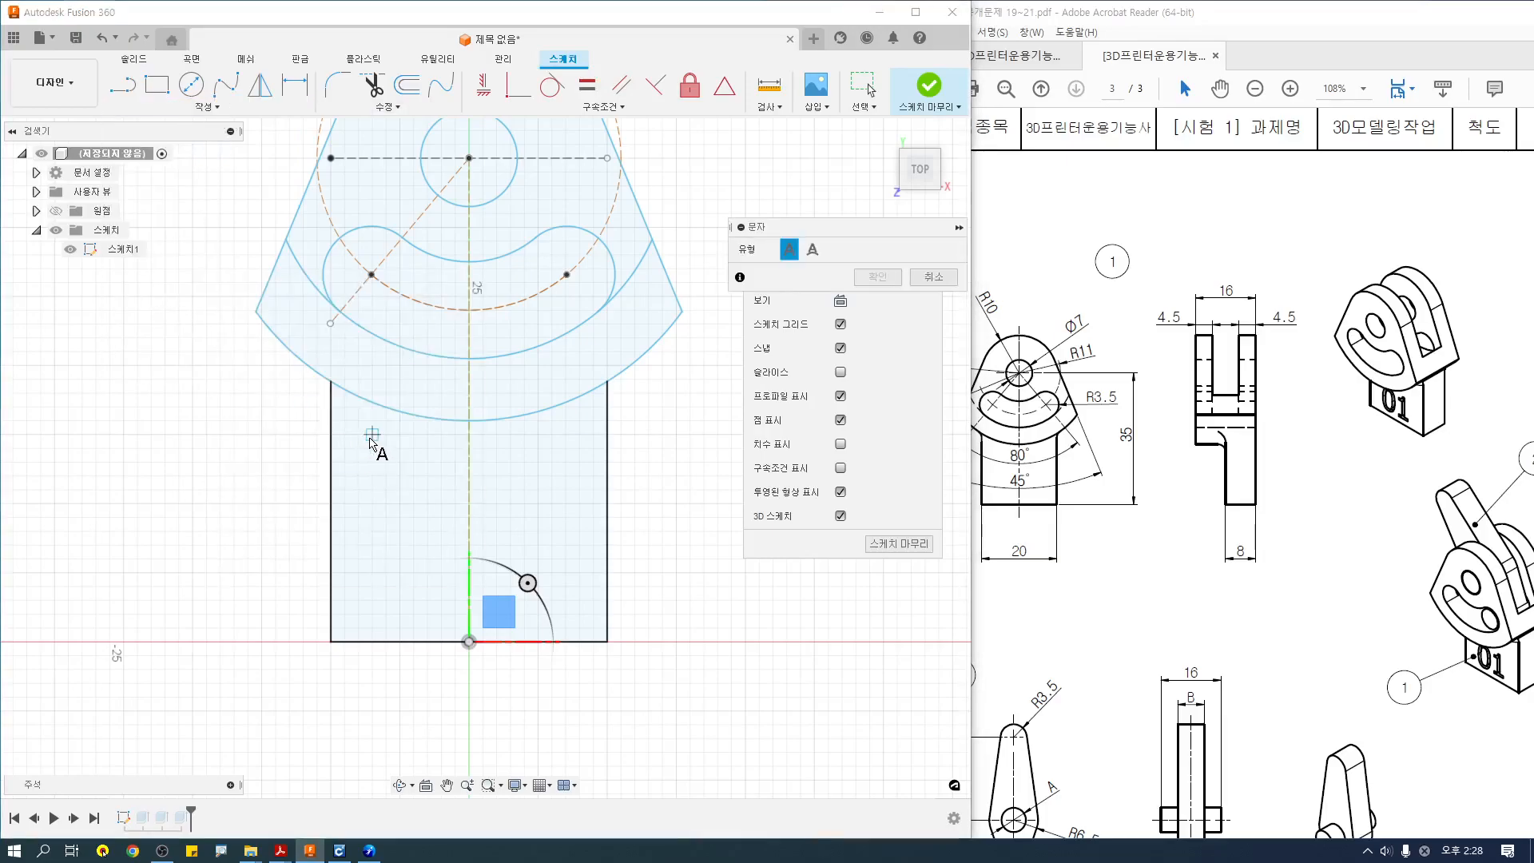
click(372, 433)
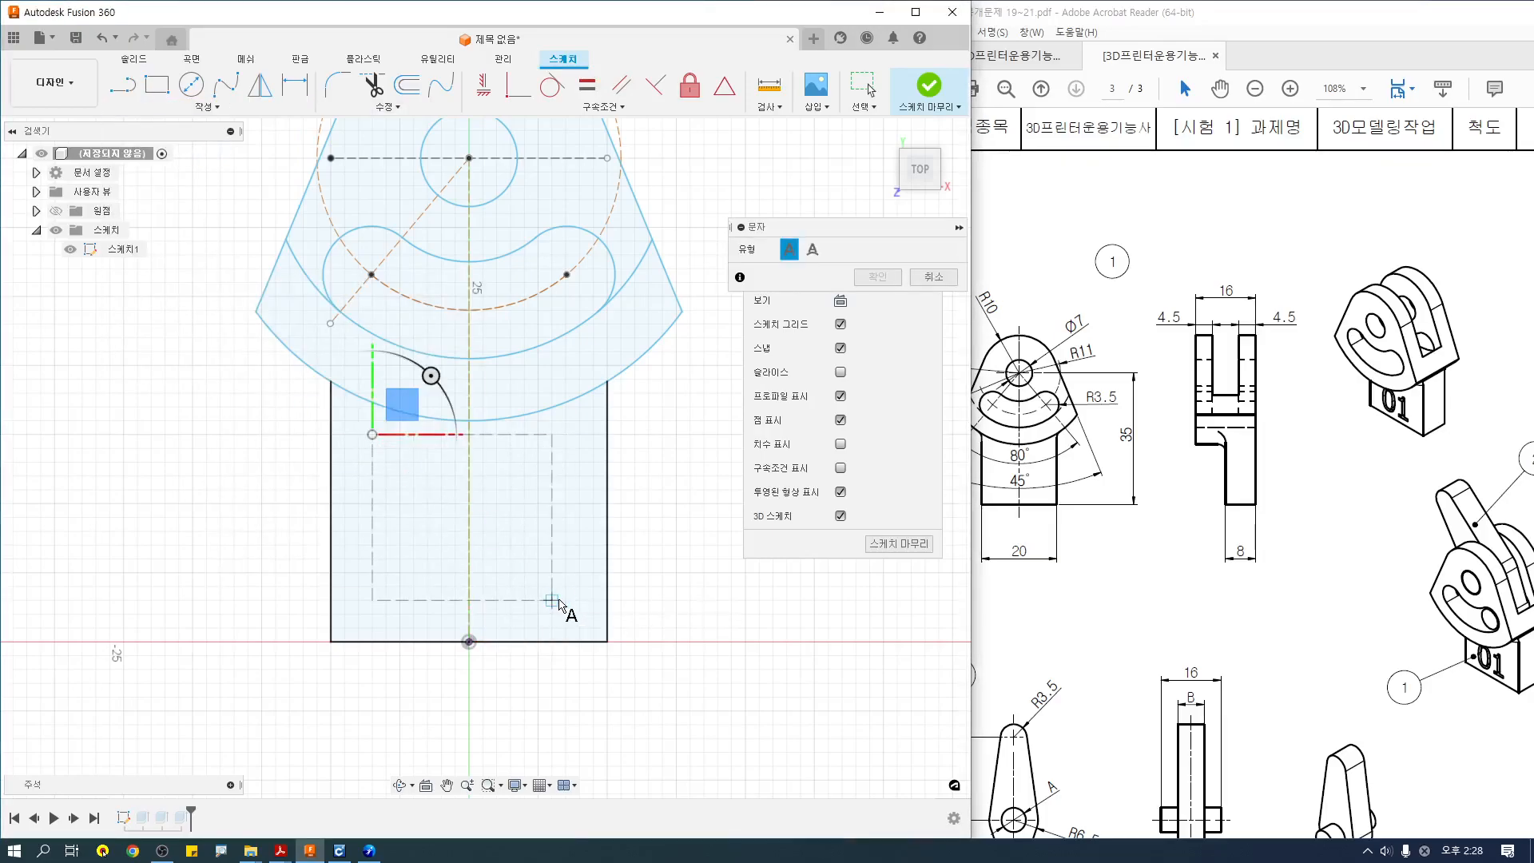
click(551, 600)
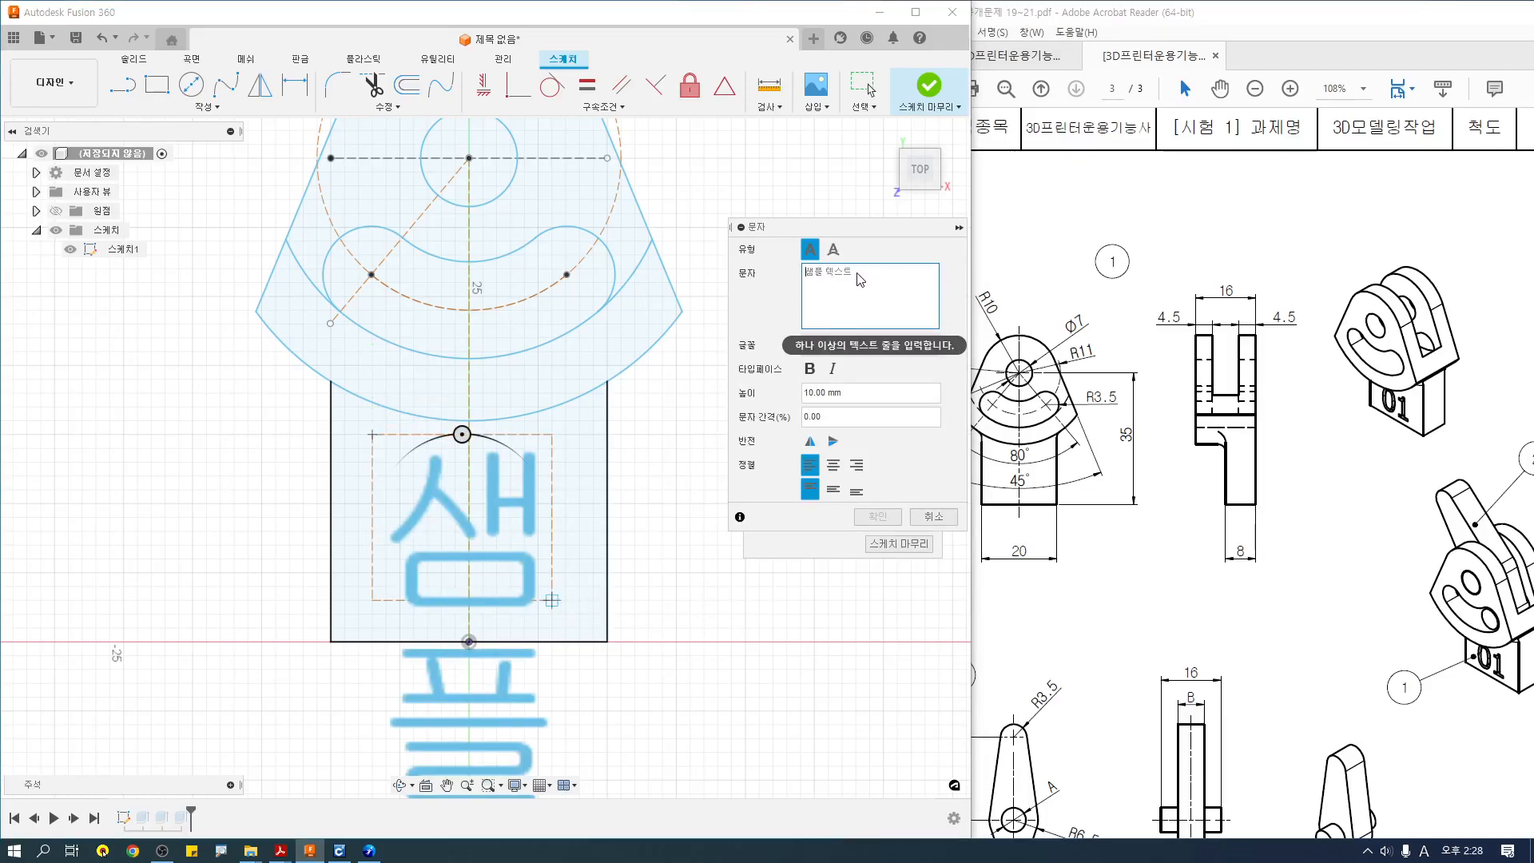
Enter the text 21 in bold Arial, centred, 8 mm high, shift it slightly down the leg, and finish the sketch.
text(21)
click(809, 369)
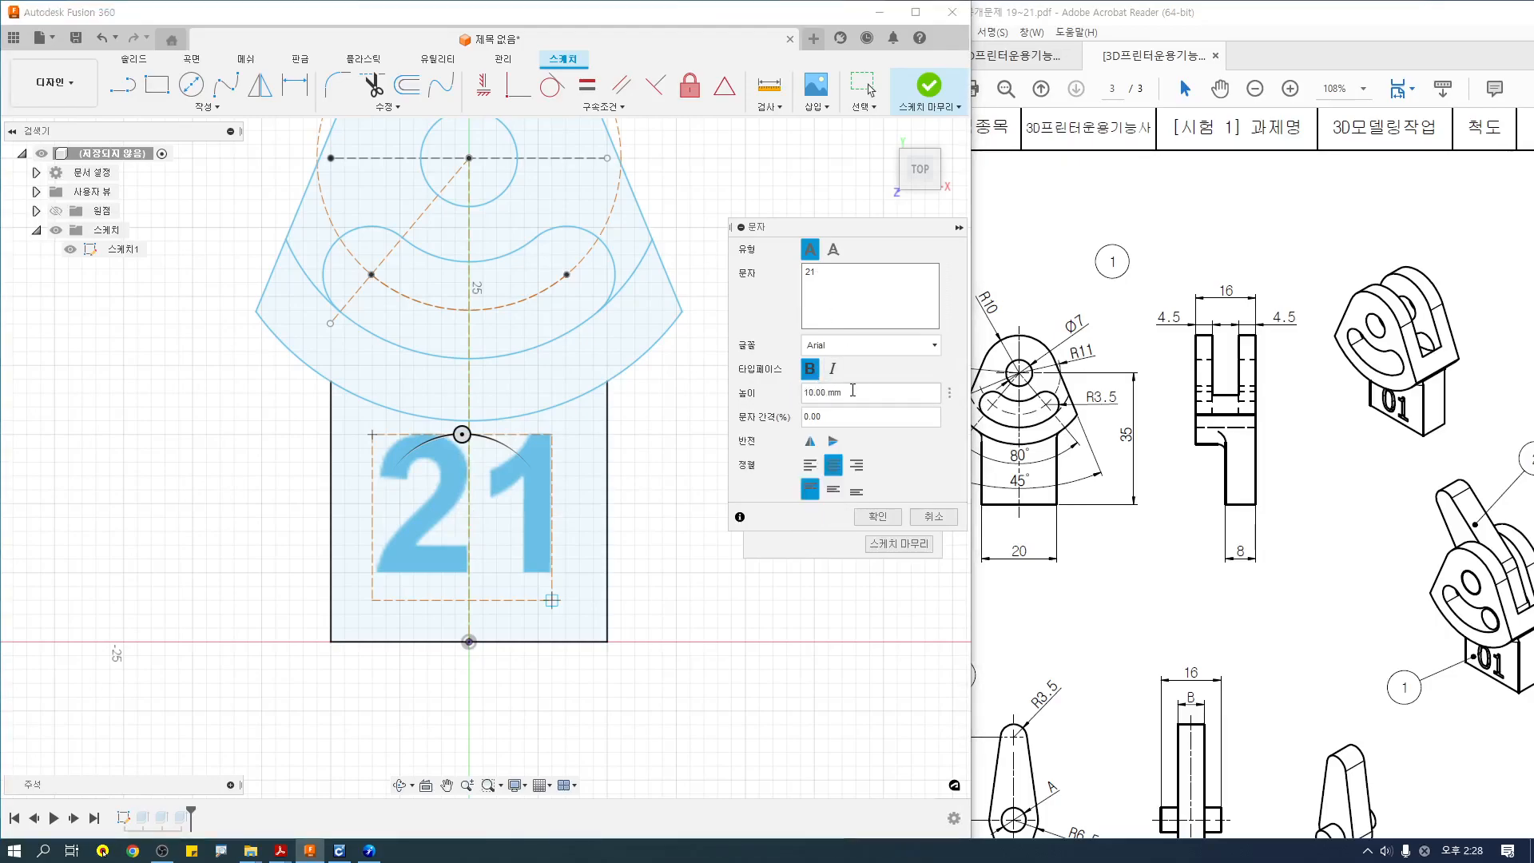
click(835, 282)
click(852, 395)
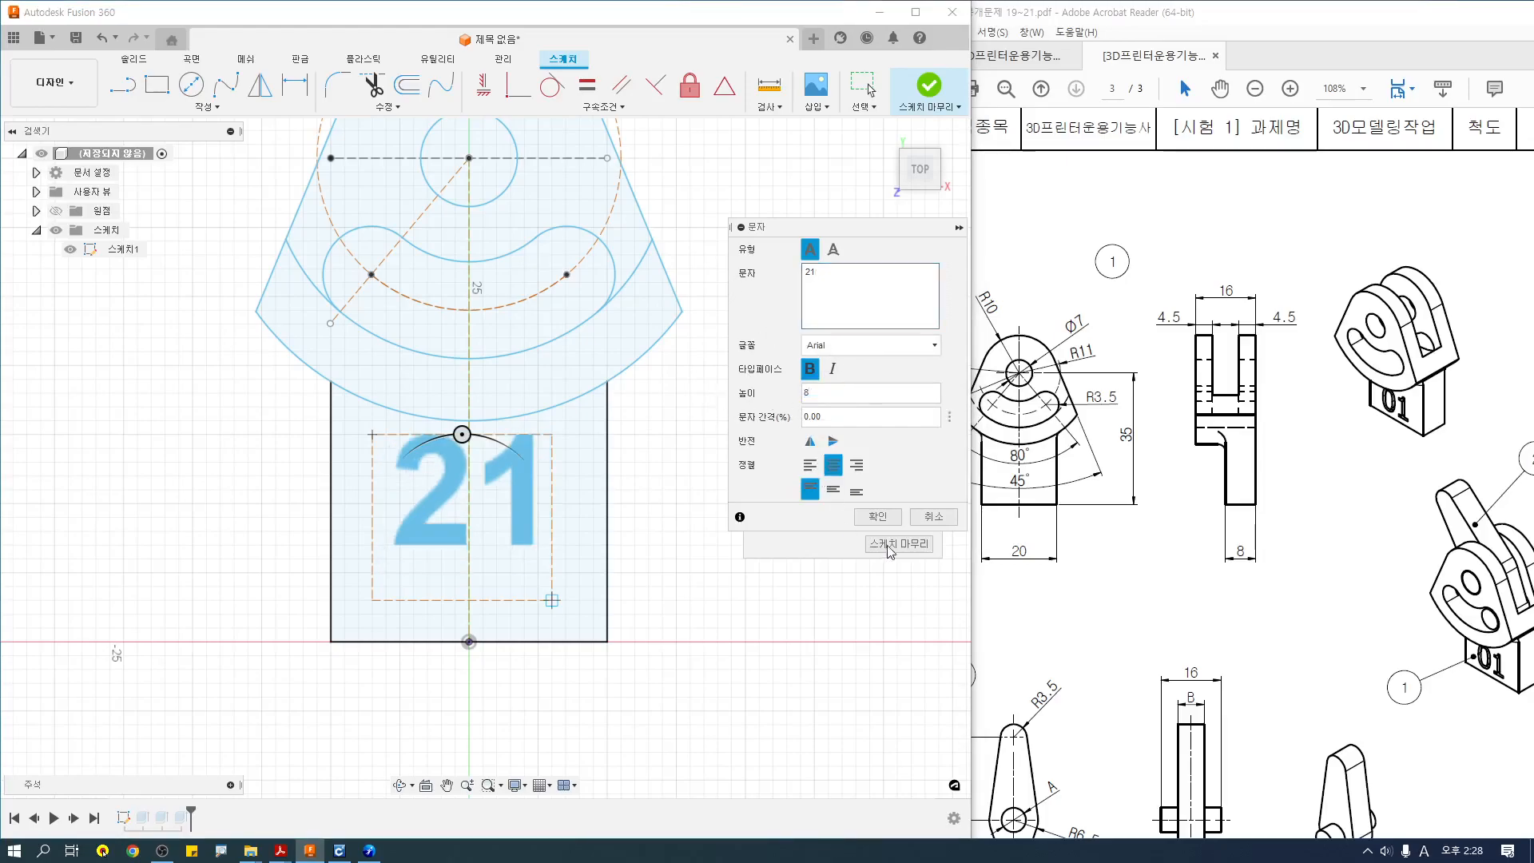
click(877, 516)
drag(521, 468, 518, 500)
click(929, 87)
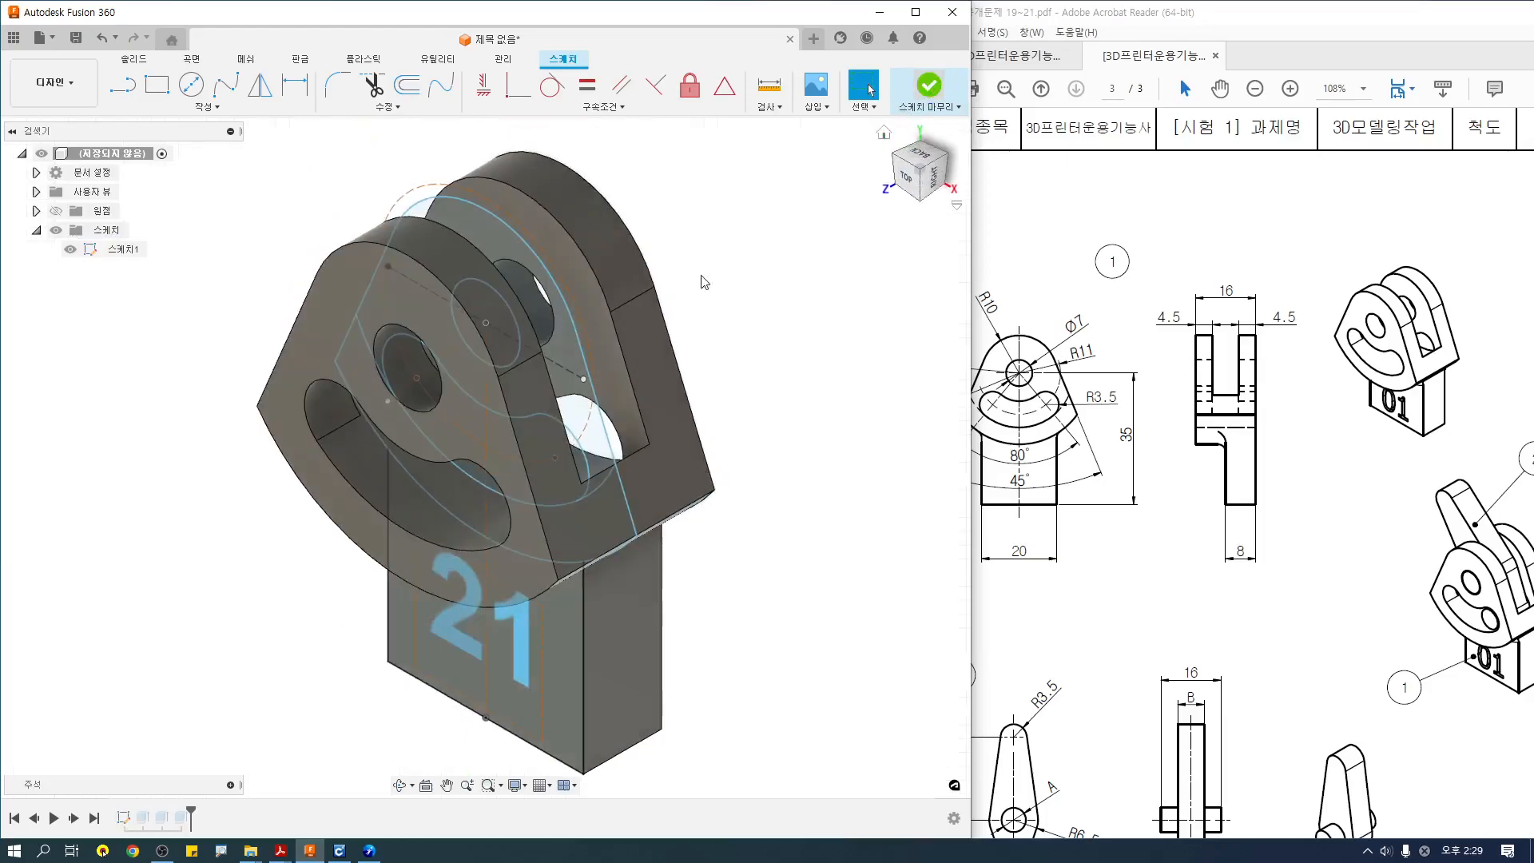
Extrude the 21 text by -0.4 mm as a cut to engrave it into the leg's front face.
key(e)
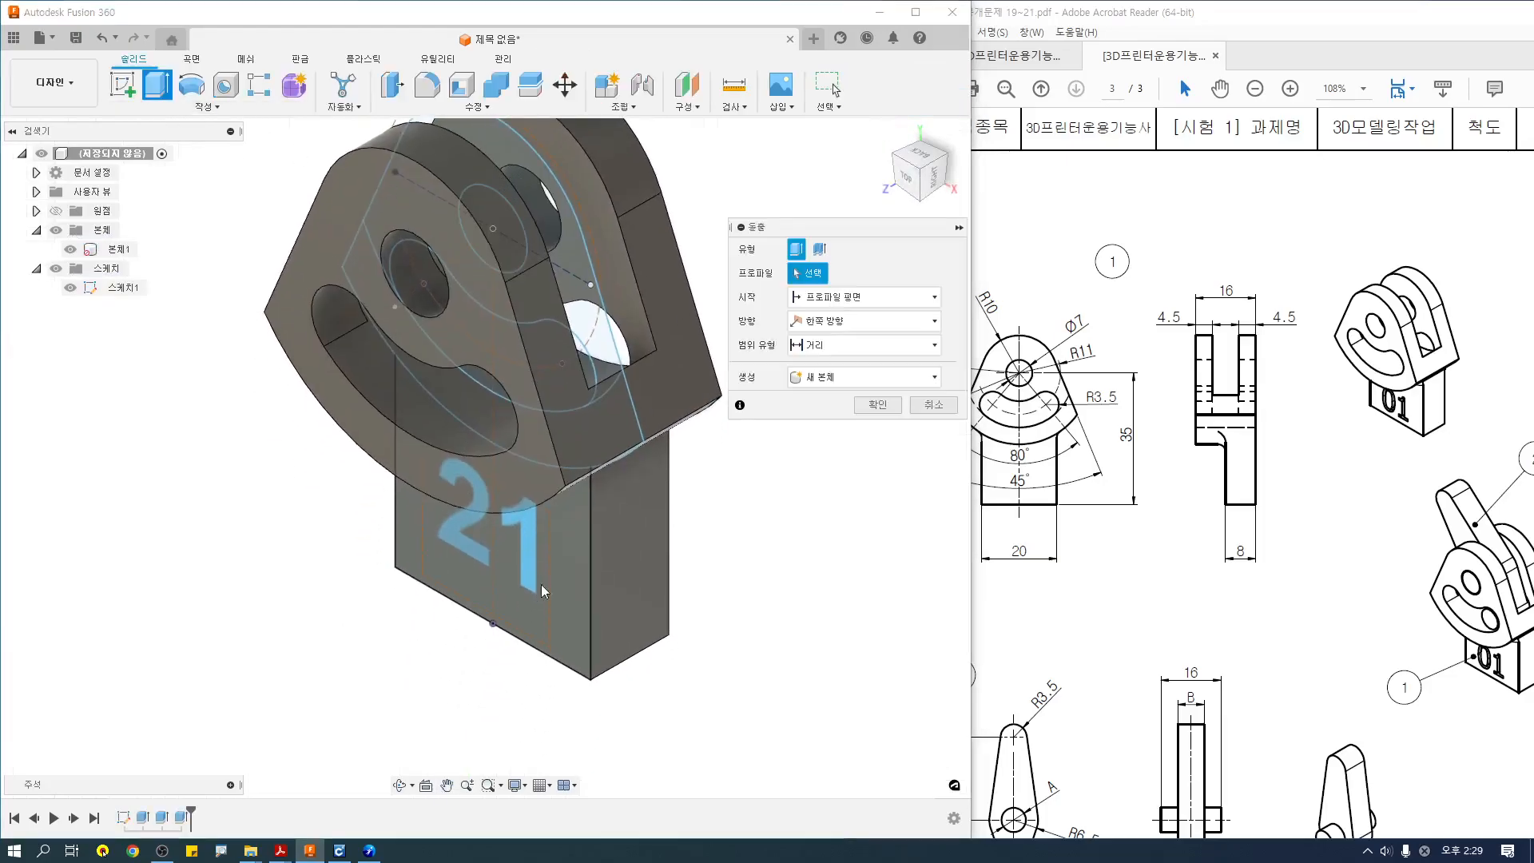
click(541, 584)
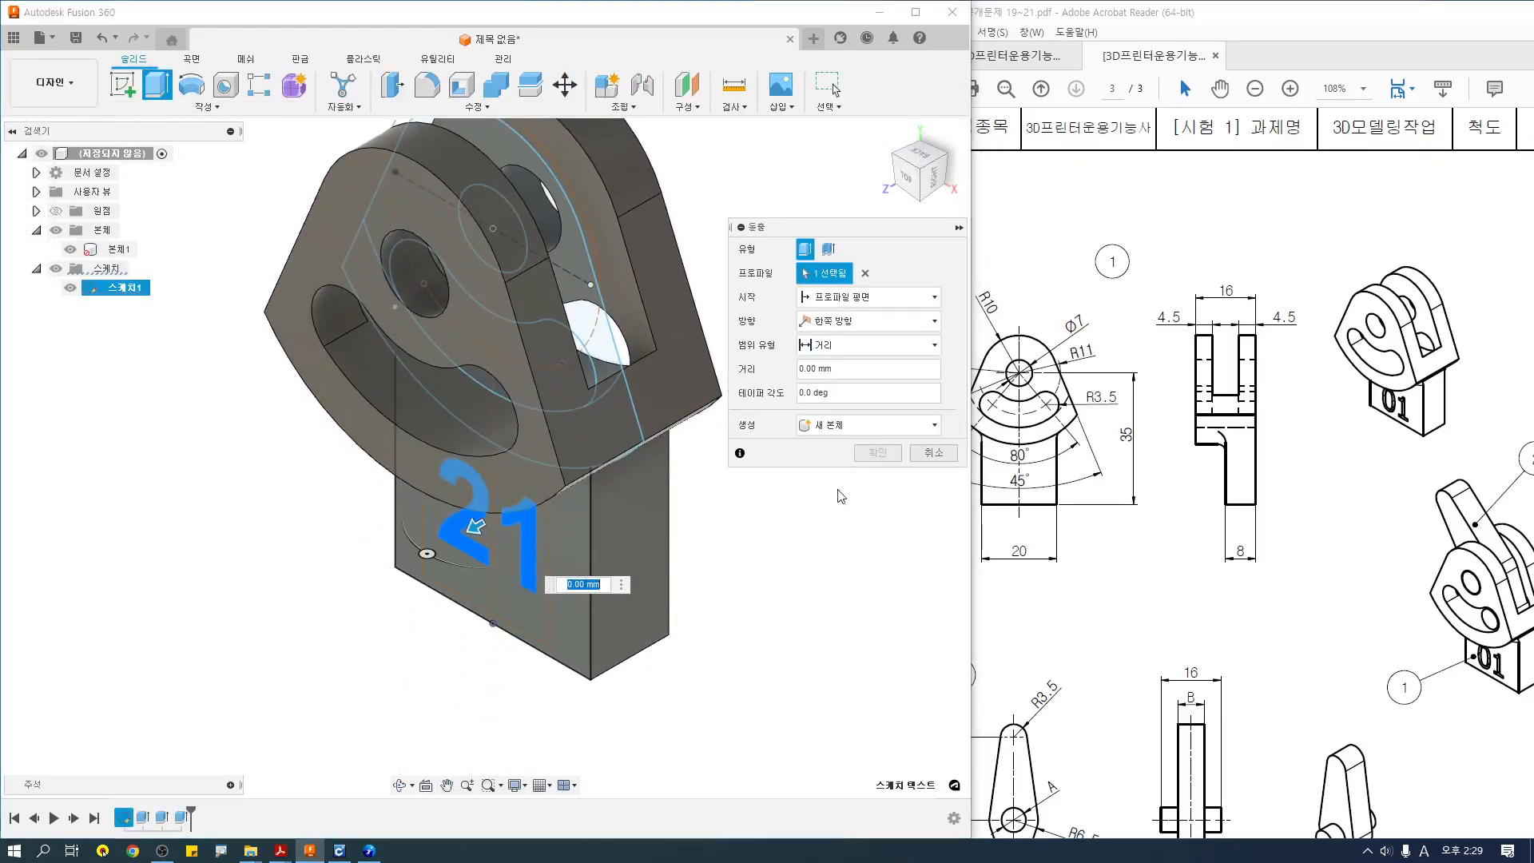
key(Return)
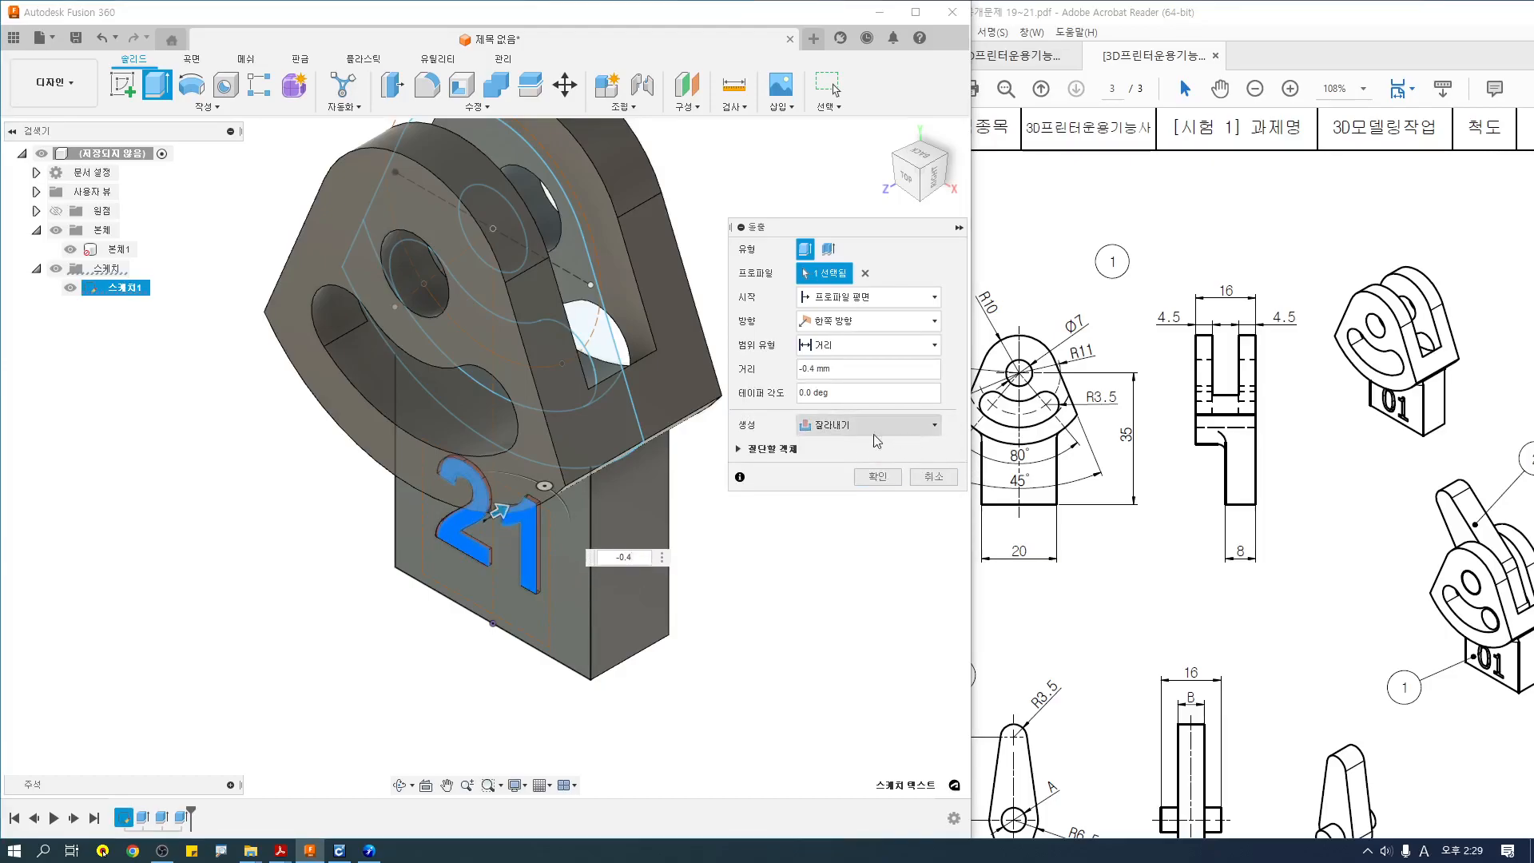
click(877, 477)
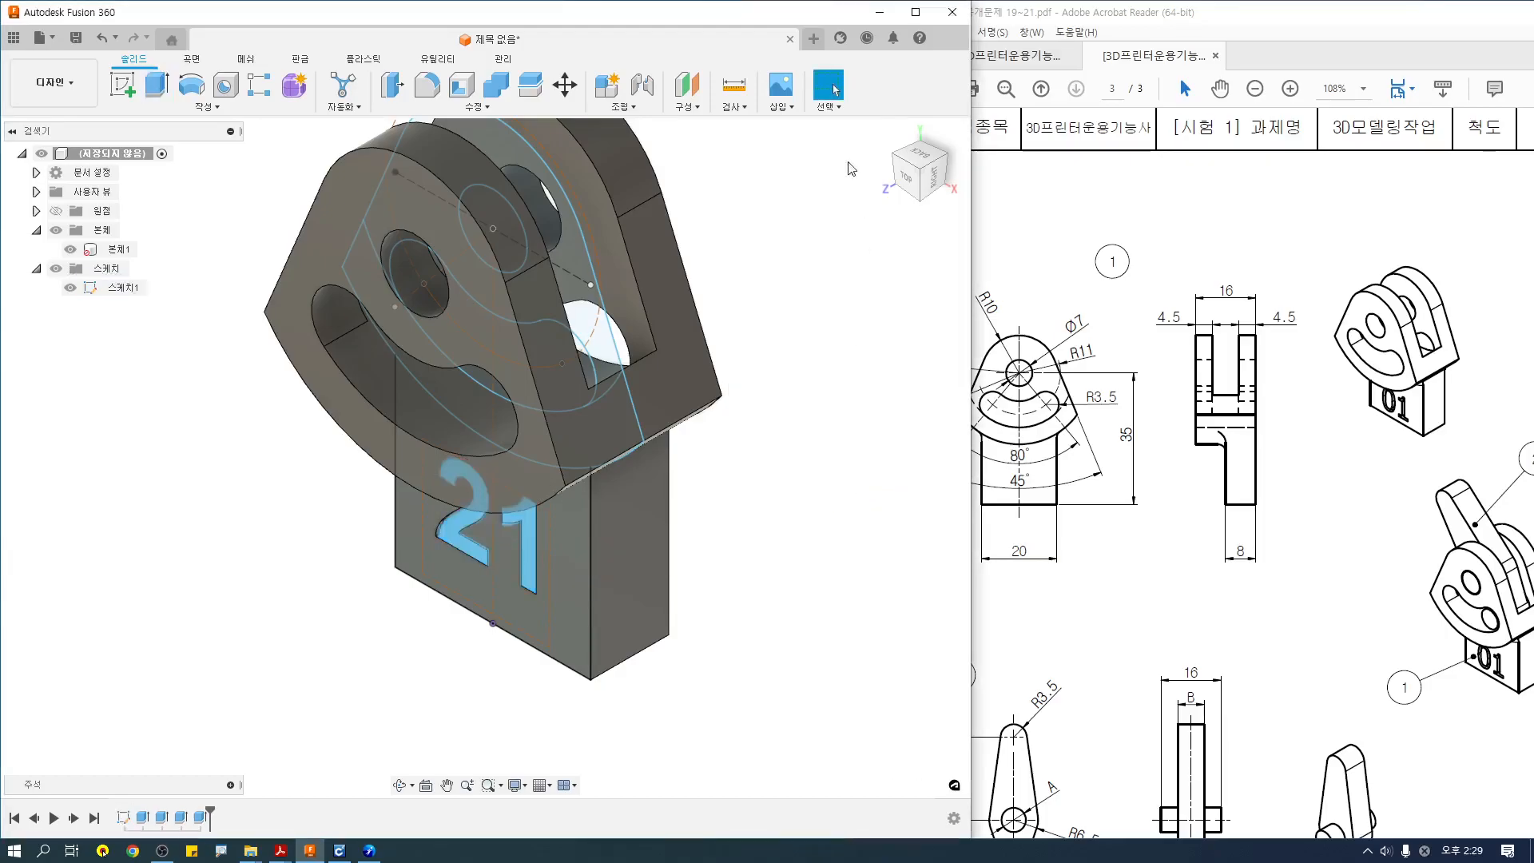
click(882, 134)
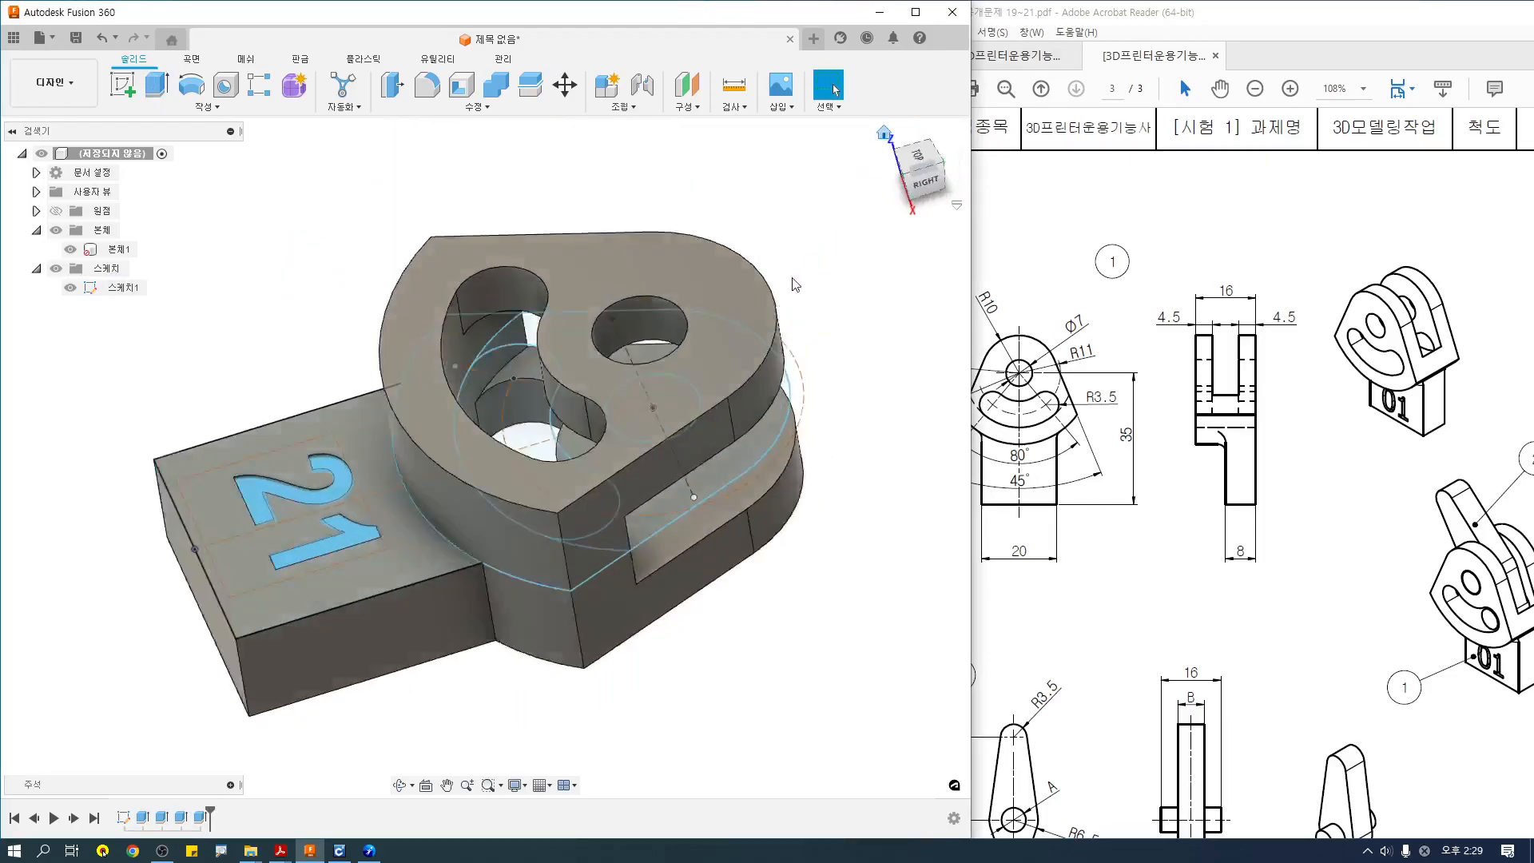
click(922, 158)
click(938, 151)
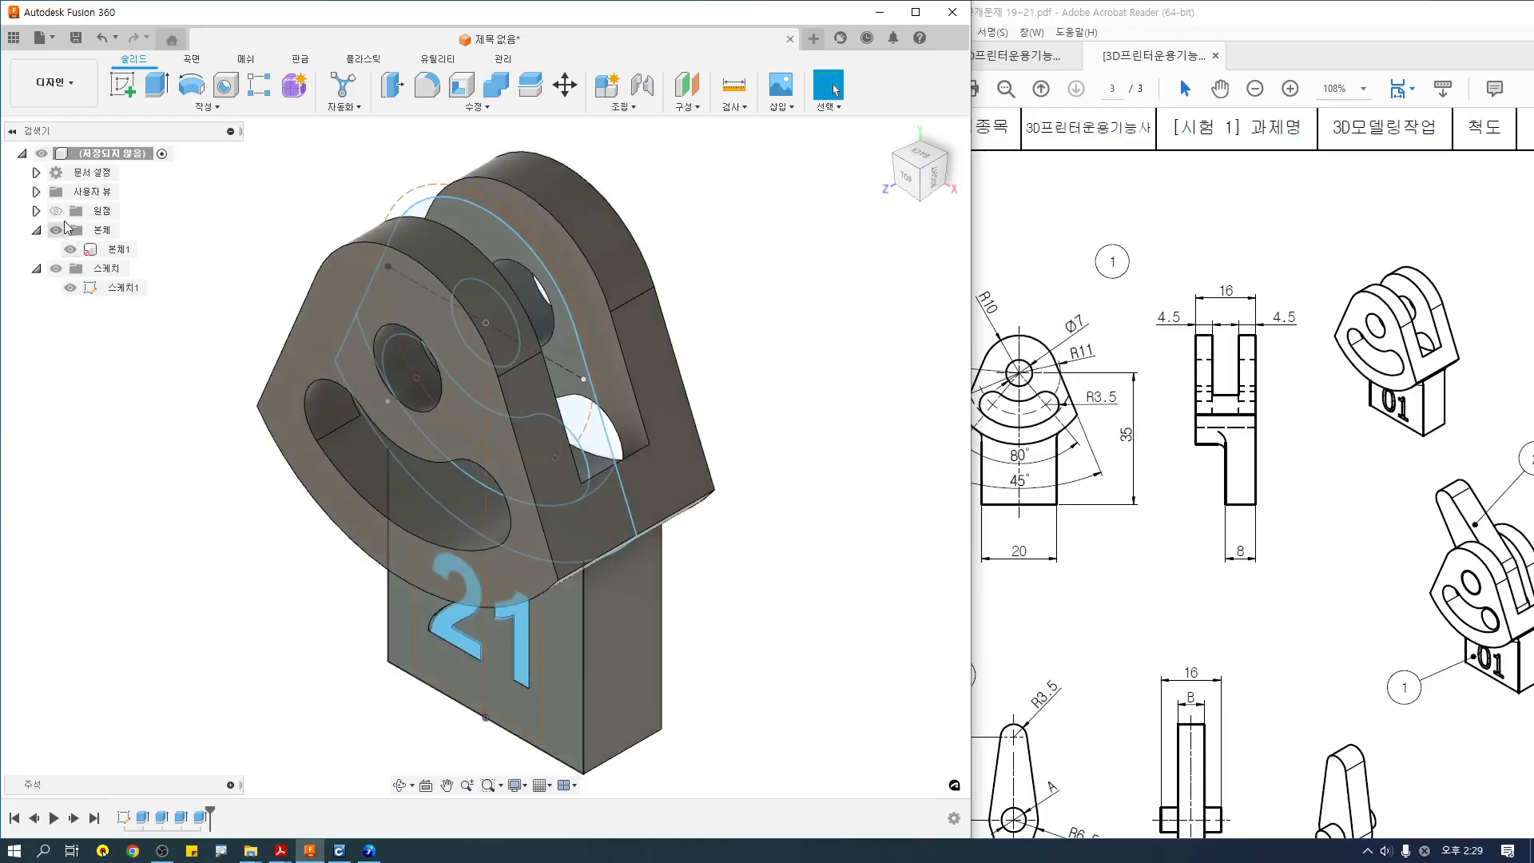
click(70, 289)
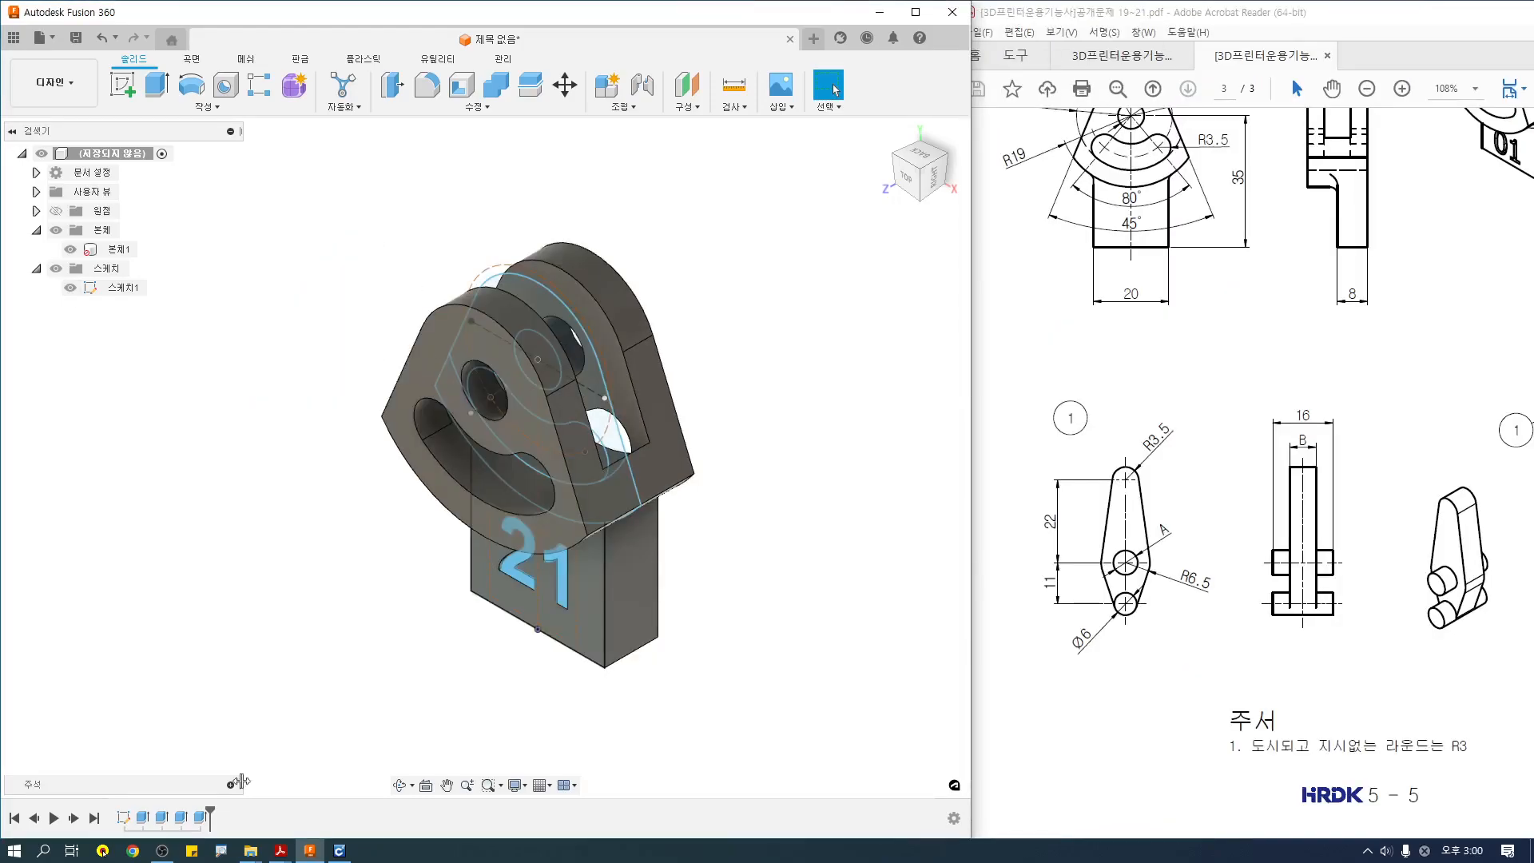
click(161, 853)
click(160, 854)
Start a new sketch on the front face of the leg.
click(130, 88)
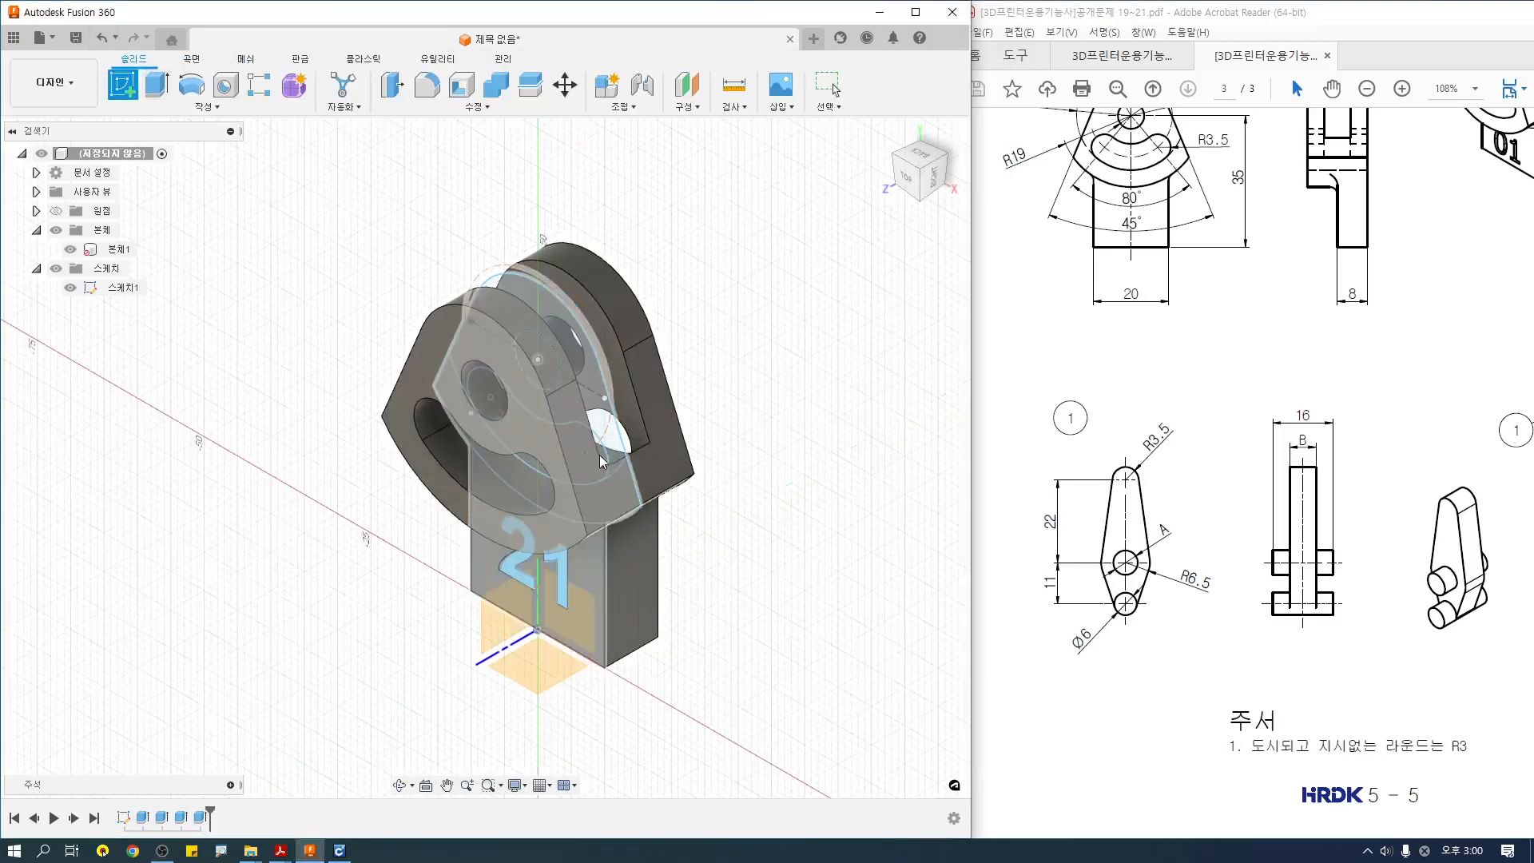
click(581, 611)
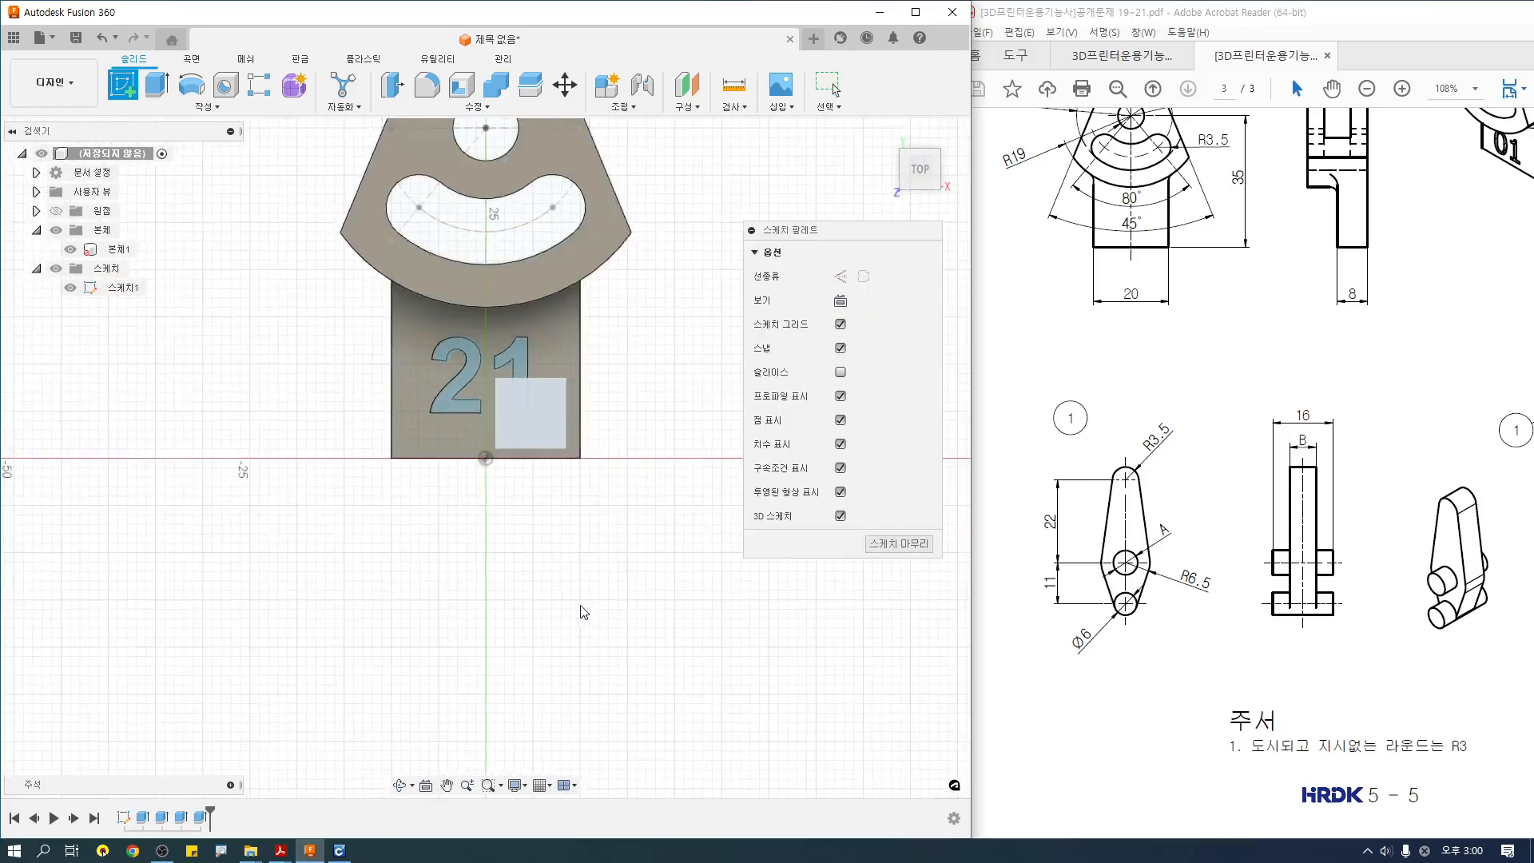
mouse_move(478, 208)
middle_down()
mouse_move(475, 489)
mouse_move(450, 444)
middle_up()
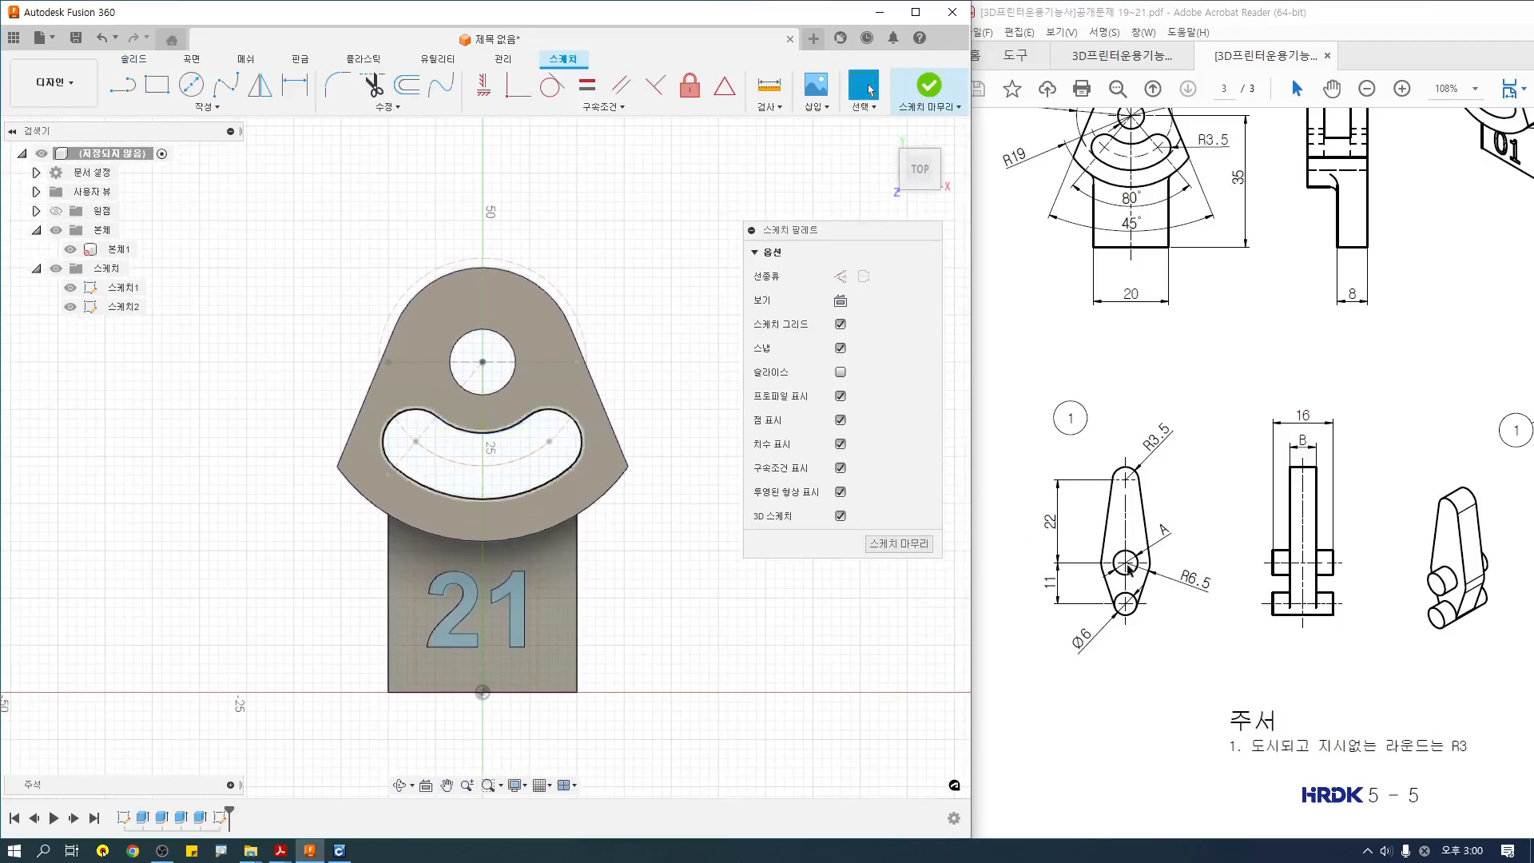
Examine the second part's views in the PDF drawing, comparing its A diameter with the first part's hole.
mouse_move(1023, 366)
ctrl+mouse_down()
mouse_move(1096, 442)
mouse_move(1187, 721)
mouse_move(1225, 692)
ctrl+mouse_up()
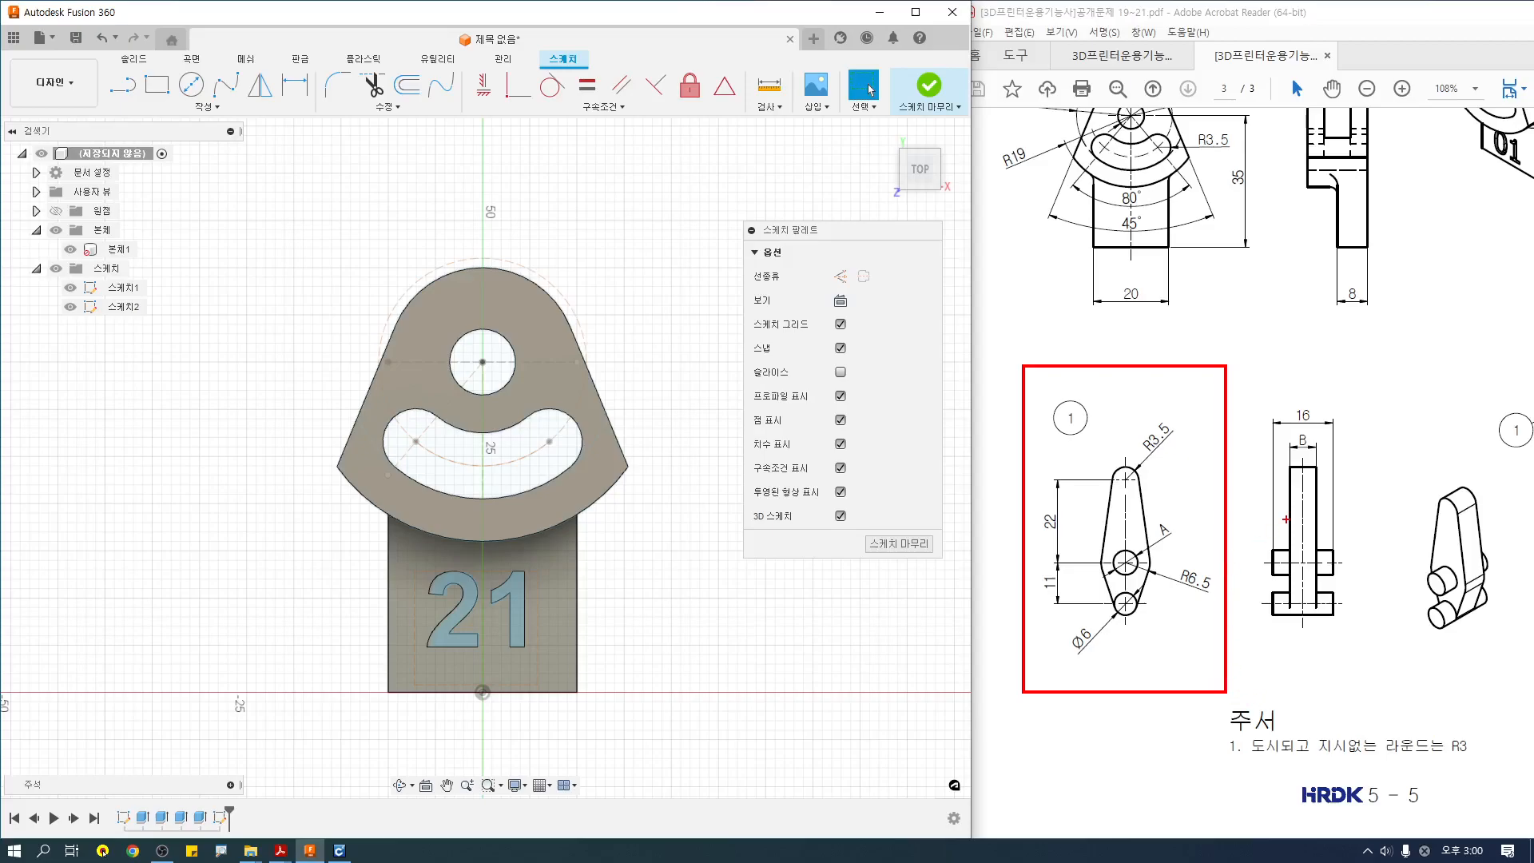
scroll(1379, 583, up, 3)
ctrl+scroll(1363, 578, down, 2)
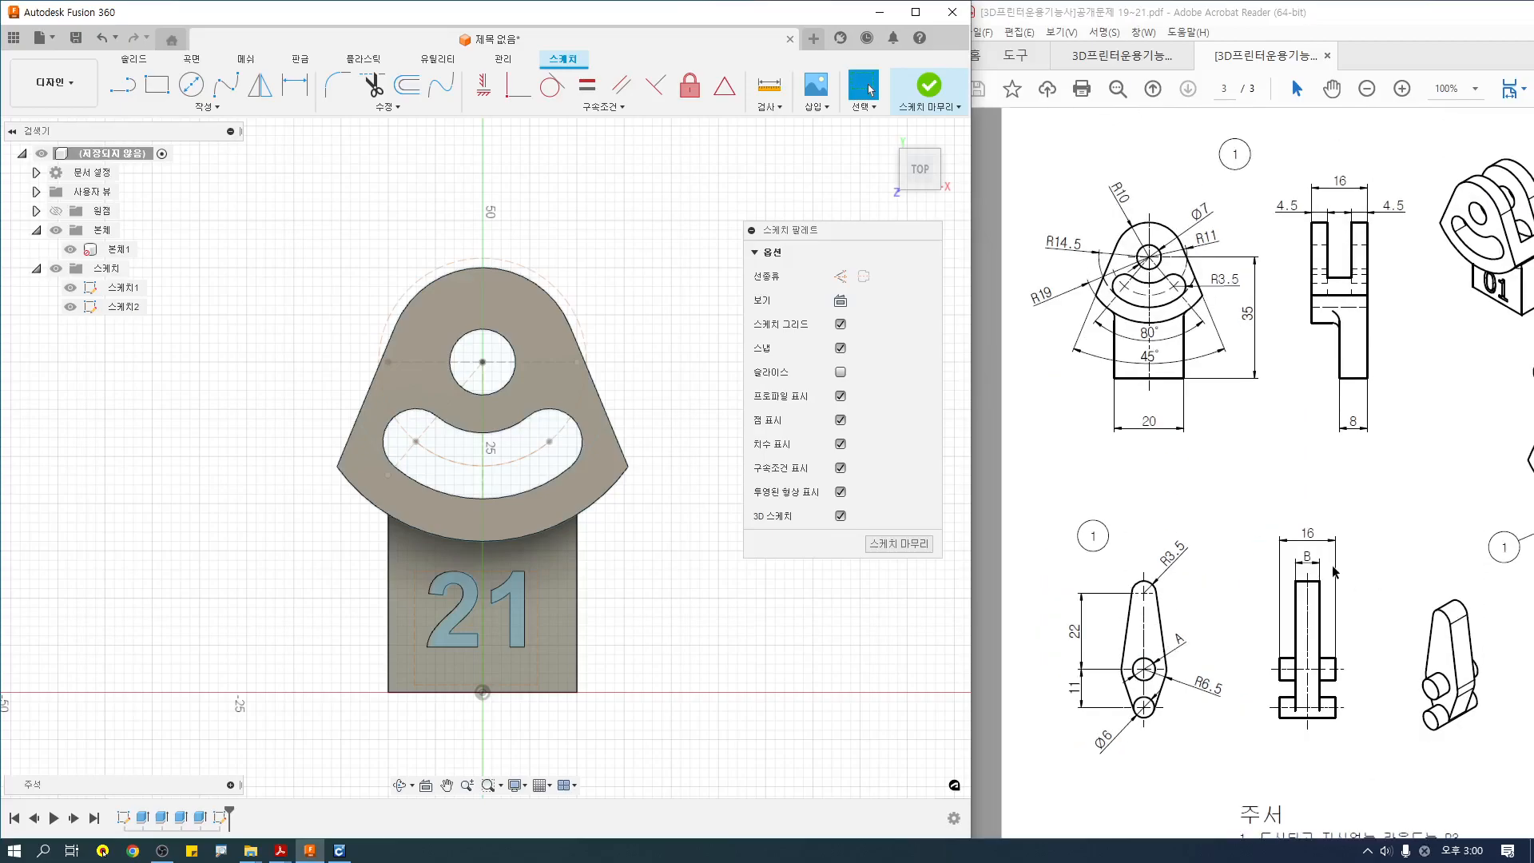
drag(1370, 21, 1278, 22)
ctrl+scroll(1380, 400, up, 2)
scroll(1362, 546, down, 4)
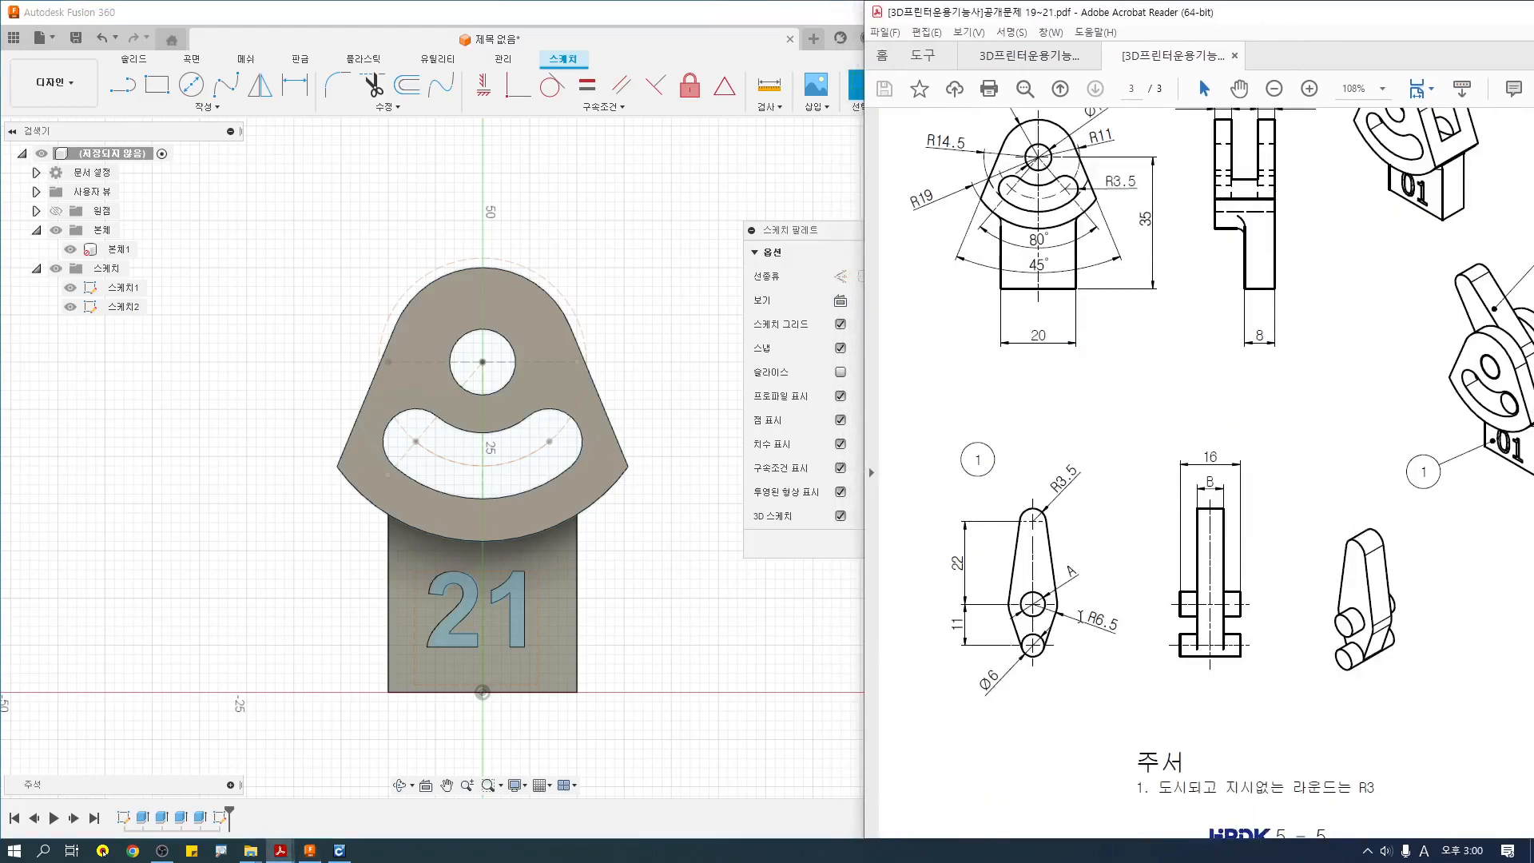
mouse_move(1055, 164)
mouse_down()
mouse_move(1011, 157)
mouse_move(1056, 175)
mouse_up()
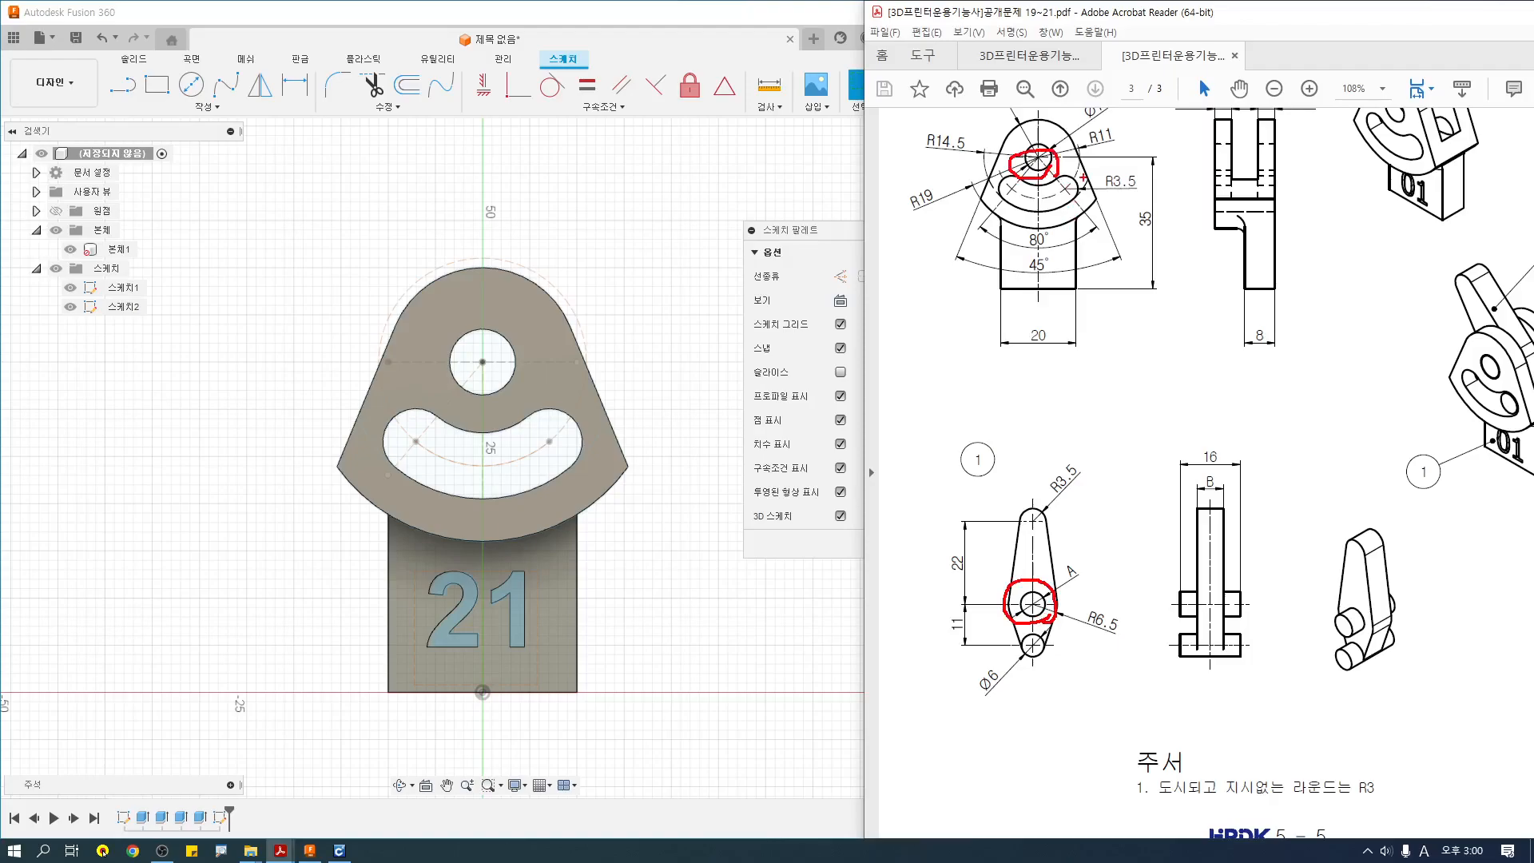
key(Escape)
scroll(1090, 600, up, 1)
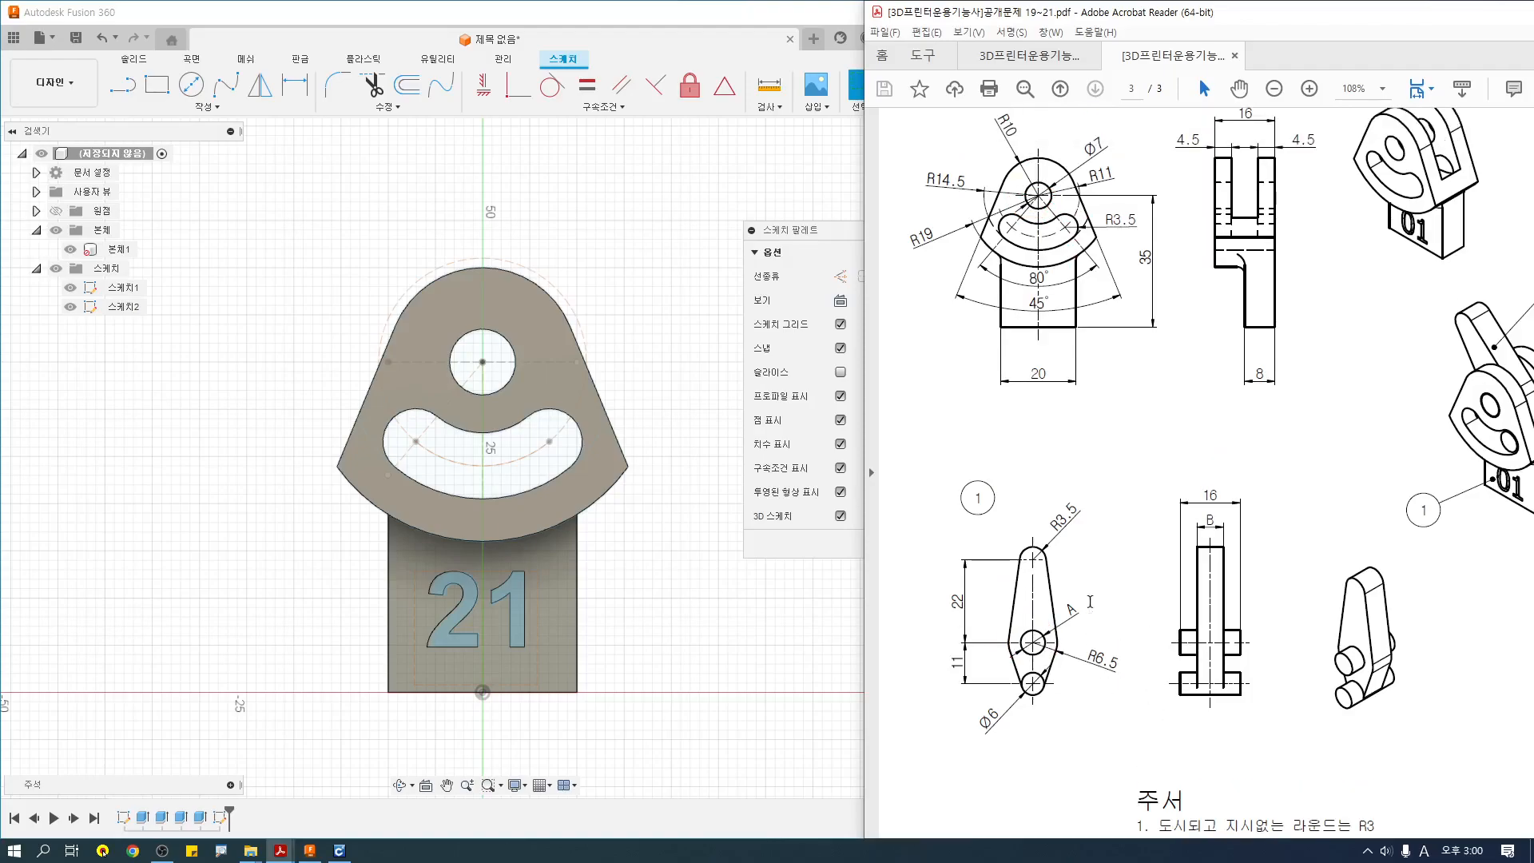
click(636, 264)
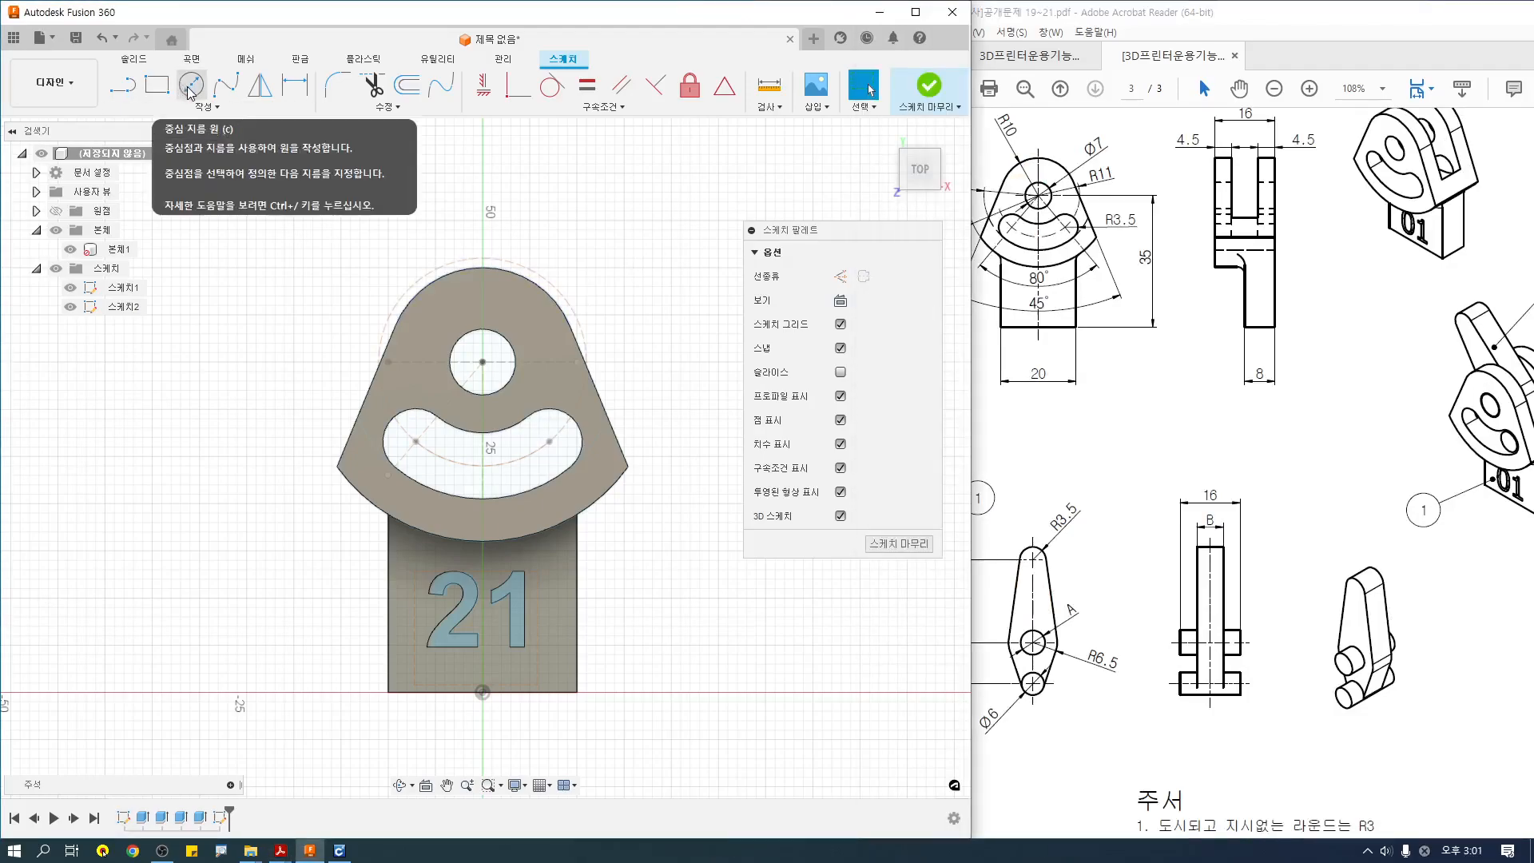
click(1038, 647)
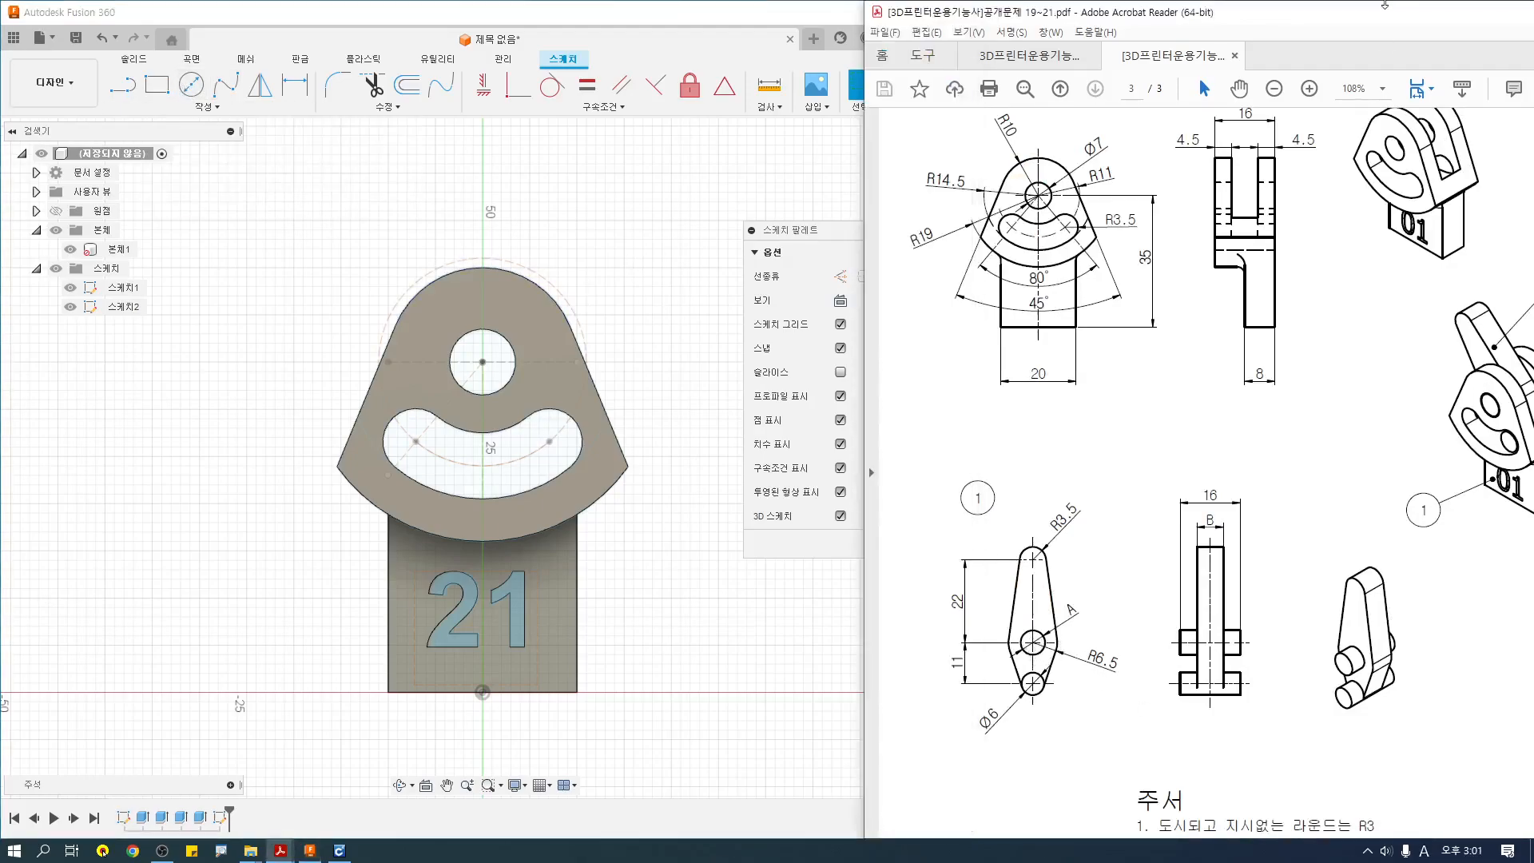
drag(1300, 20, 1333, 20)
ctrl+scroll(1035, 703, up, 1)
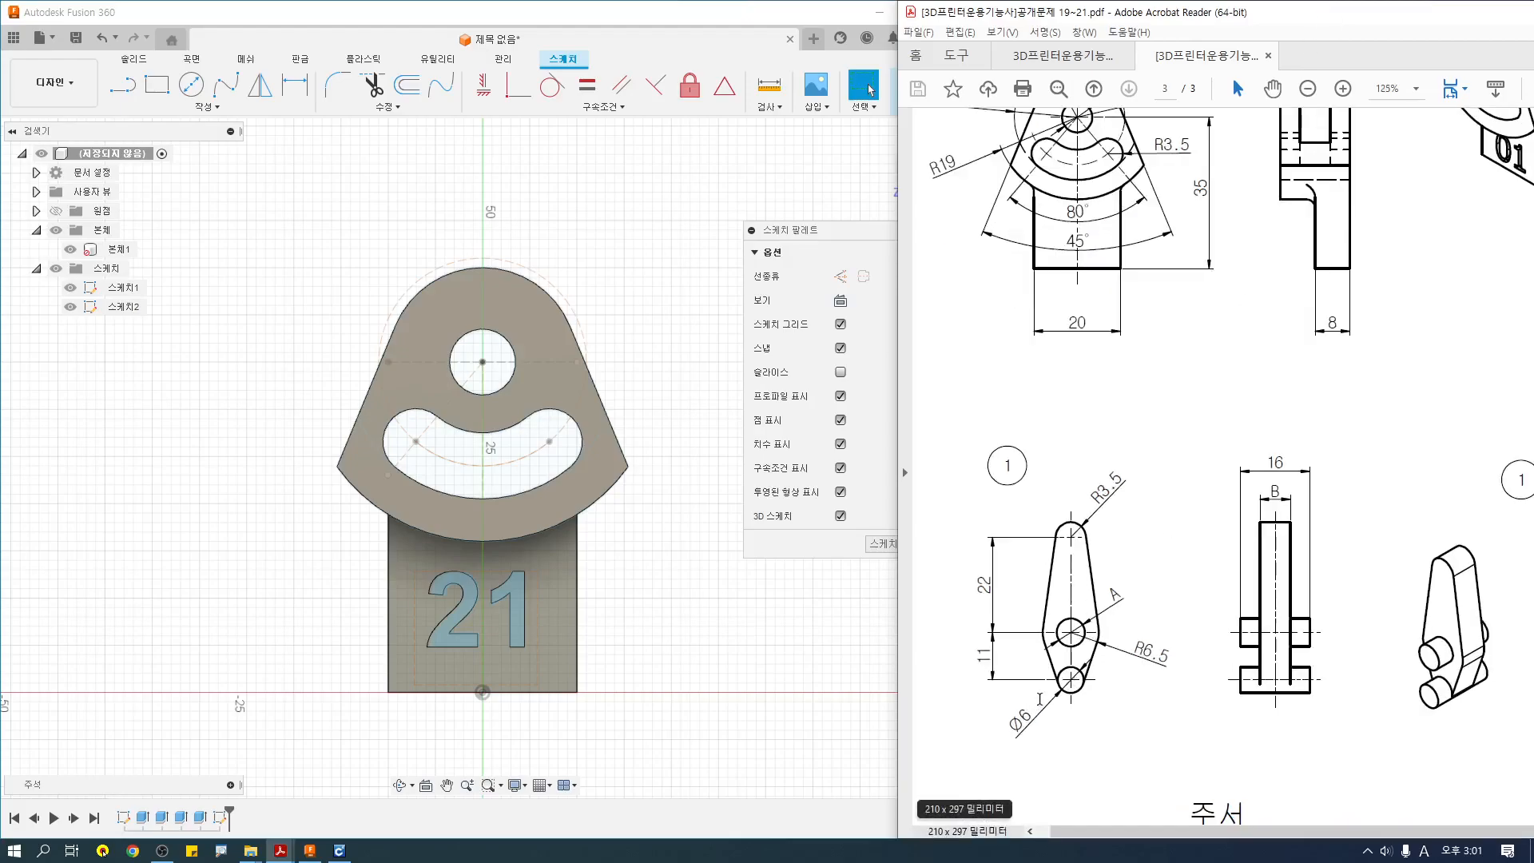
mouse_move(503, 378)
mouse_down()
mouse_move(438, 356)
mouse_move(511, 369)
mouse_up()
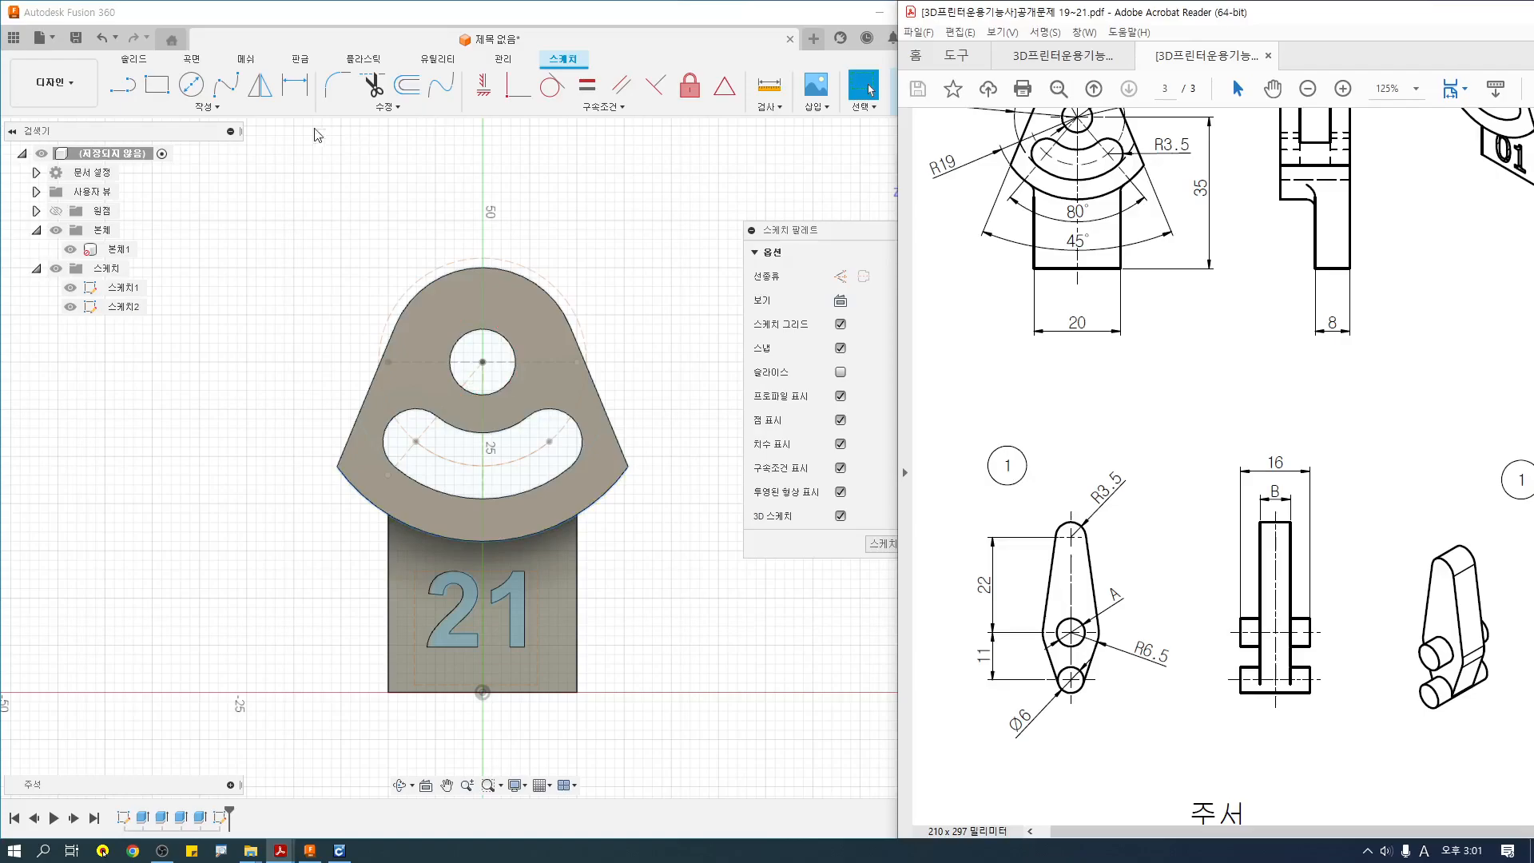
Check the head hole's diameter in the drawing and try to draw a 6 mm circle centred on that hole.
click(191, 84)
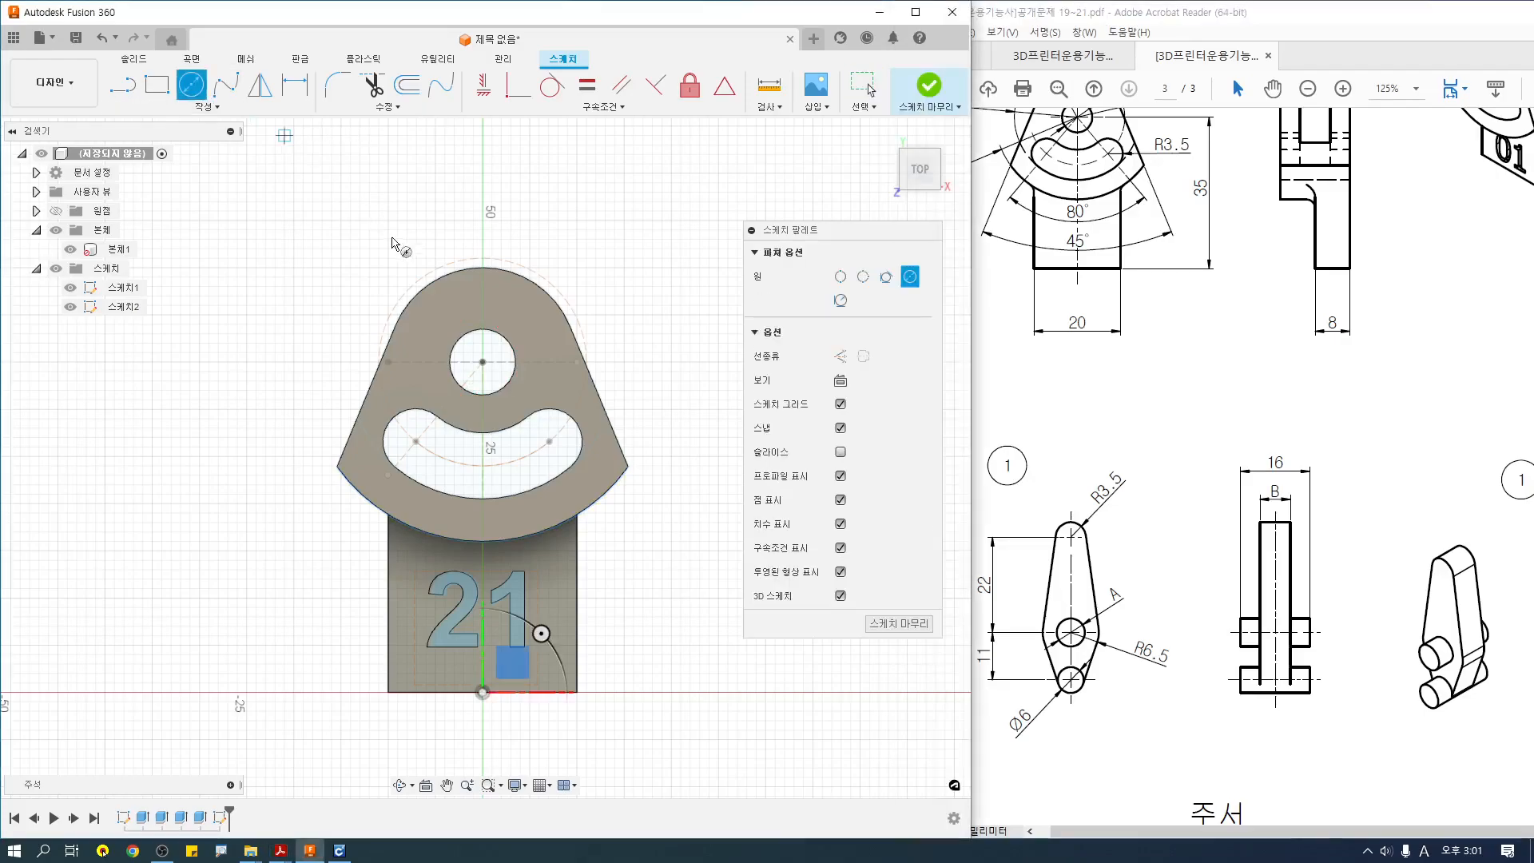
click(483, 363)
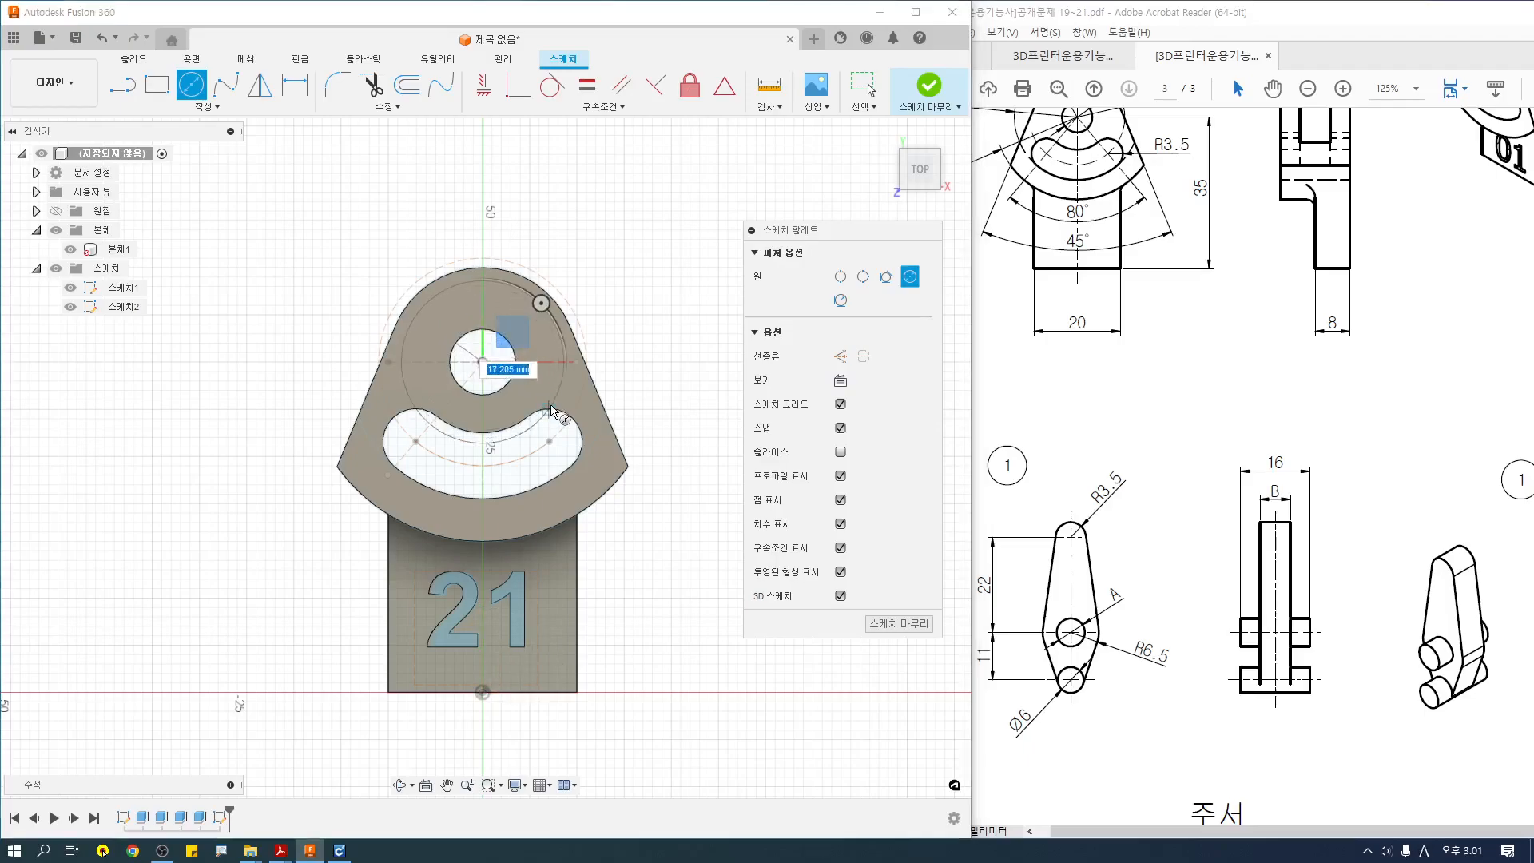
click(1111, 232)
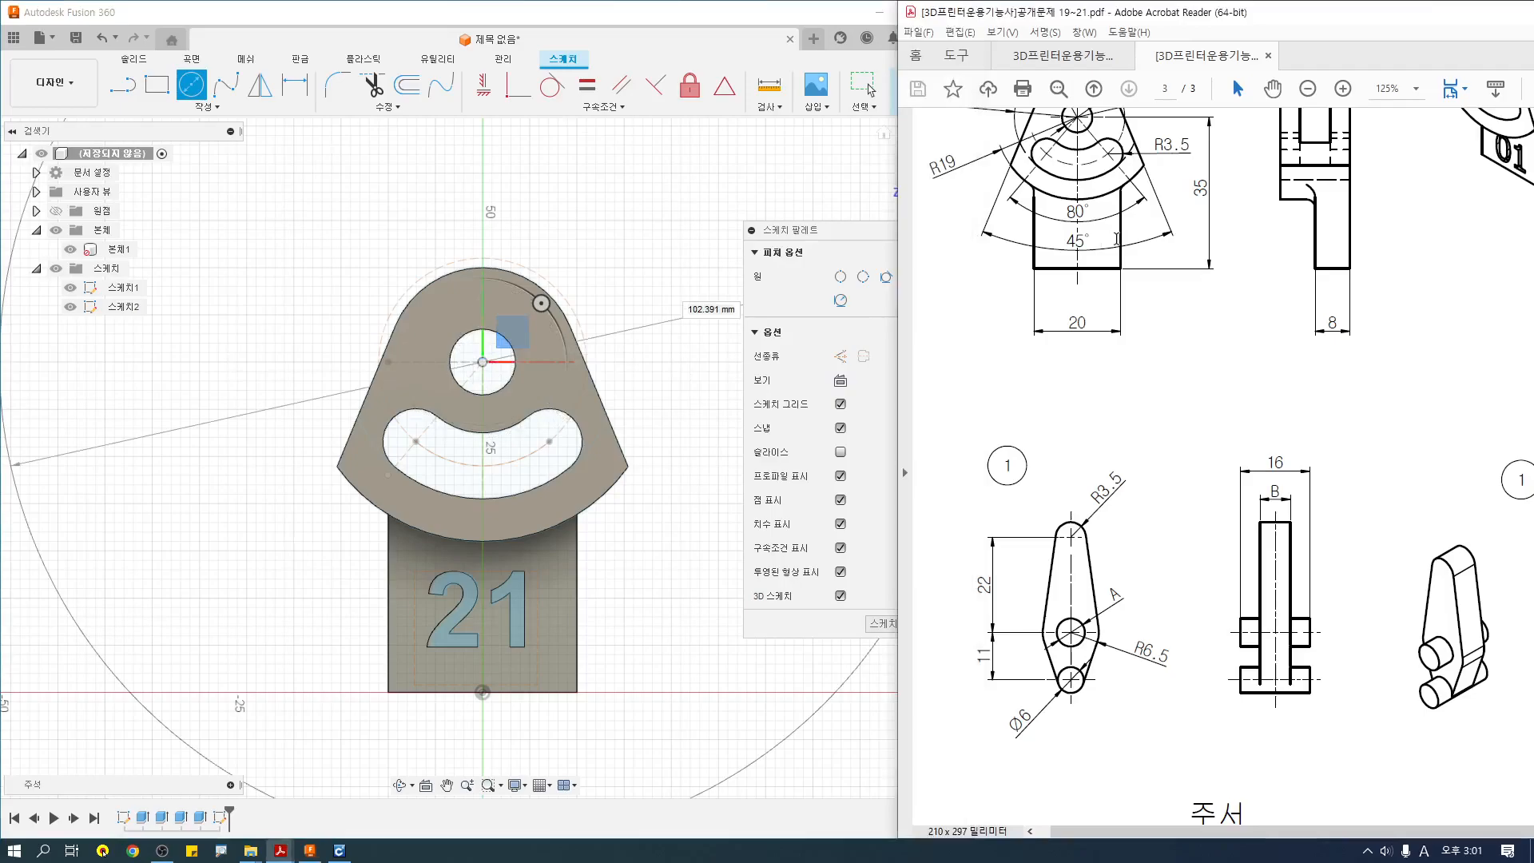
scroll(1114, 244, up, 2)
drag(1059, 211, 1084, 211)
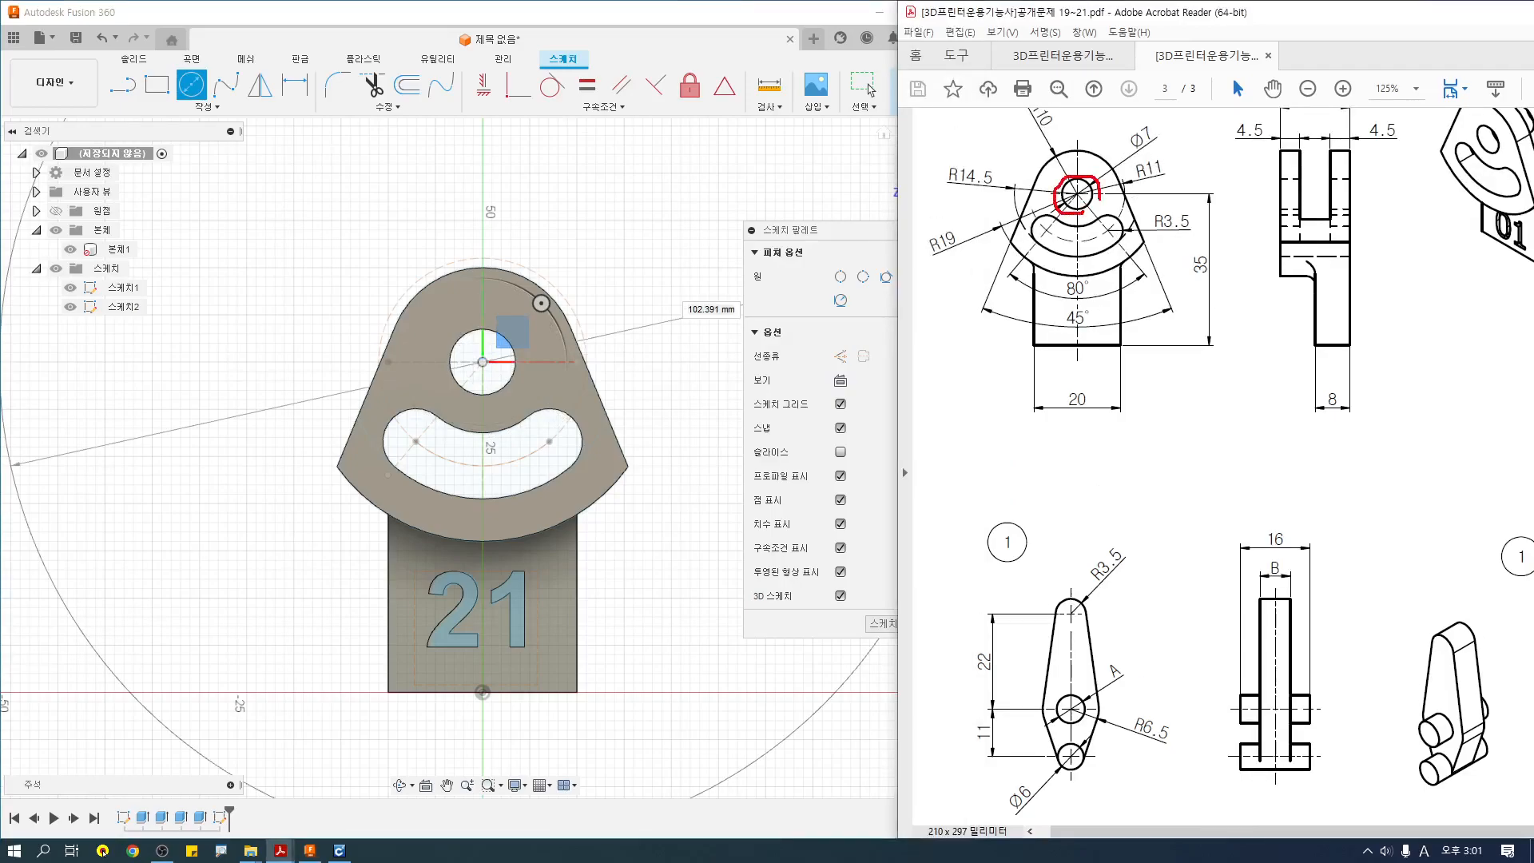
drag(1160, 148, 1182, 125)
key(Escape)
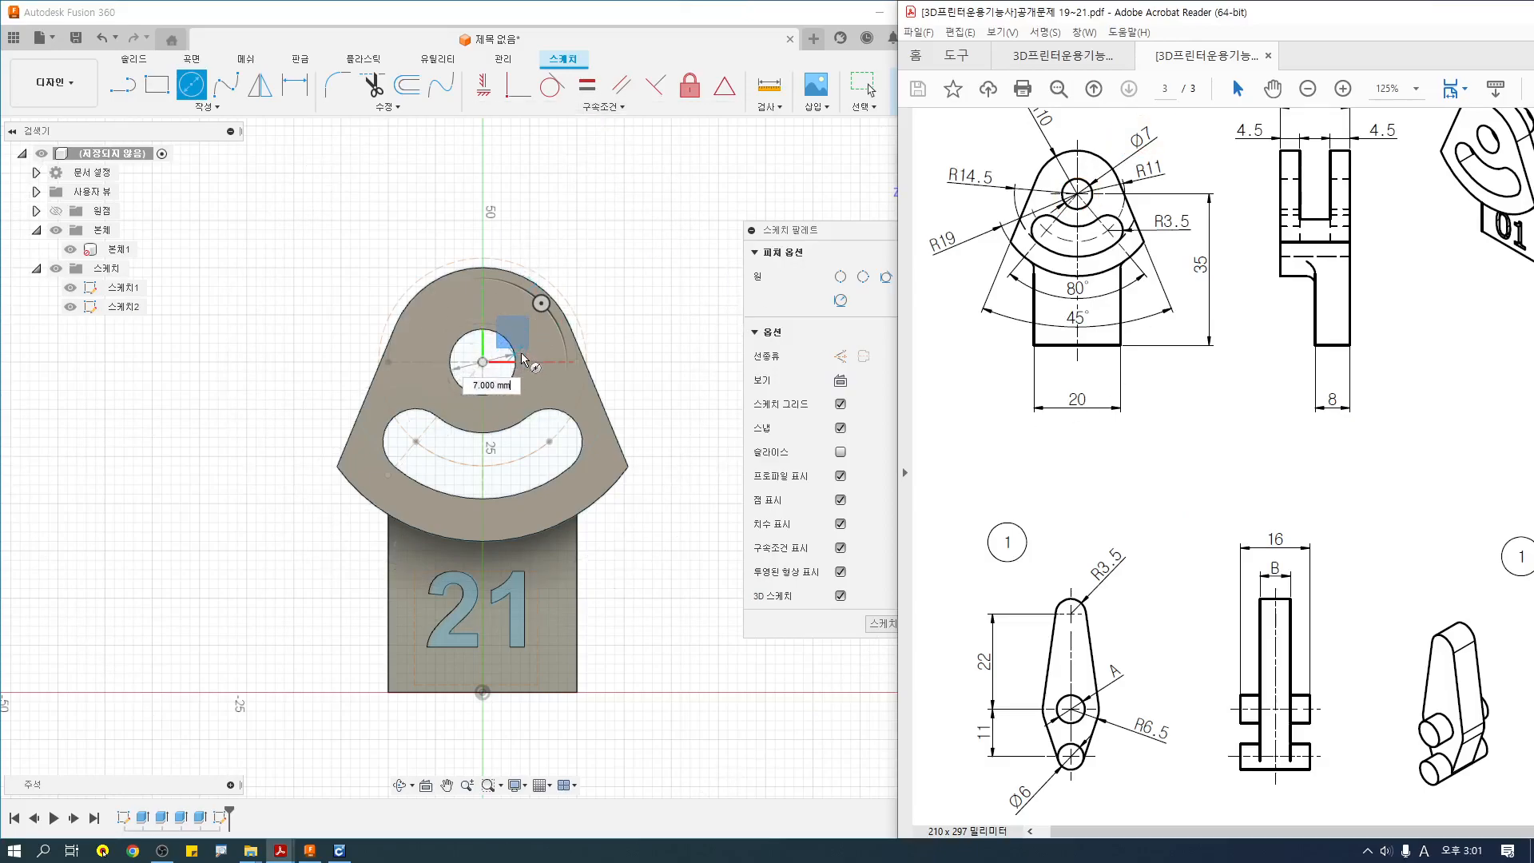
key(Return)
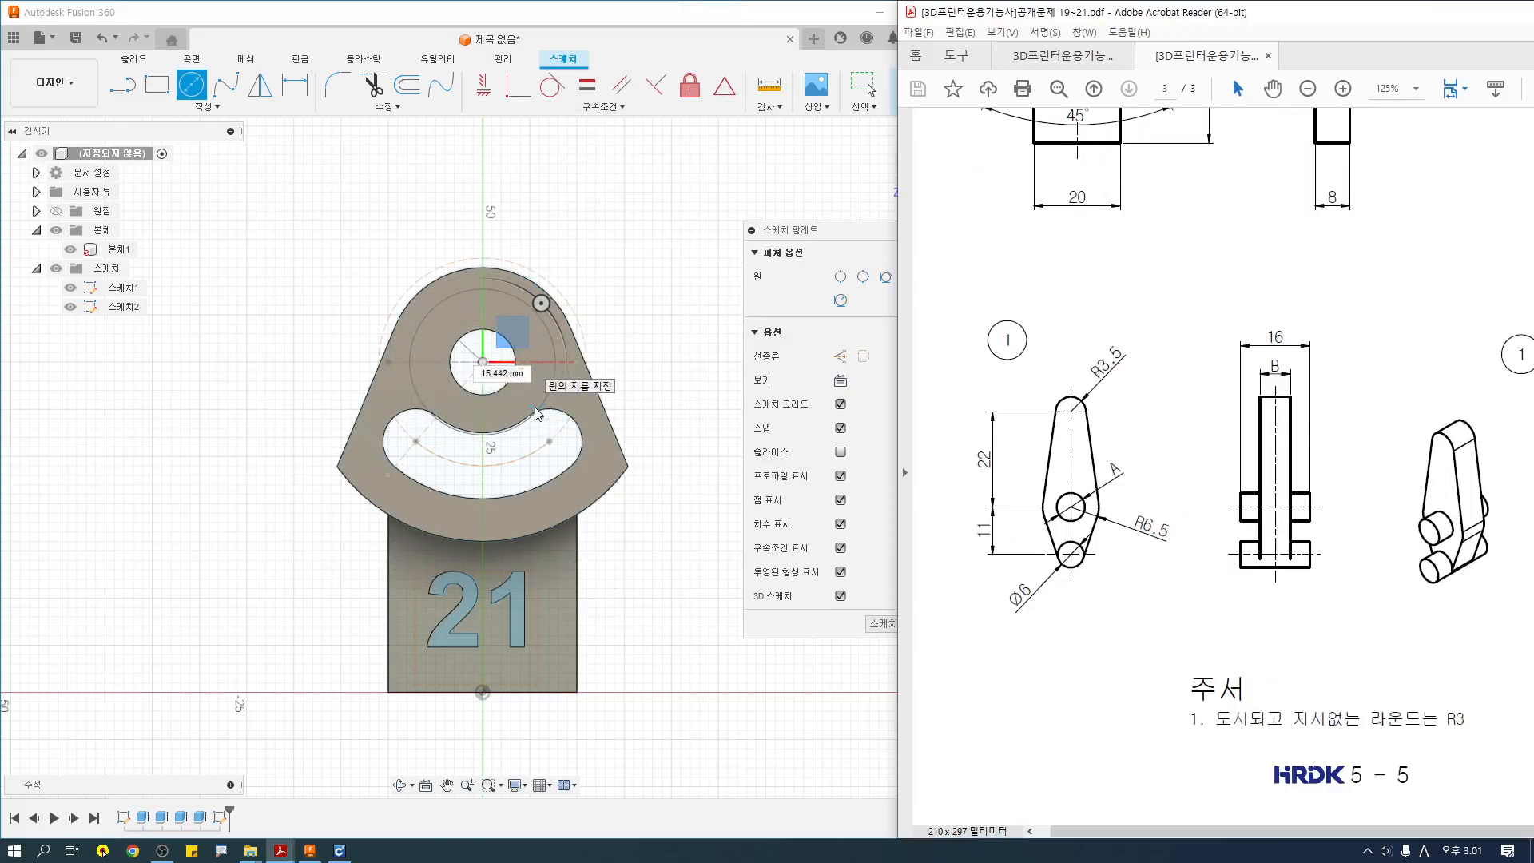
click(664, 12)
middle_drag(528, 341, 524, 371)
text(6)
key(Return)
key(Escape)
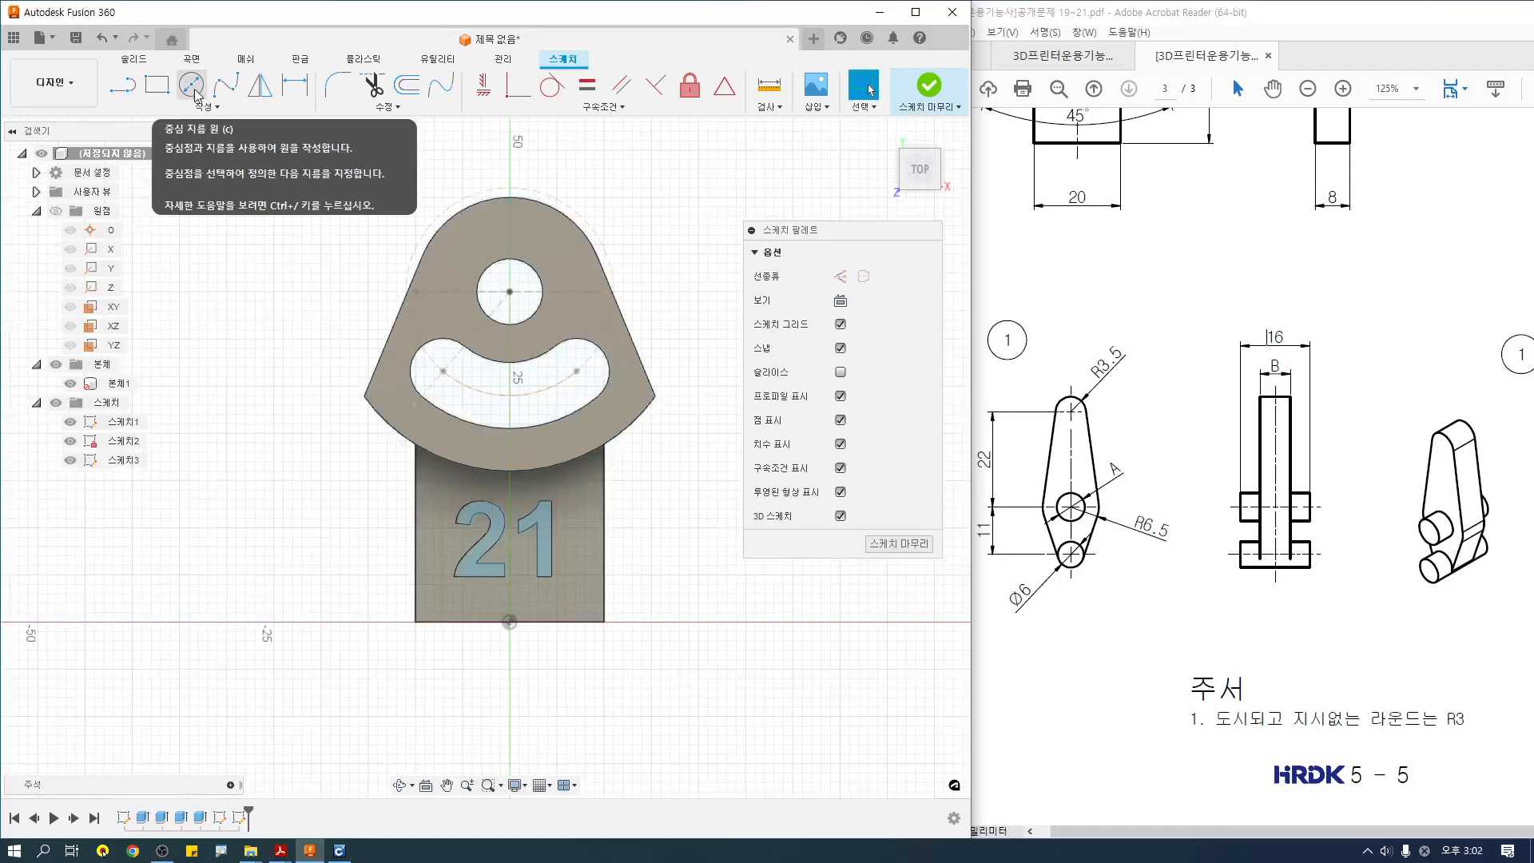
Draw a 6 mm diameter circle at the centre of the head's hole in the fresh sketch.
click(192, 86)
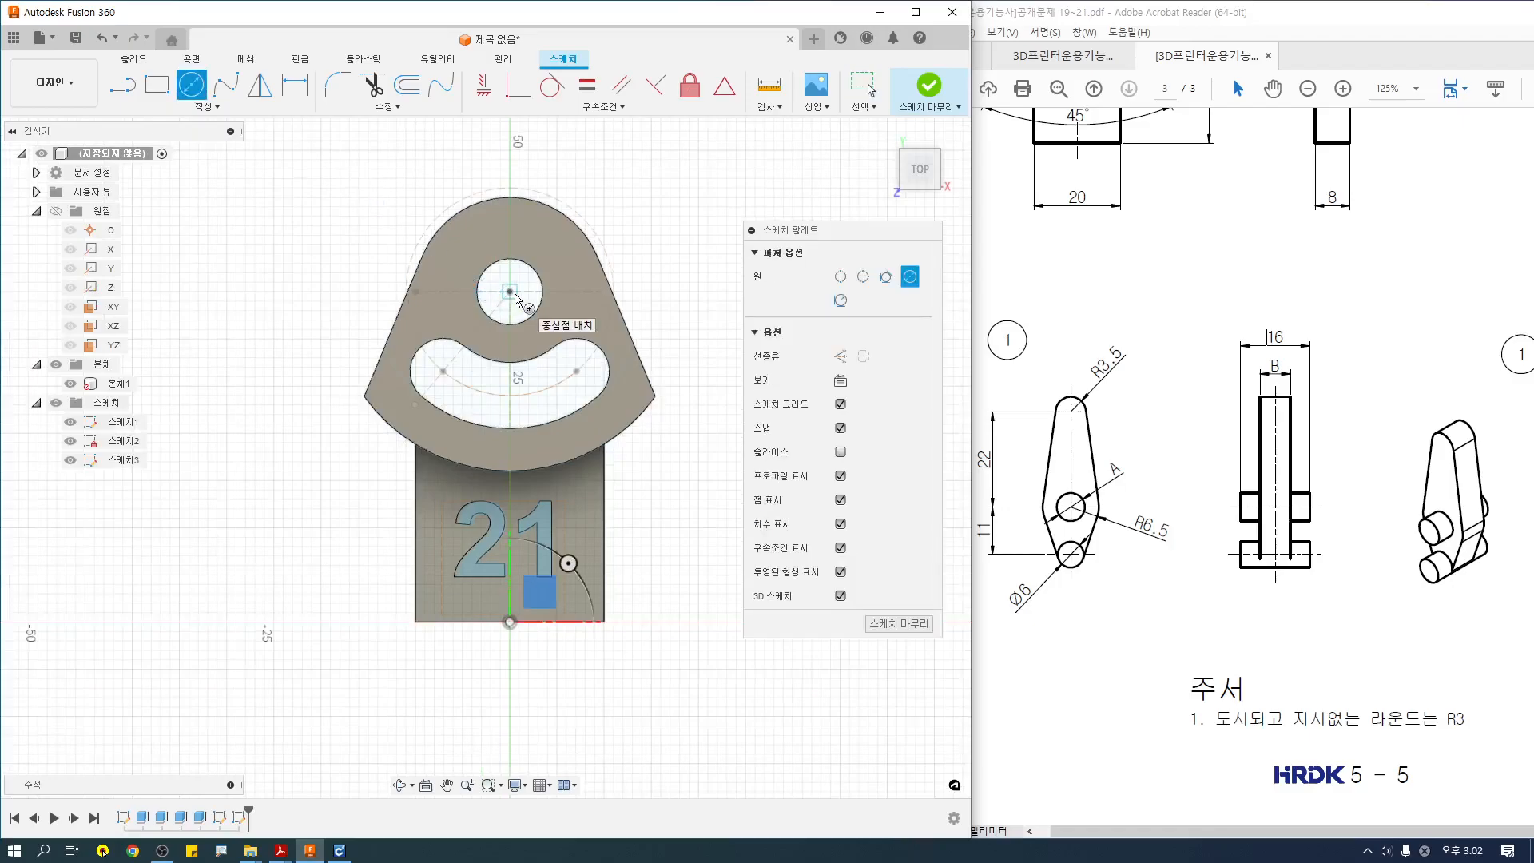
click(510, 292)
text(6)
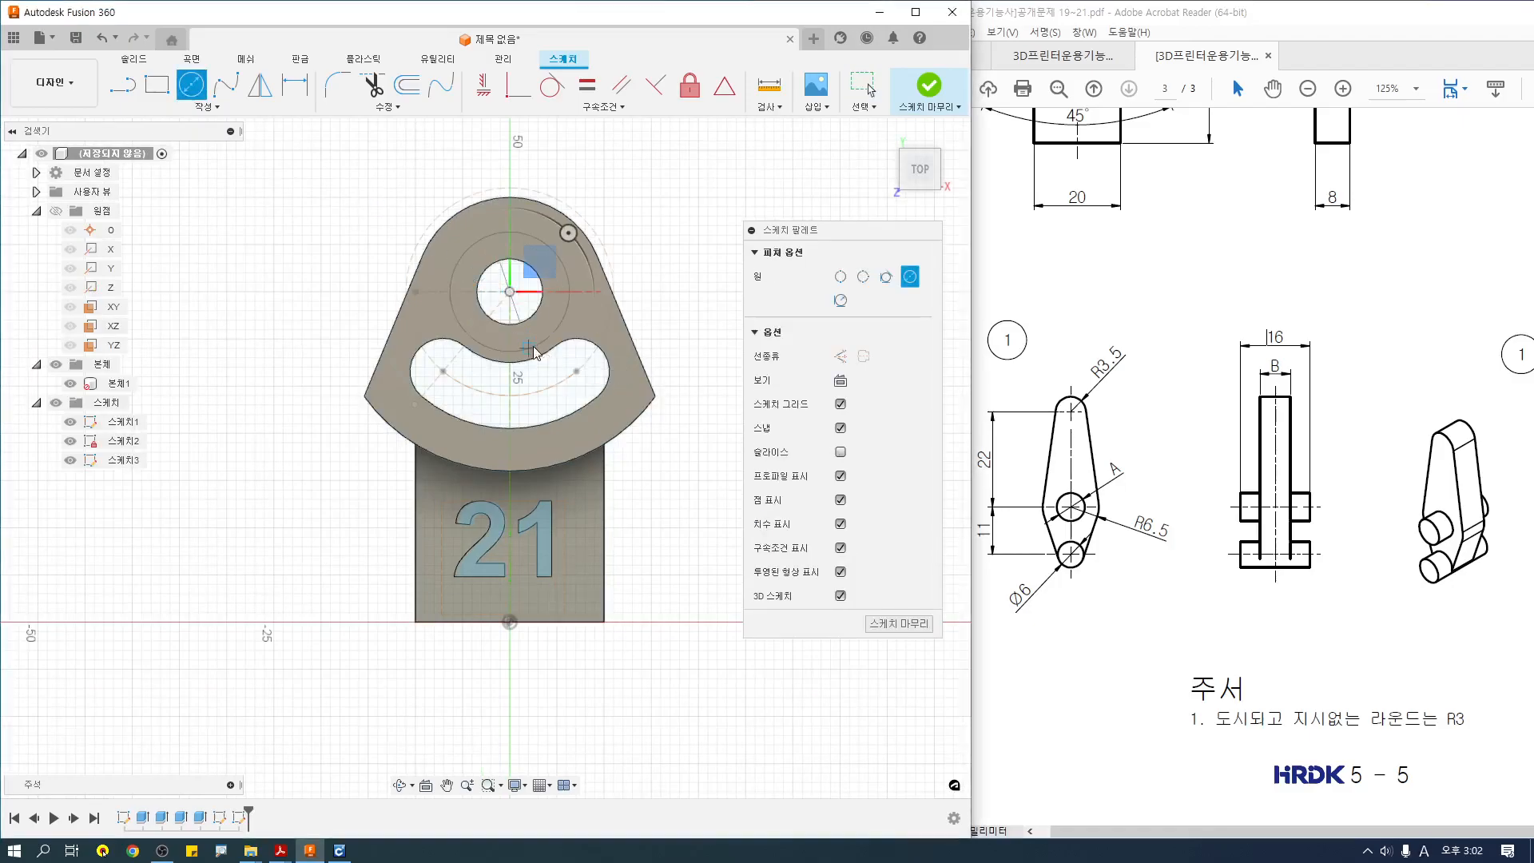
key(Return)
key(Escape)
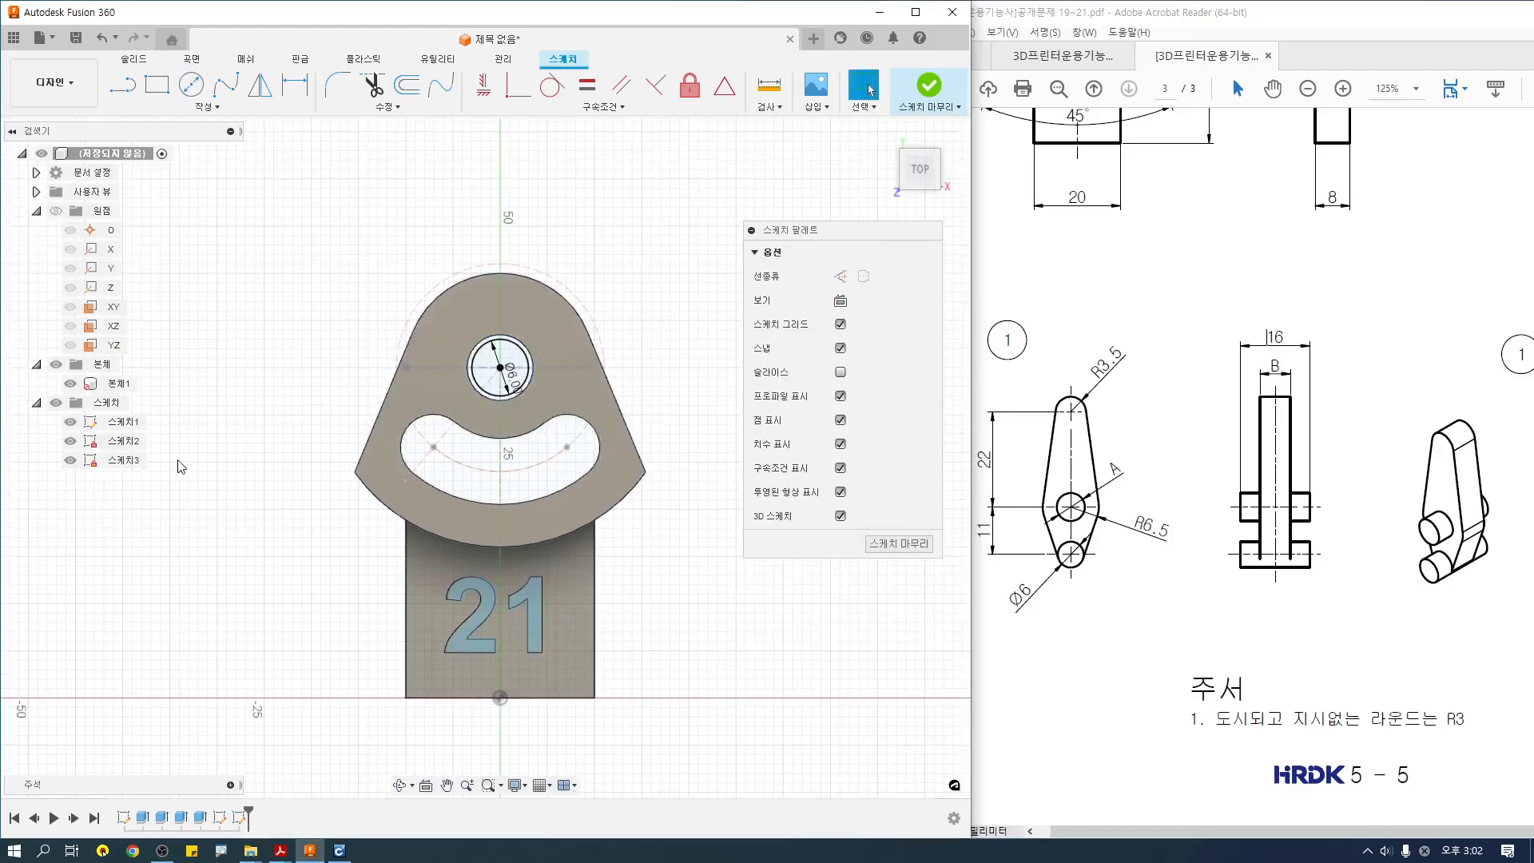
Hide the first part's body and draw a concentric circle around the 6 mm one with a diameter of 6.5*2.
click(71, 385)
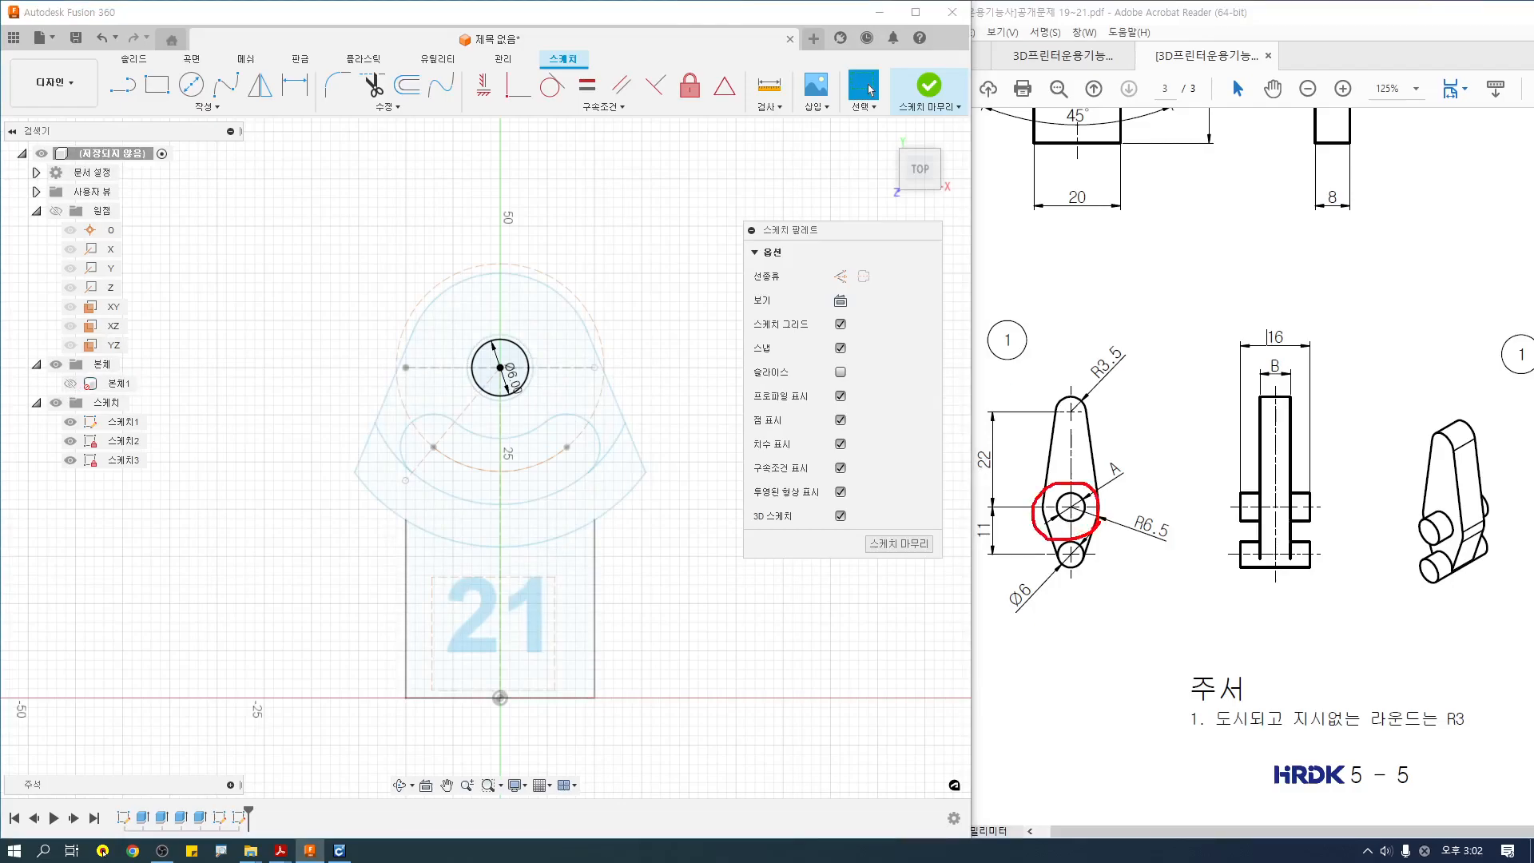
click(190, 84)
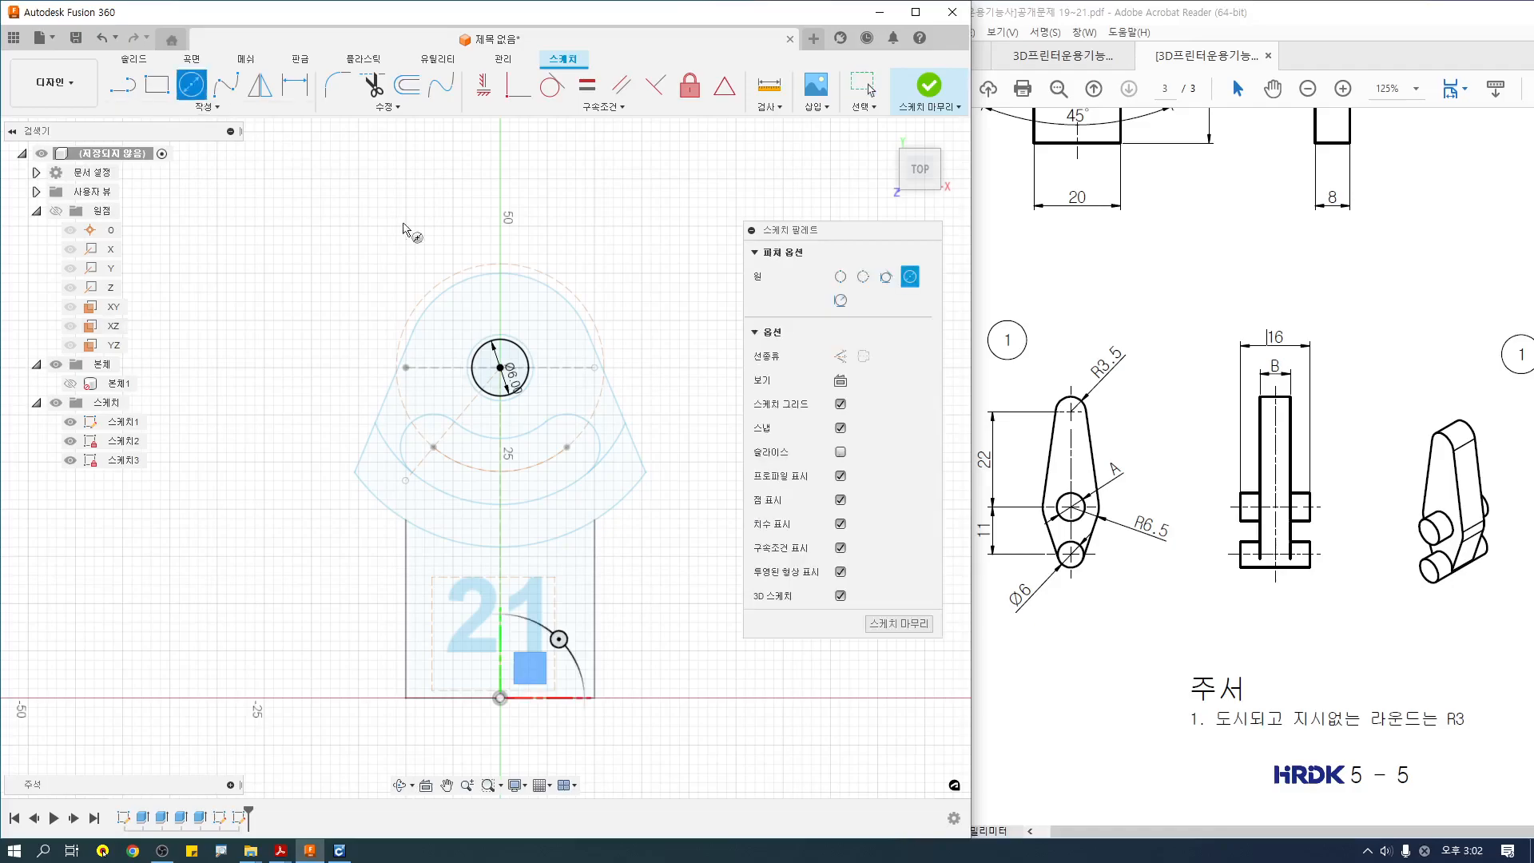
click(500, 367)
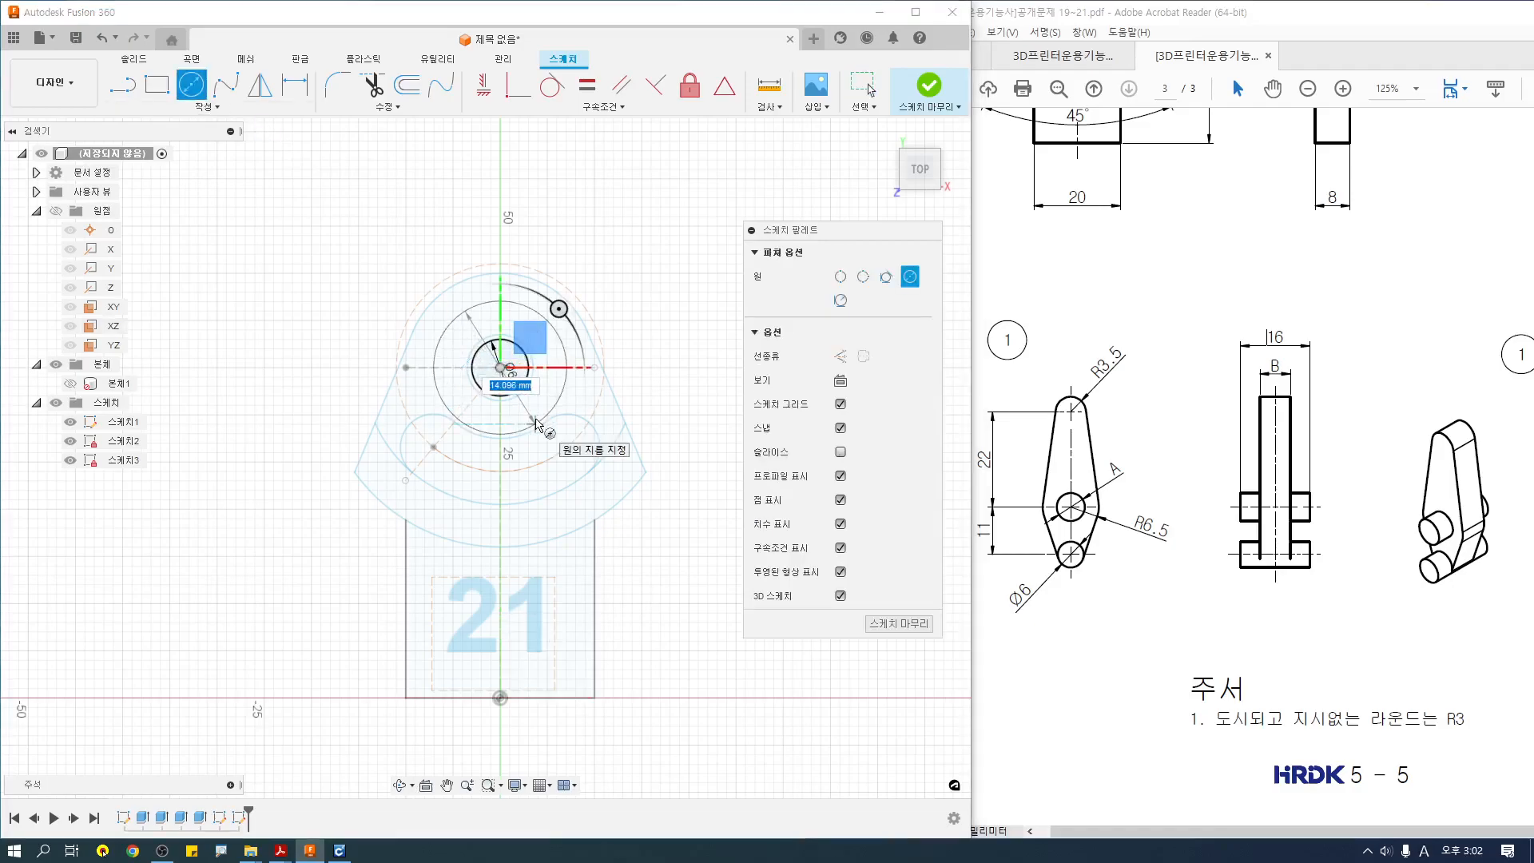
text(6.5*2)
key(Return)
key(Escape)
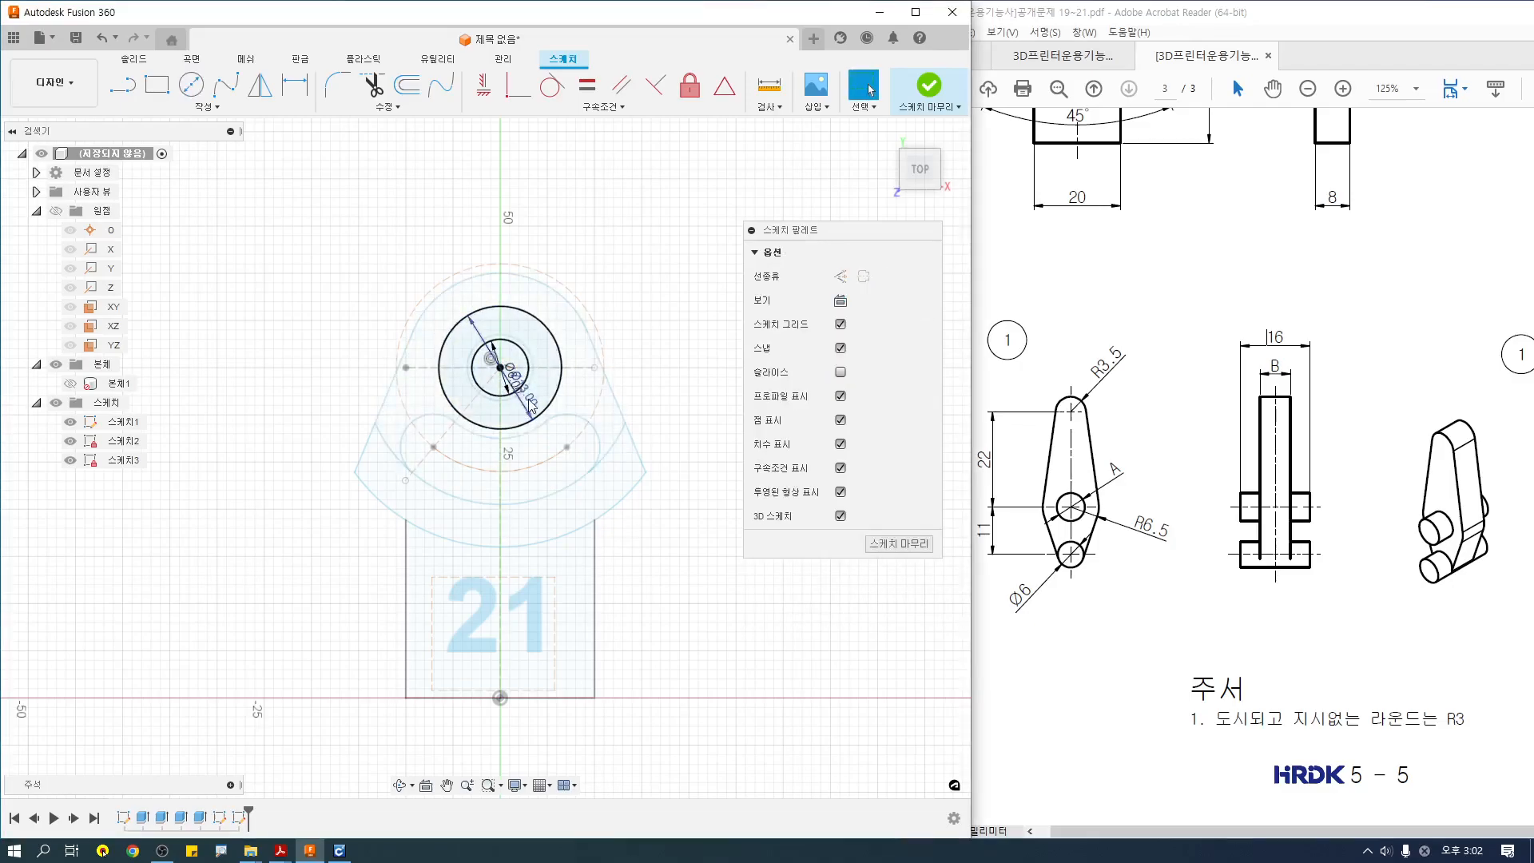
Hide the two earlier sketches and draw a 22 mm vertical line upward from the circles' centre.
click(70, 421)
click(70, 440)
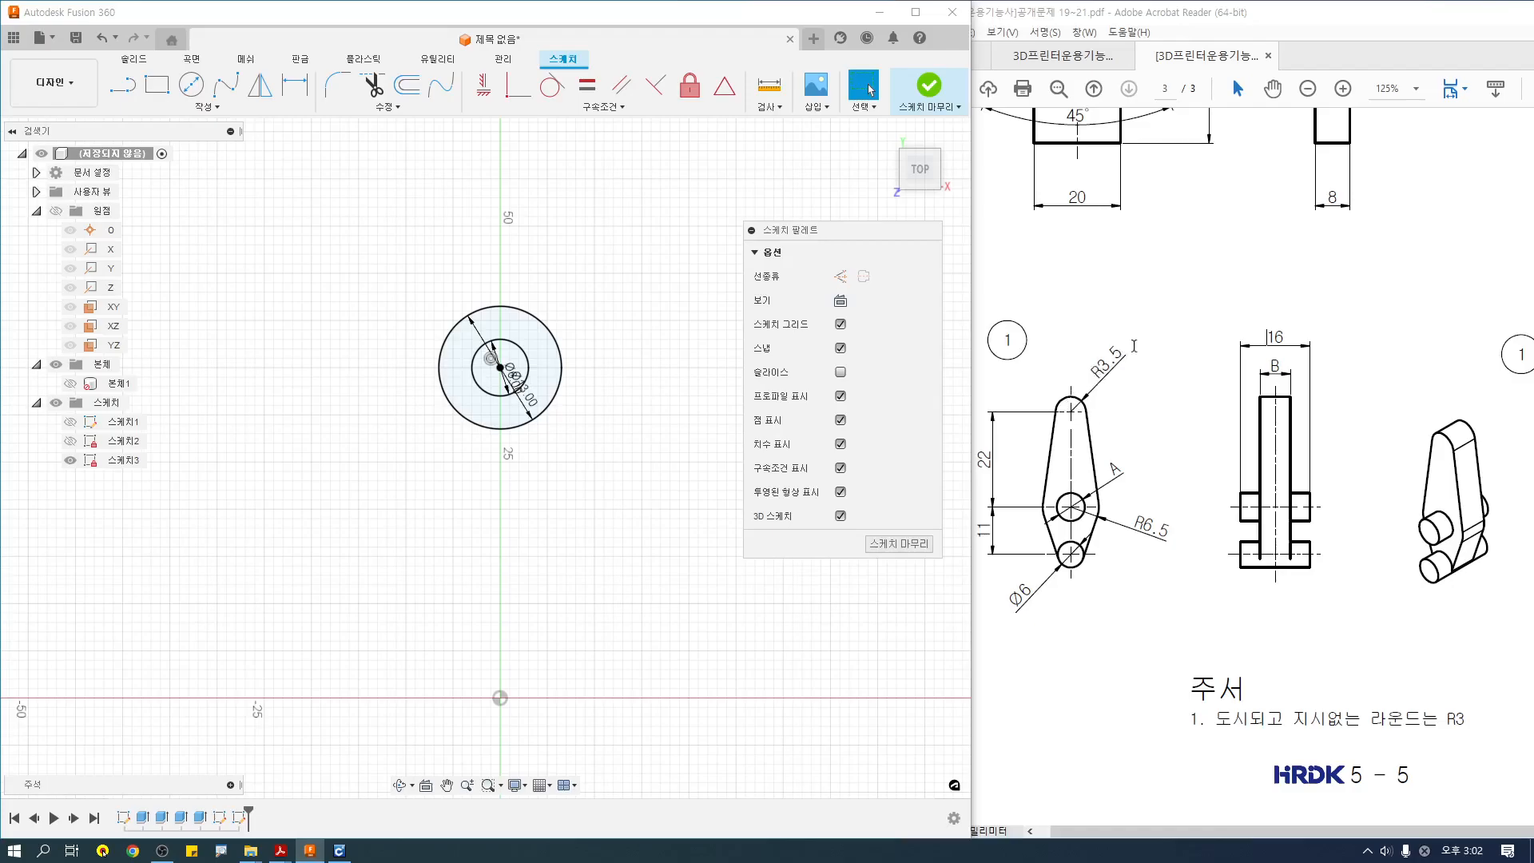
click(122, 84)
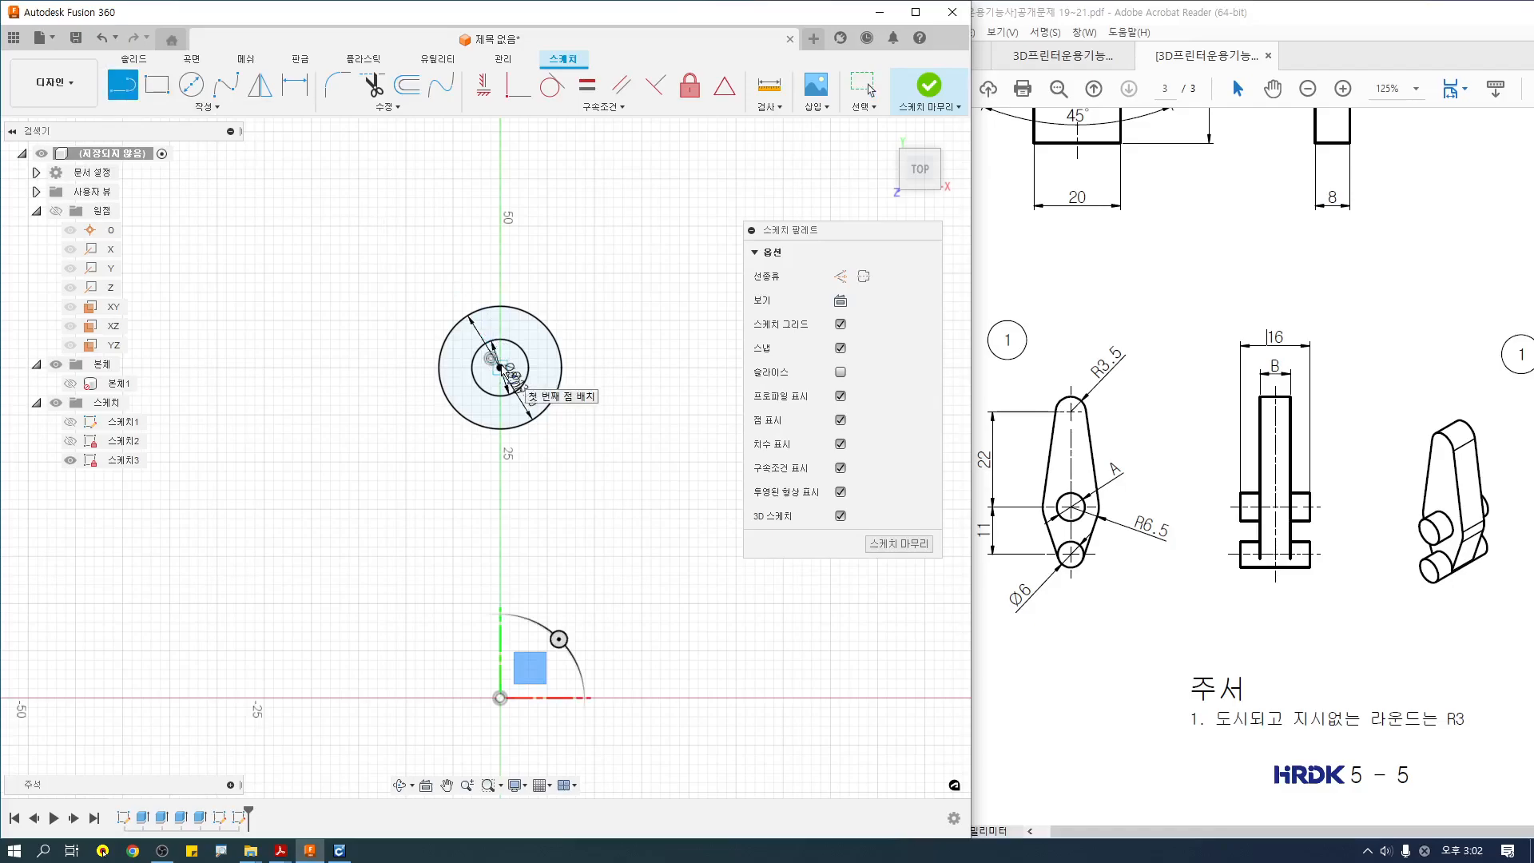
click(500, 367)
middle_drag(520, 220, 520, 365)
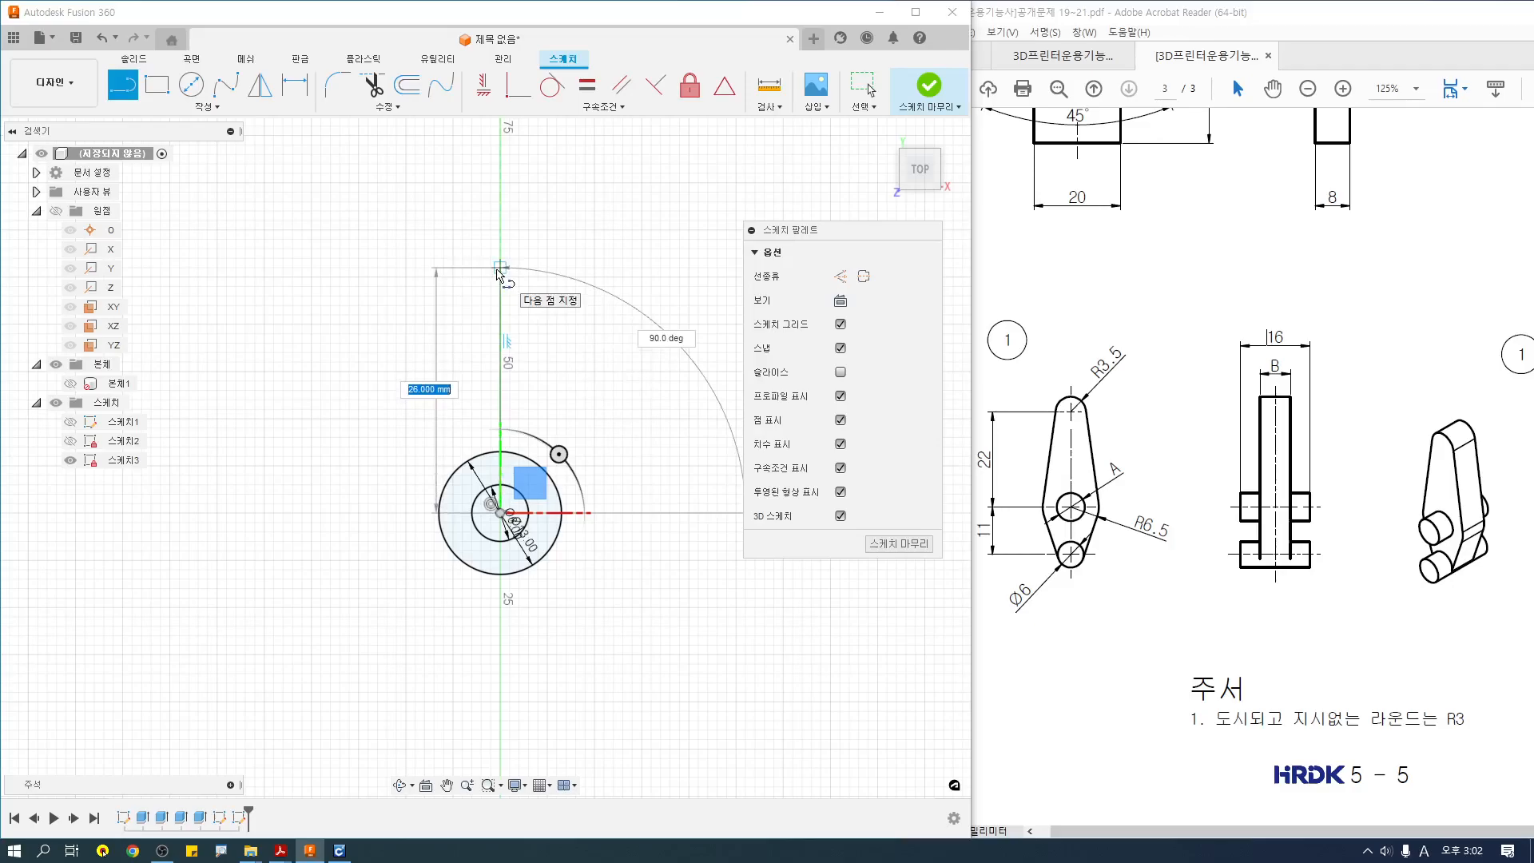
text(22)
key(Return)
key(Escape)
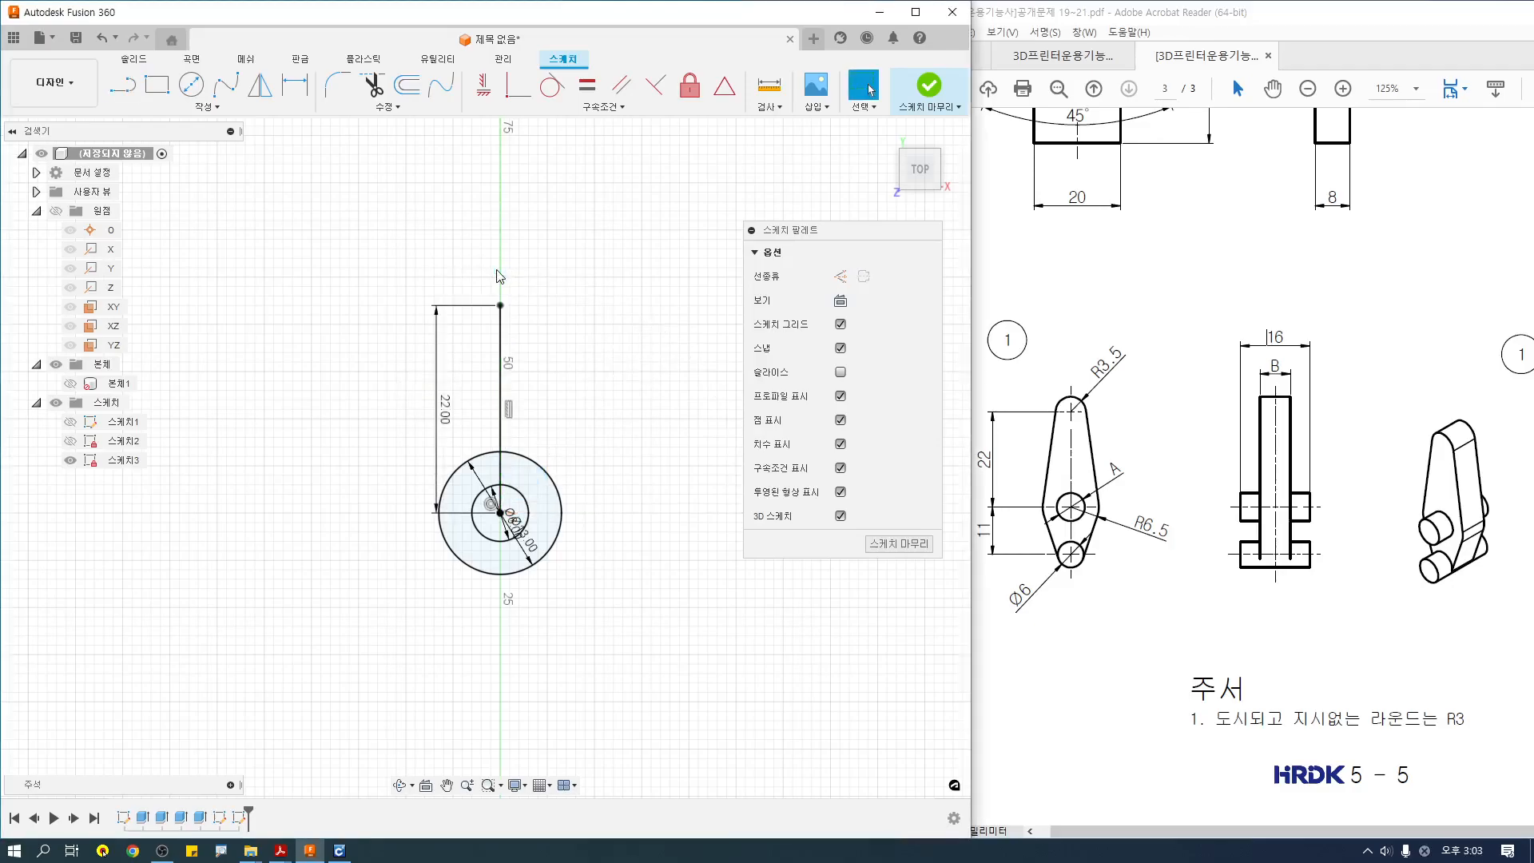
Draw an 11 mm vertical line downward from the centre of the concentric circles.
click(123, 84)
click(500, 512)
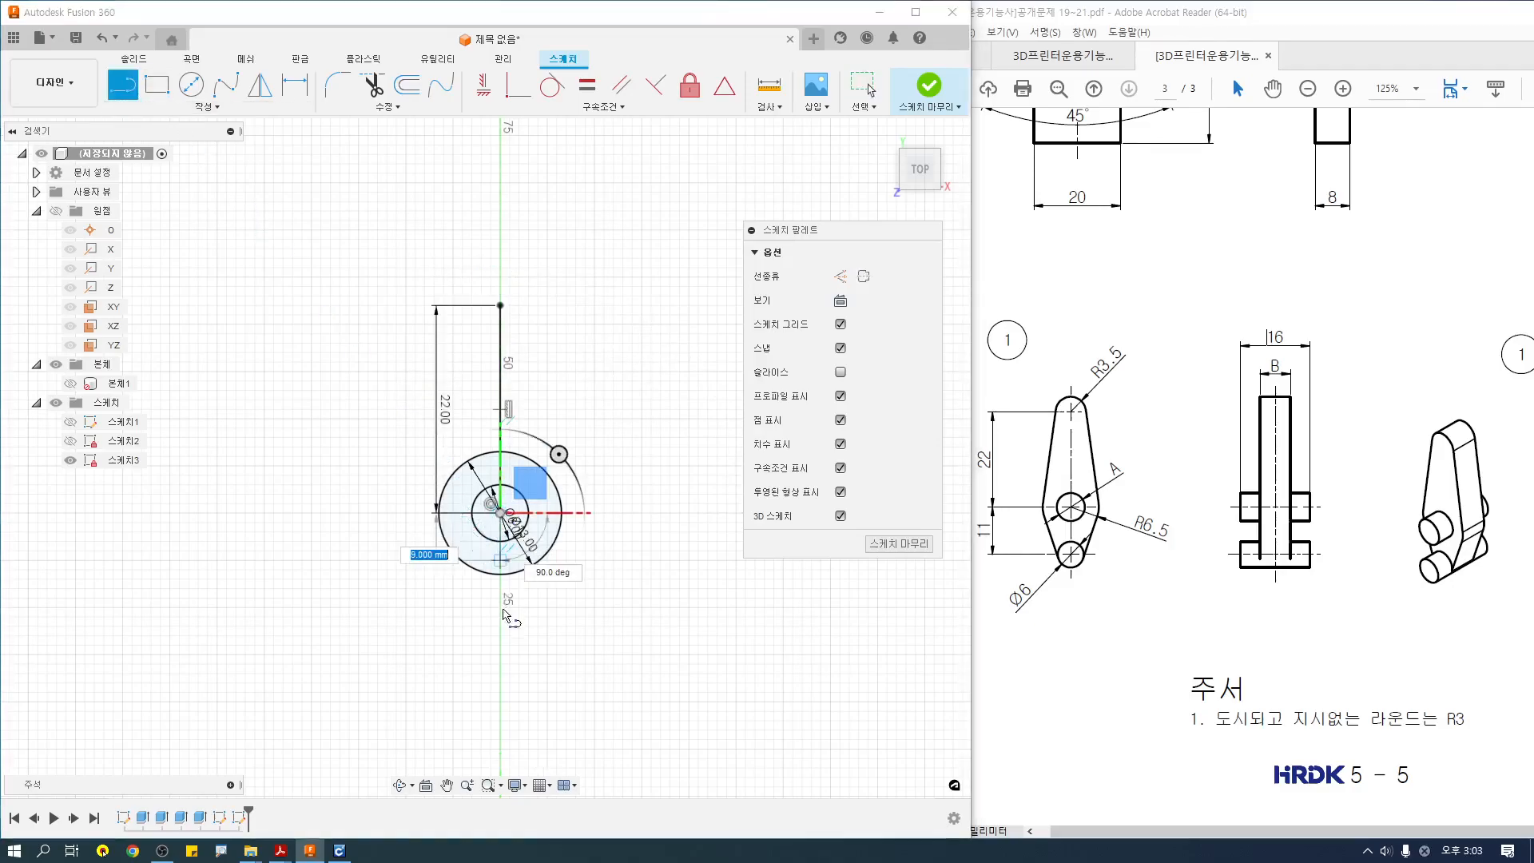
text(11)
key(Return)
key(Escape)
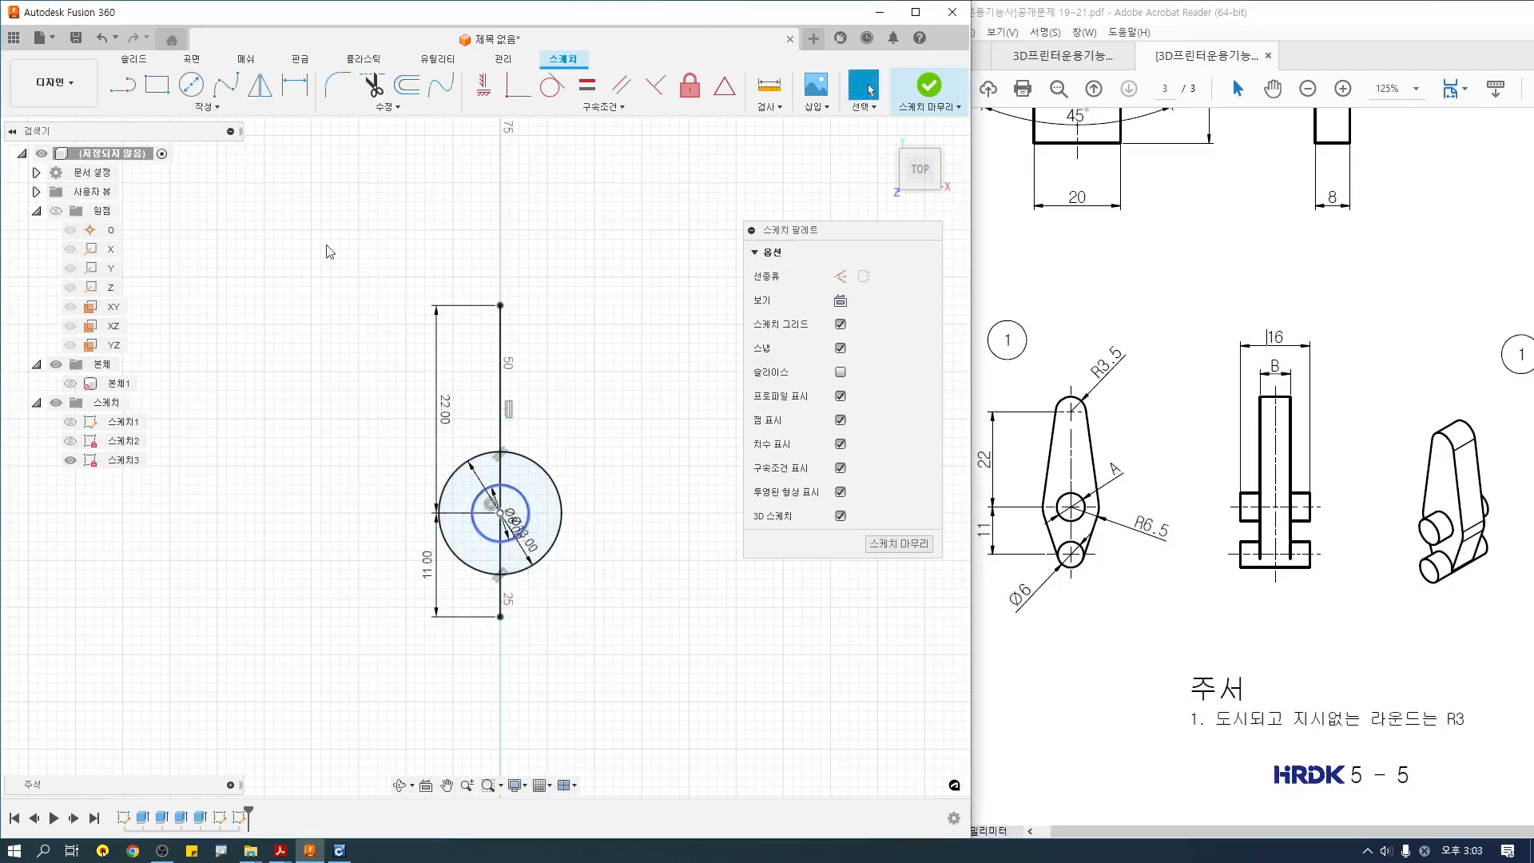
Draw a 7 mm diameter circle centred on the upper end of the 22 mm line.
click(191, 84)
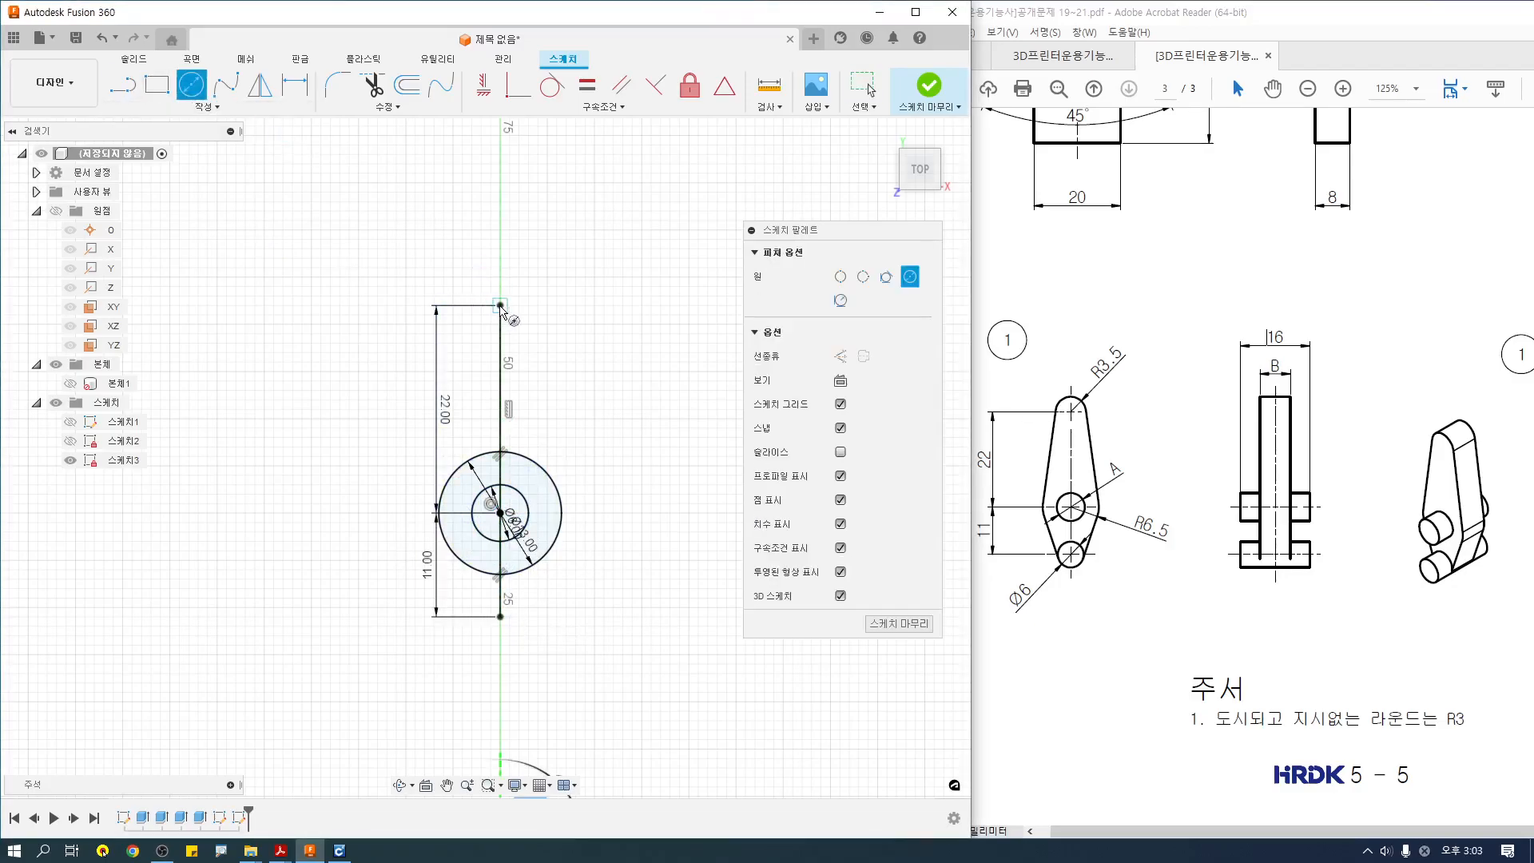
click(501, 306)
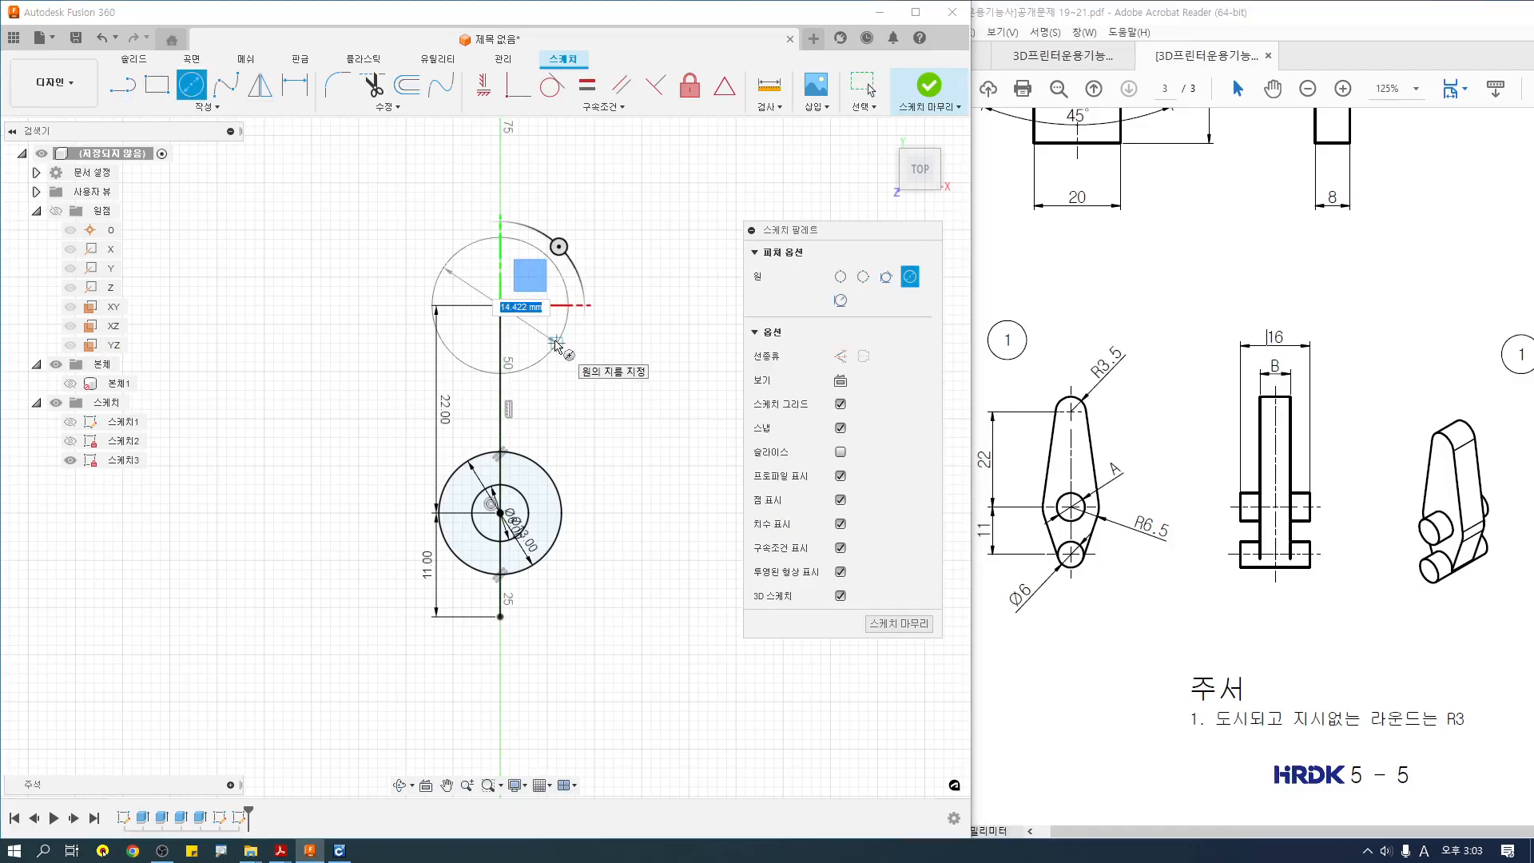
text(7)
key(Return)
key(Escape)
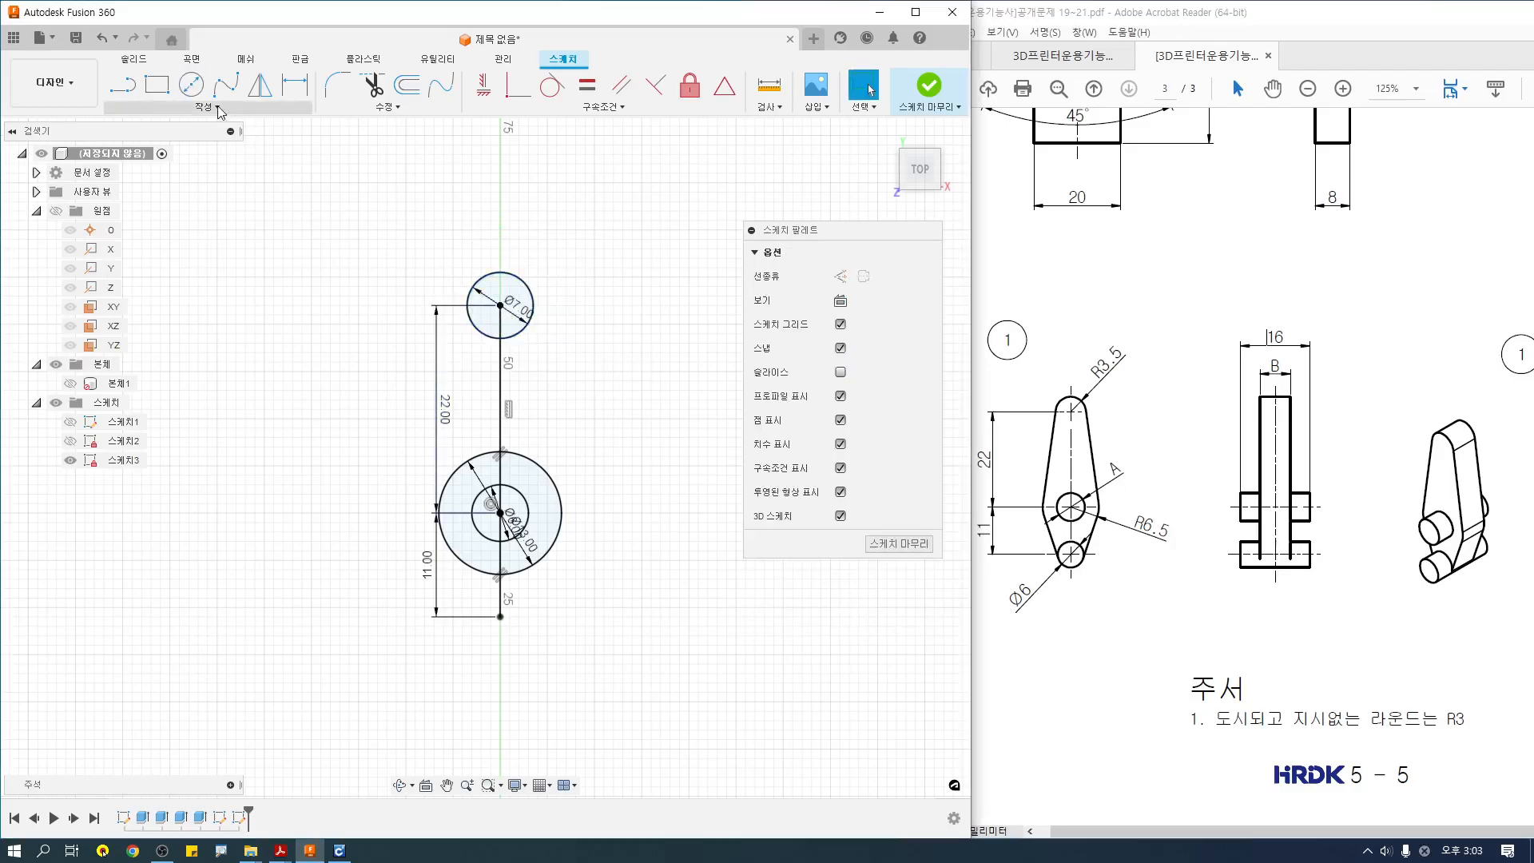
Draw a 6 mm diameter circle centred on the lower end of the 11 mm line.
click(191, 84)
click(500, 617)
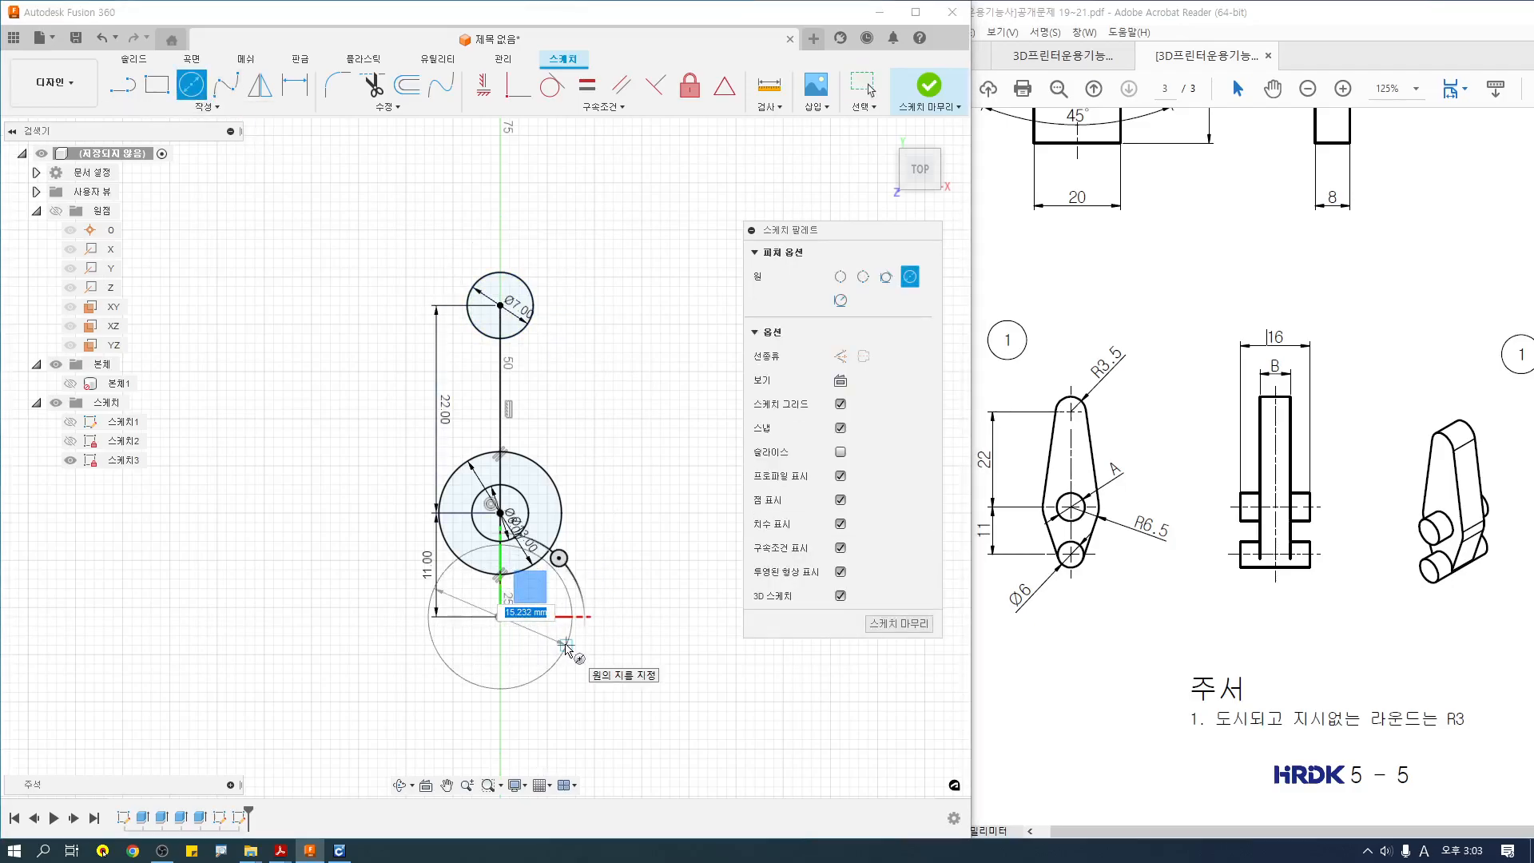
text(6)
key(Return)
key(Escape)
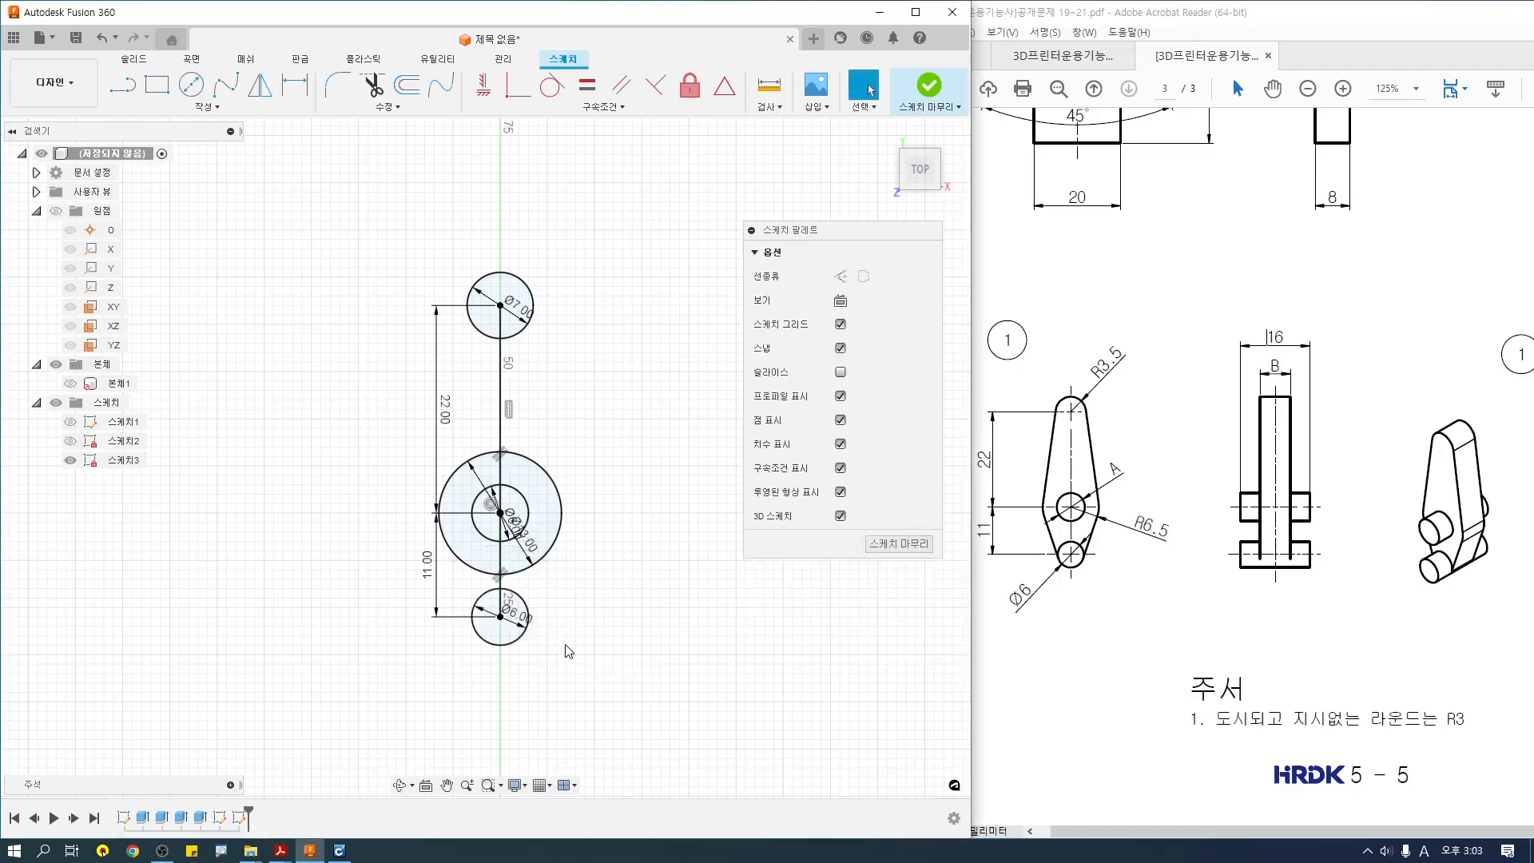
Sketch two connected slanted lines along the left side of the circles, meeting in a corner outside the 13 mm circle.
click(122, 84)
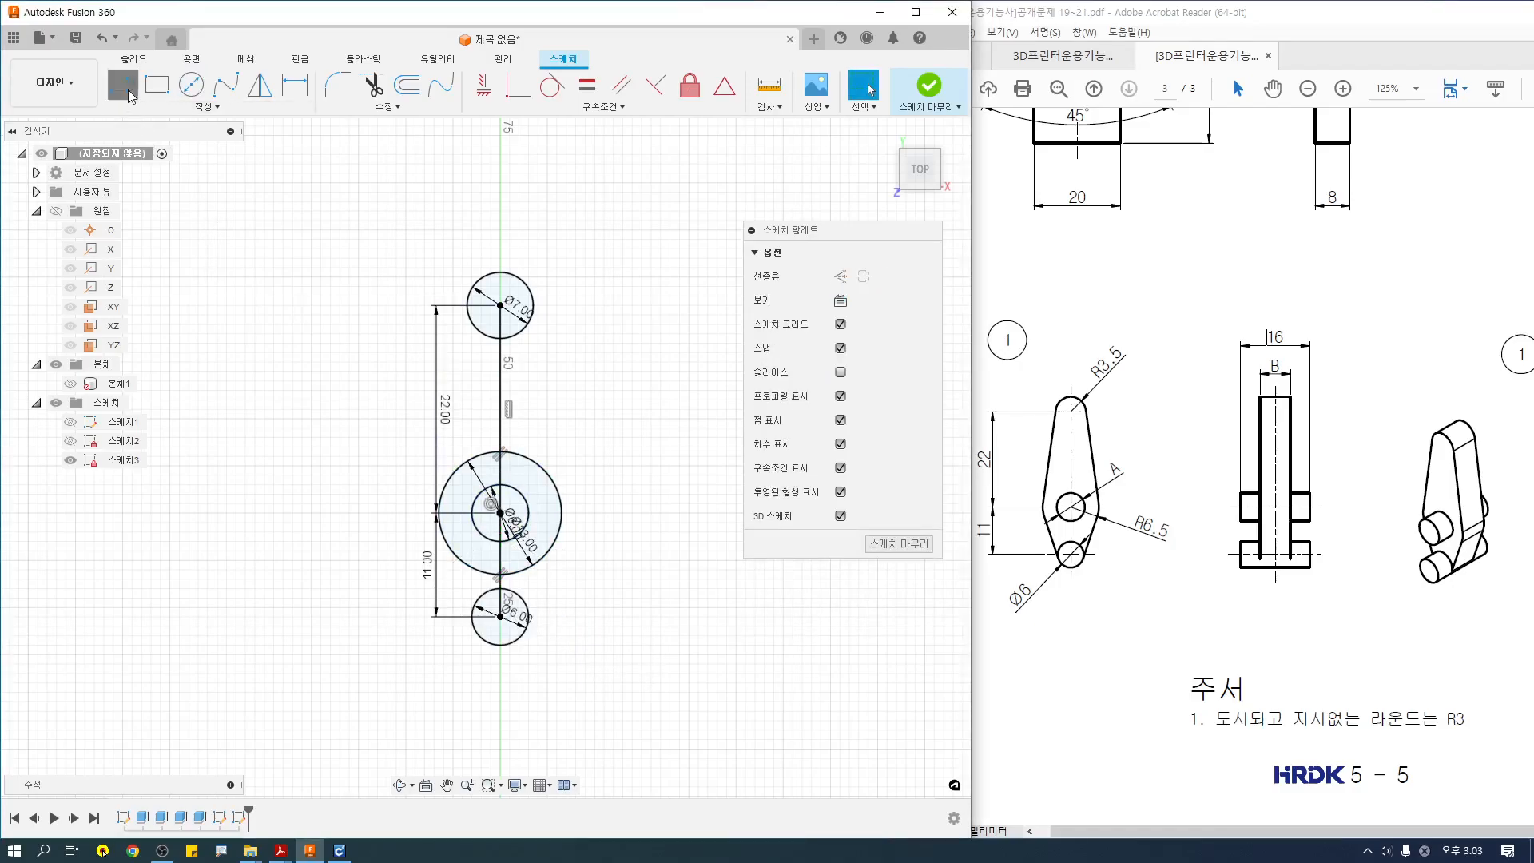
click(462, 238)
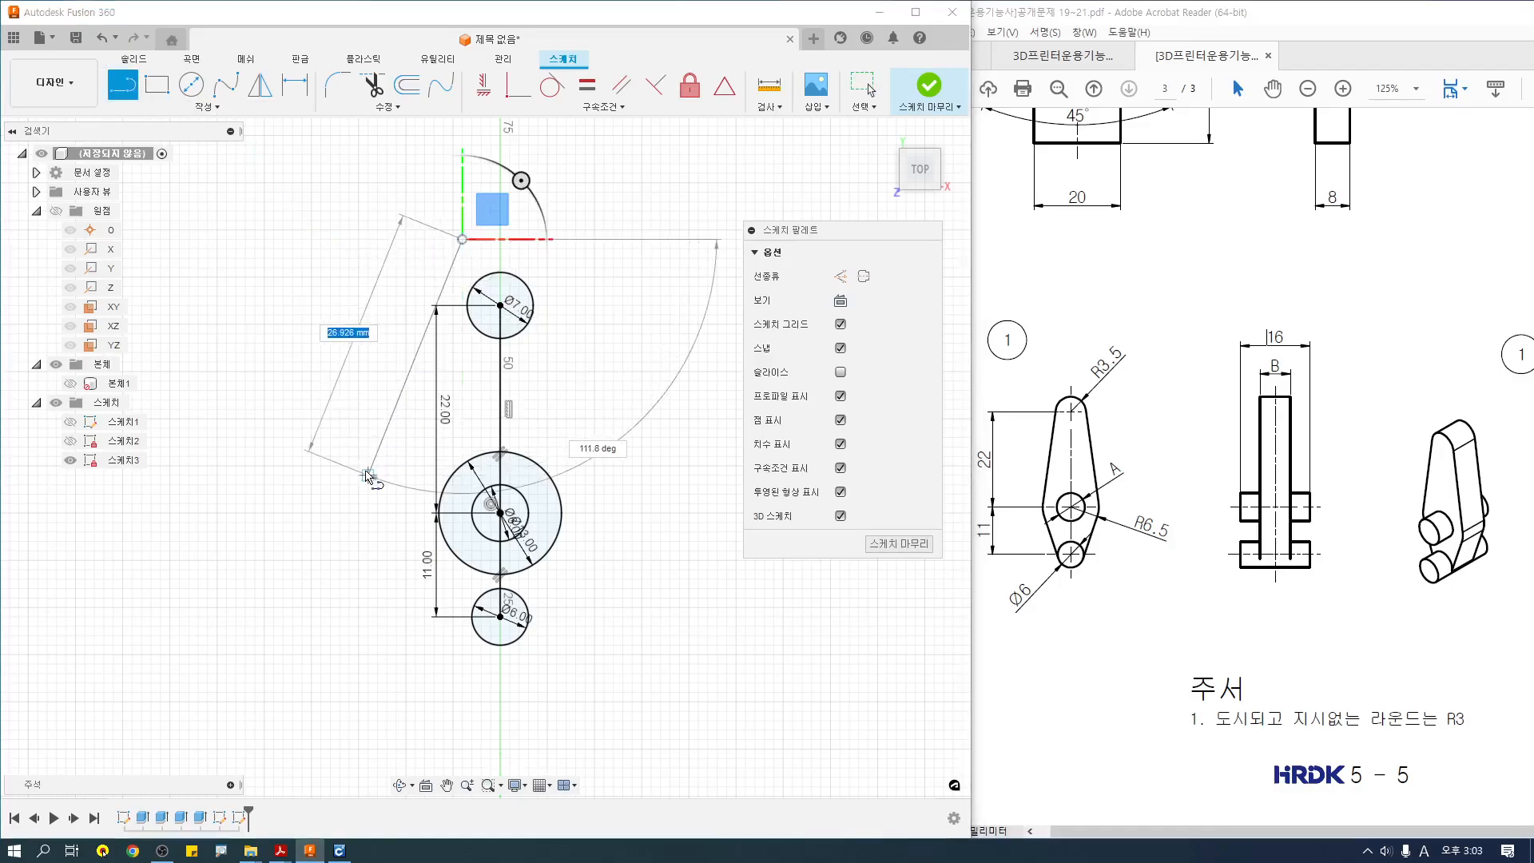
click(359, 484)
click(491, 710)
key(Escape)
Make the upper slanted line tangent to the 7 mm and 13 mm circles, and the lower one tangent to the 13 mm and lower 6 mm circles.
click(552, 84)
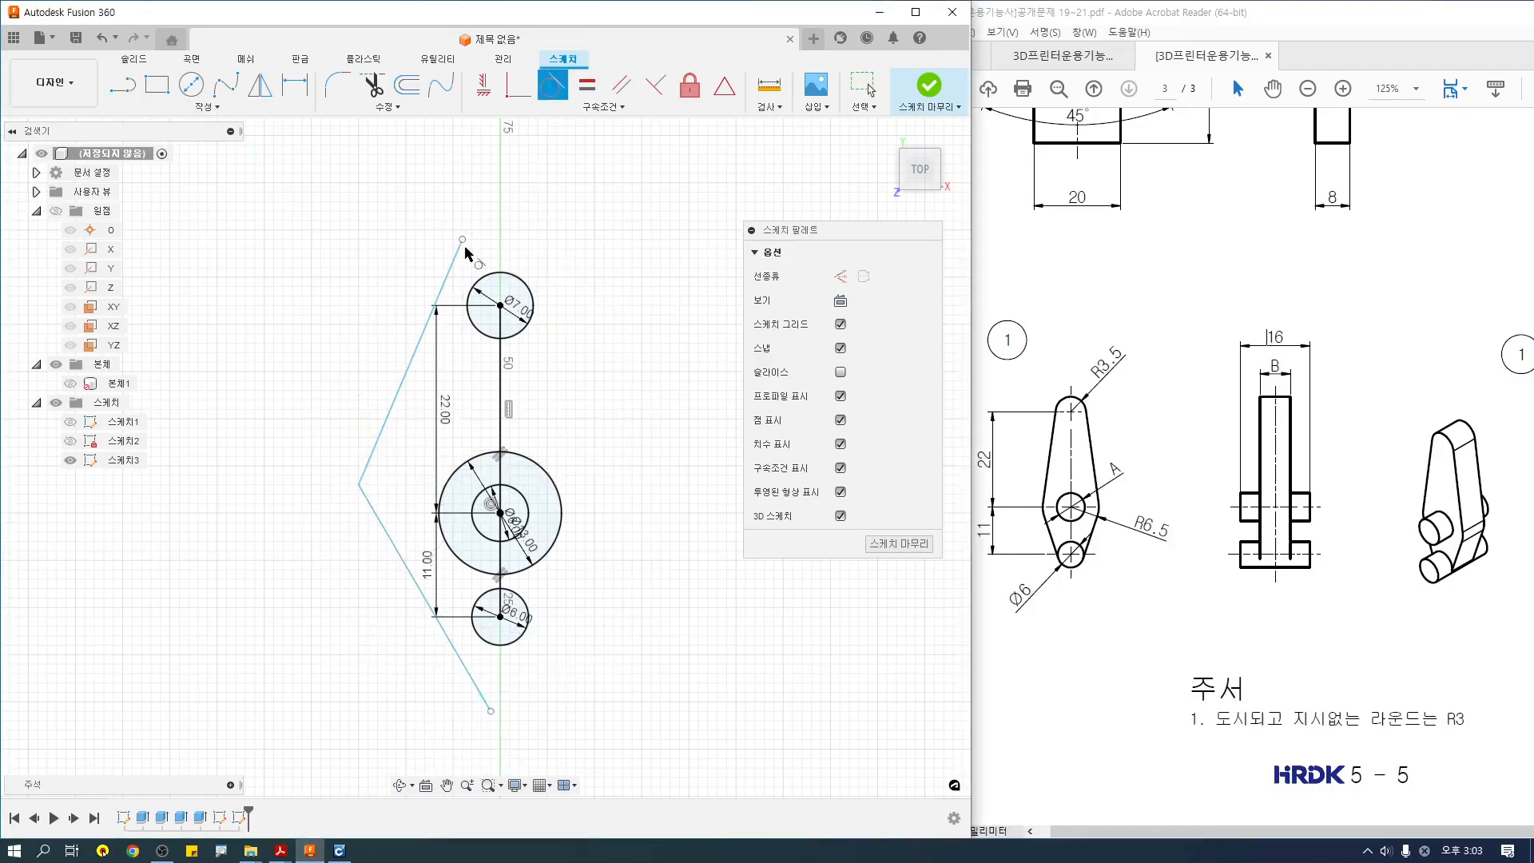
click(450, 272)
click(476, 281)
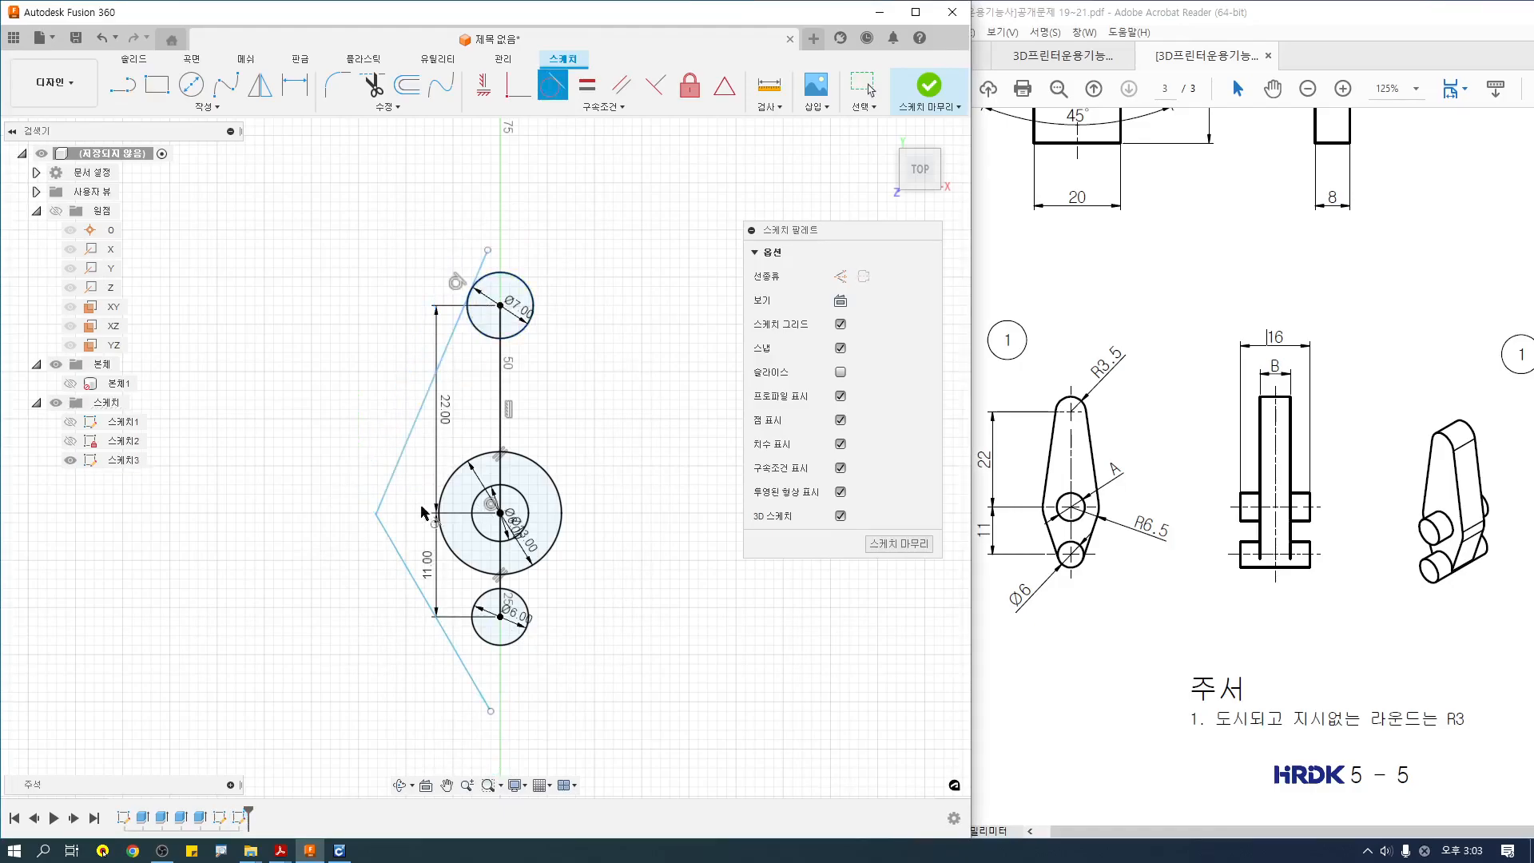
click(406, 559)
click(438, 484)
click(417, 427)
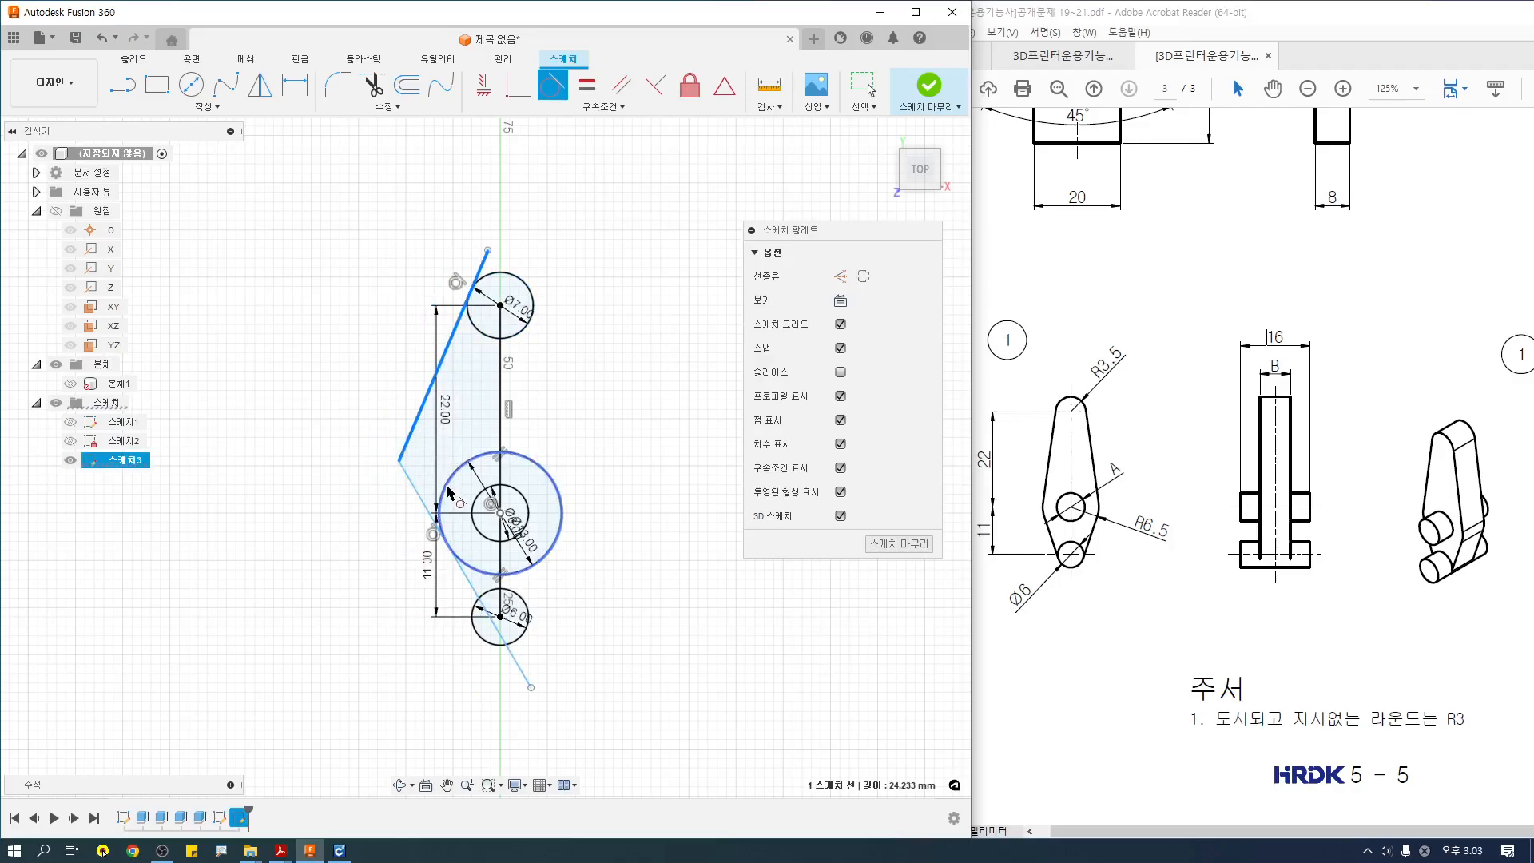
click(441, 494)
click(497, 631)
click(503, 644)
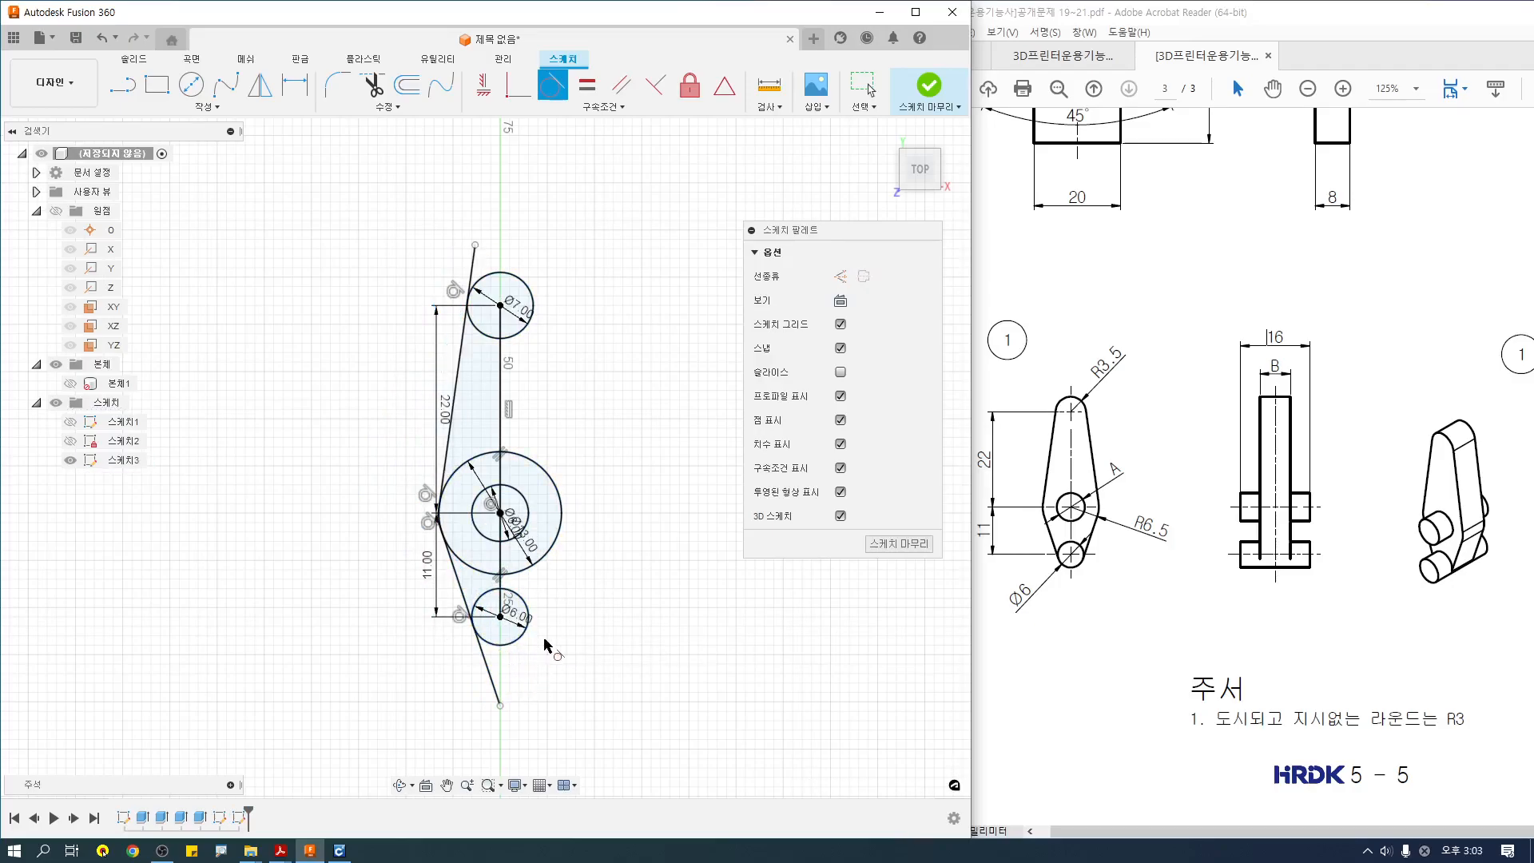
scroll(490, 524, up, 8)
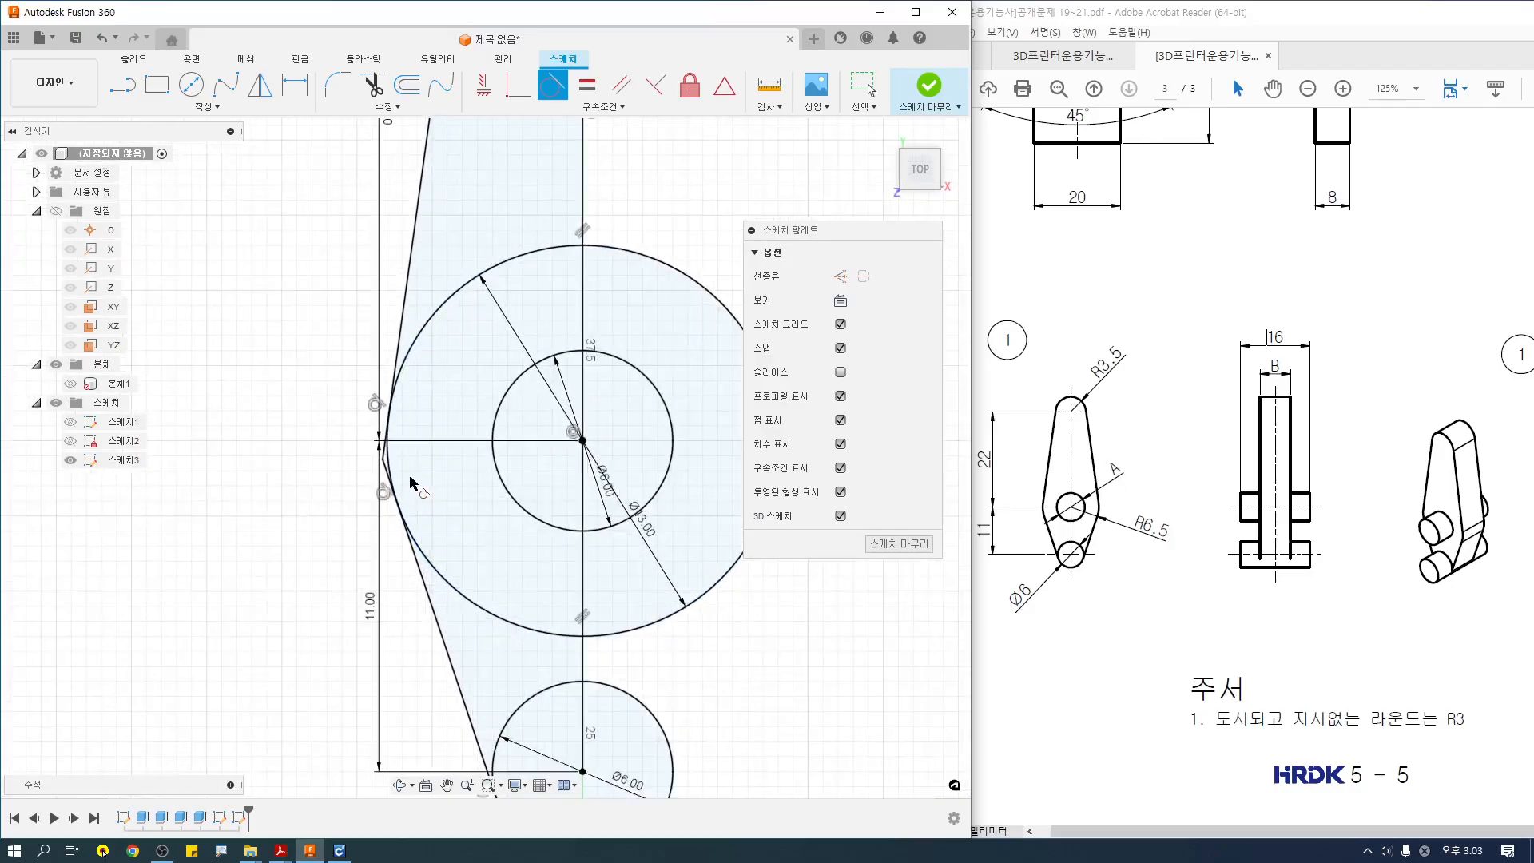
scroll(386, 470, down, 8)
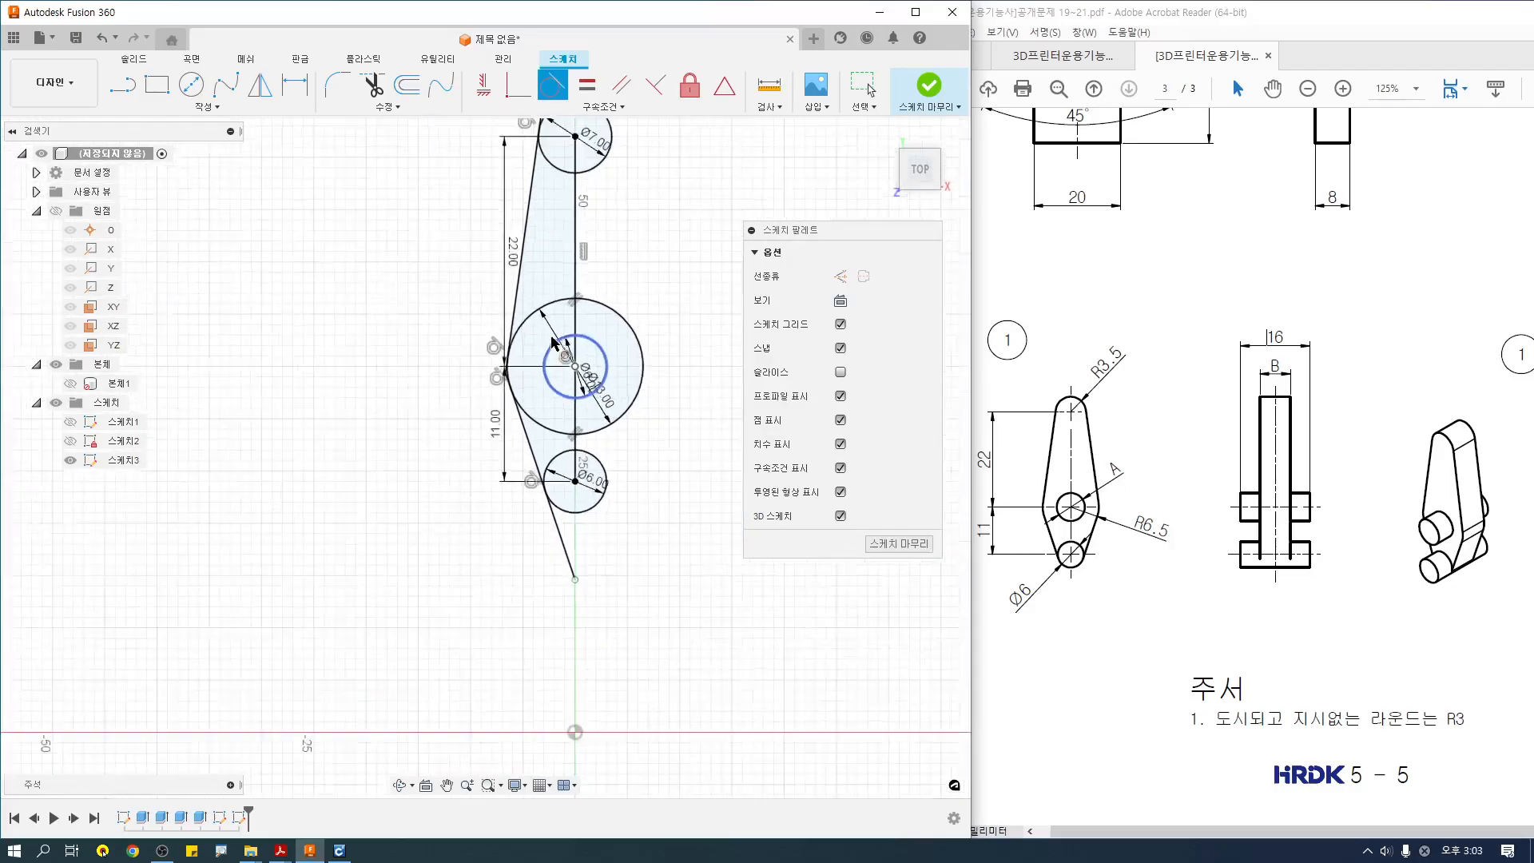
Trim the lower slanted line's overhang past the bottom circle and the corner where both lines extend beyond the 13 mm circle.
key(Escape)
key(t)
click(546, 614)
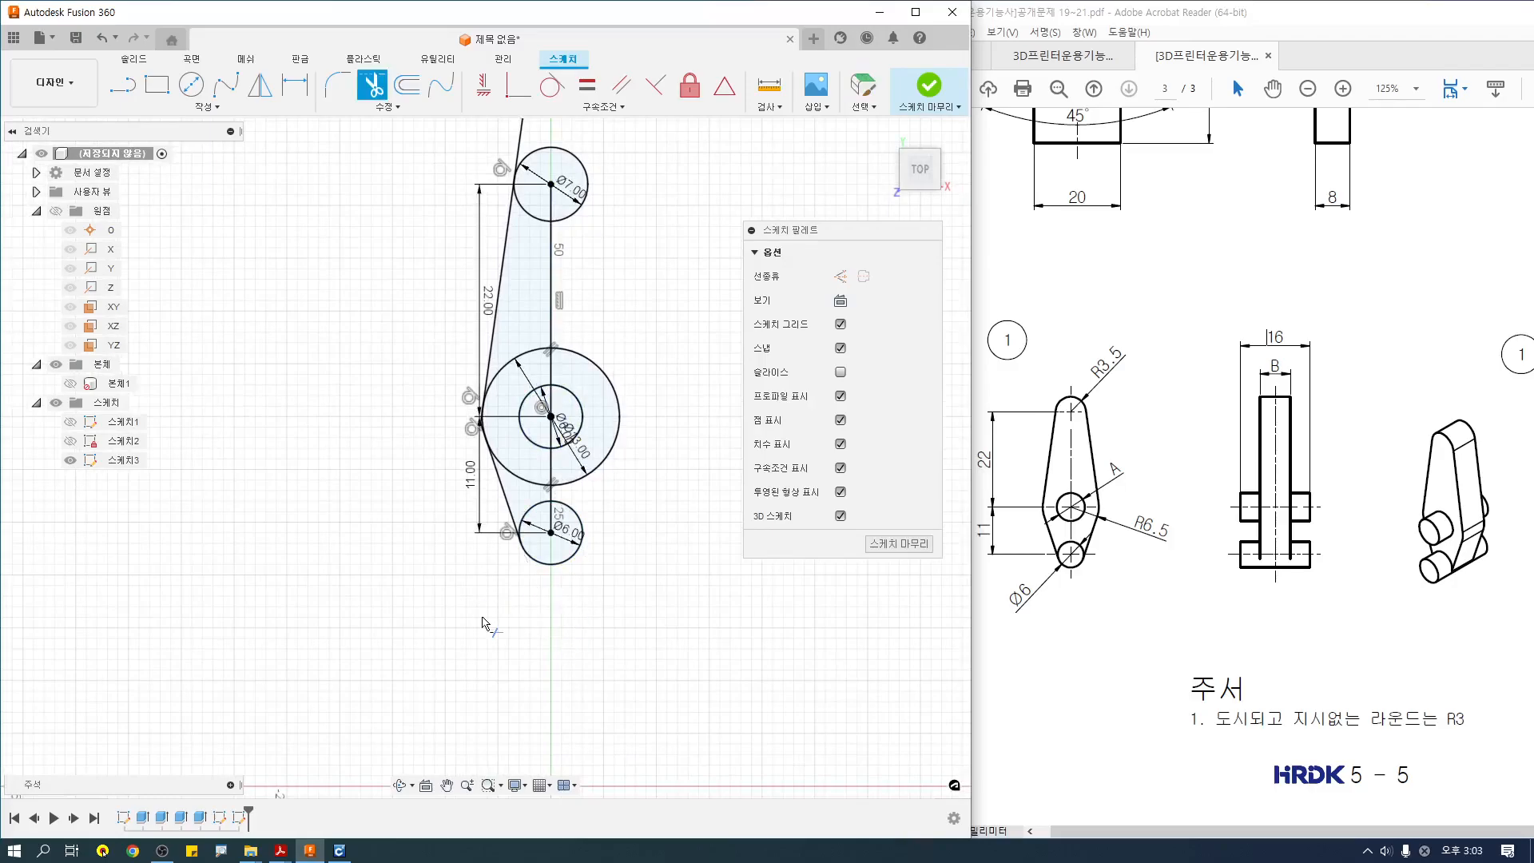
scroll(491, 397, up, 10)
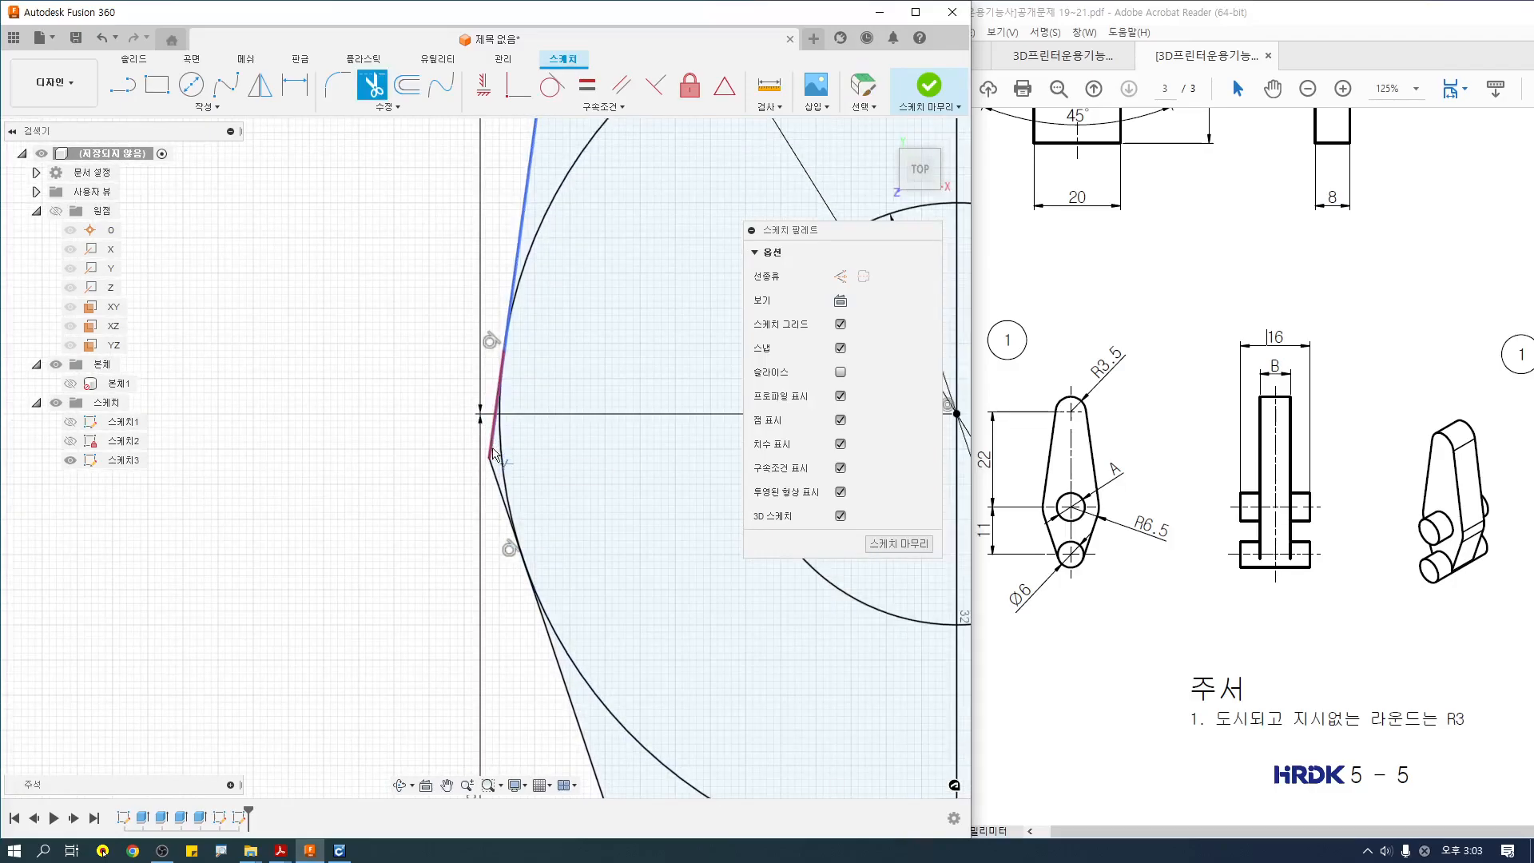
click(495, 477)
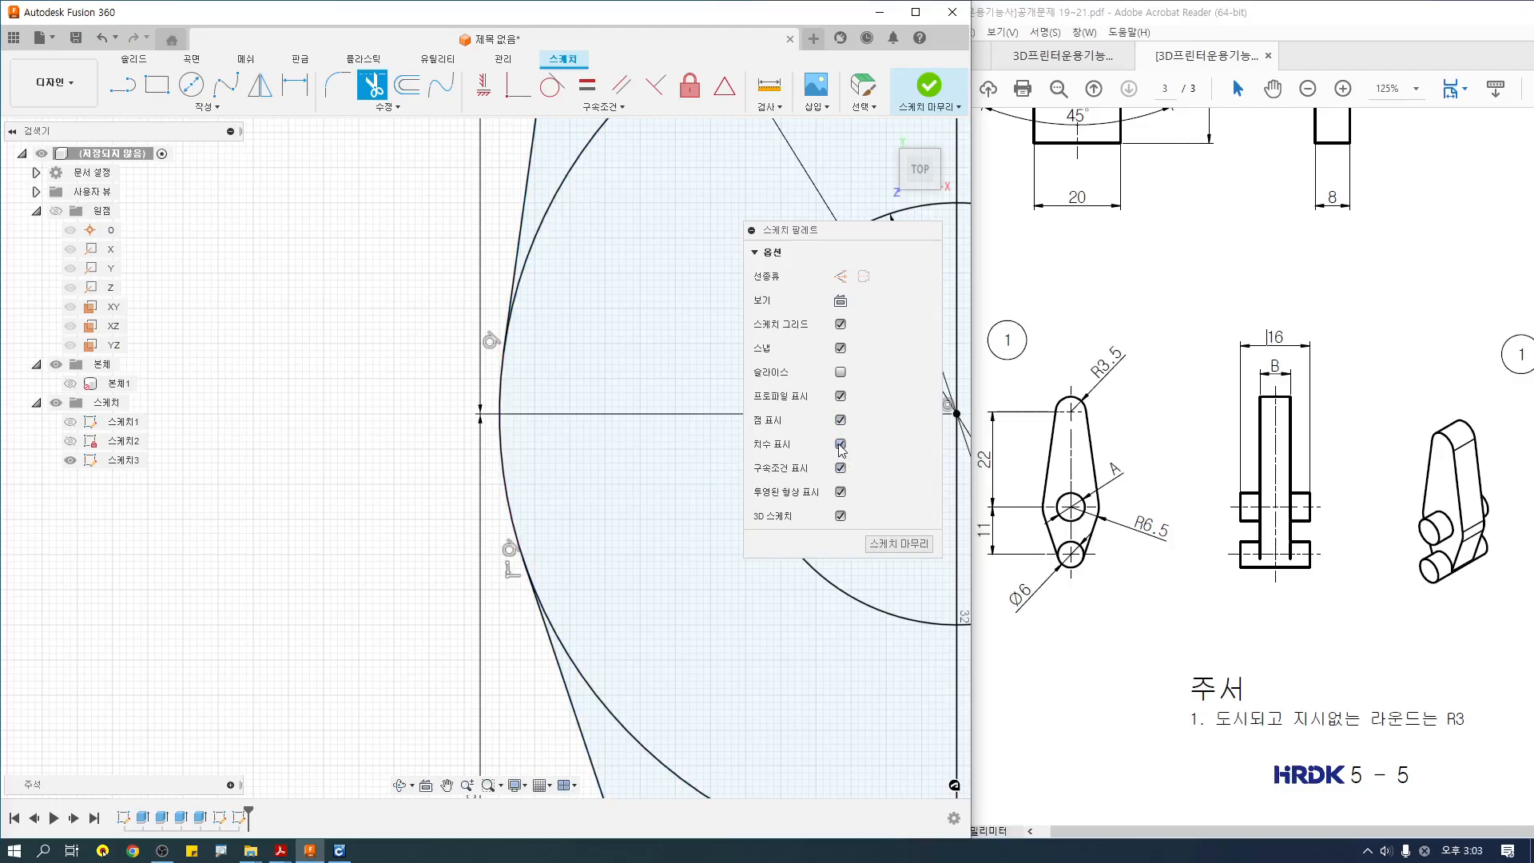
Turn off the display of constraints and dimensions in the sketch.
click(841, 467)
key(Escape)
scroll(822, 461, down, 3)
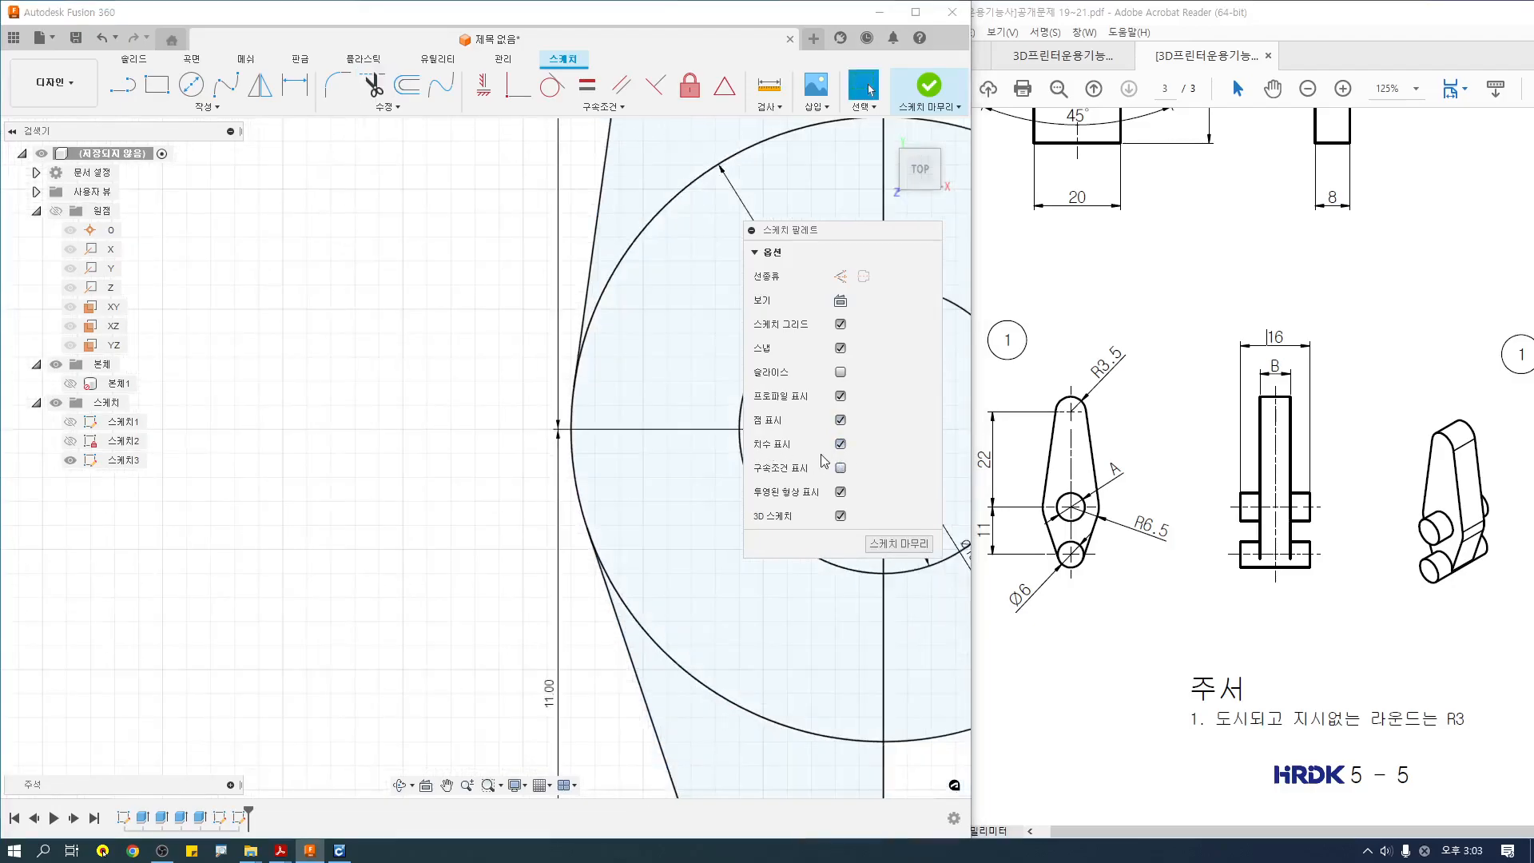
click(842, 445)
scroll(596, 471, down, 3)
middle_drag(557, 422, 411, 441)
scroll(411, 441, down, 1)
middle_drag(495, 407, 473, 446)
scroll(482, 421, down, 1)
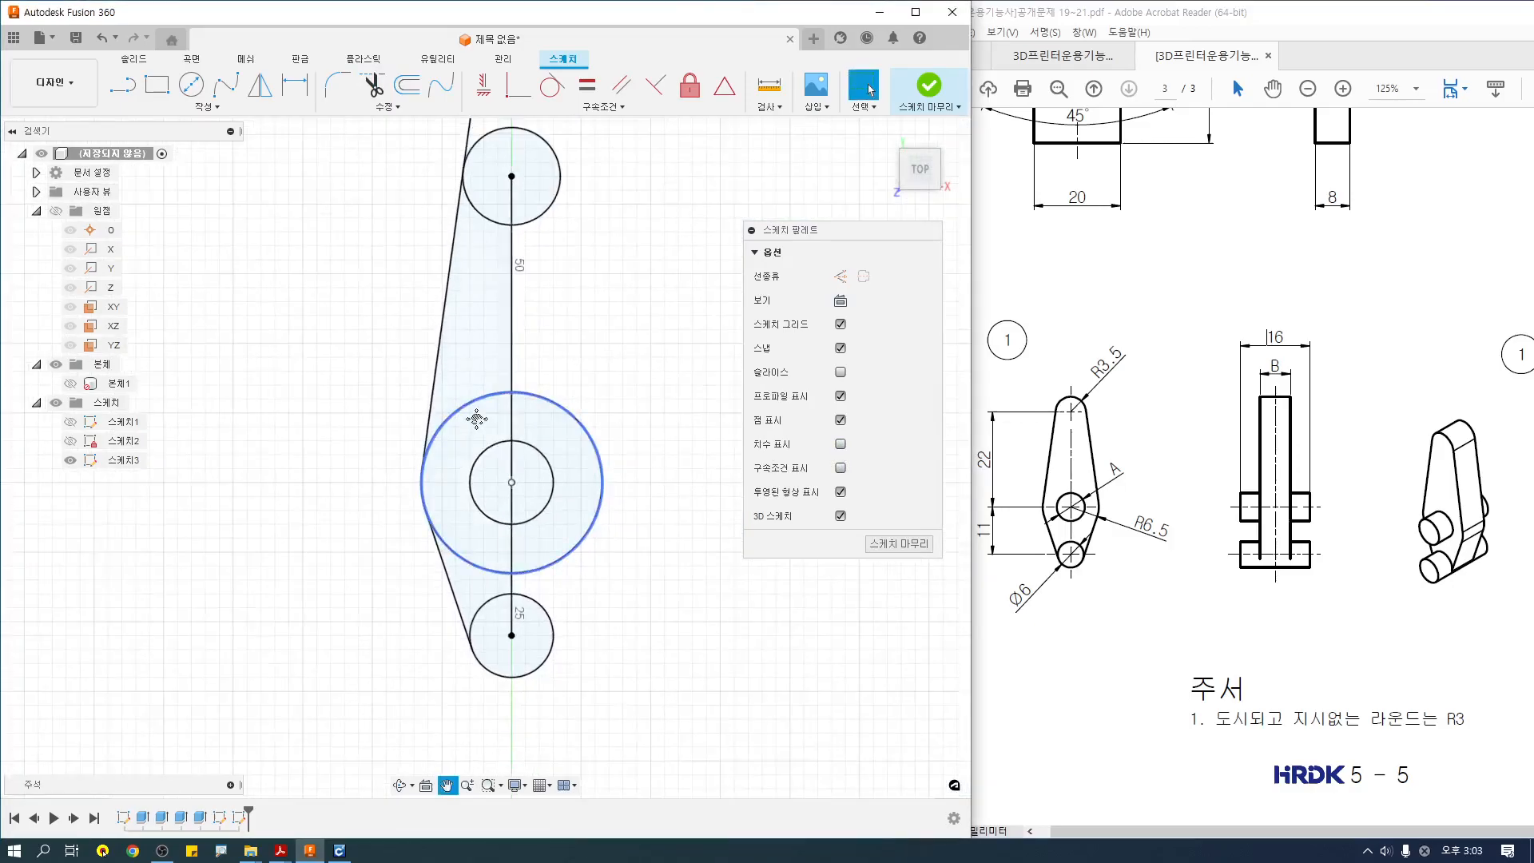
Trim the upper slanted line's overhang above its tangent point on the 7 mm circle.
middle_drag(481, 394, 468, 444)
key(t)
click(445, 168)
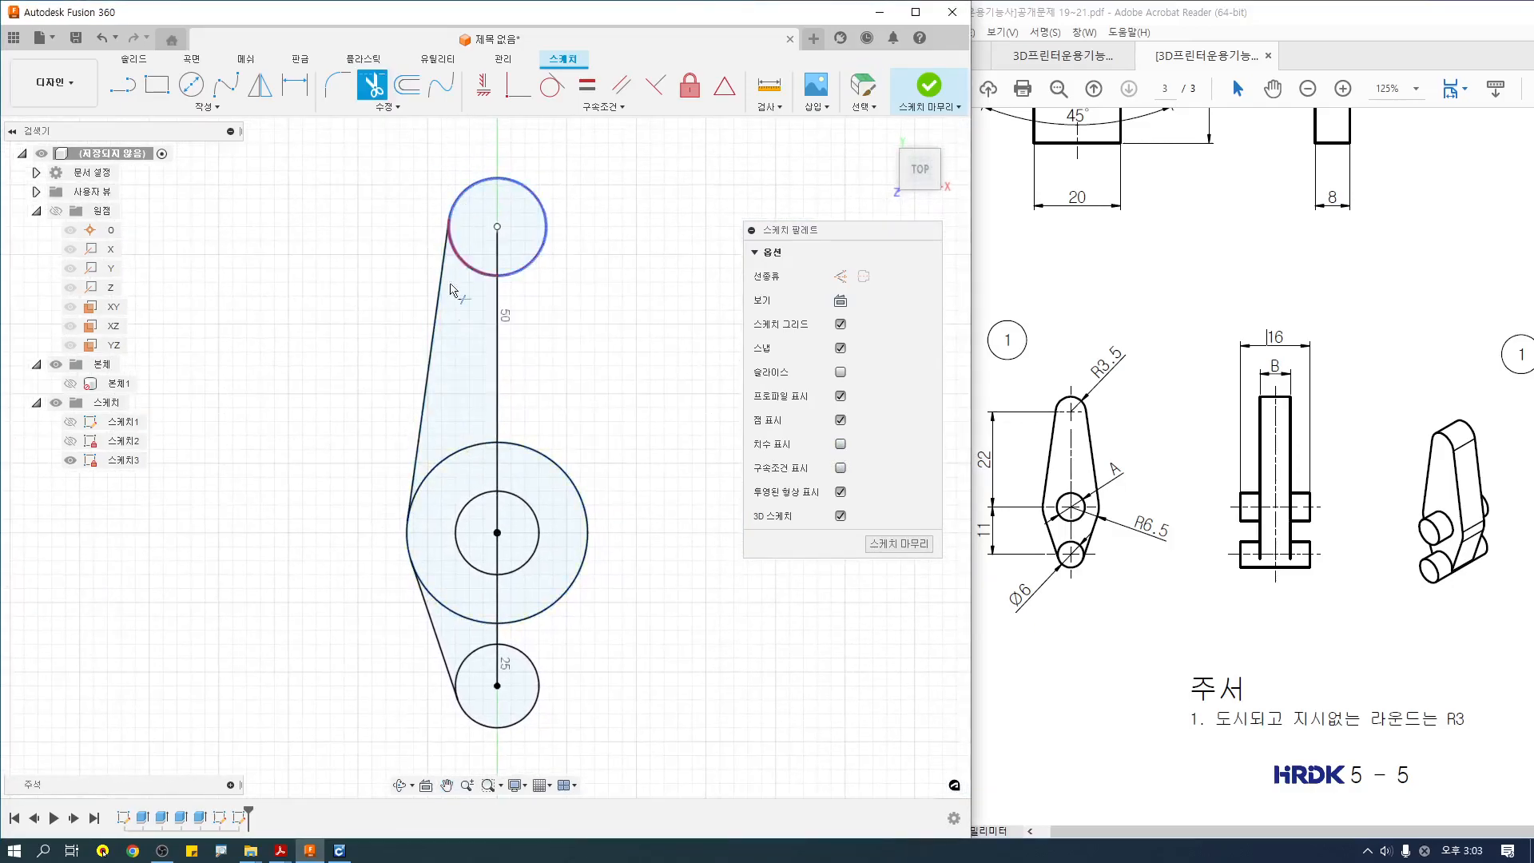
key(Escape)
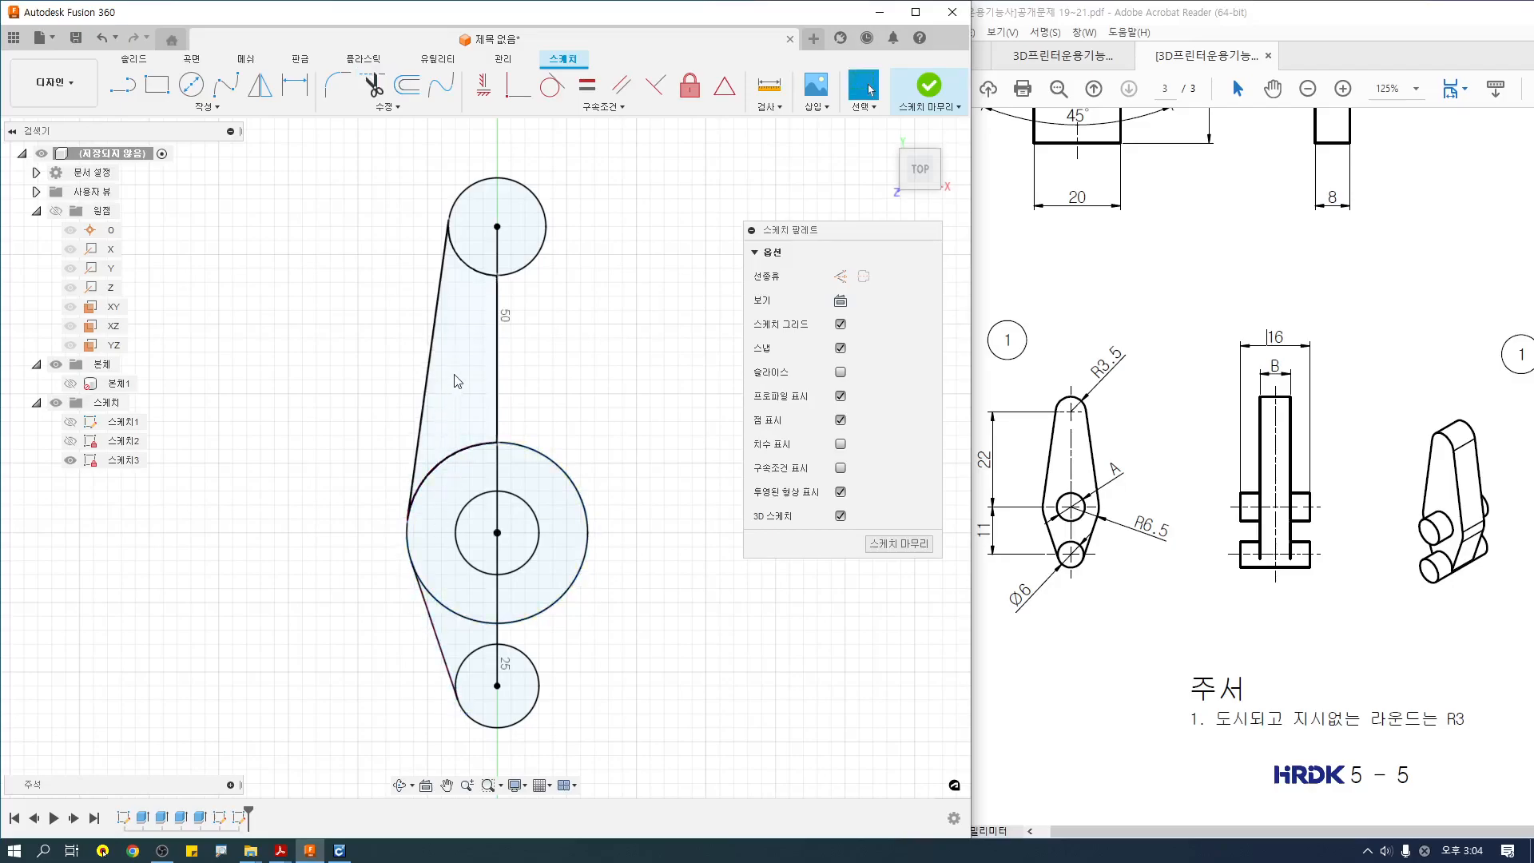
drag(454, 376, 387, 415)
ctrl+click(439, 645)
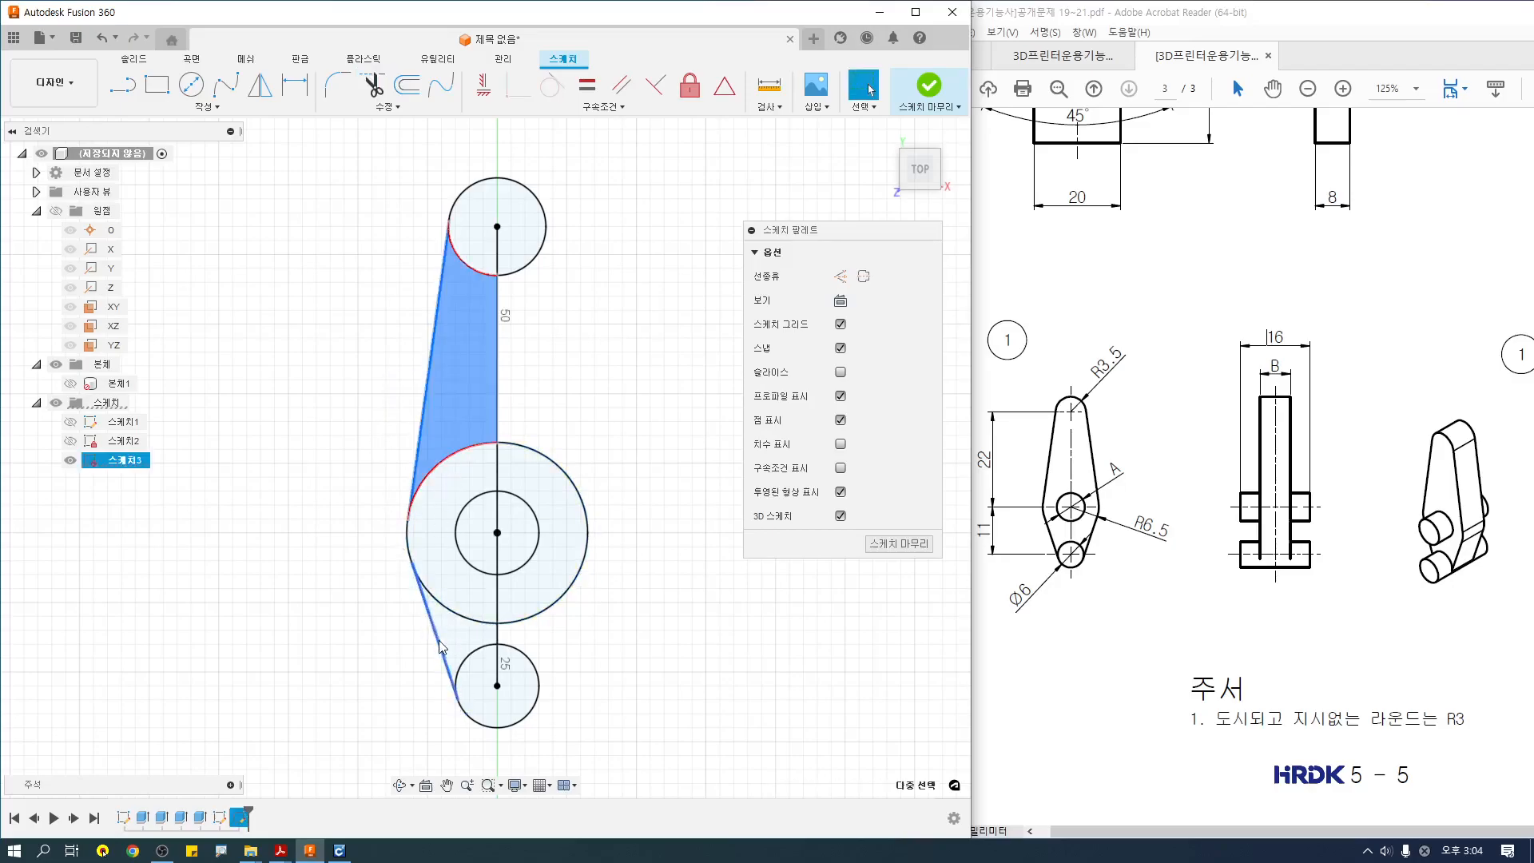
click(304, 511)
Mirror the two slanted tangent lines about the vertical centre line.
click(426, 399)
ctrl+click(431, 615)
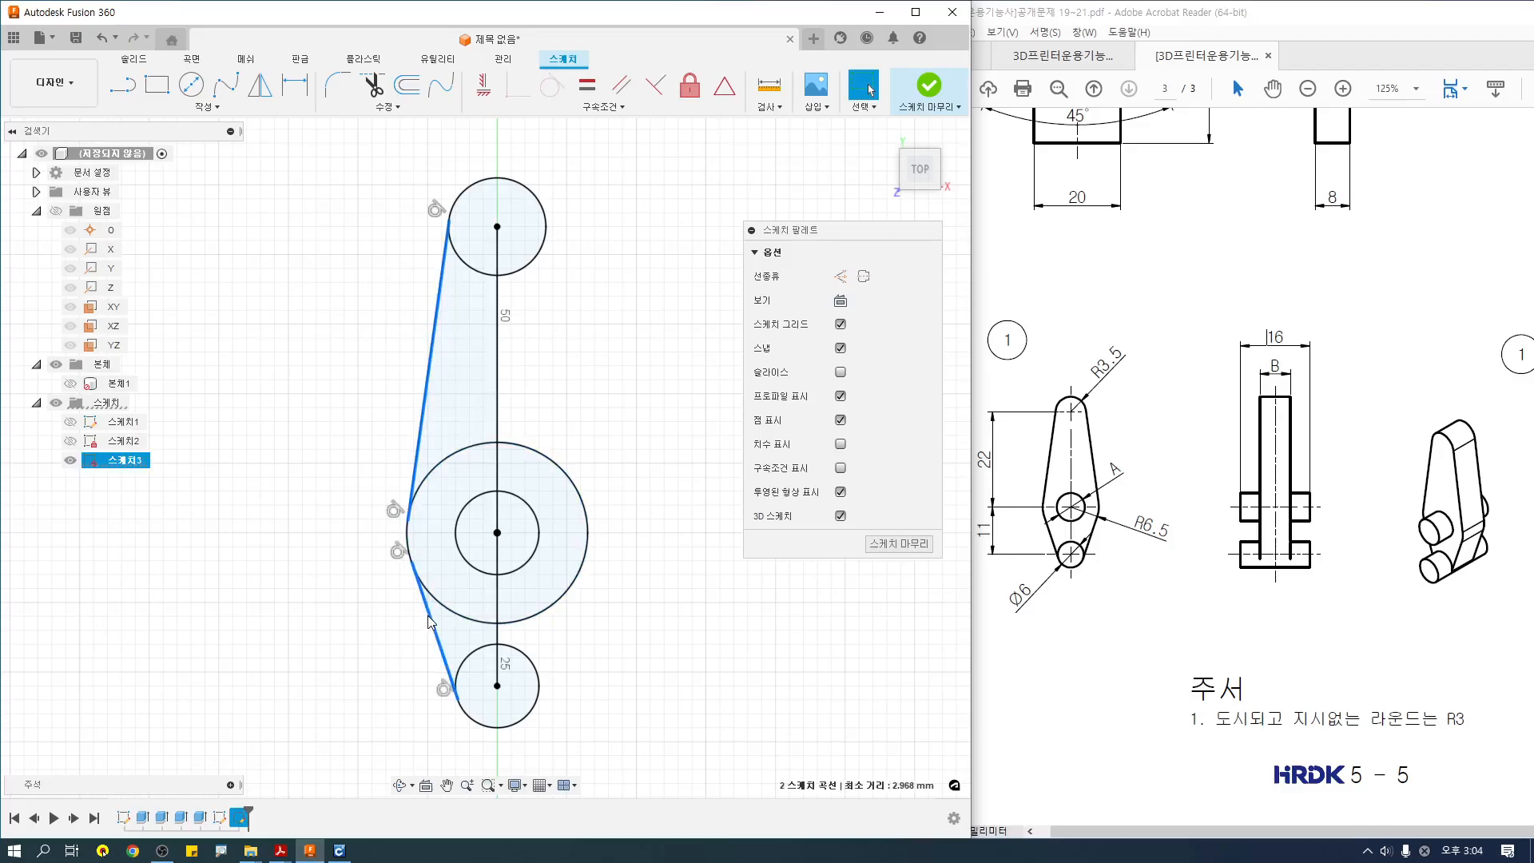
click(261, 88)
click(801, 272)
click(498, 375)
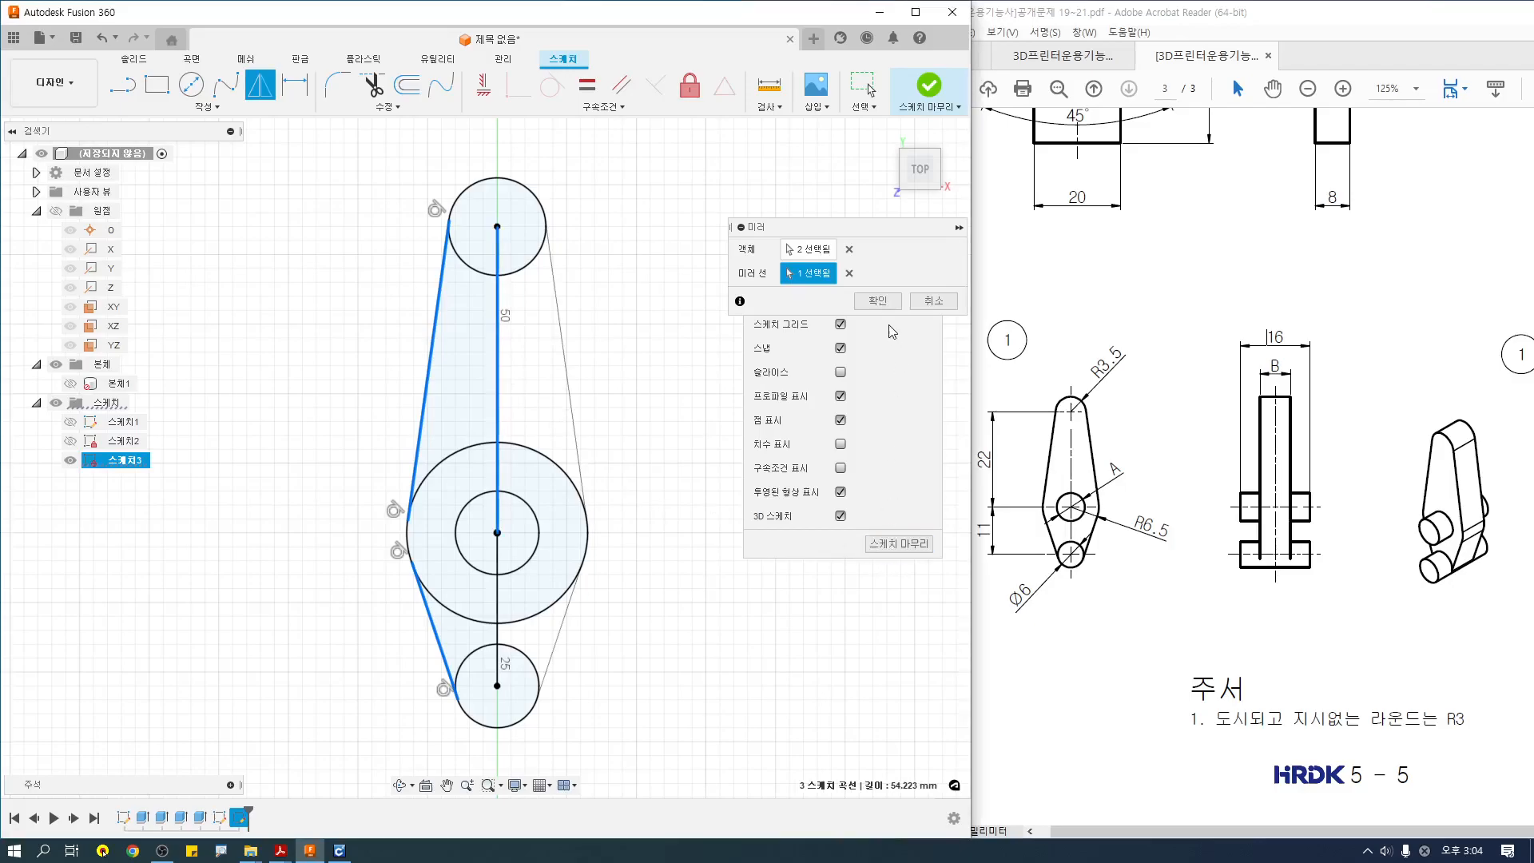
click(879, 302)
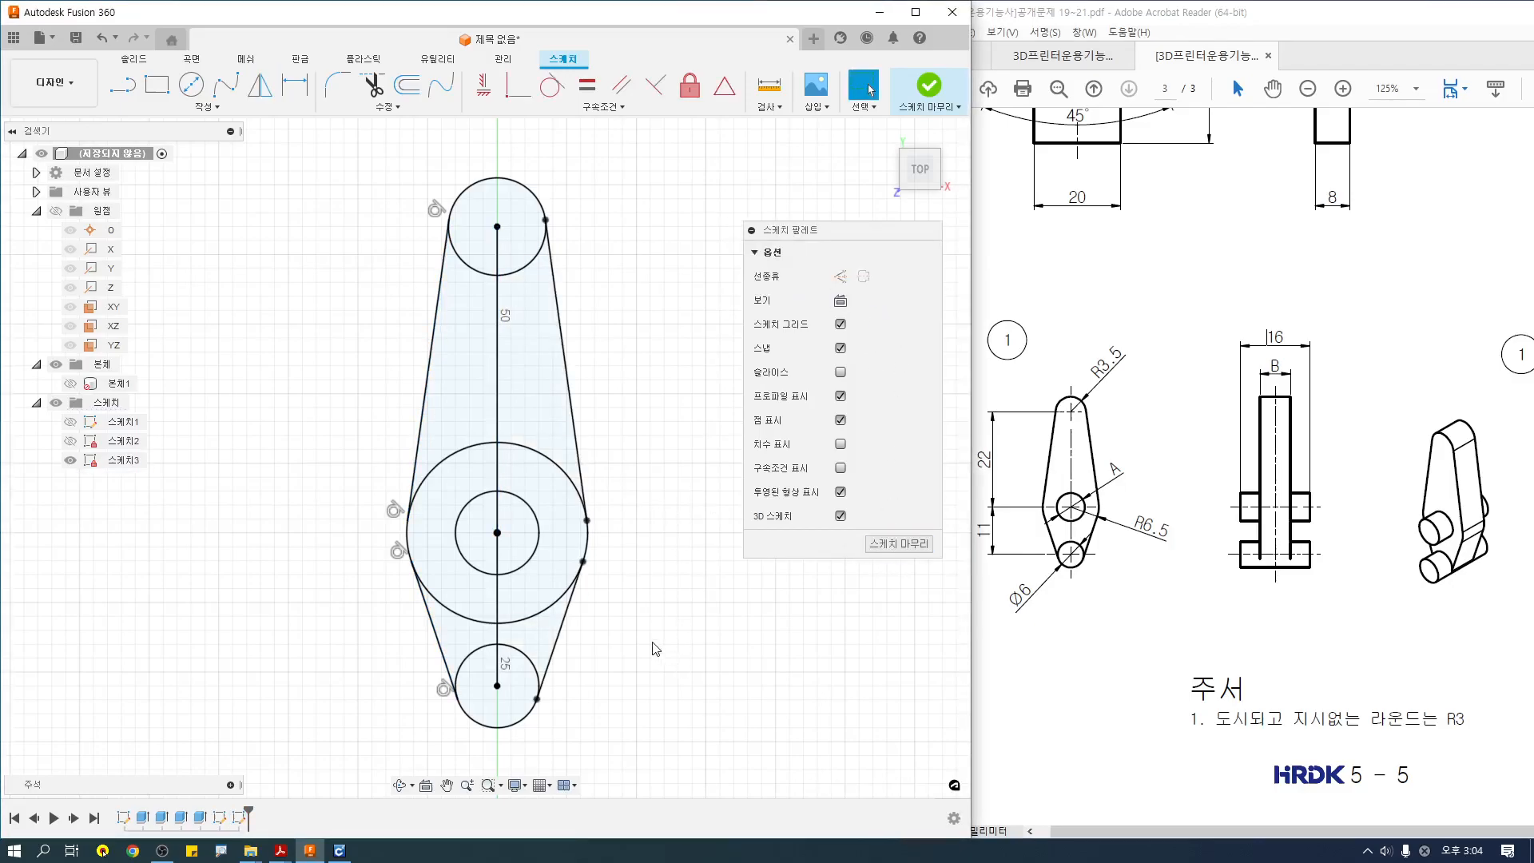
Trim the 13 mm circle's upper and lower arcs and the 7 mm circle's lower arc inside the arm outline.
key(t)
click(551, 467)
click(465, 458)
click(459, 615)
click(533, 622)
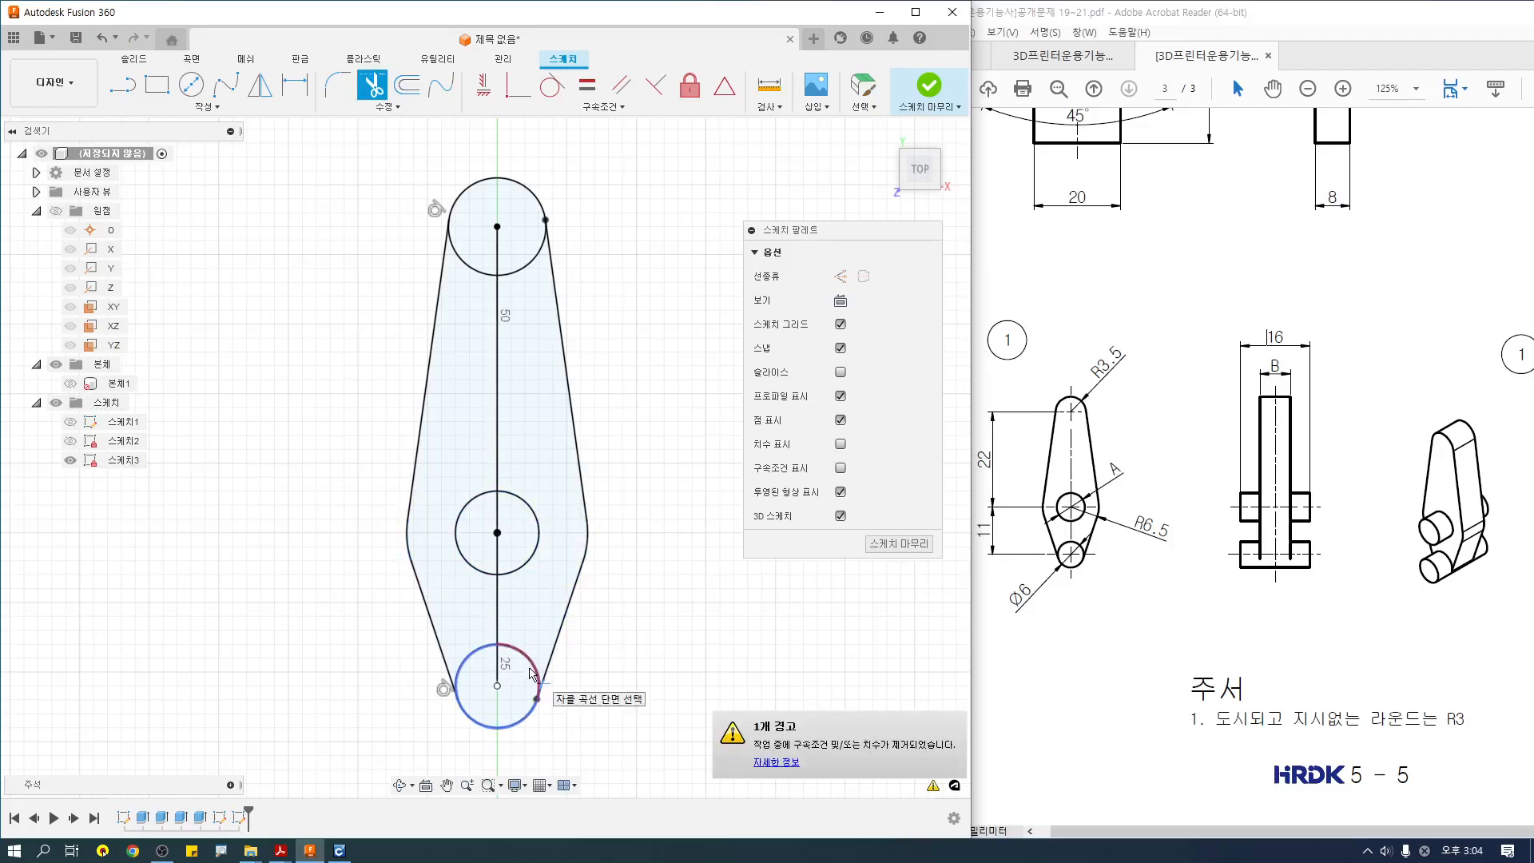
click(518, 273)
click(479, 273)
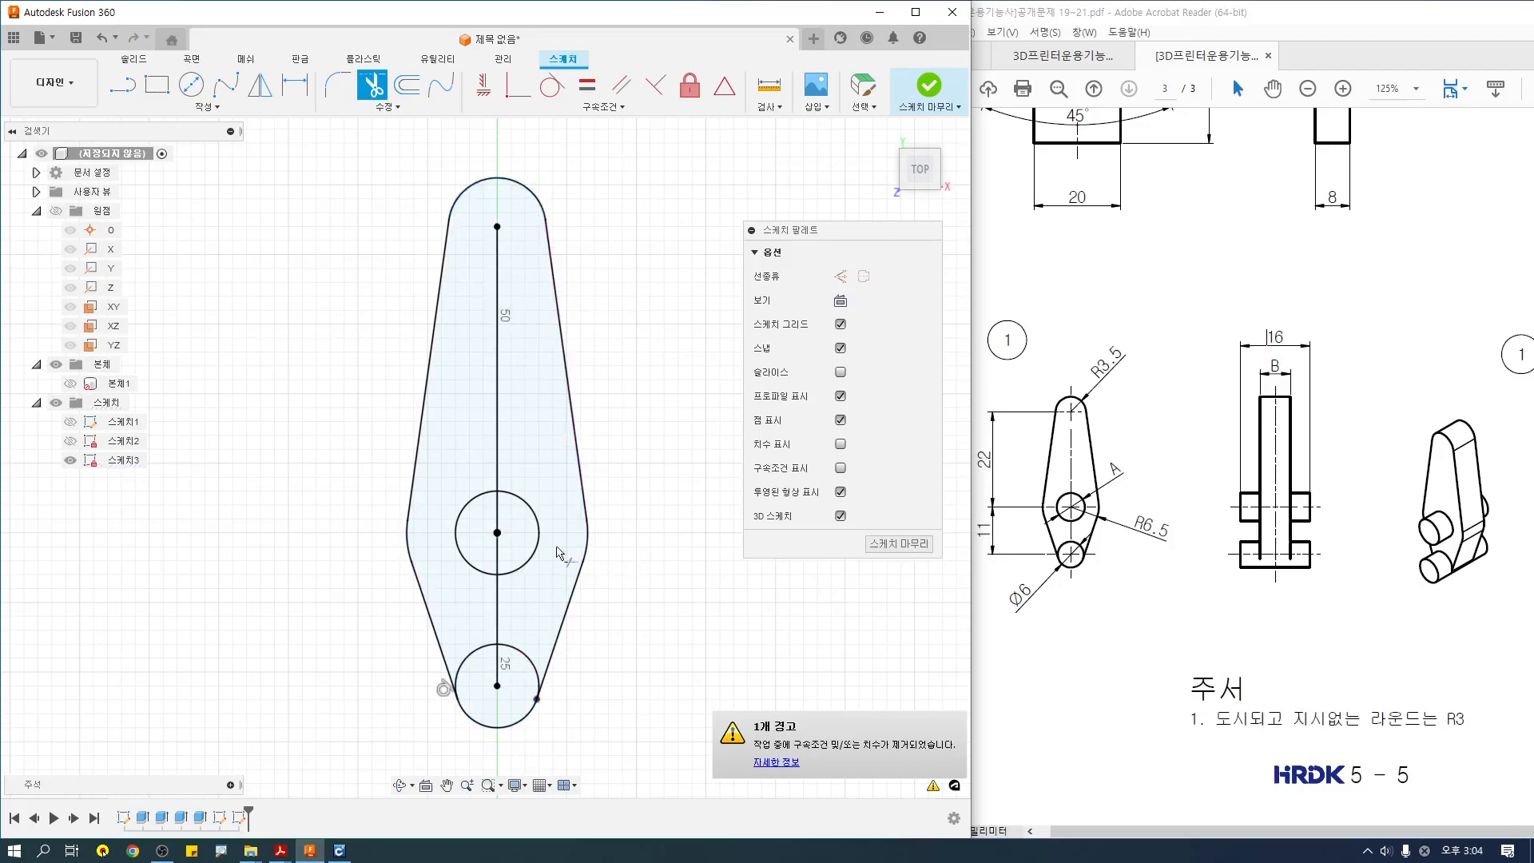
key(Escape)
Convert the 22 mm and 11 mm vertical centre lines to construction lines.
click(497, 495)
shift+click(495, 607)
click(838, 276)
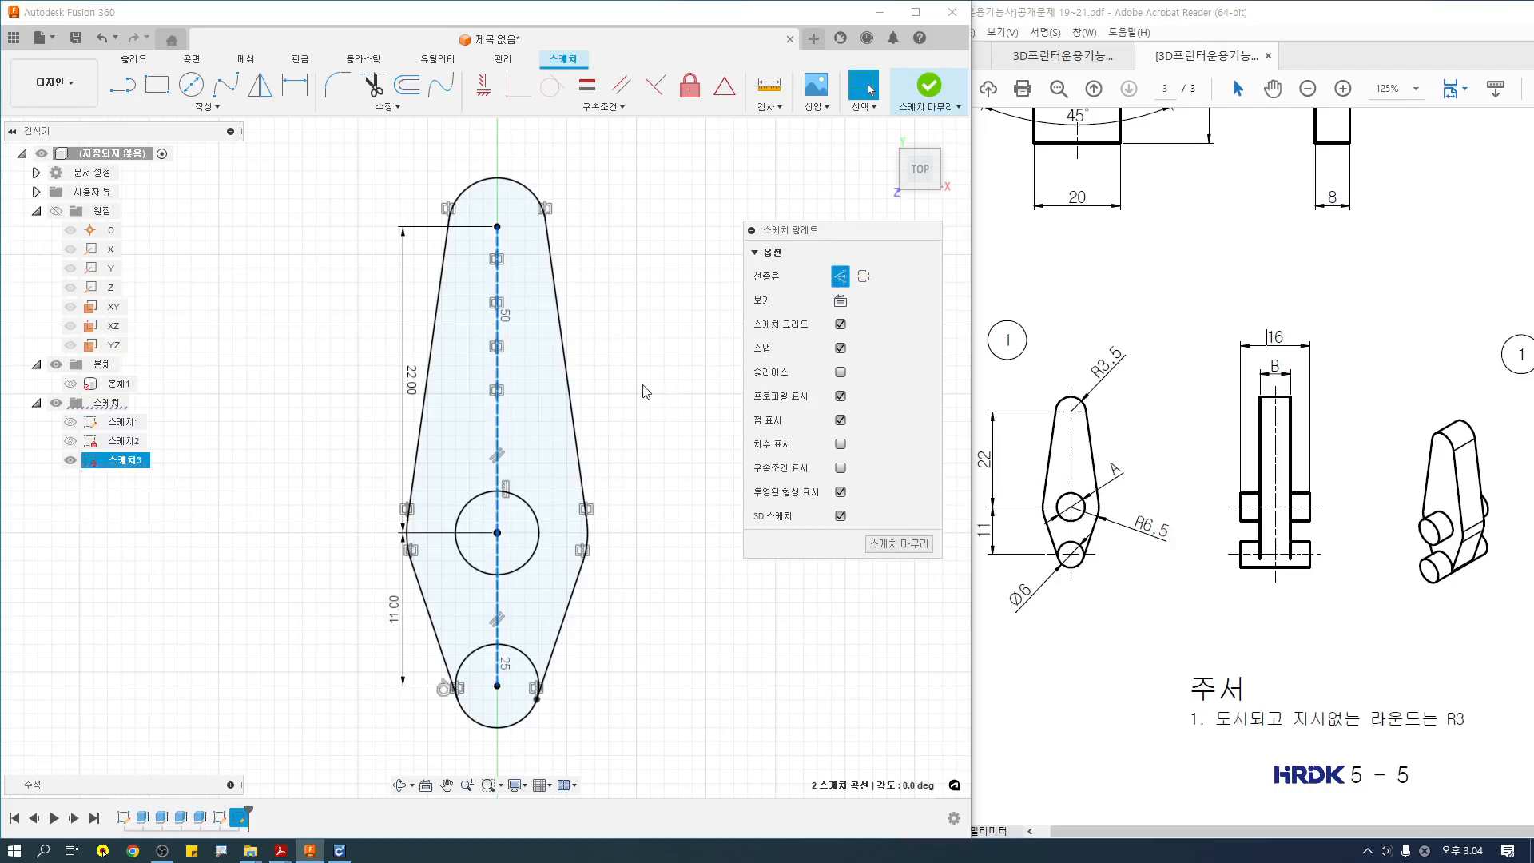
click(673, 400)
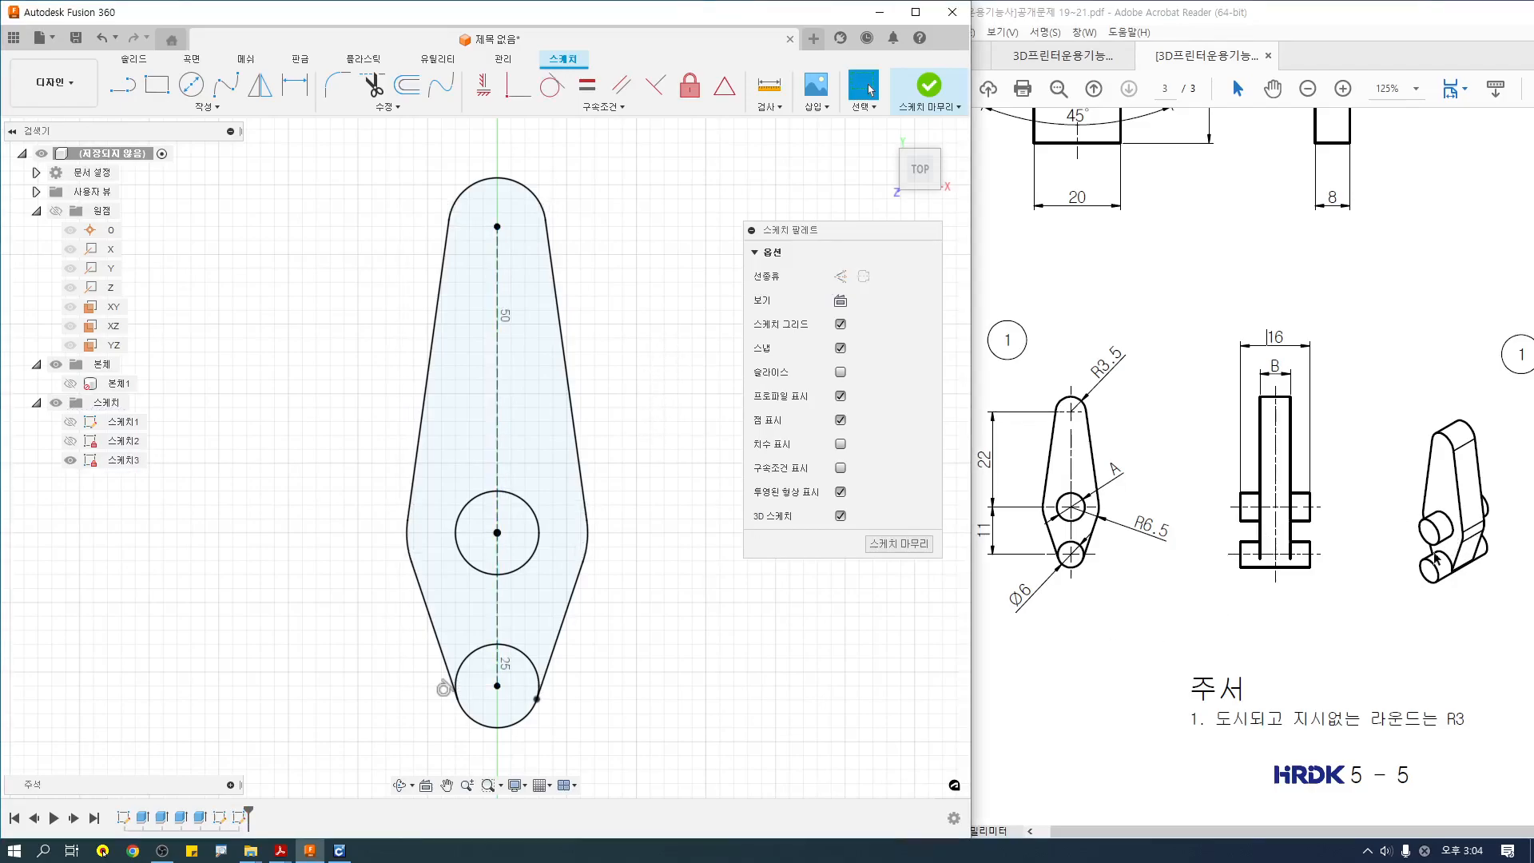
Examine the arm's pin length and dimension B in the PDF drawing, comparing B with the first part's slot dimensions.
drag(1242, 340, 1302, 353)
drag(1441, 550, 1485, 497)
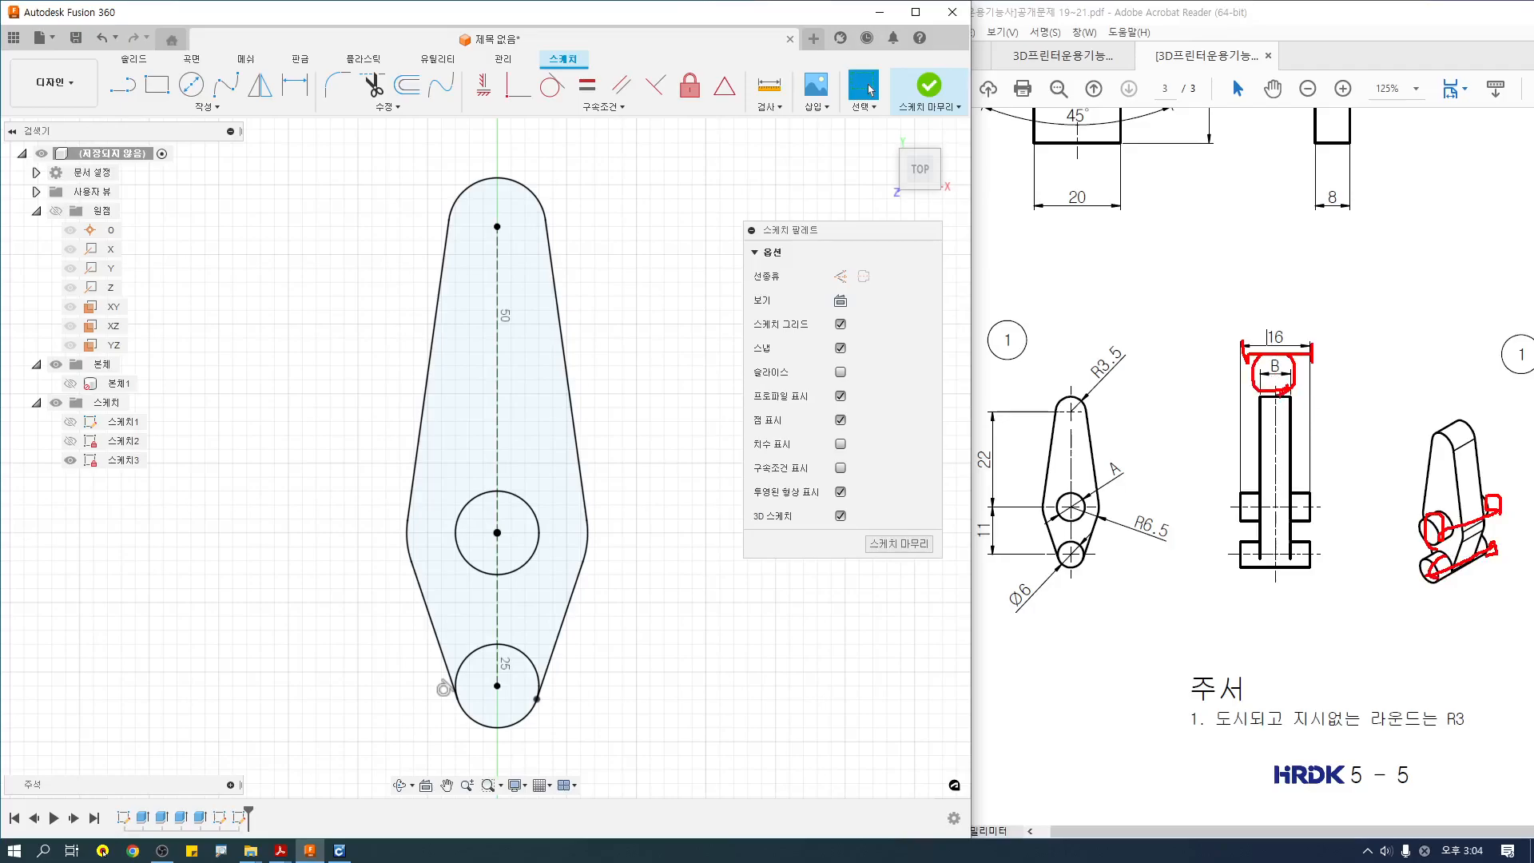
key(Escape)
scroll(1346, 630, up, 3)
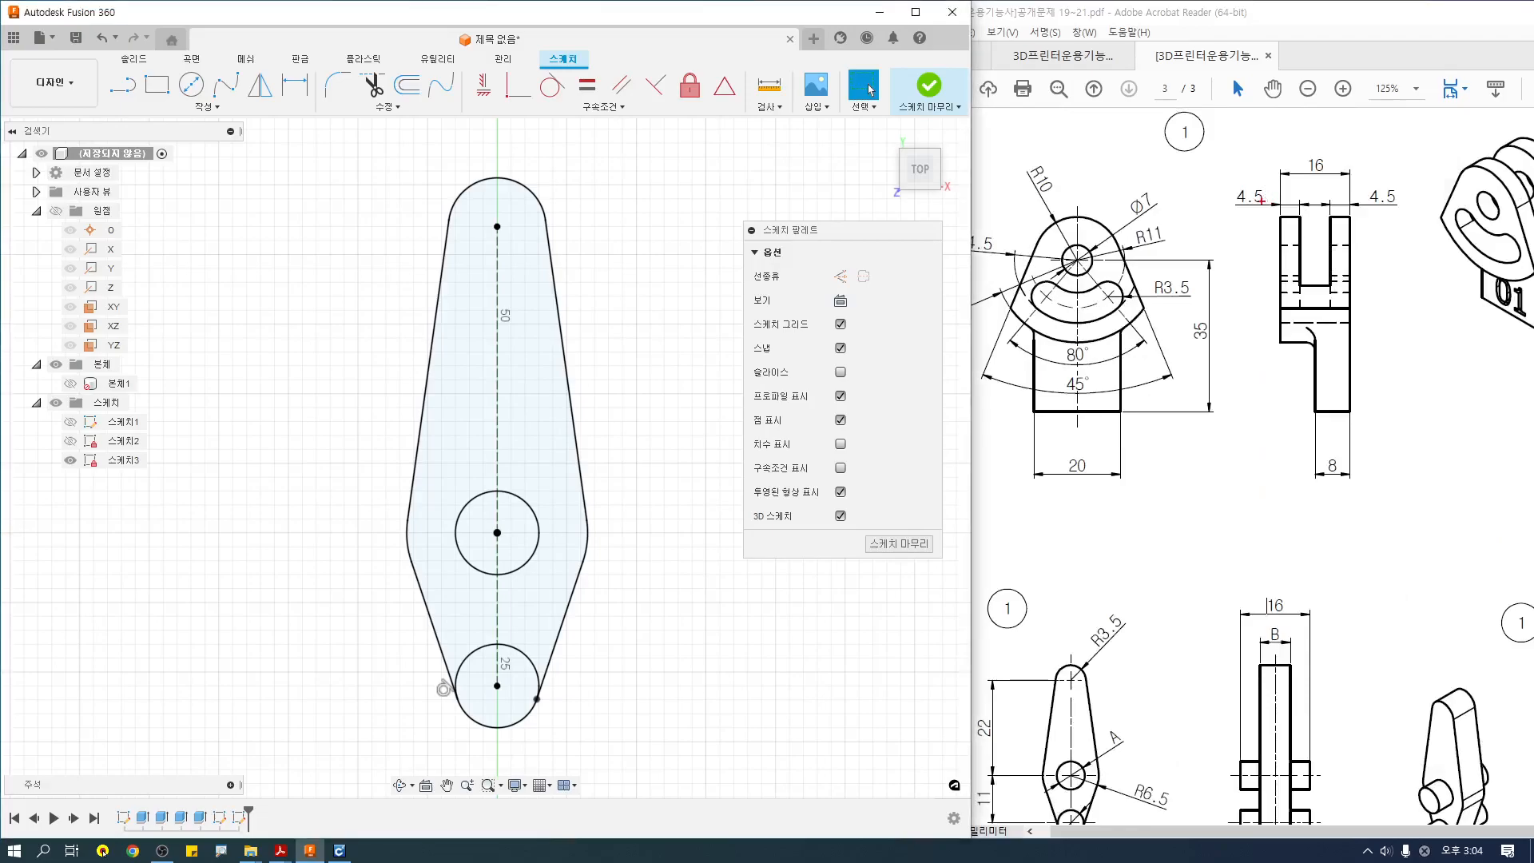
drag(1222, 189, 1406, 211)
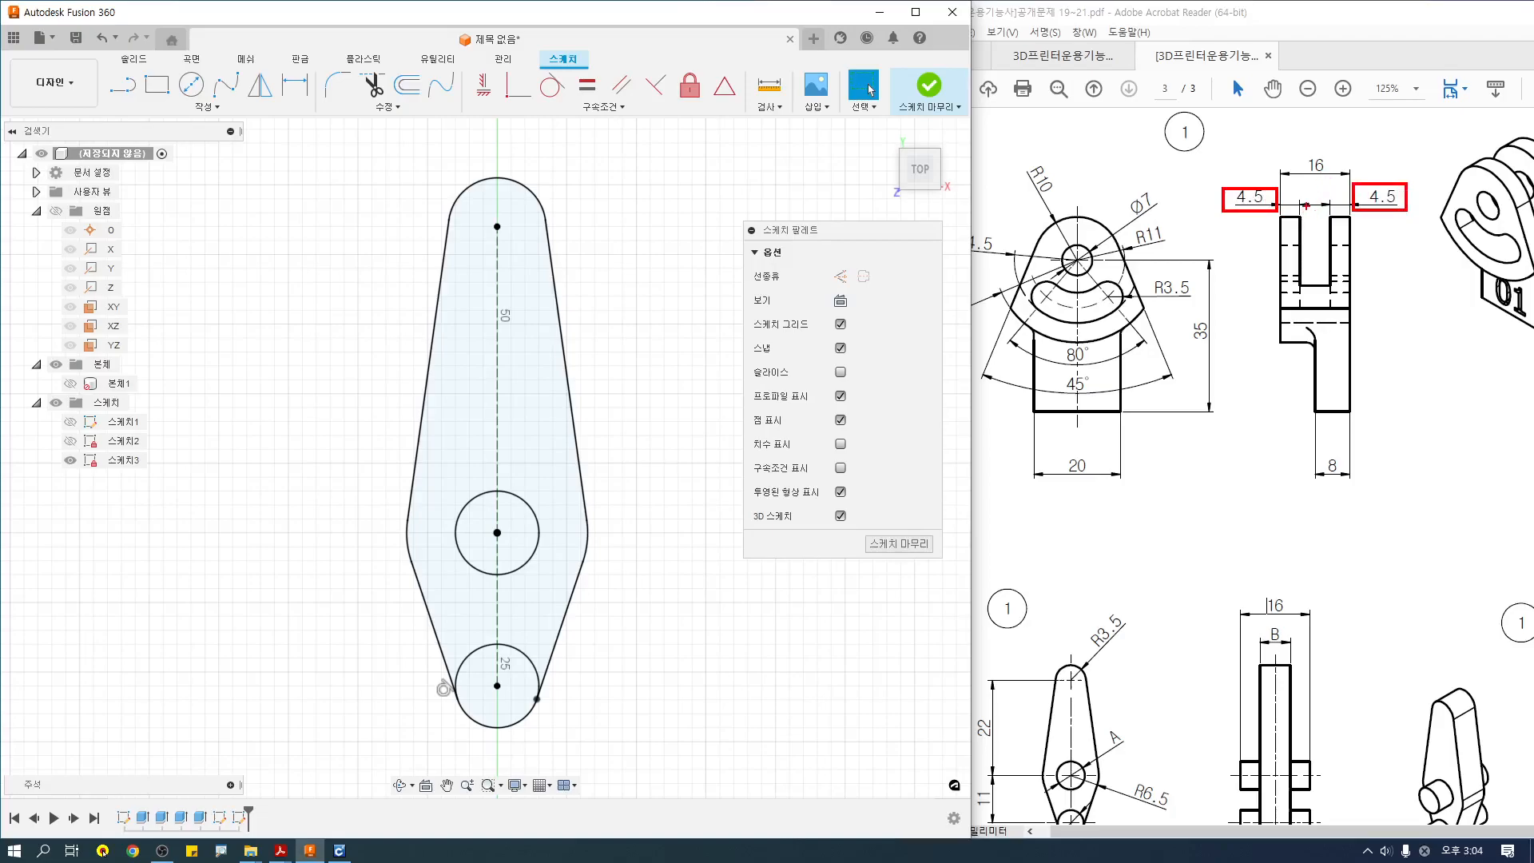
drag(1310, 226, 1326, 283)
mouse_move(1254, 612)
mouse_down()
mouse_move(1277, 663)
mouse_move(1302, 415)
mouse_move(1282, 393)
mouse_up()
mouse_move(1351, 477)
mouse_down()
mouse_move(1331, 524)
mouse_move(1378, 557)
mouse_up()
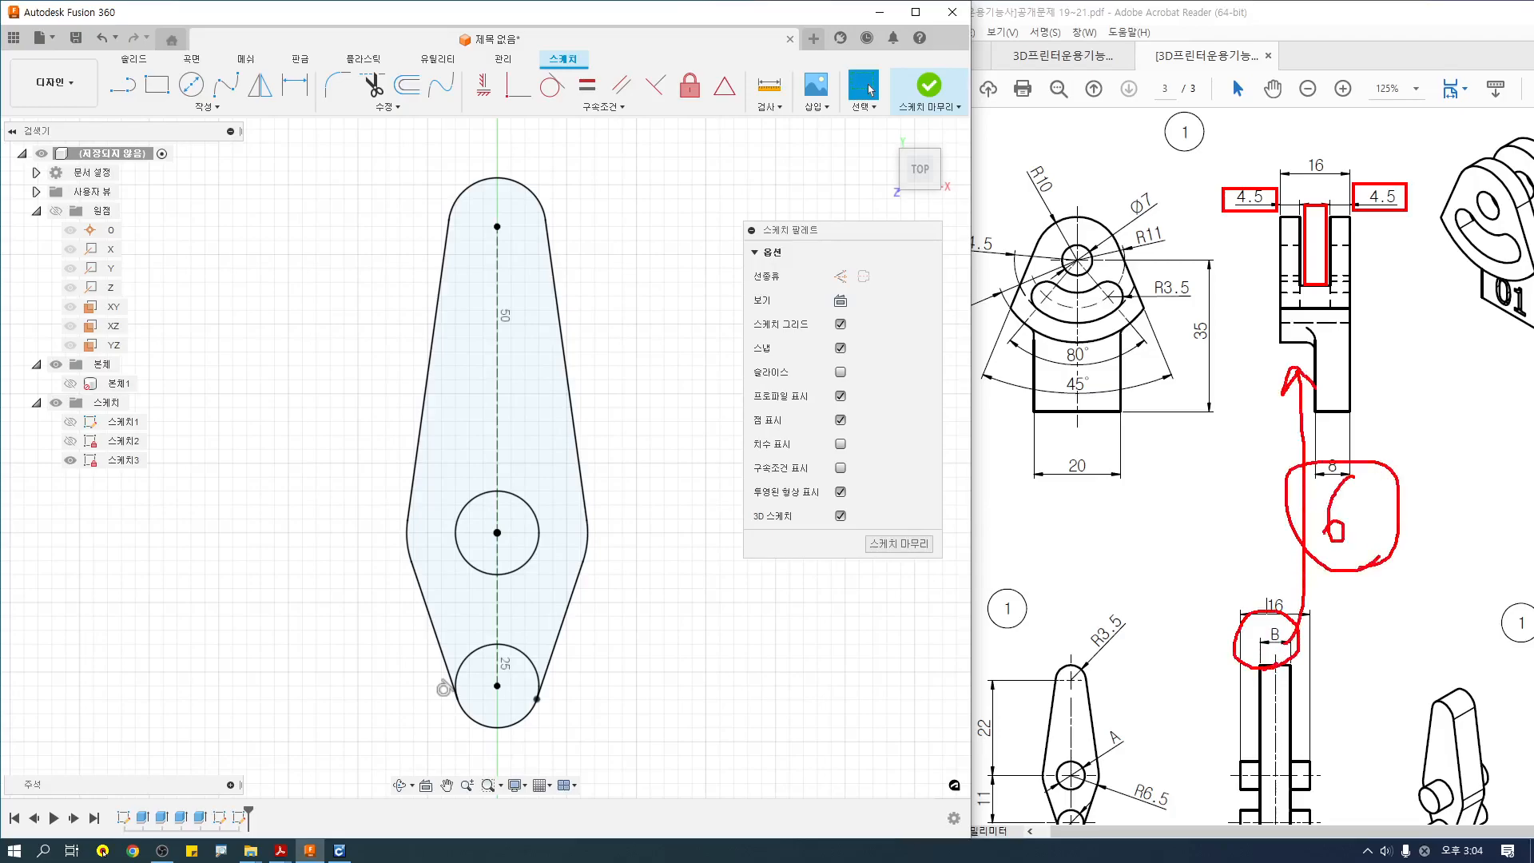
key(Escape)
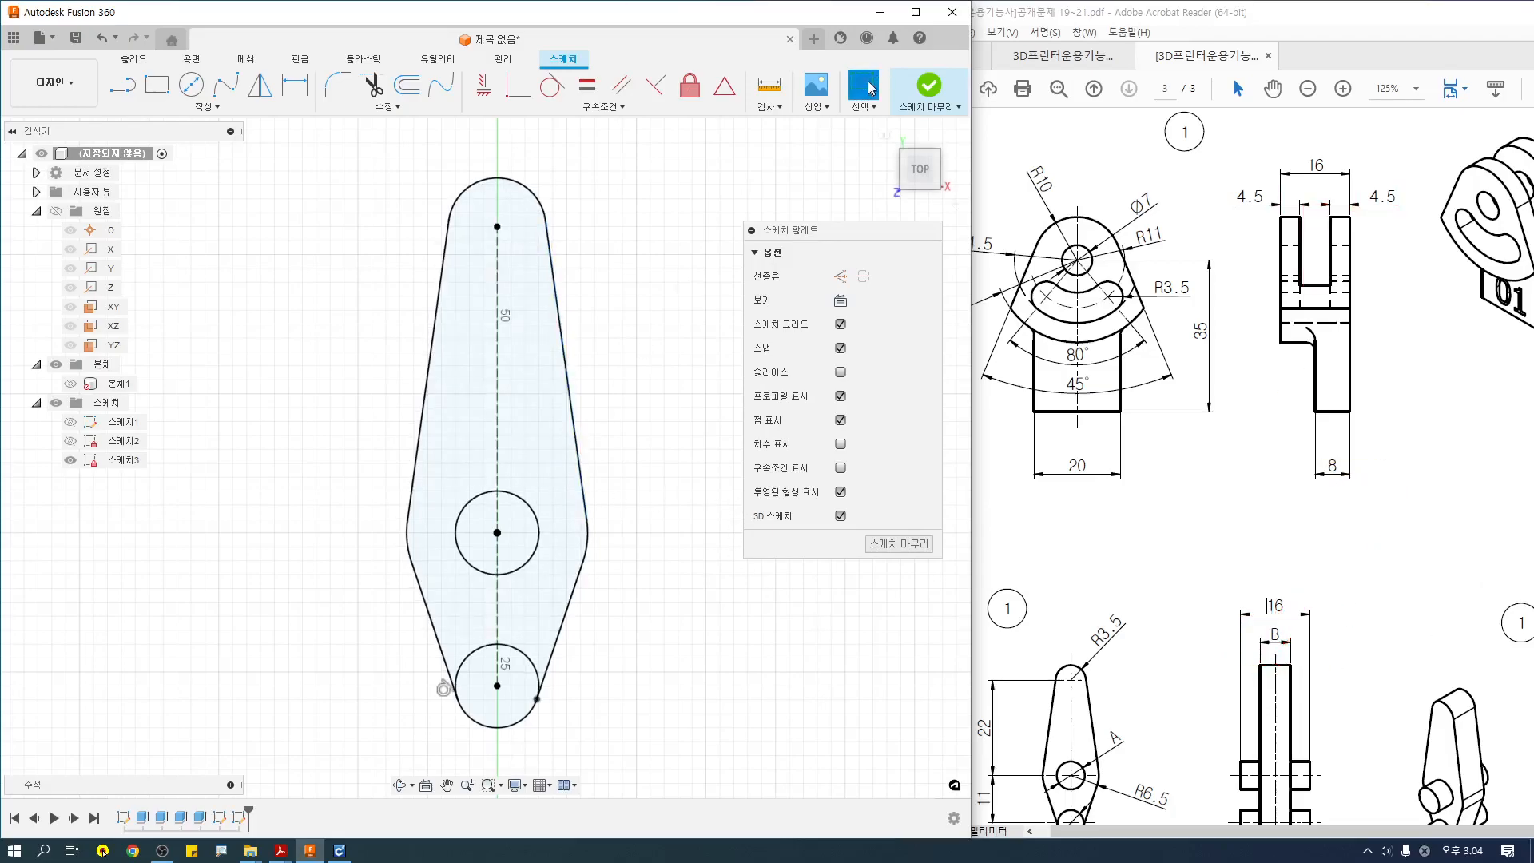
scroll(1147, 595, down, 3)
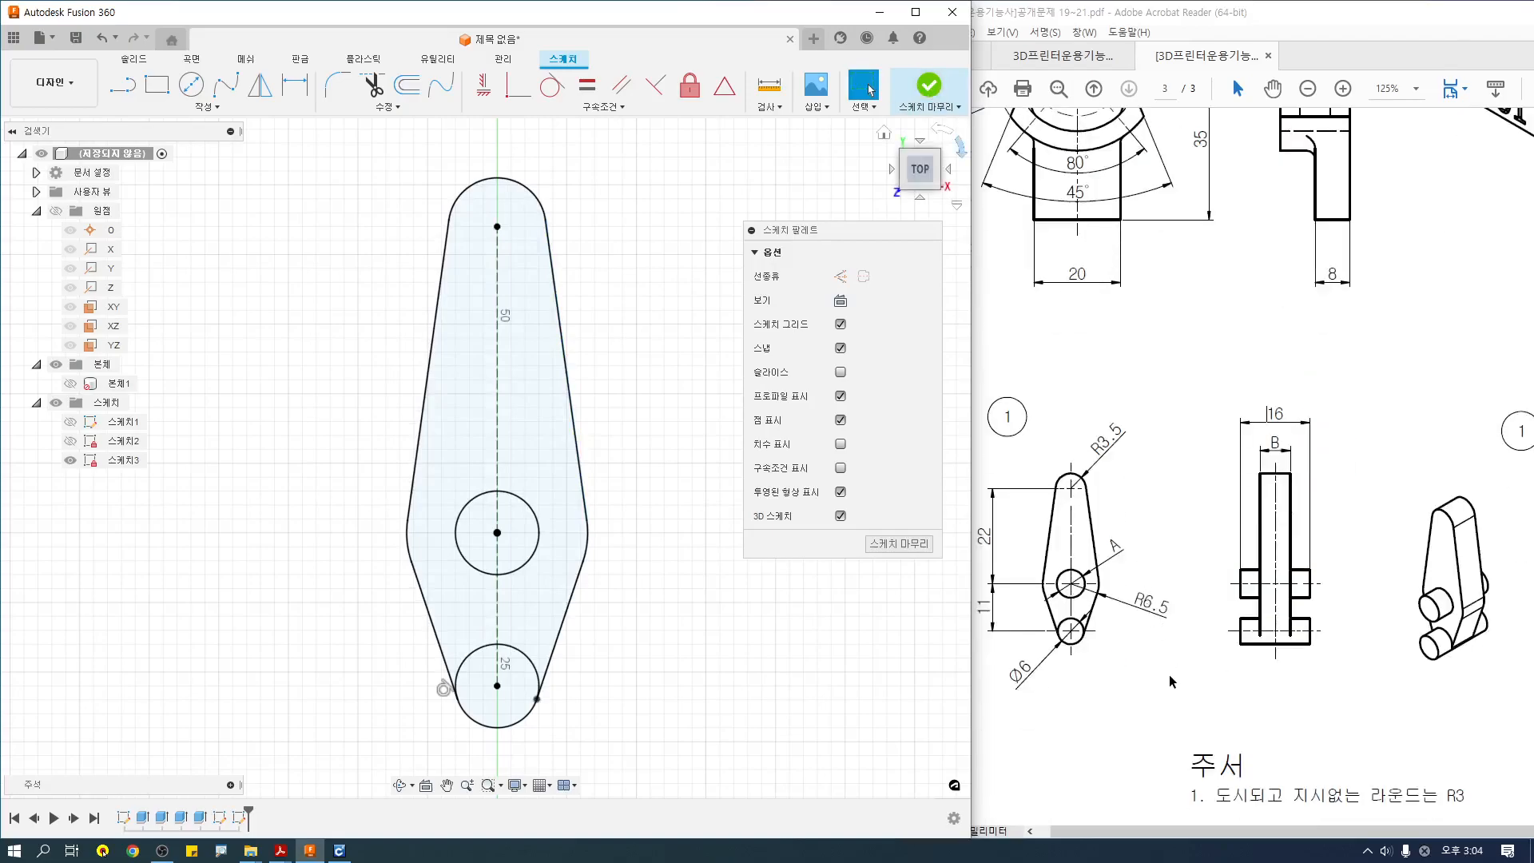
key(ctrl+2)
drag(1083, 597, 1086, 573)
ctrl+shift+drag(1255, 397, 1292, 434)
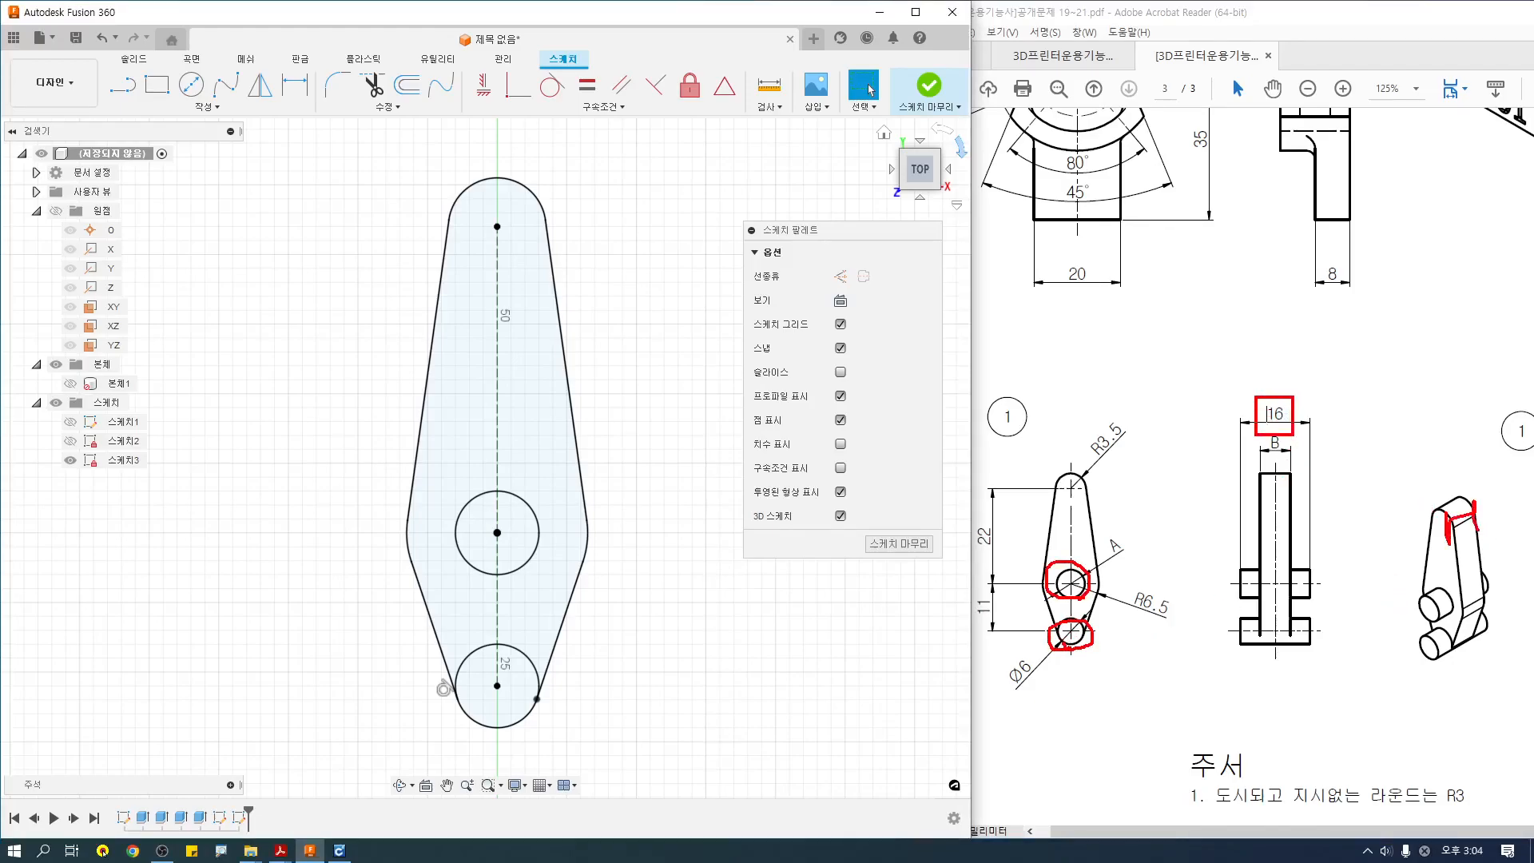
key(Escape)
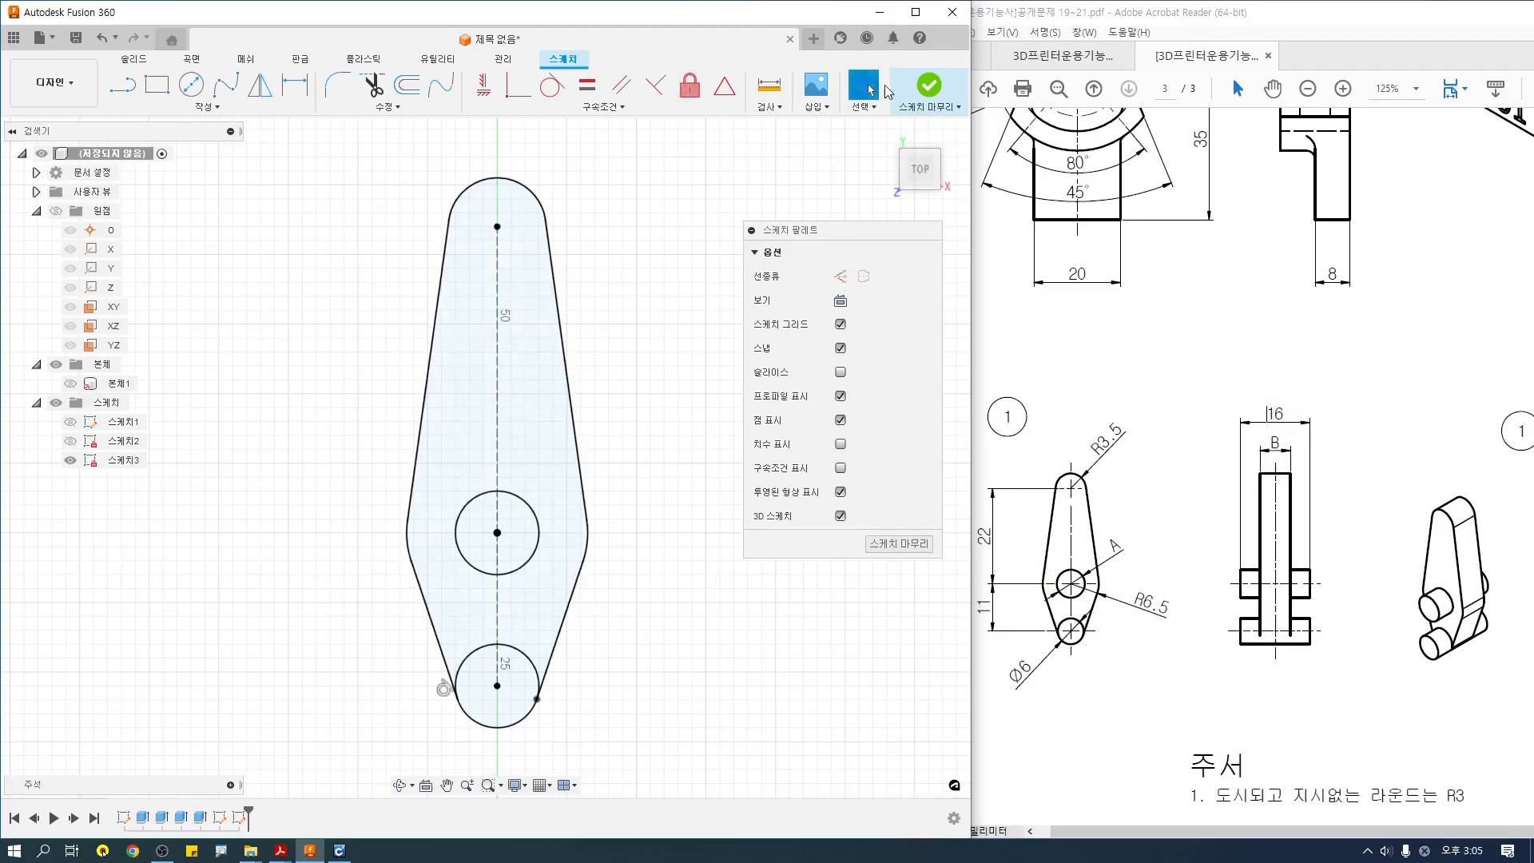
Finish the sketch and extrude the two pin circles symmetrically to a whole length of 16 mm as new bodies.
click(929, 100)
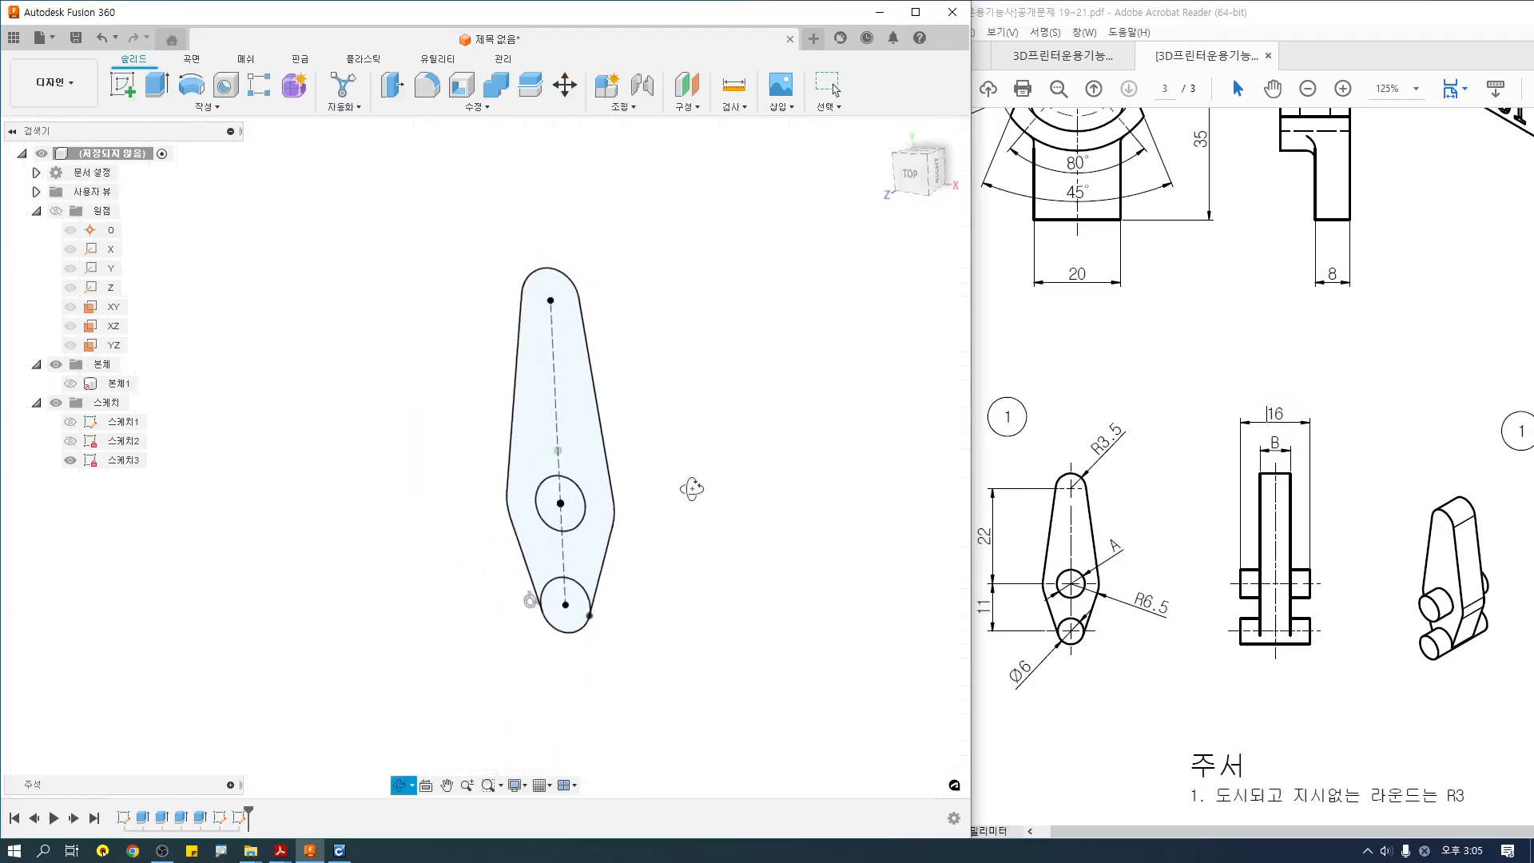
click(158, 84)
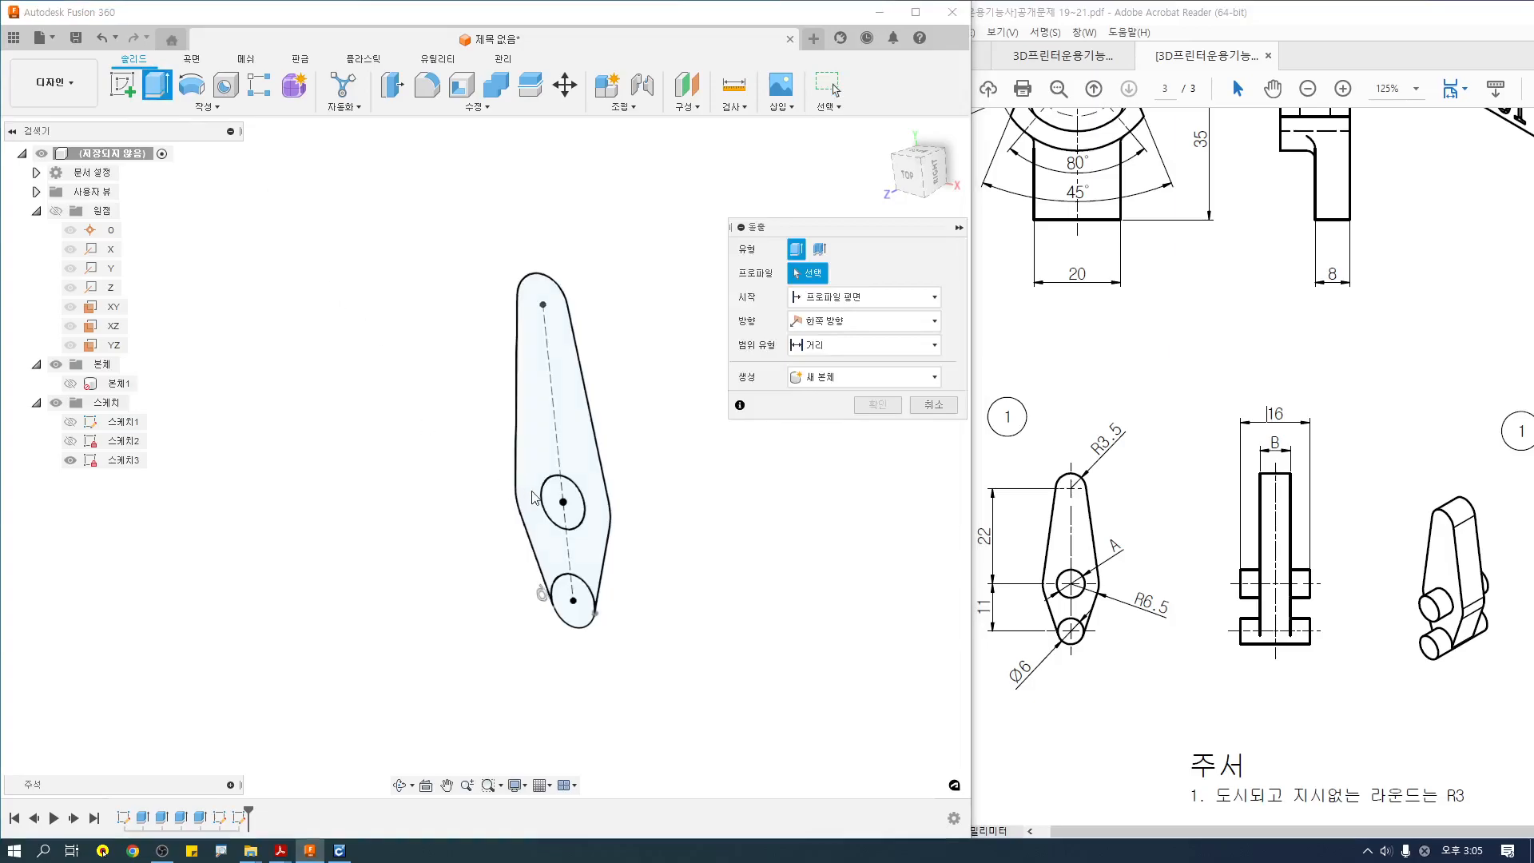
click(557, 506)
click(572, 604)
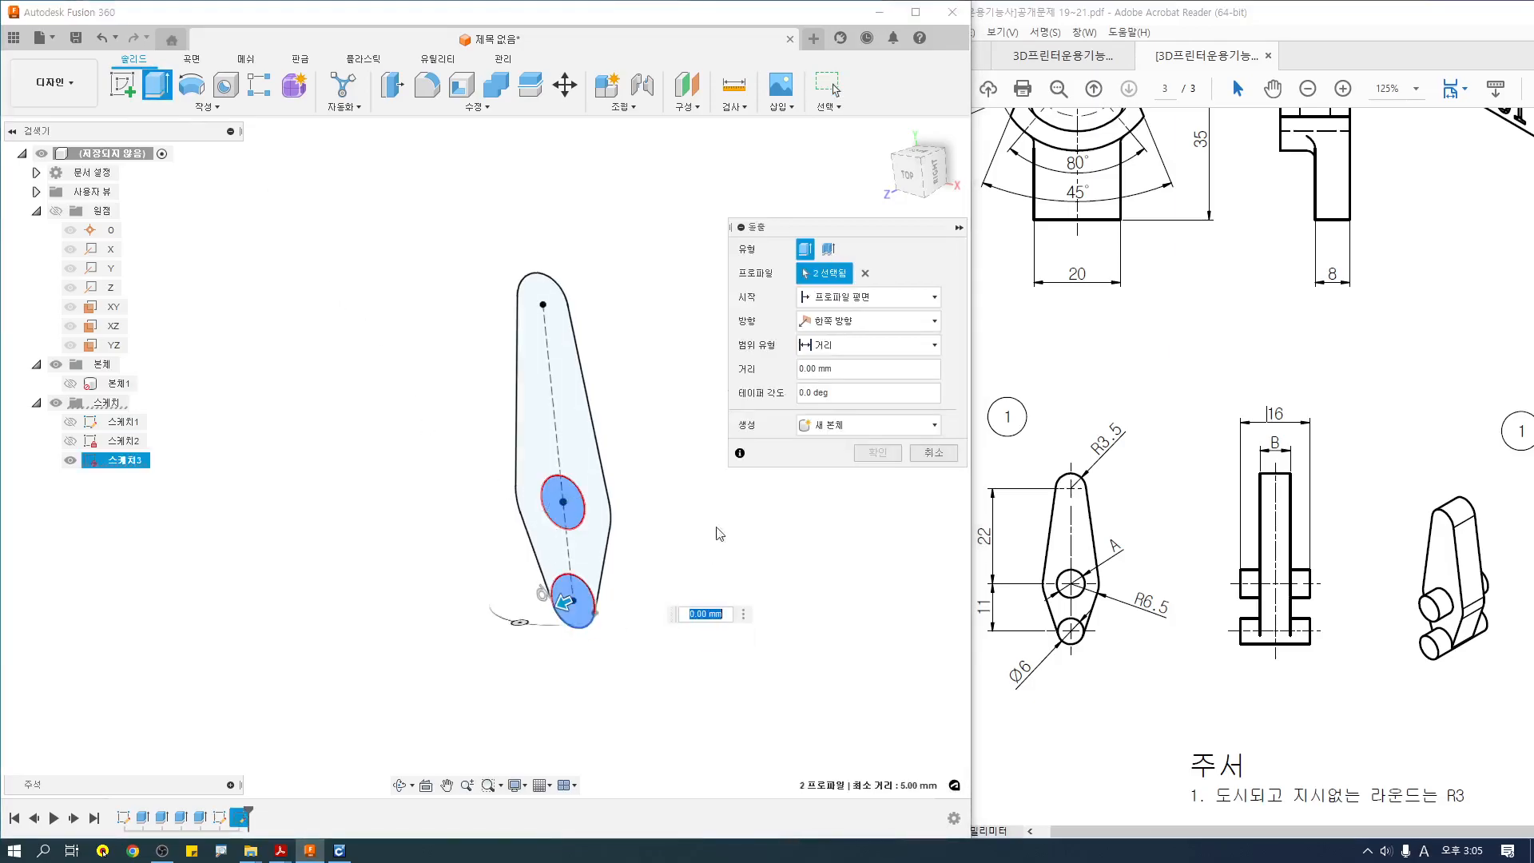
click(871, 321)
click(831, 385)
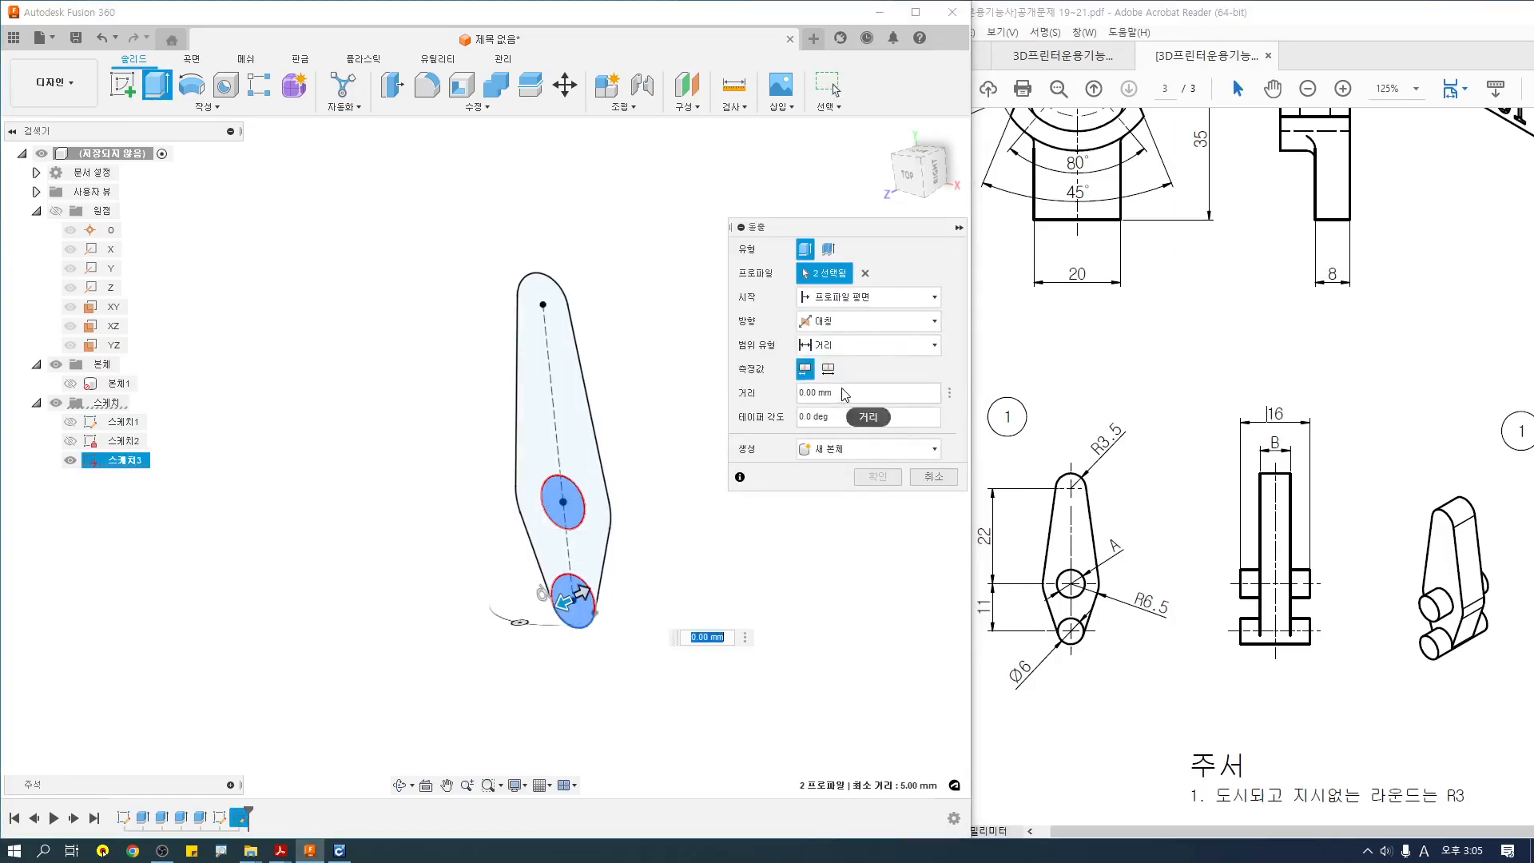
click(828, 369)
text(16)
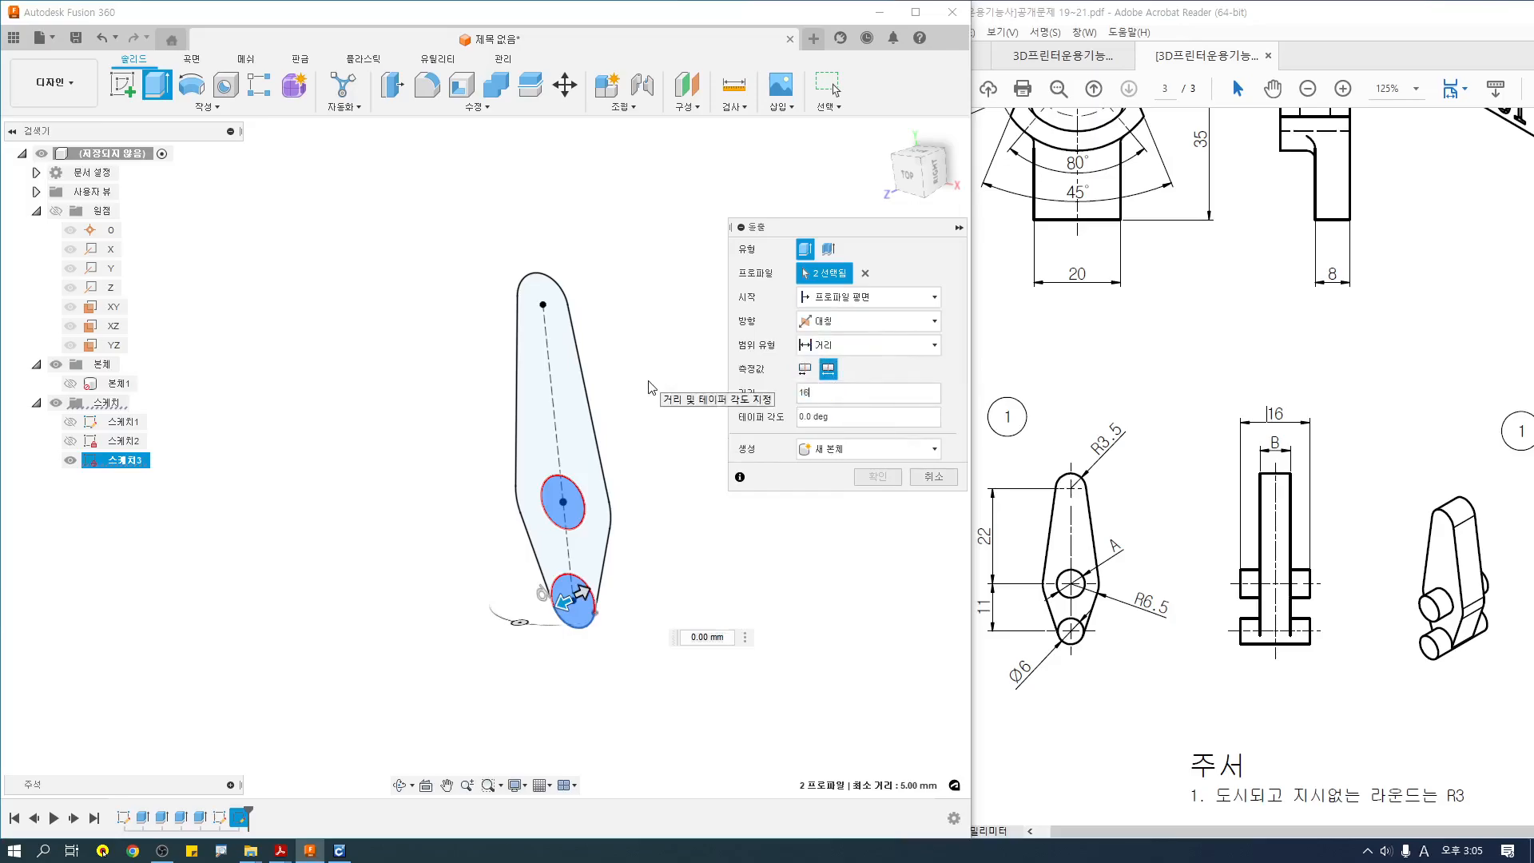
click(877, 476)
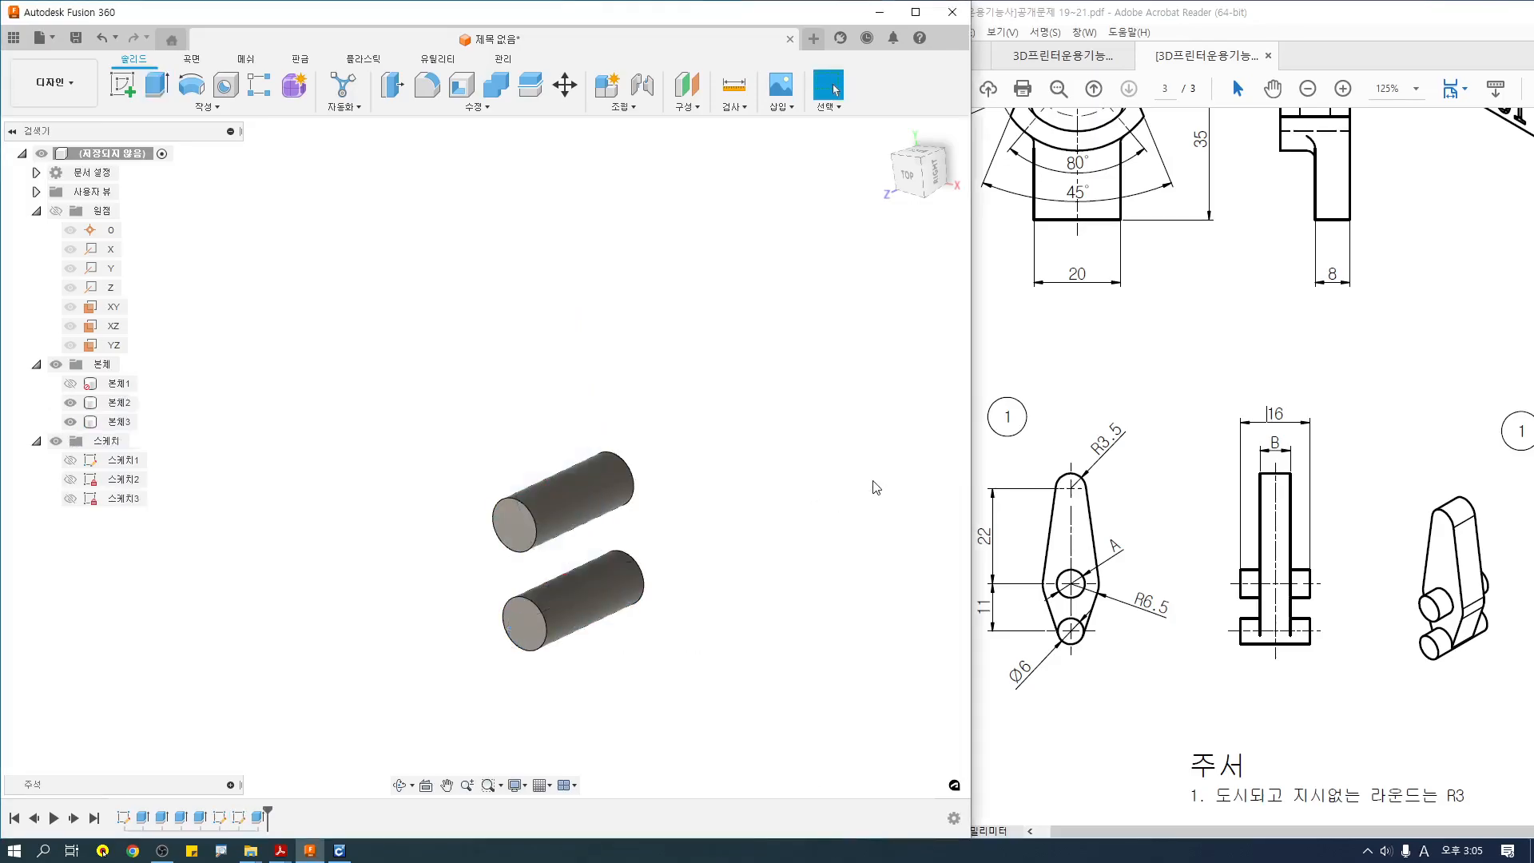
Show the arm sketch again and extrude the arm profile symmetrically to a whole length of 6 mm, joined to both pins.
click(69, 499)
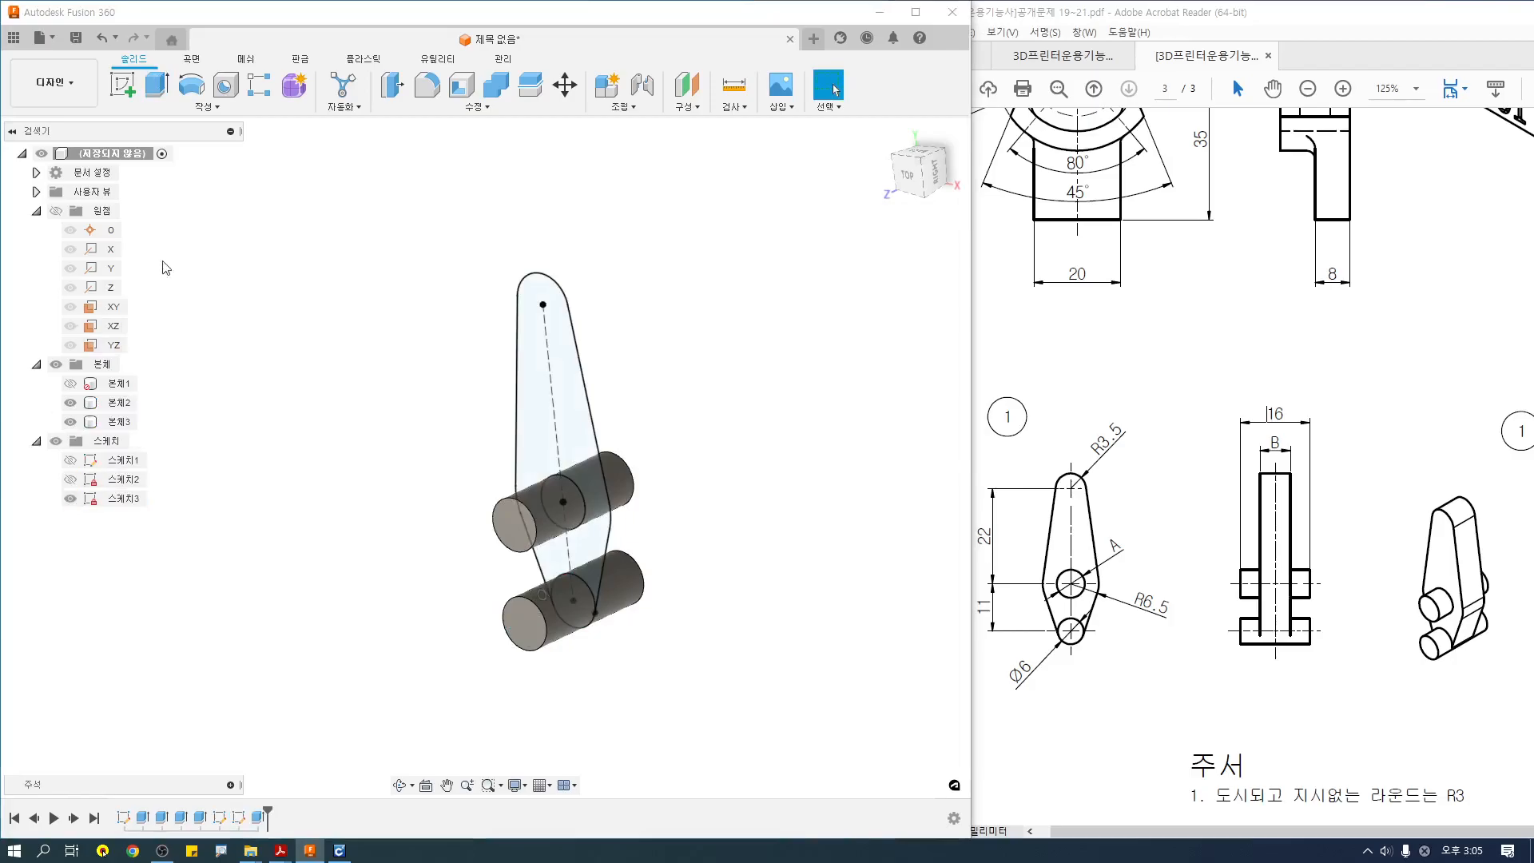
click(156, 84)
click(534, 420)
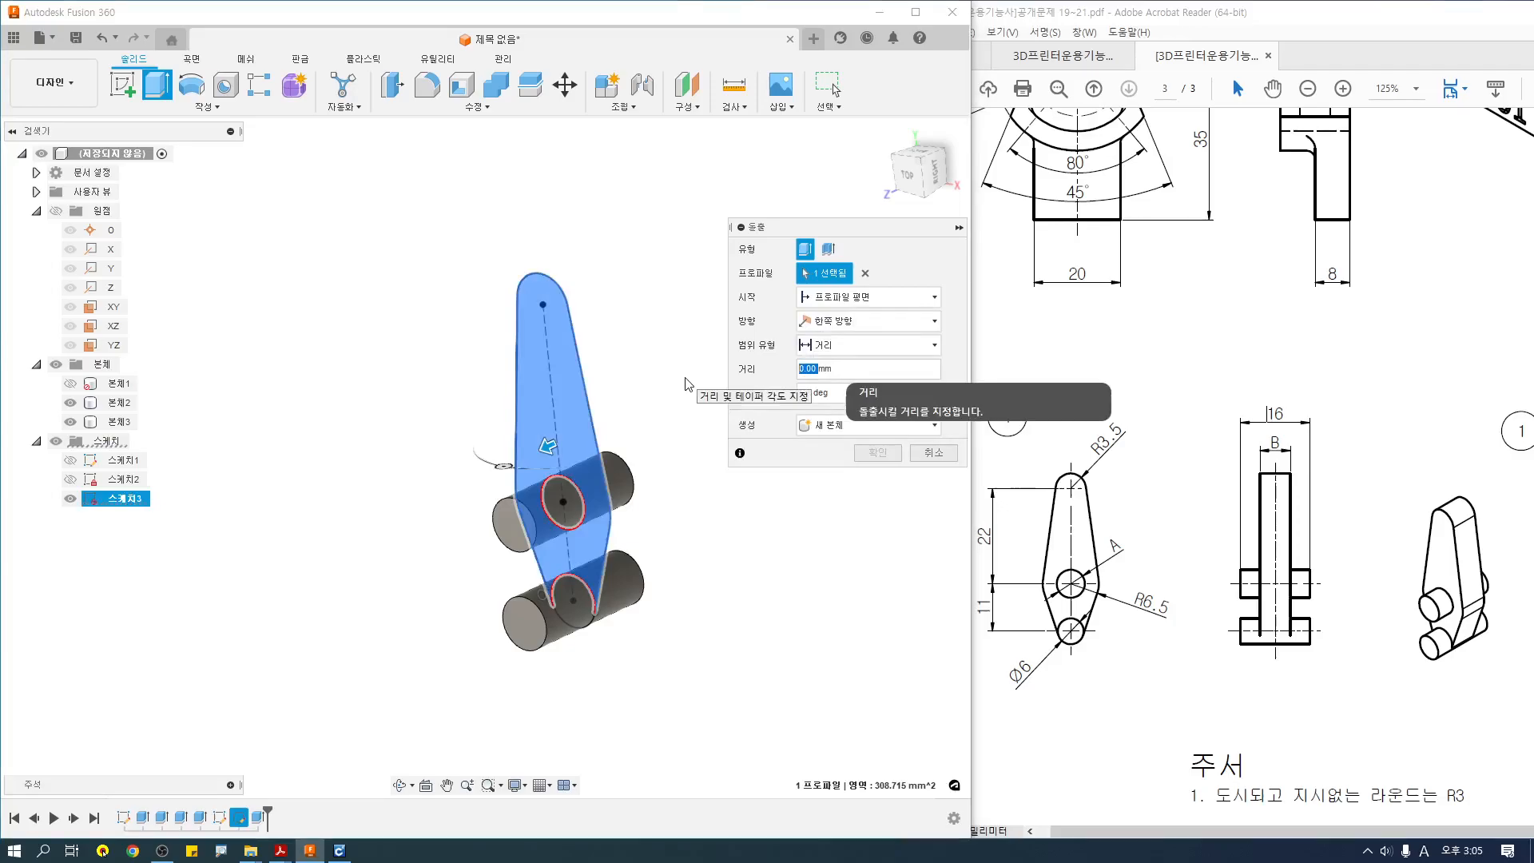
text(6)
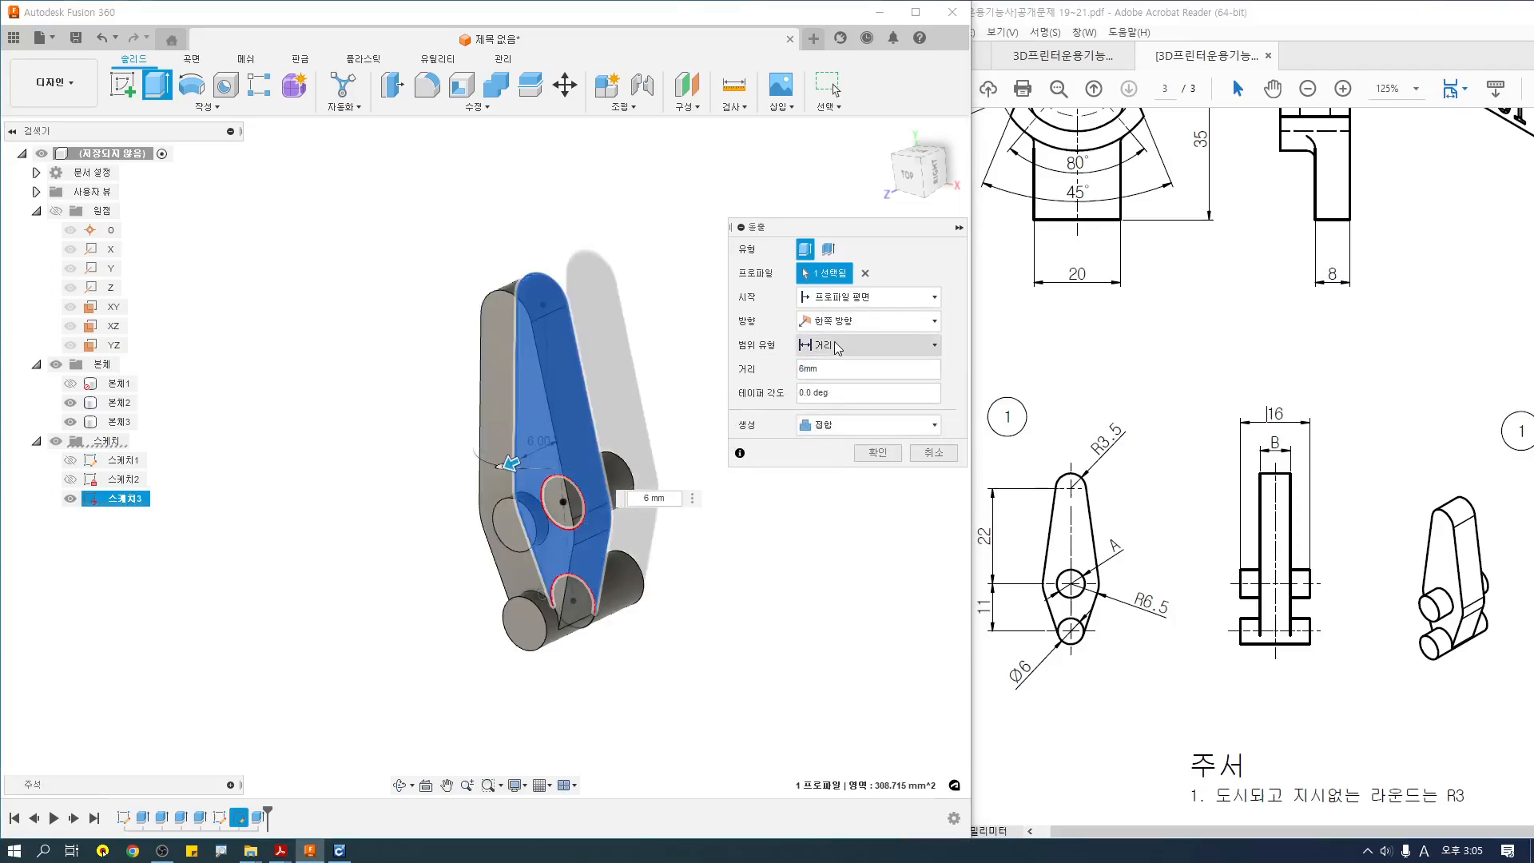
click(868, 320)
click(831, 375)
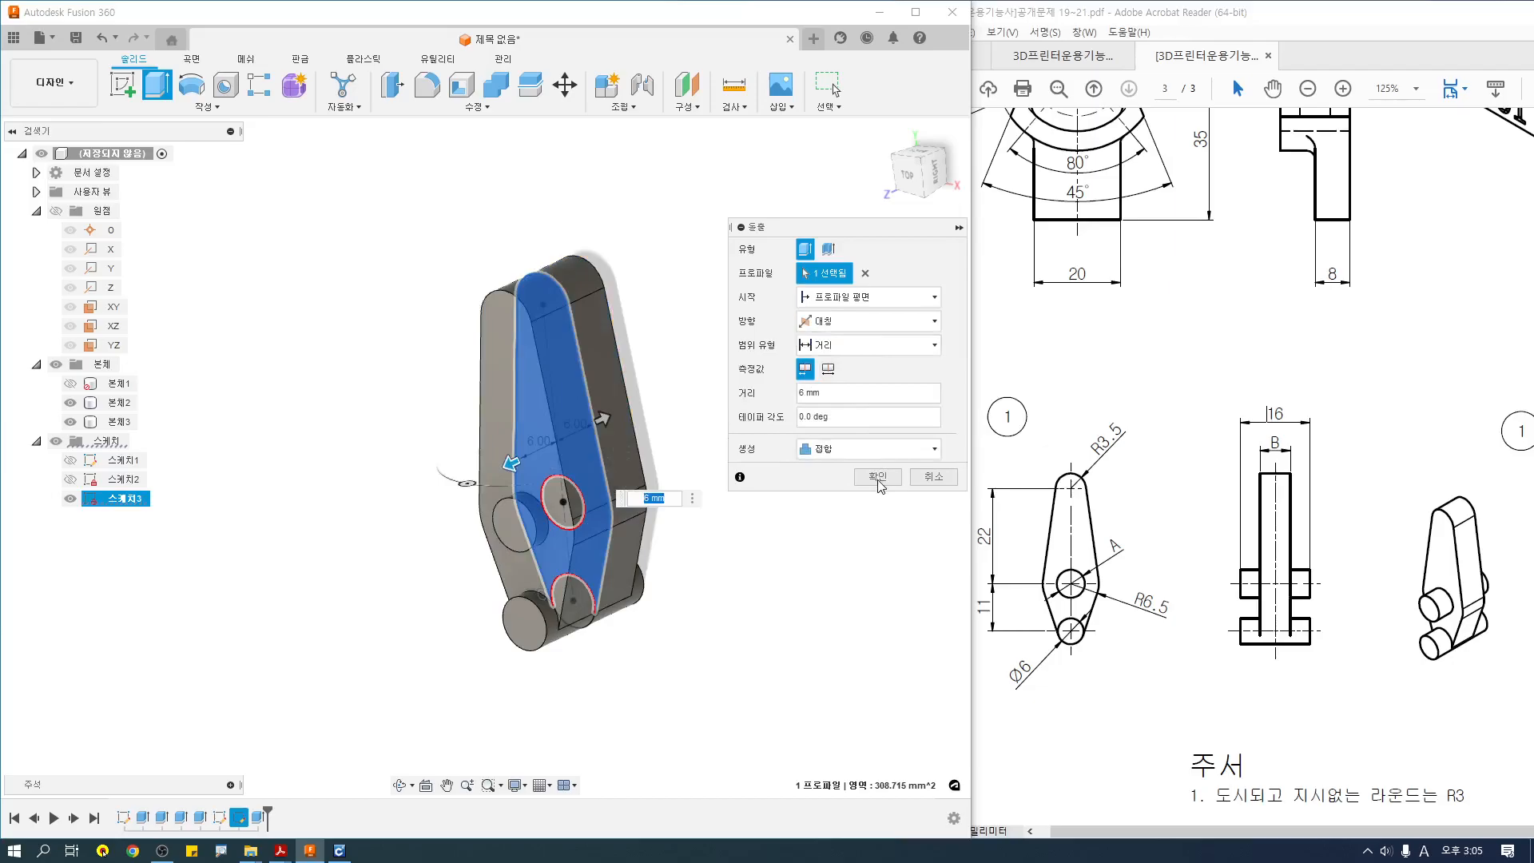
click(877, 477)
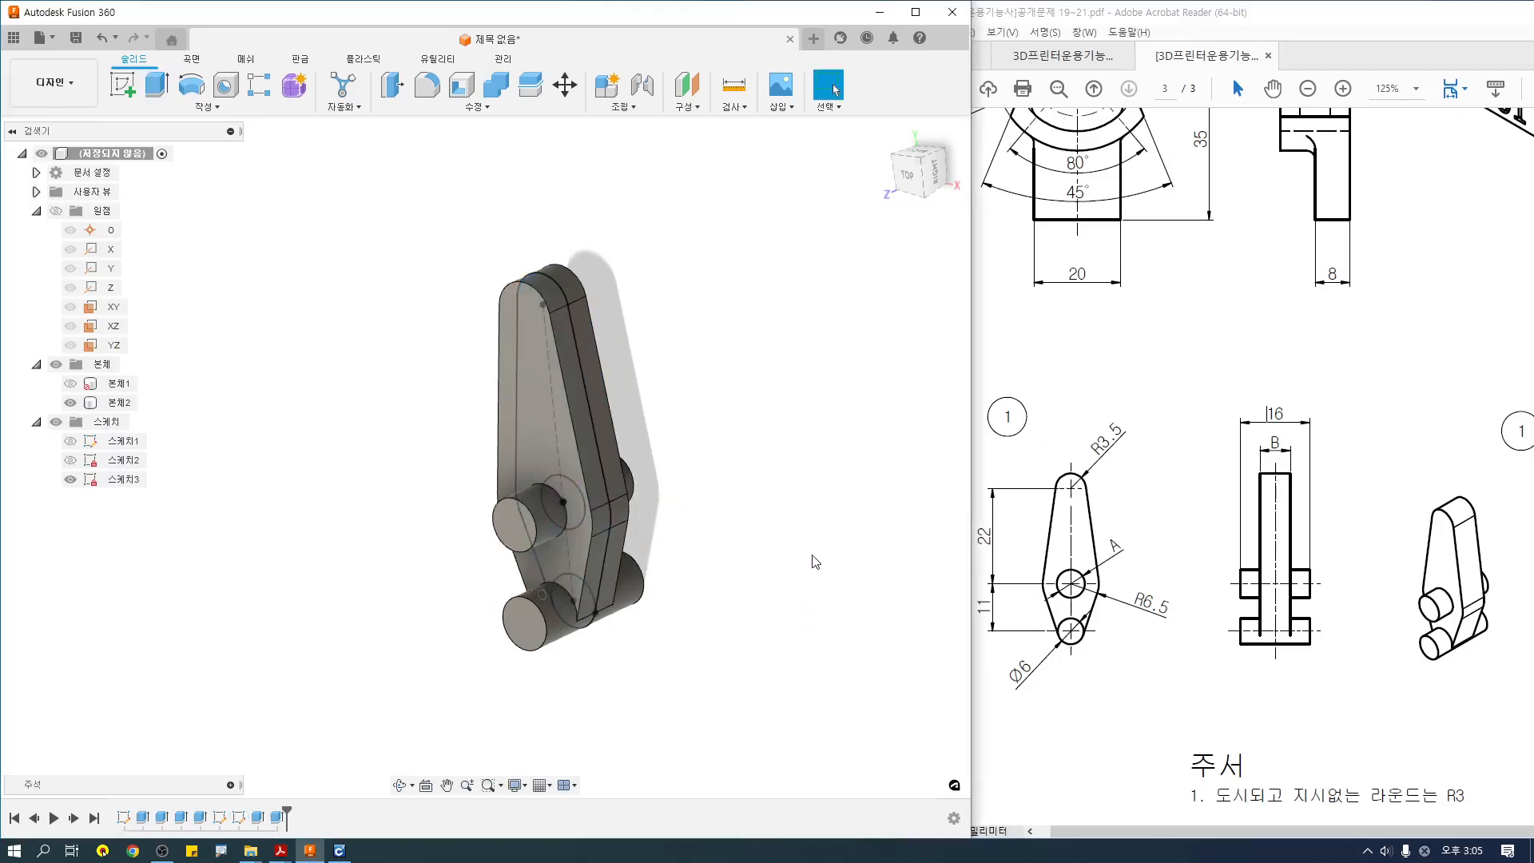
Hide all sketches and show the first part's body together with the arm.
click(56, 422)
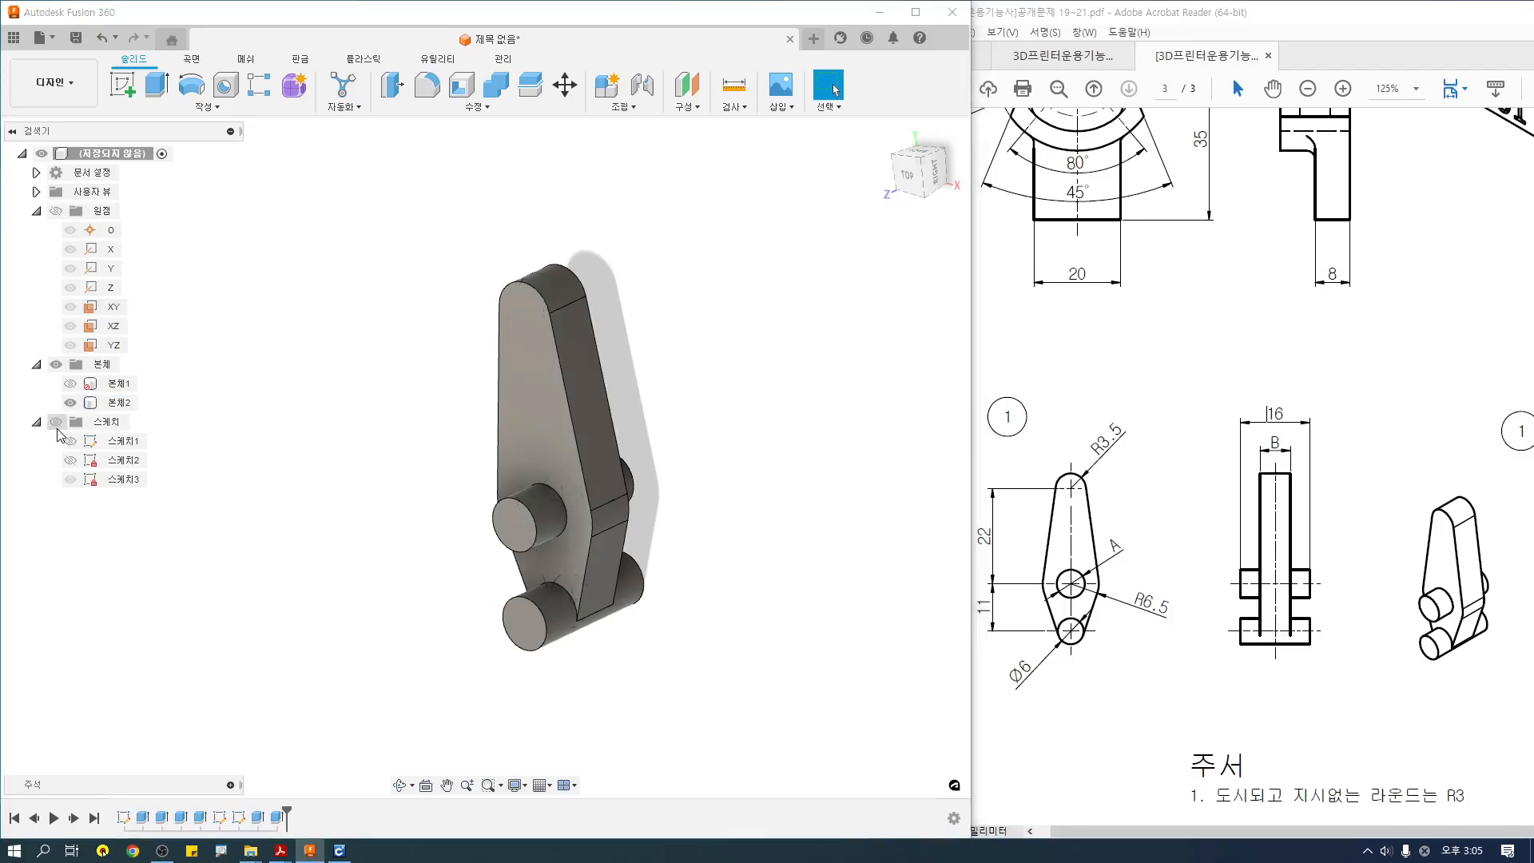
click(36, 422)
click(71, 383)
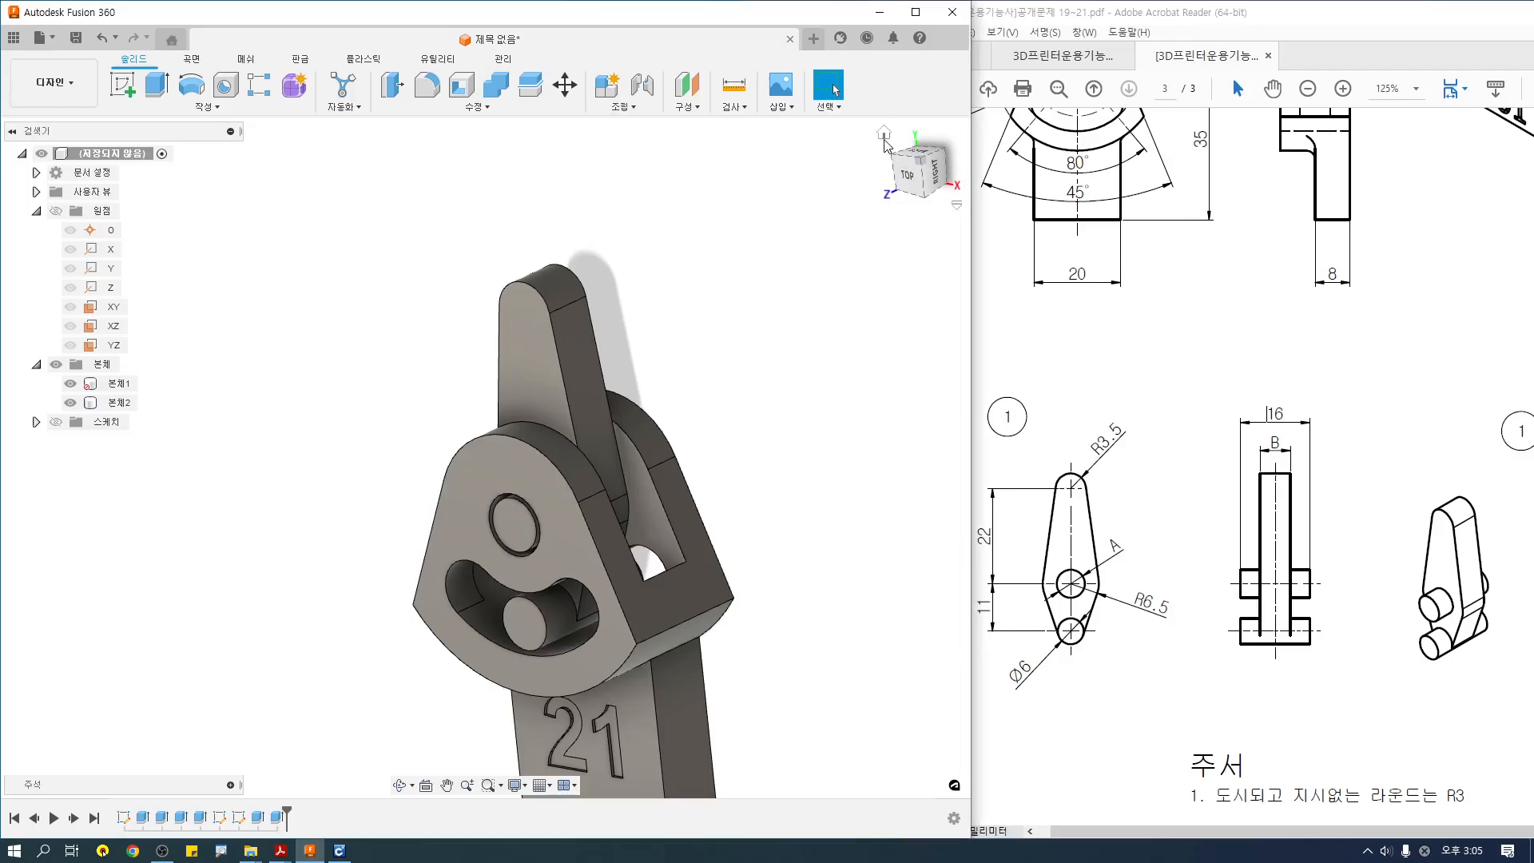
Inspect the assembled parts from several angles, checking how the arm's pins sit in the hole and curved slot.
click(883, 133)
shift+middle_drag(833, 237, 708, 317)
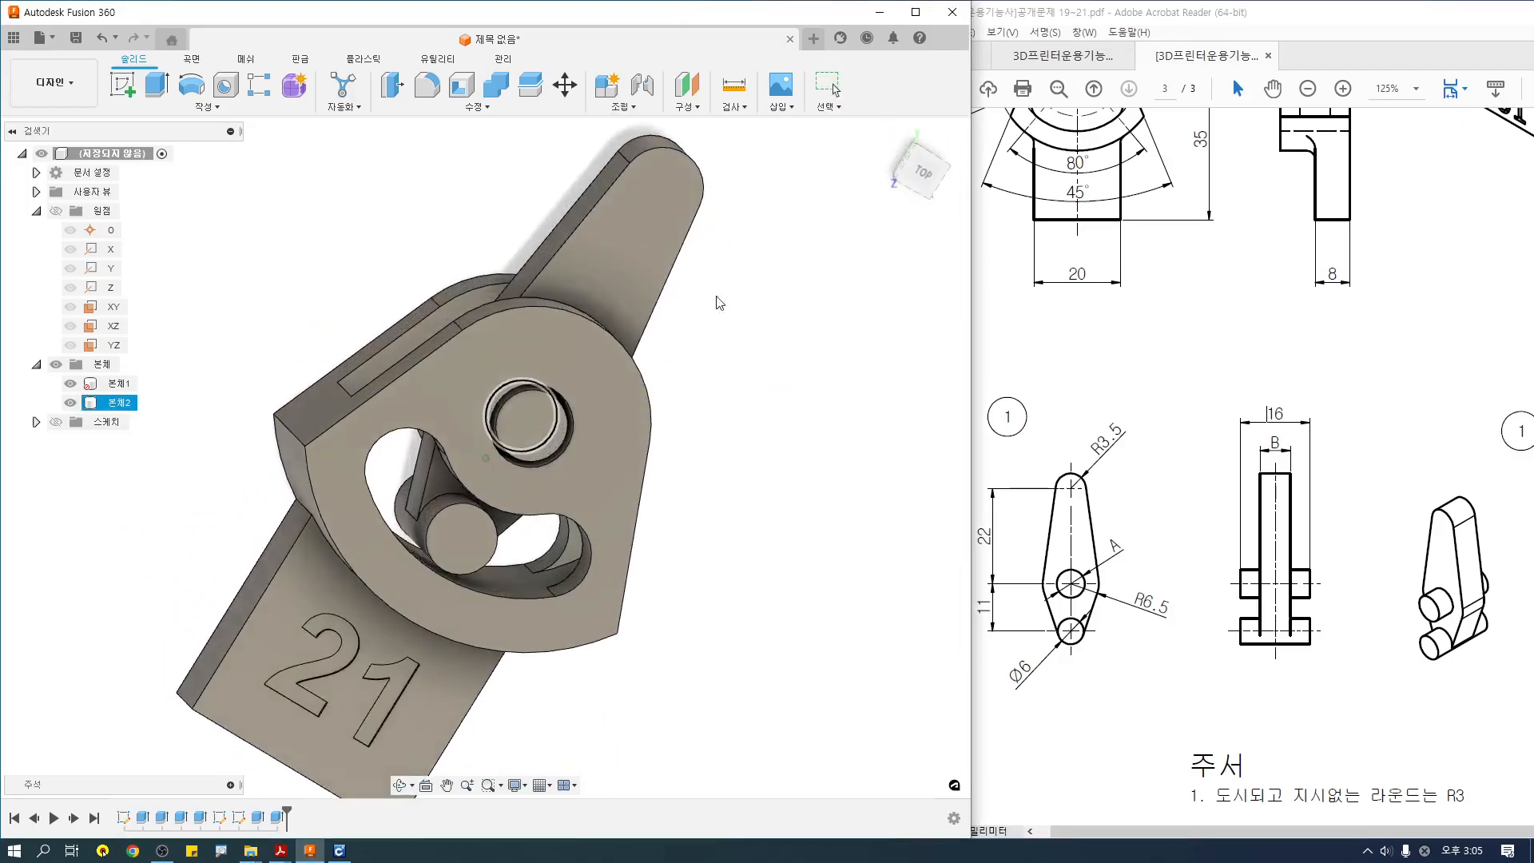
click(811, 479)
shift+middle_drag(811, 479, 787, 416)
click(921, 171)
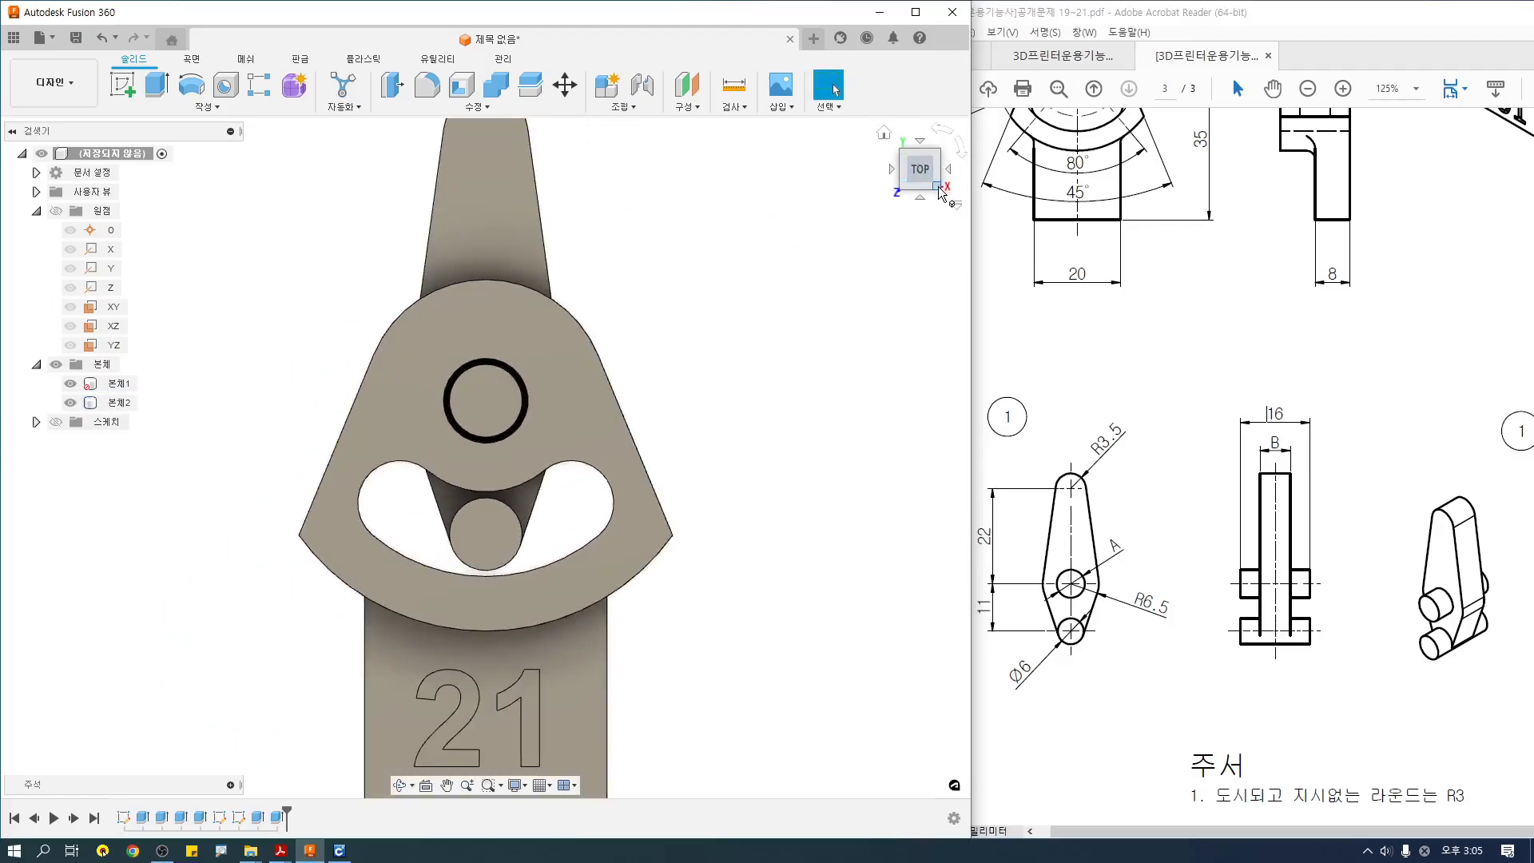
click(939, 188)
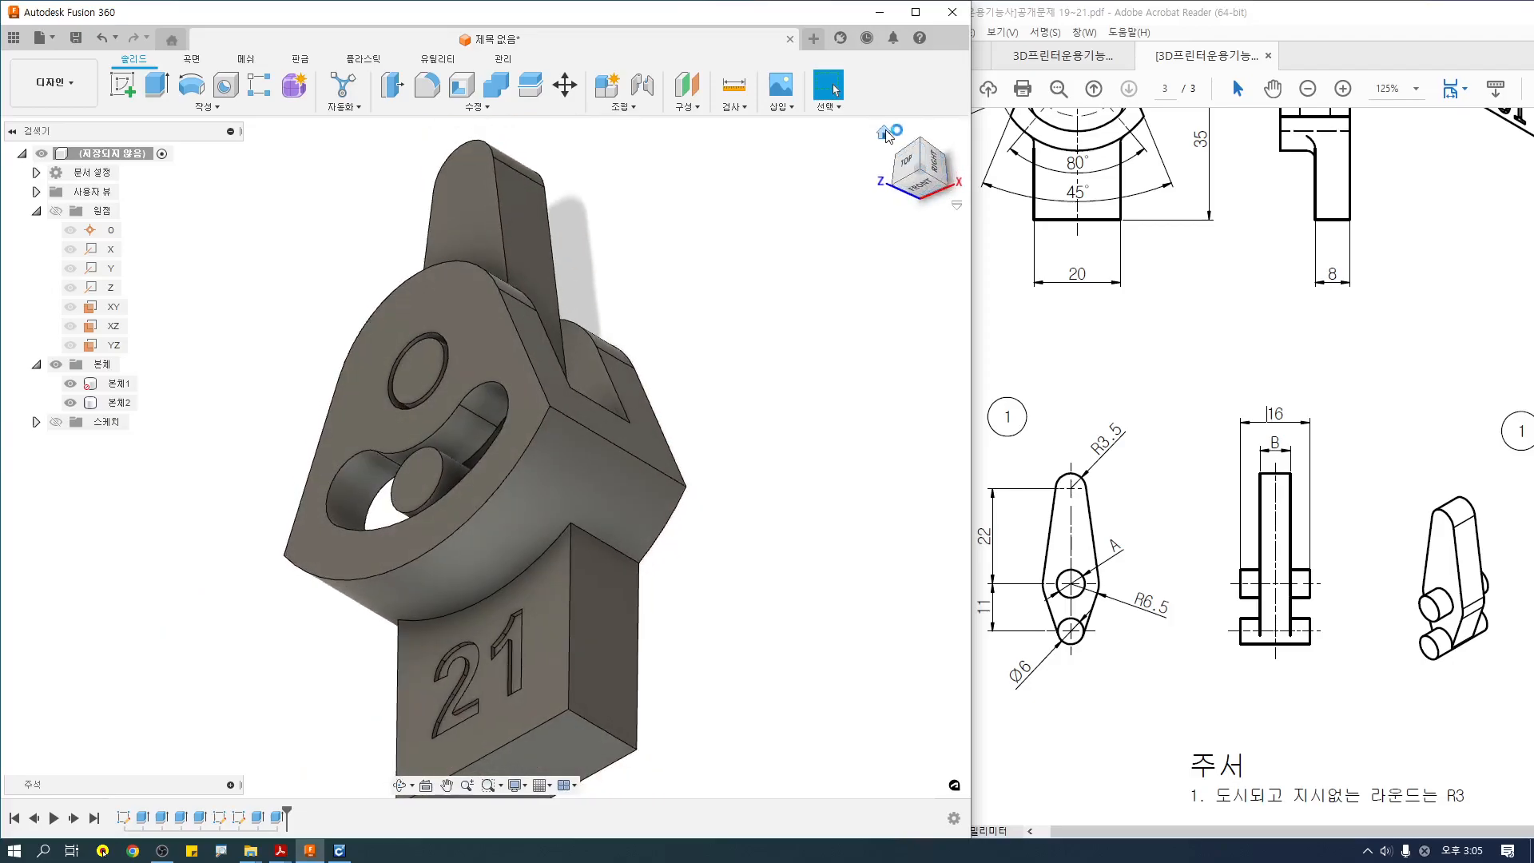
click(887, 136)
scroll(719, 531, down, 3)
middle_drag(759, 489, 706, 534)
Examine the first part's views in the PDF drawing, especially the corners where the base block meets the curved head.
click(1122, 475)
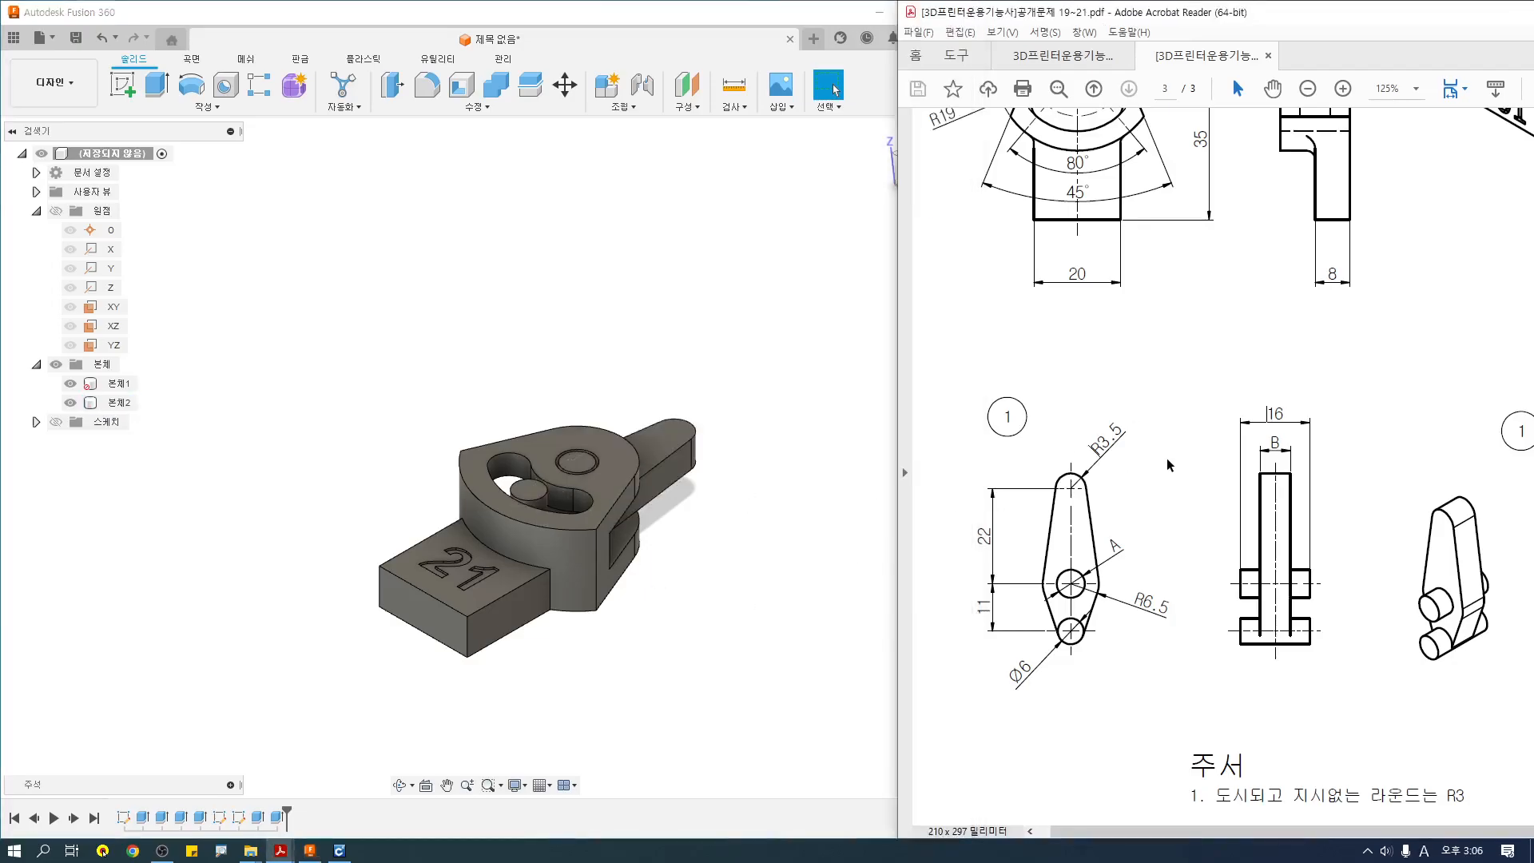
ctrl+scroll(1169, 464, down, 1)
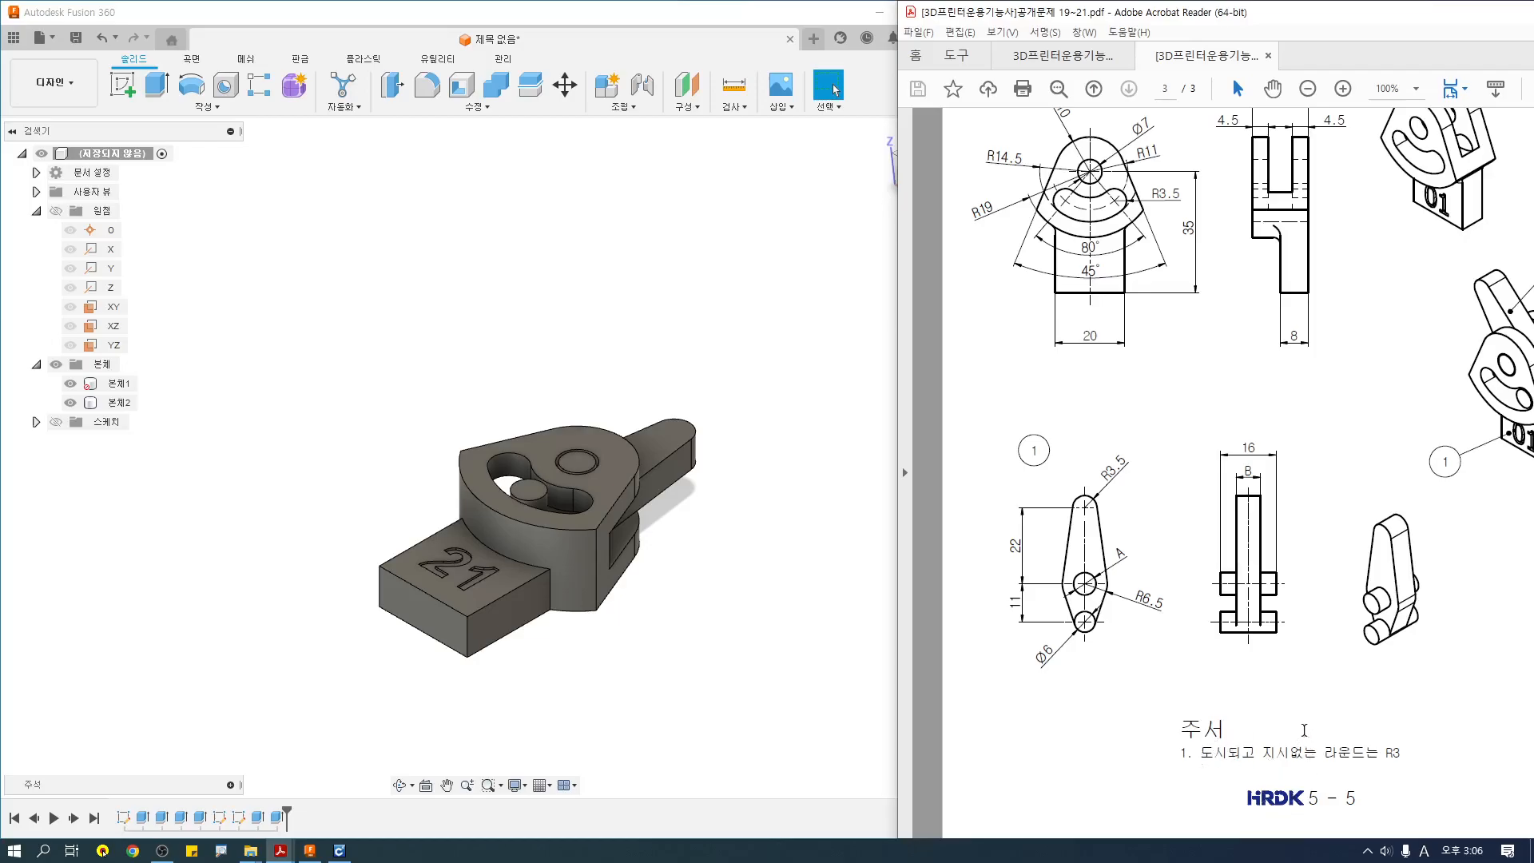
scroll(1248, 375, up, 3)
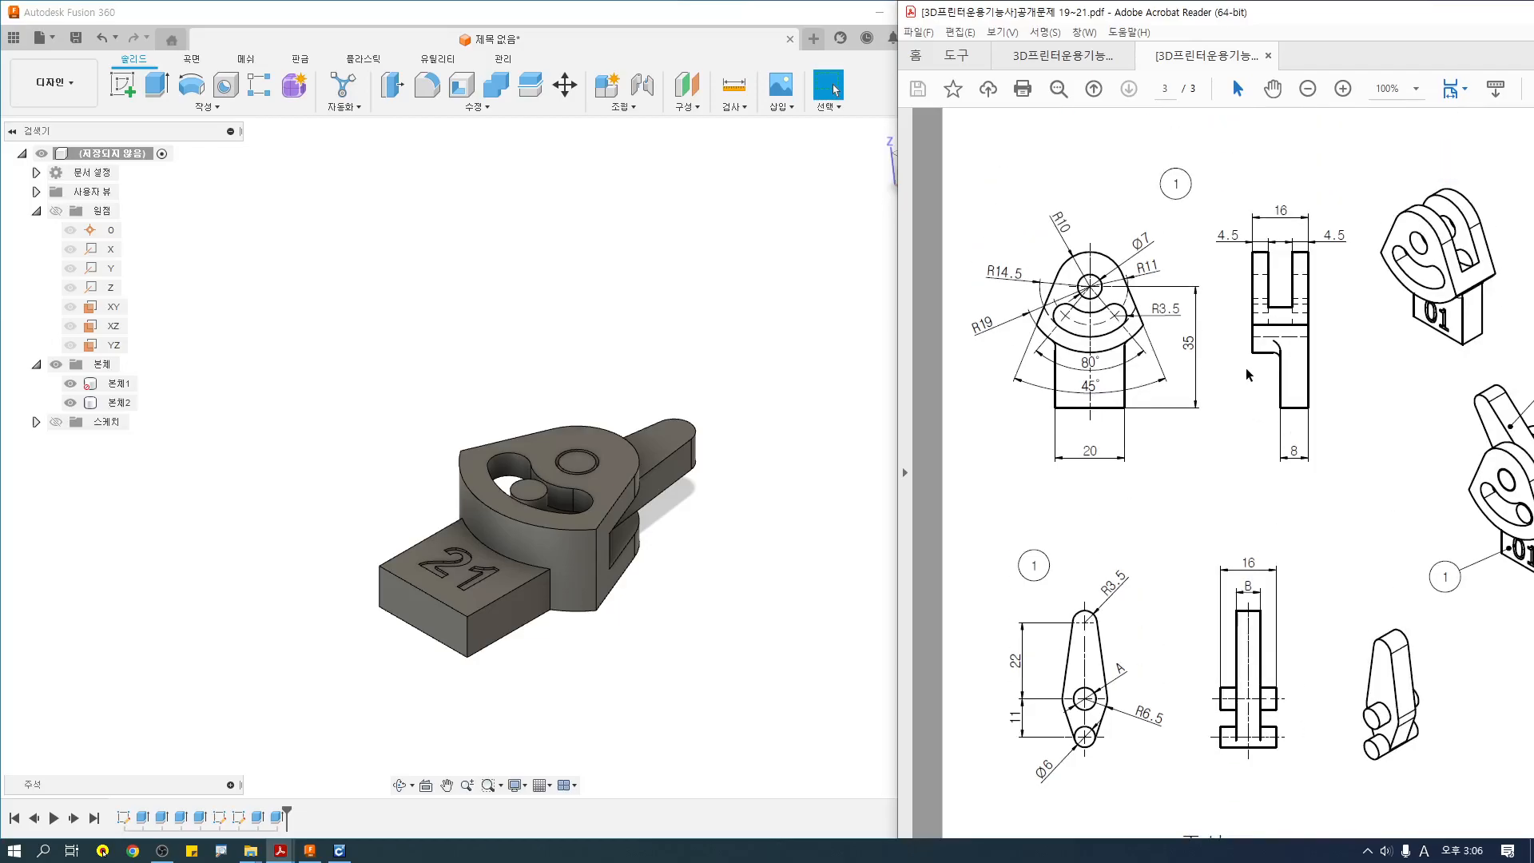
ctrl+scroll(1075, 343, up, 4)
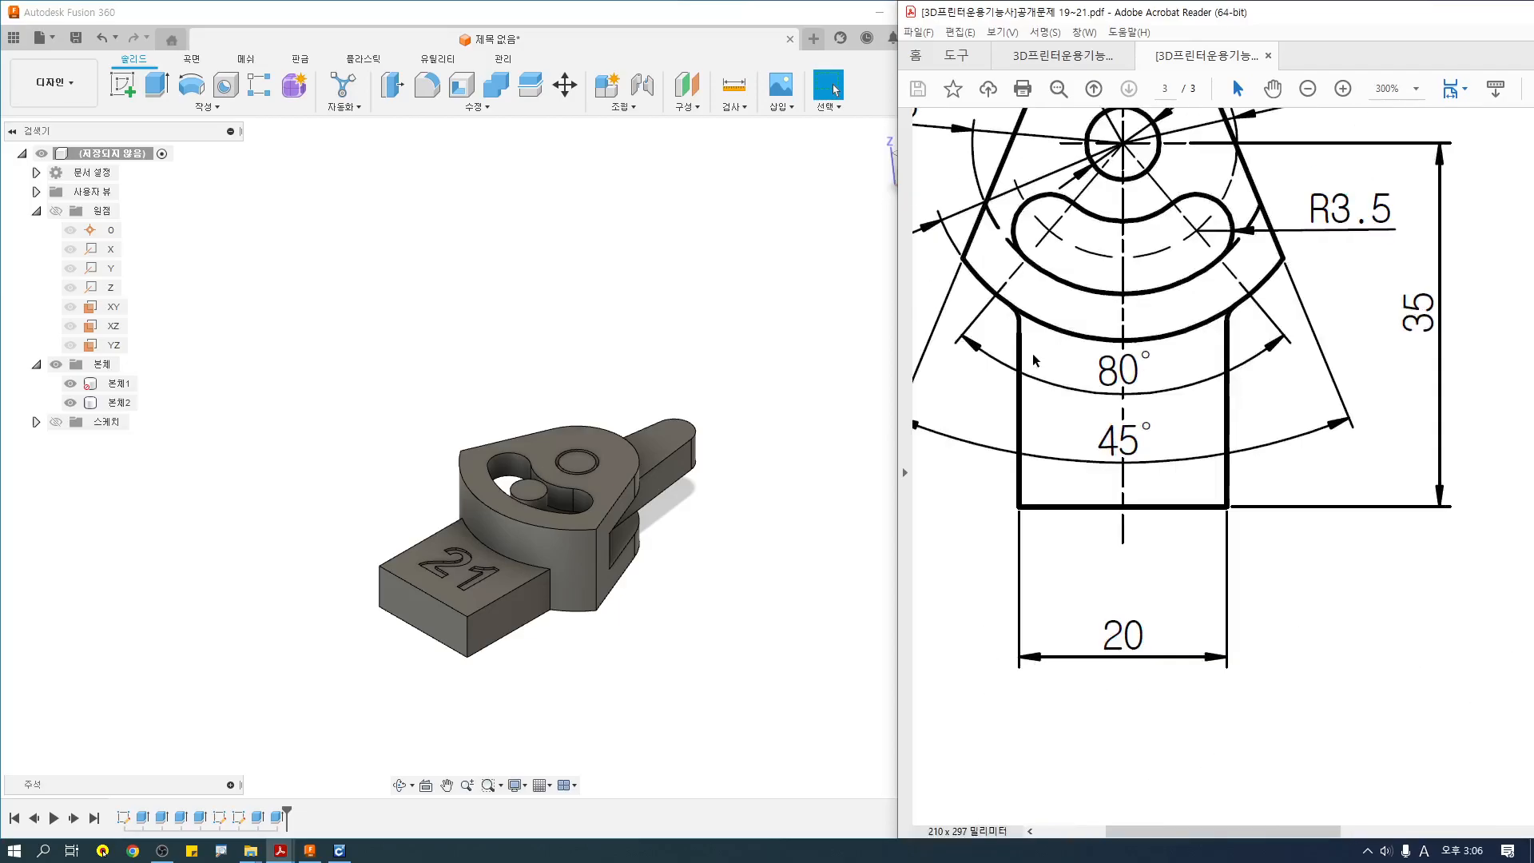
ctrl+scroll(1034, 361, down, 4)
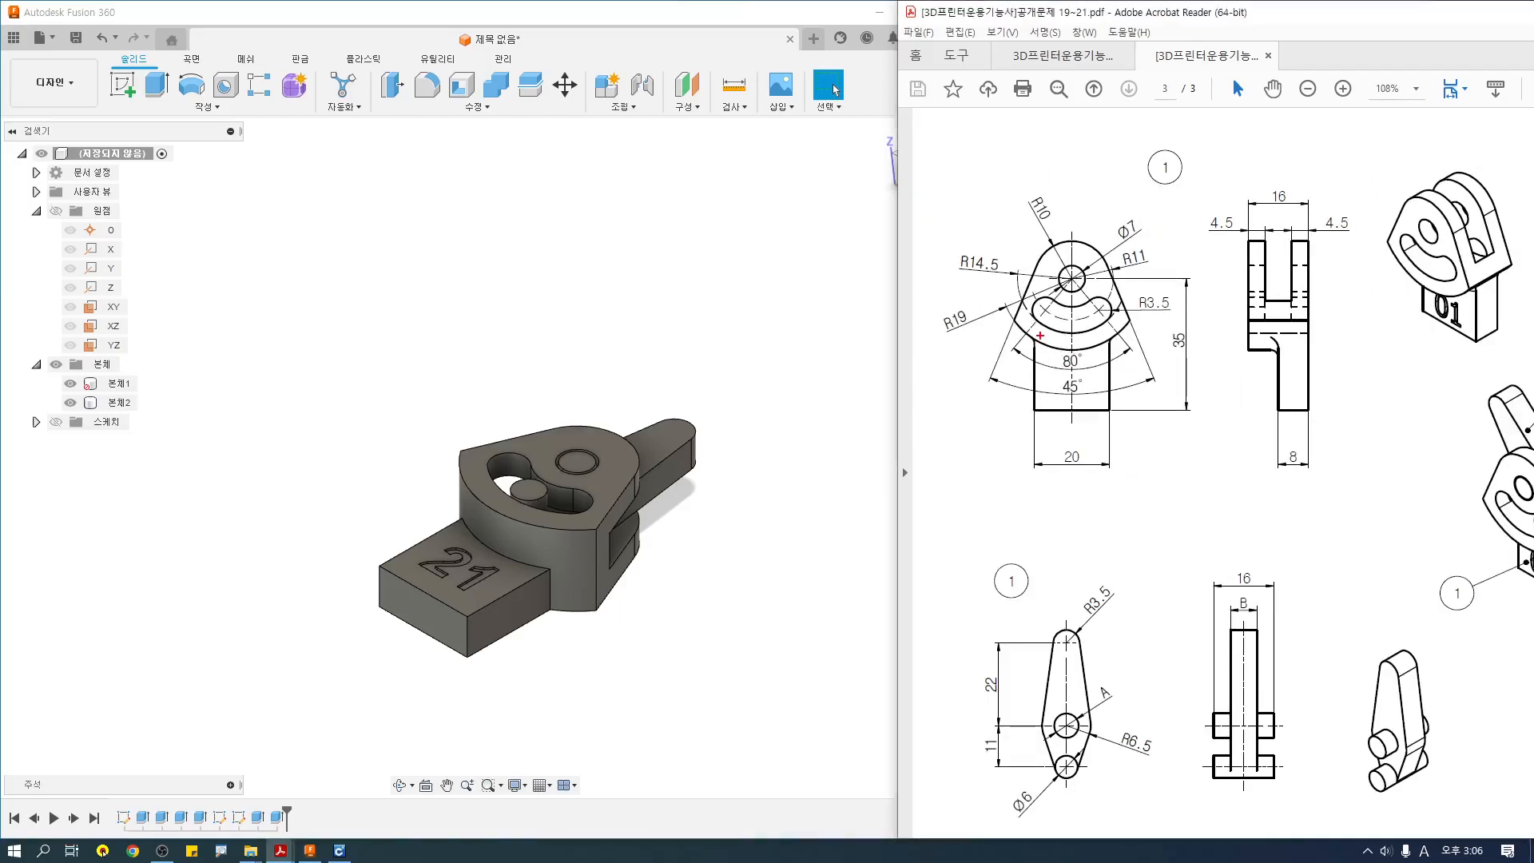
drag(1090, 356, 1133, 377)
key(Escape)
click(611, 665)
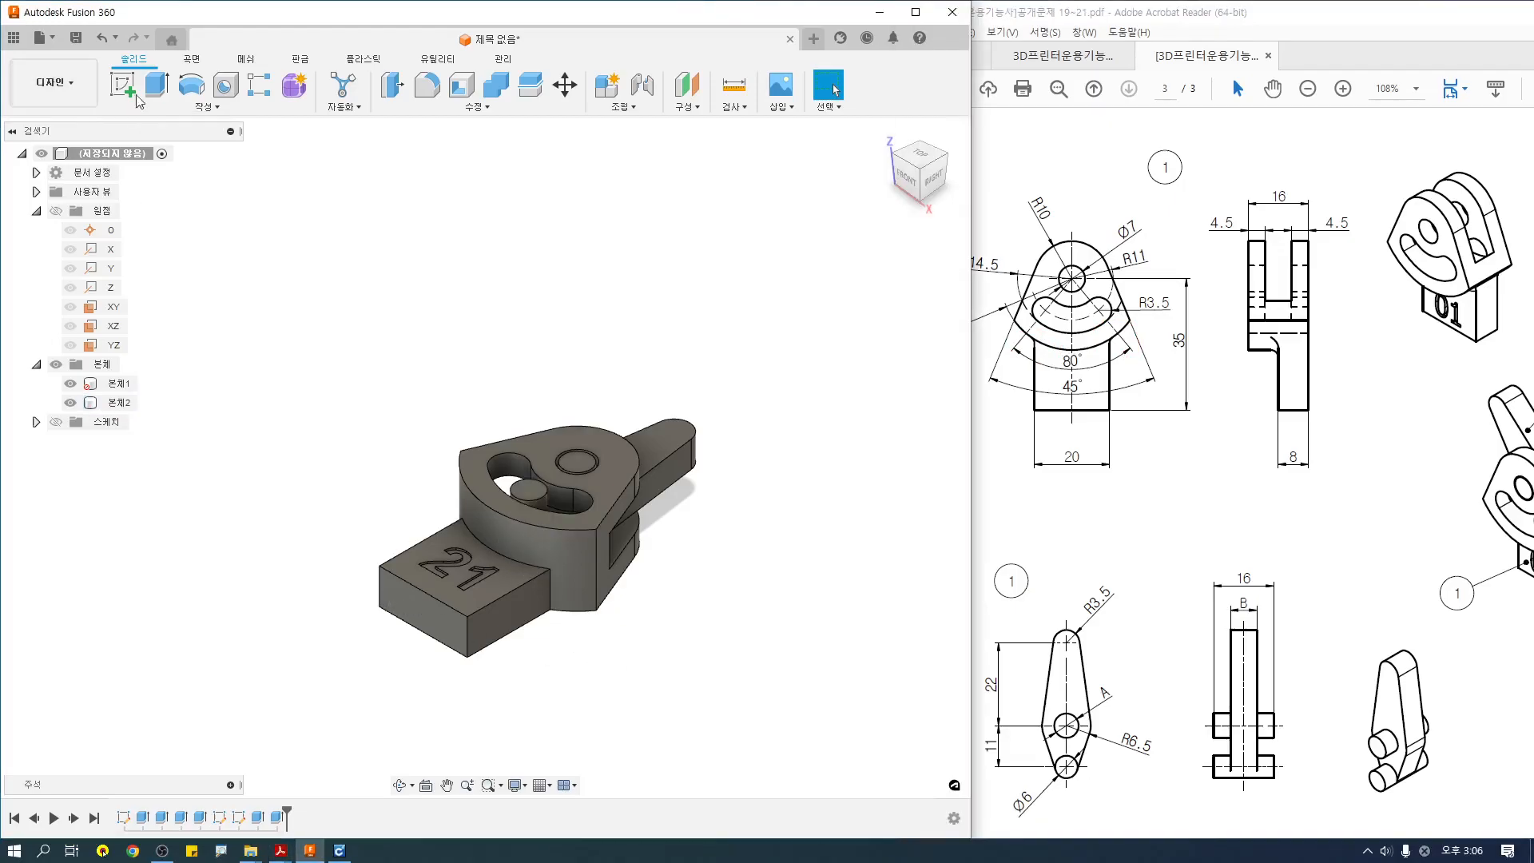
Make the first part's body selectable again so that its edges can be picked.
click(428, 84)
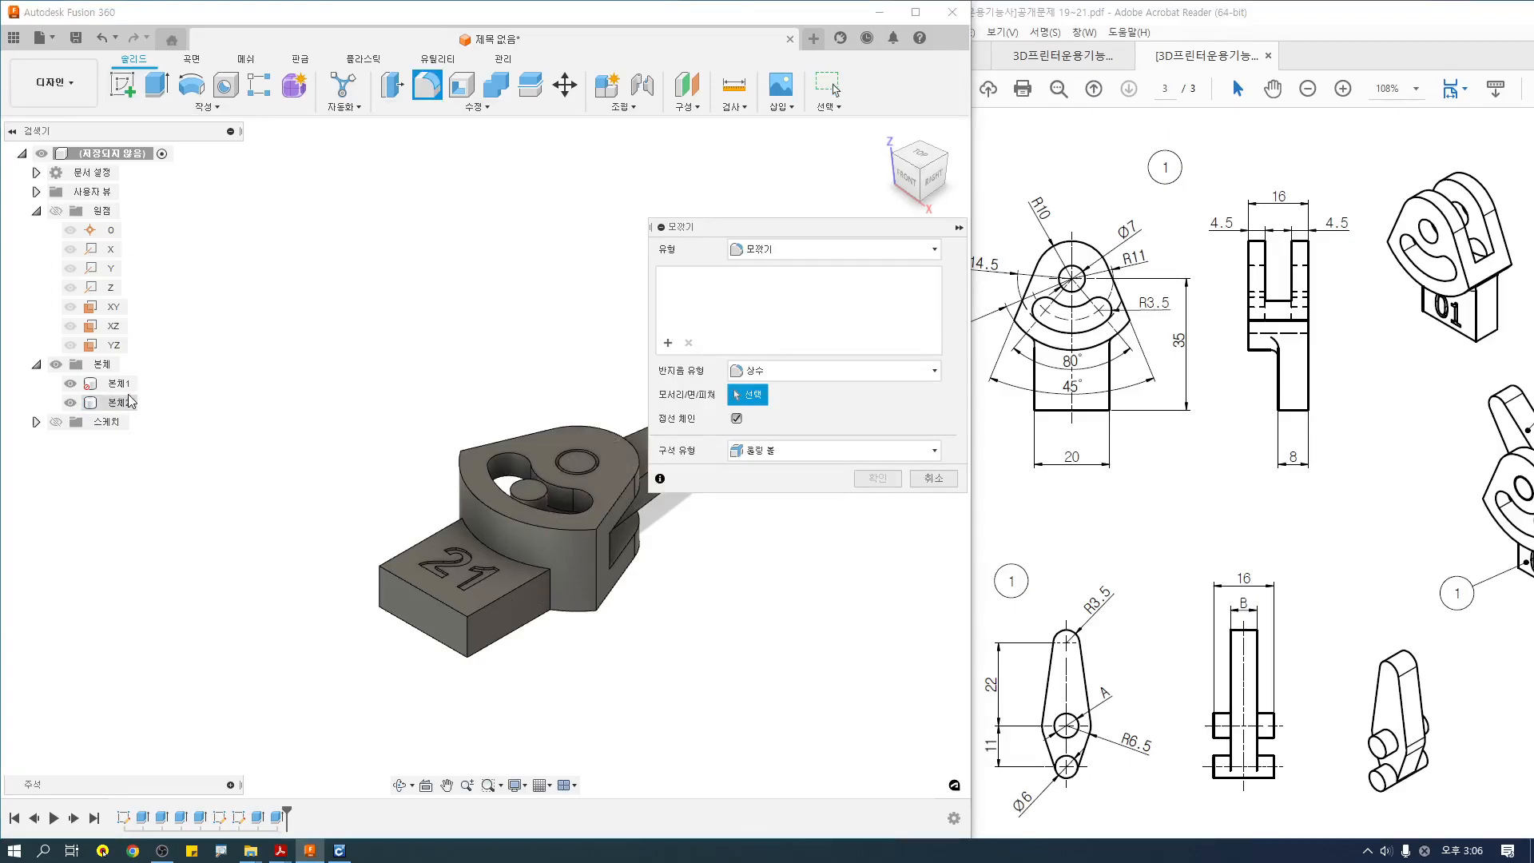
key(Escape)
right_click(116, 385)
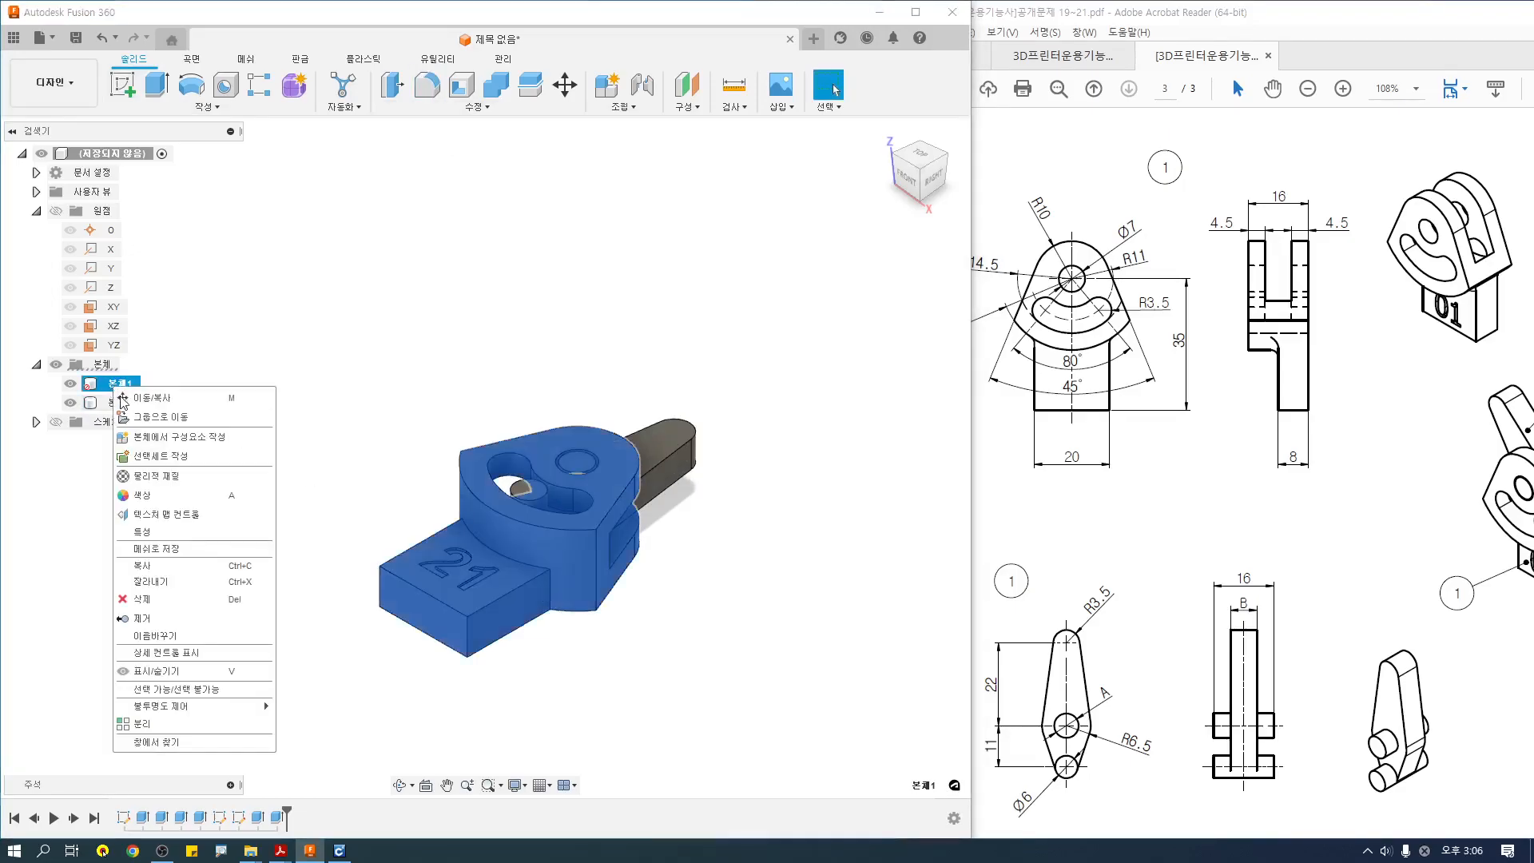
click(160, 671)
Fillet the two corner edges between the base block and the curved head with a 3 mm radius, checking the drawing's R3 note.
click(425, 88)
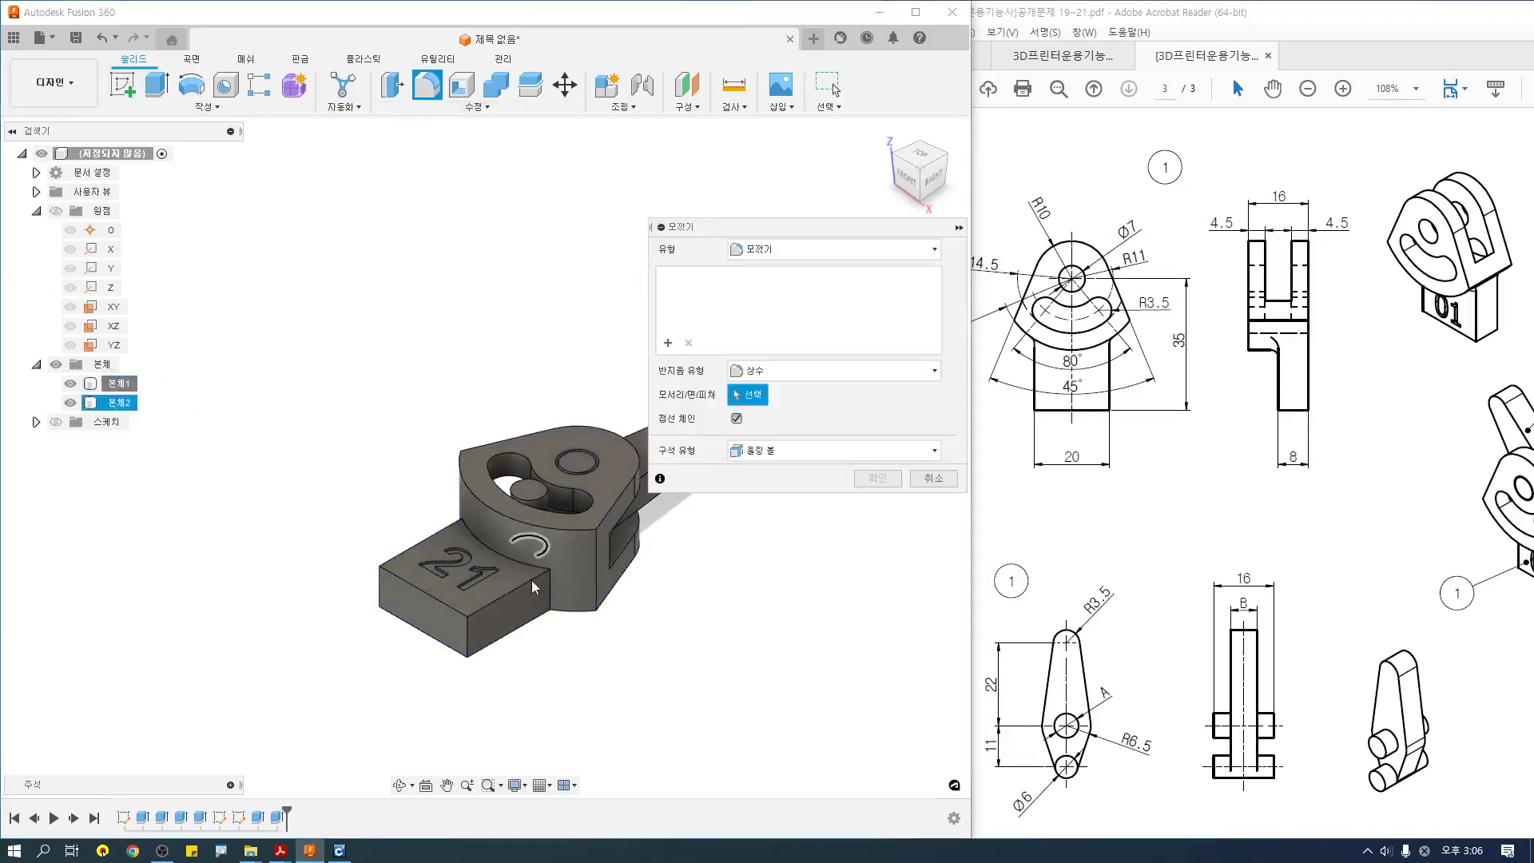
click(482, 559)
shift+middle_drag(482, 559, 511, 601)
click(511, 601)
text(3)
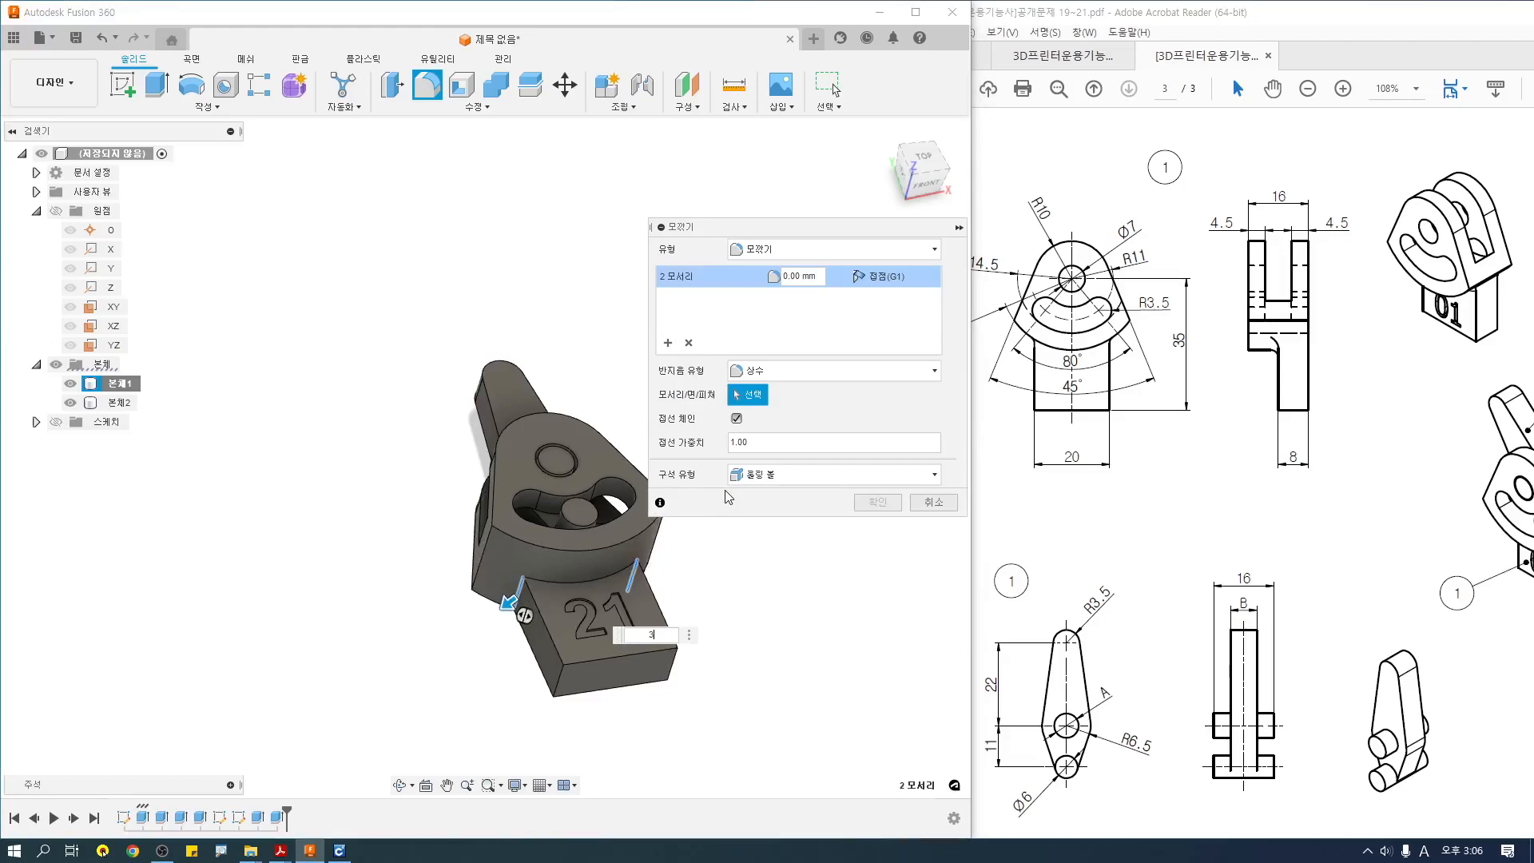
click(1251, 460)
scroll(1238, 487, down, 5)
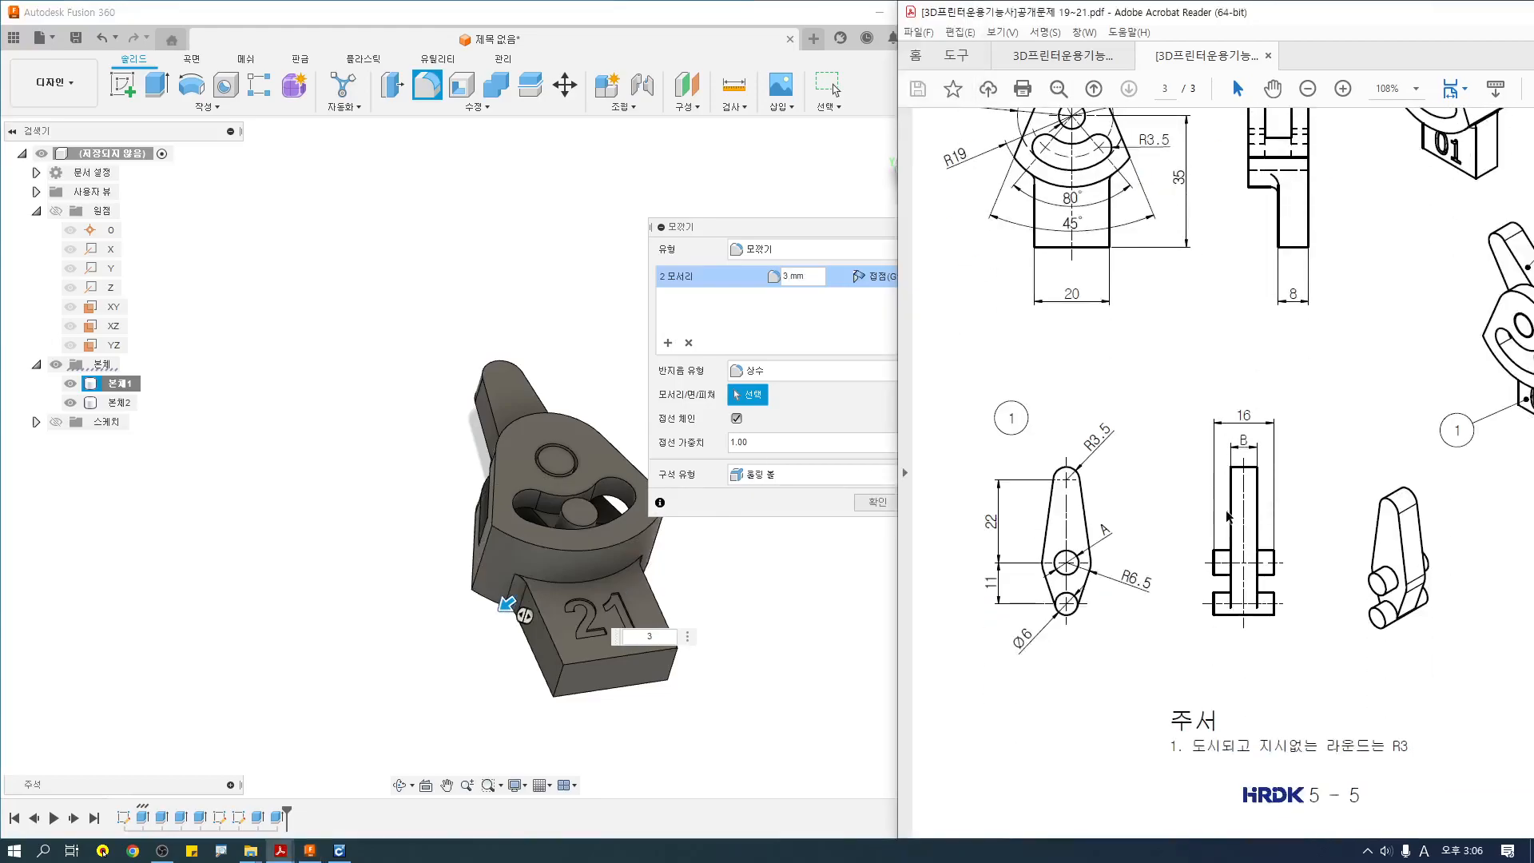
drag(1384, 749, 1419, 750)
click(1405, 761)
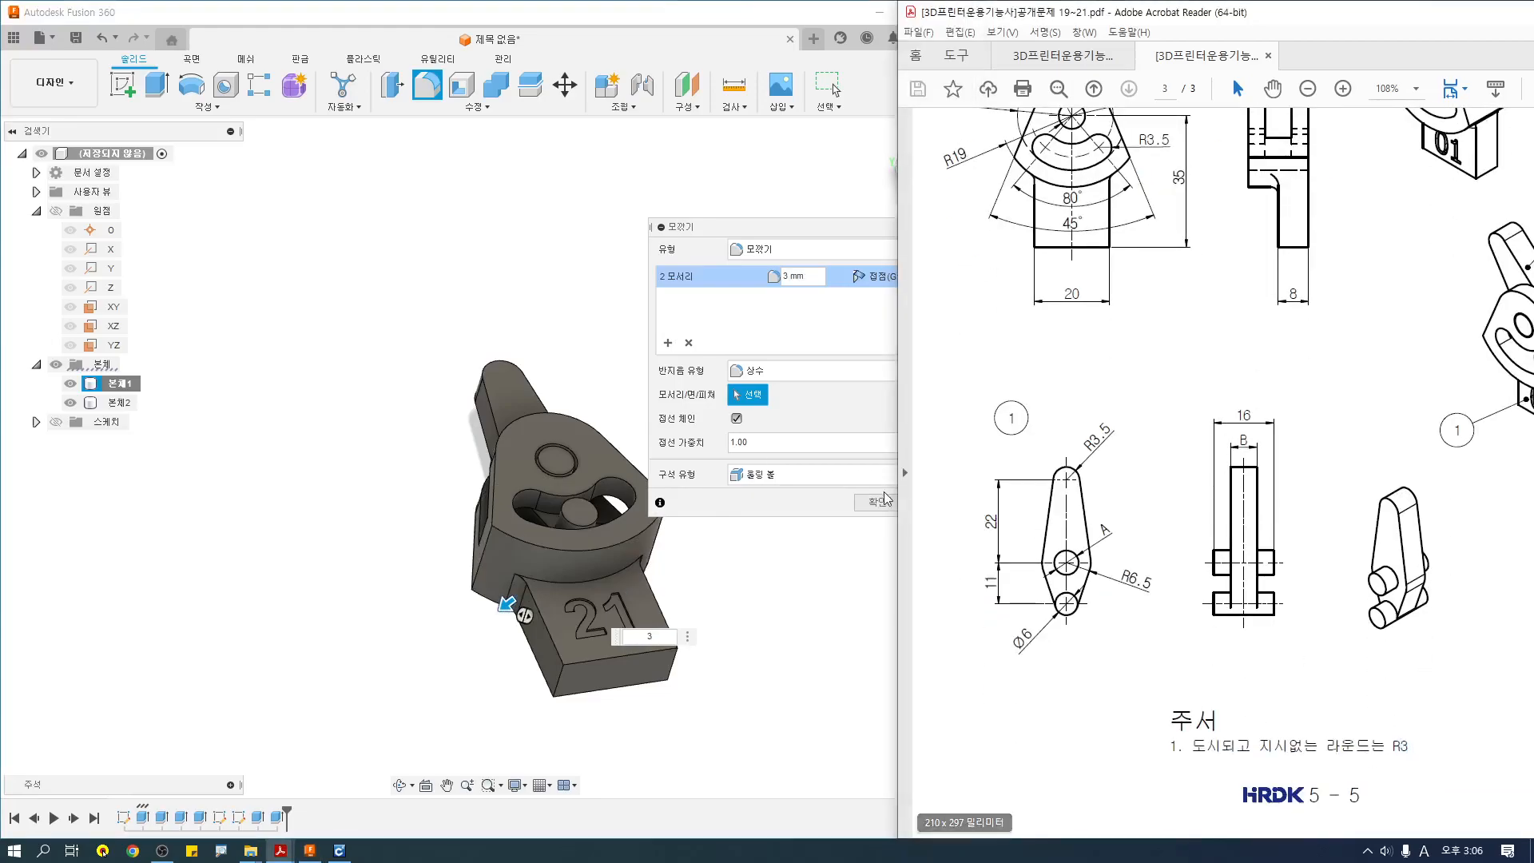
click(815, 420)
click(876, 502)
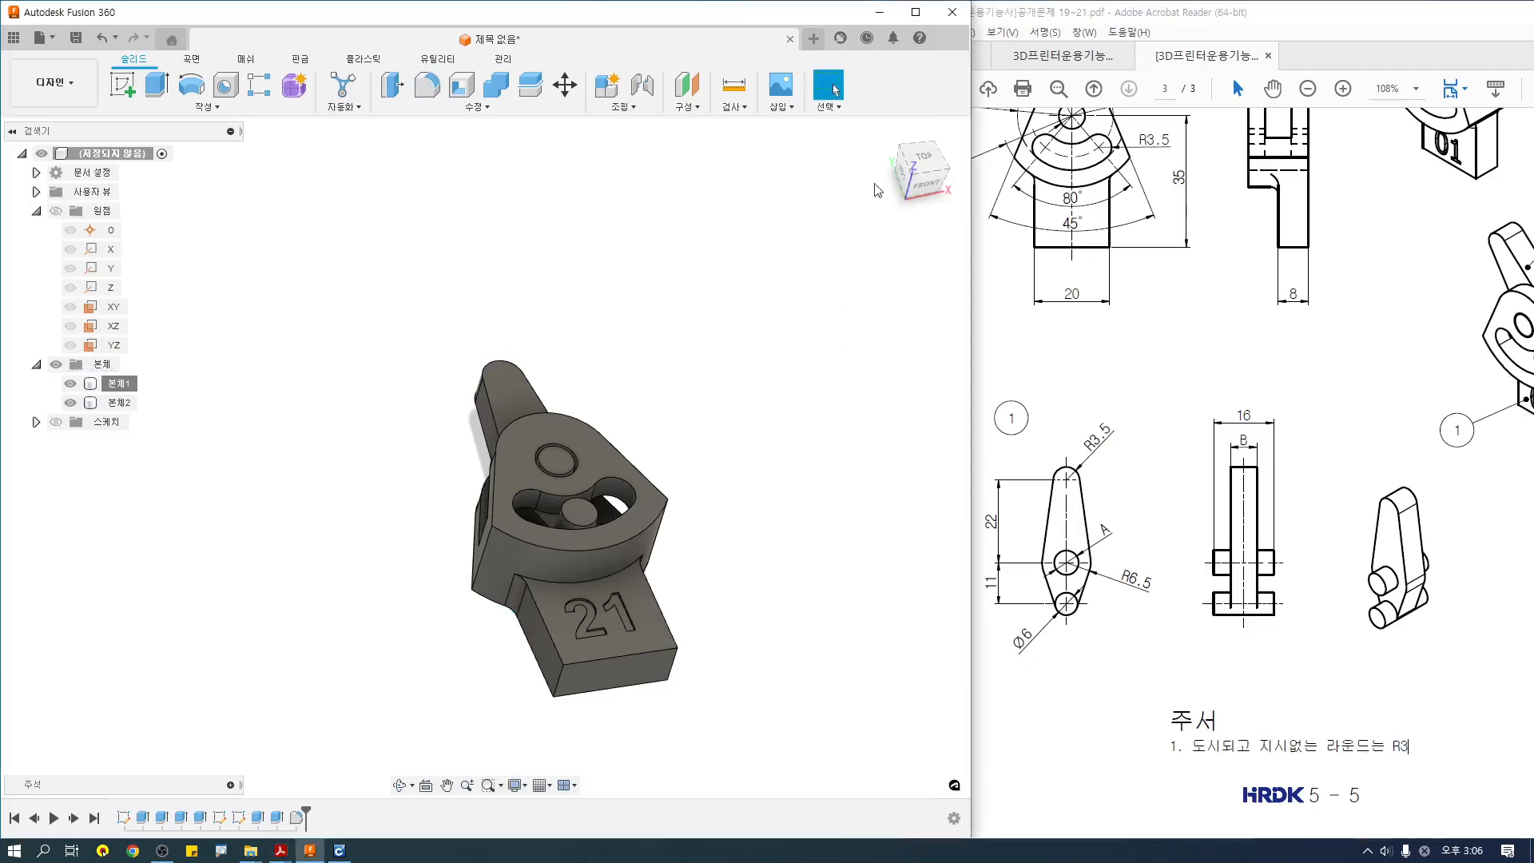
click(884, 133)
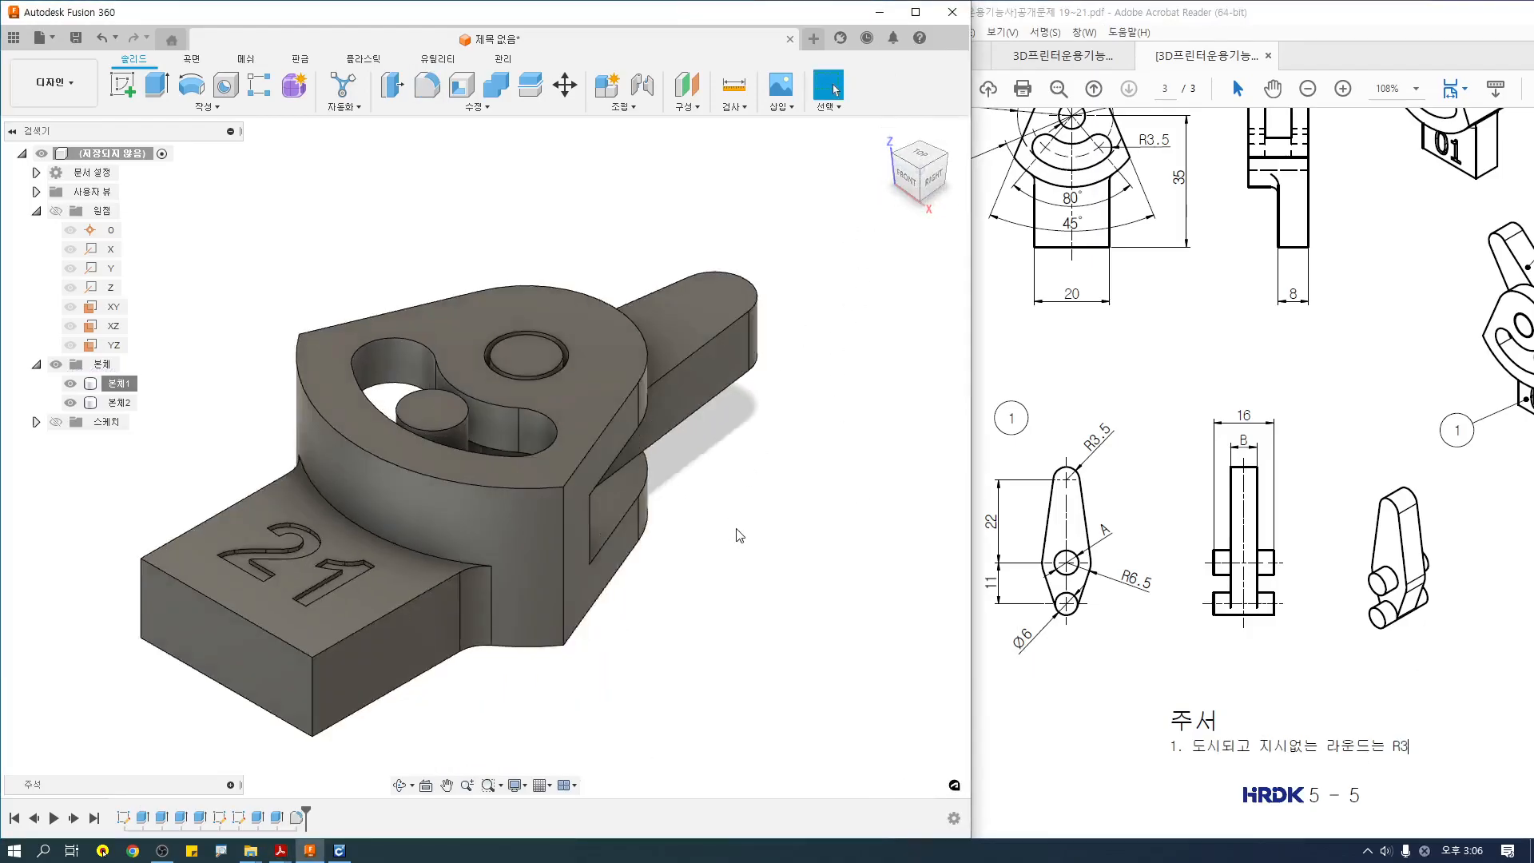